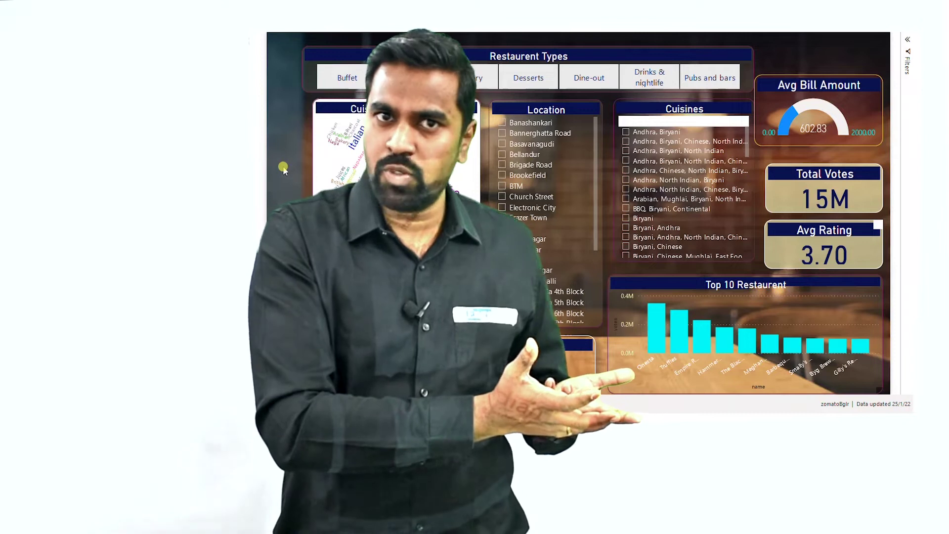
Step: Switch from the Zomato dashboard in Power BI to the zomato.csv workbook in Excel
{"action": "key", "text": "alt+Tab"}
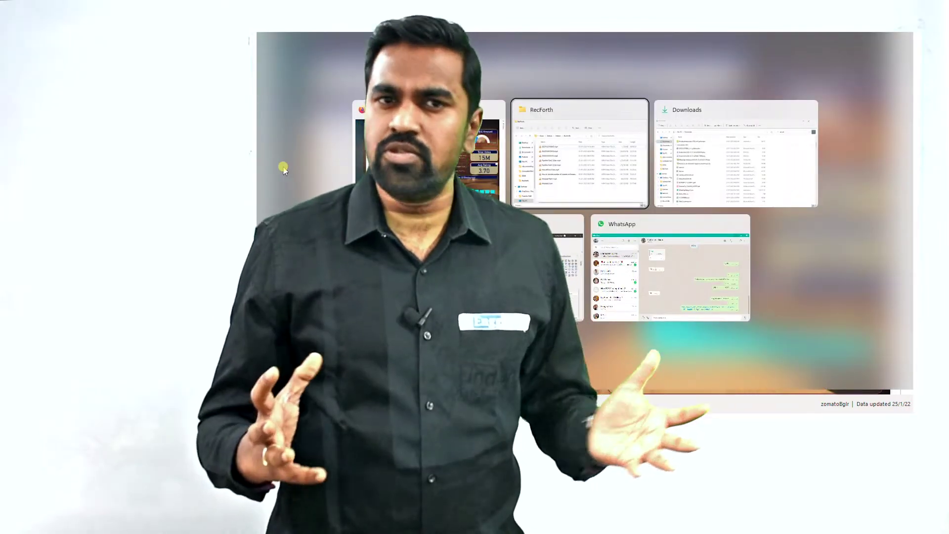
{"action": "key", "text": "Escape"}
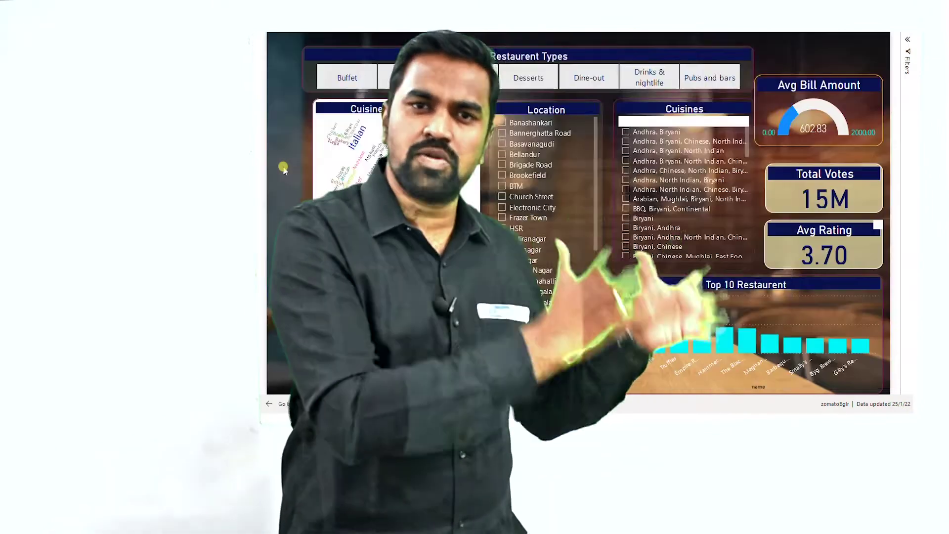
{"action": "key", "text": "alt+Tab"}
{"action": "key", "text": "alt+Tab"}
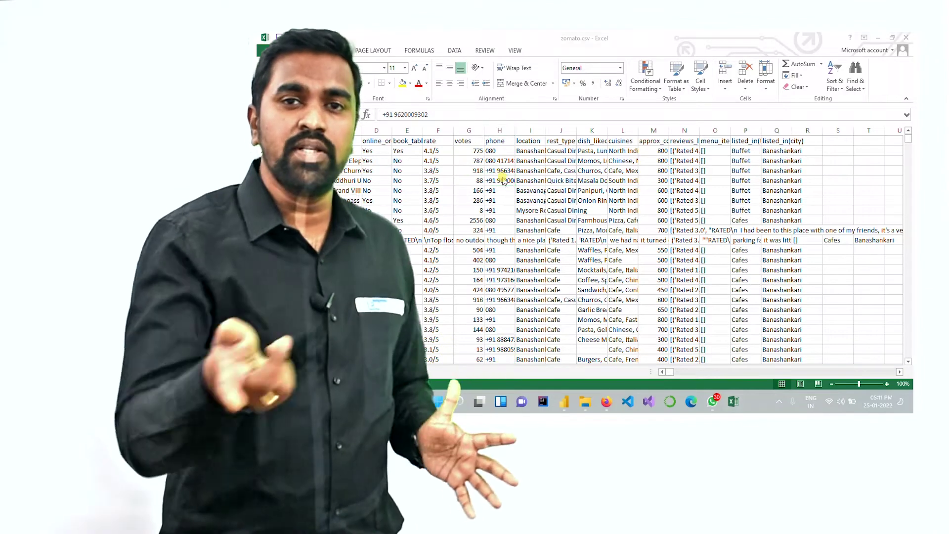
Step: Switch from the zomato.csv workbook back to the Power BI dashboard window
{"action": "key", "text": "alt+Tab"}
{"action": "key", "text": "alt+Tab"}
{"action": "key", "text": "alt+Tab"}
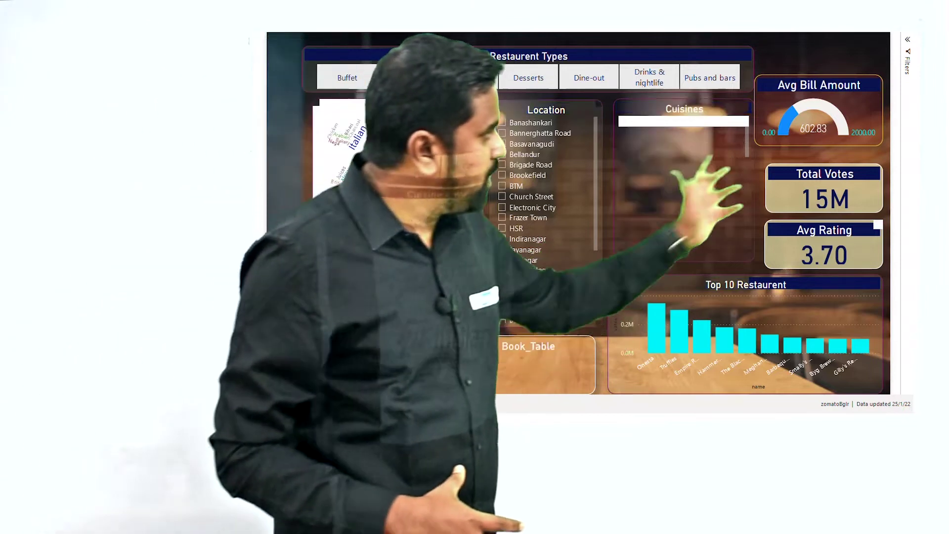
Step: Filter the slicer through Buffet, Dine-out, then Pubs and bars, and cross-filter on The Black Pearl
{"action": "left_click", "coordinate": [347, 78]}
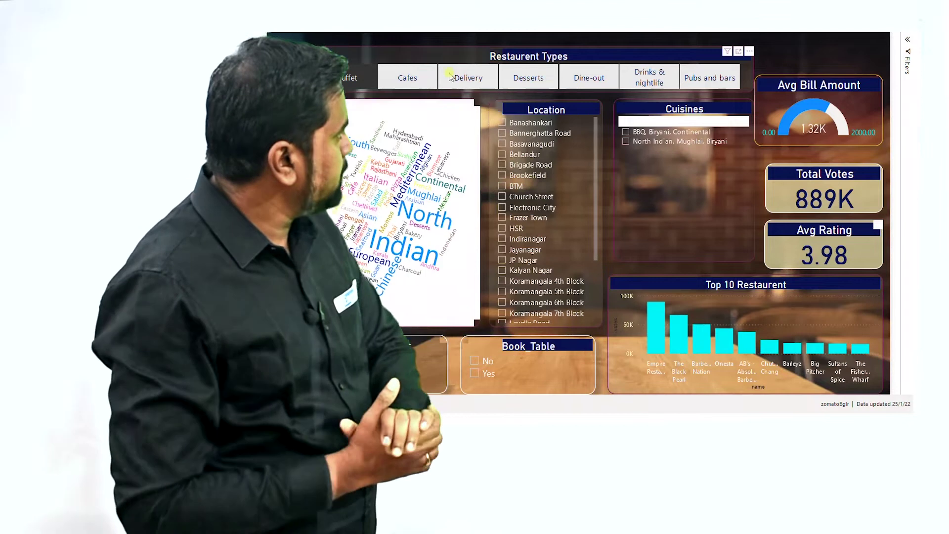
{"action": "left_click", "coordinate": [587, 78]}
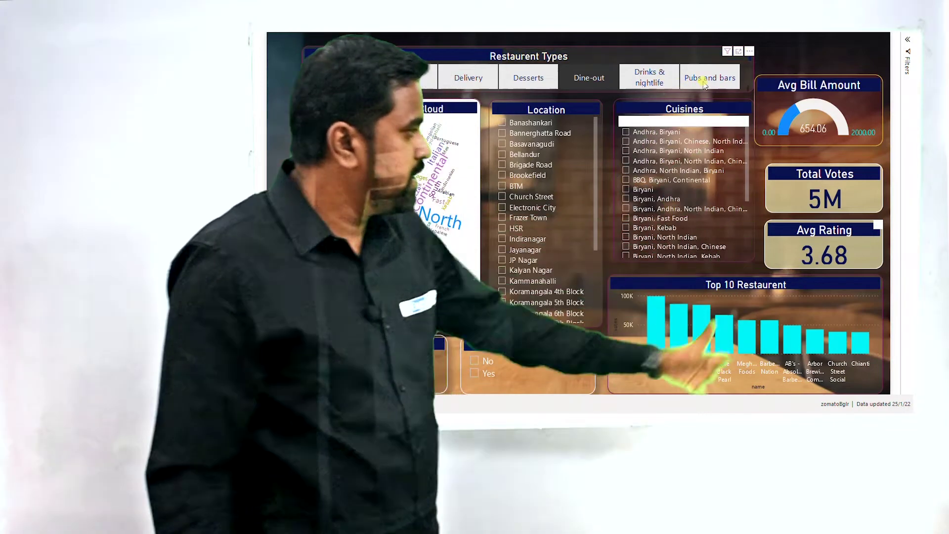
{"action": "left_click", "coordinate": [704, 84]}
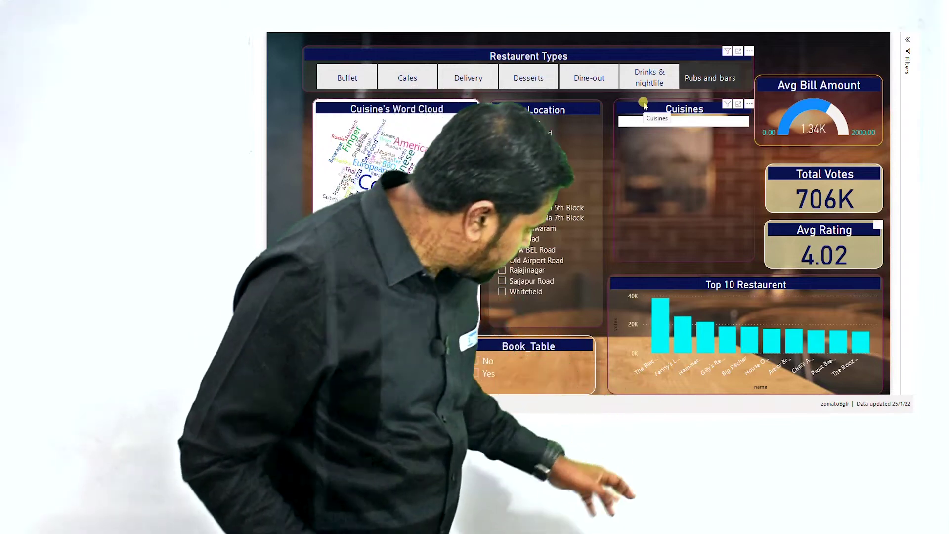
{"action": "mouse_move", "coordinate": [663, 324]}
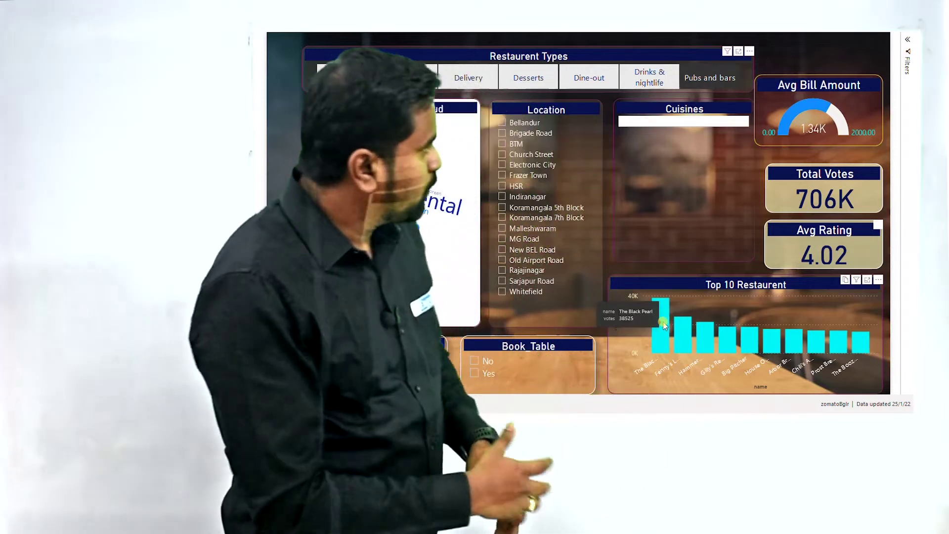
{"action": "left_click", "coordinate": [664, 325]}
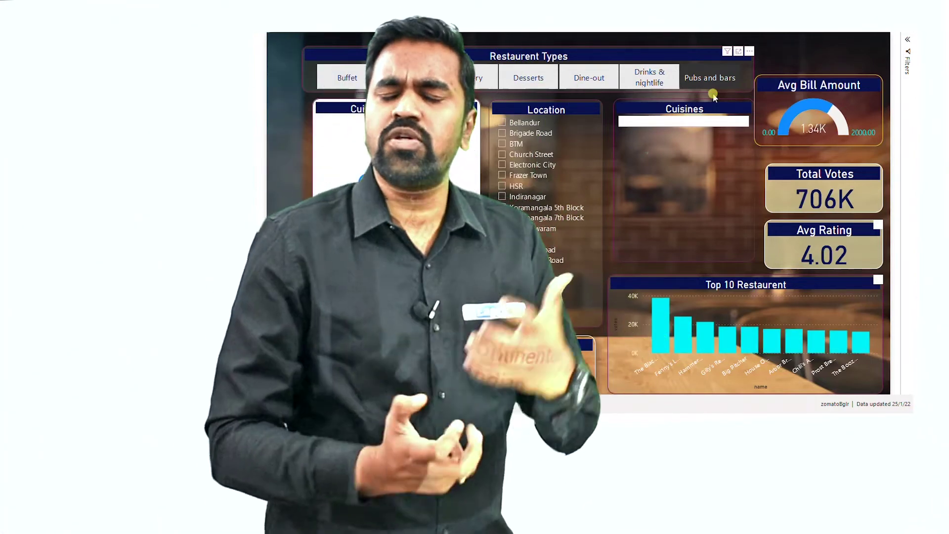
Step: Clear Pubs and bars, try Biryani with Donne Biryani House and Behrouz Biryani, then clear Biryani
{"action": "left_click", "coordinate": [710, 80]}
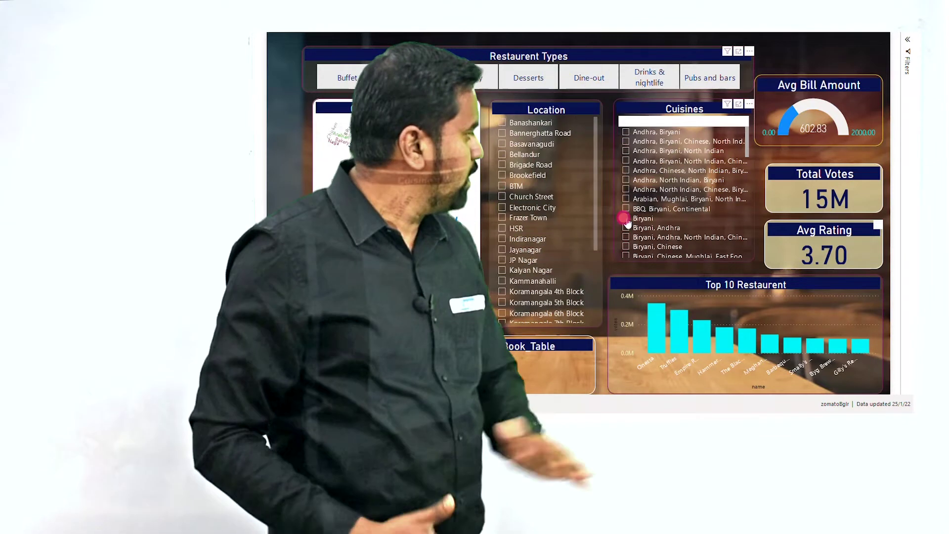
{"action": "left_click", "coordinate": [625, 218]}
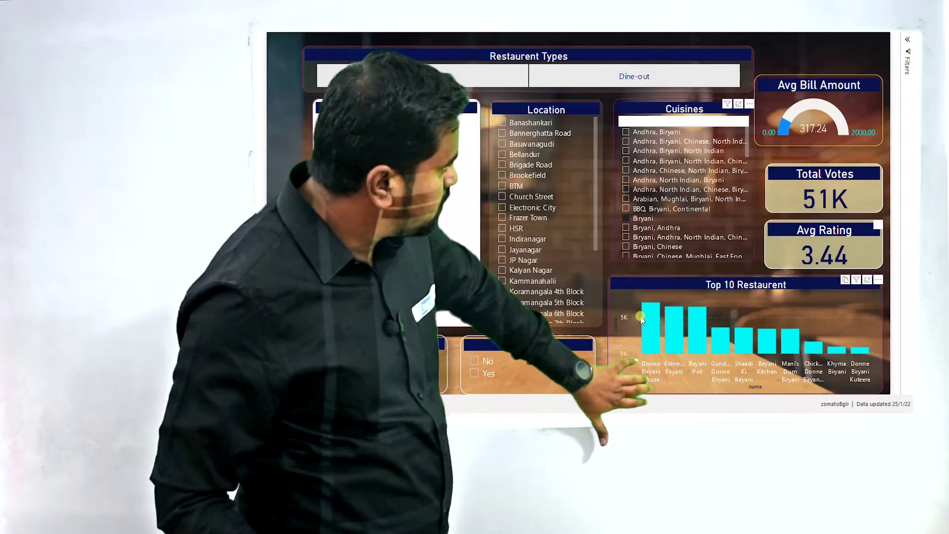
{"action": "left_click", "coordinate": [650, 336]}
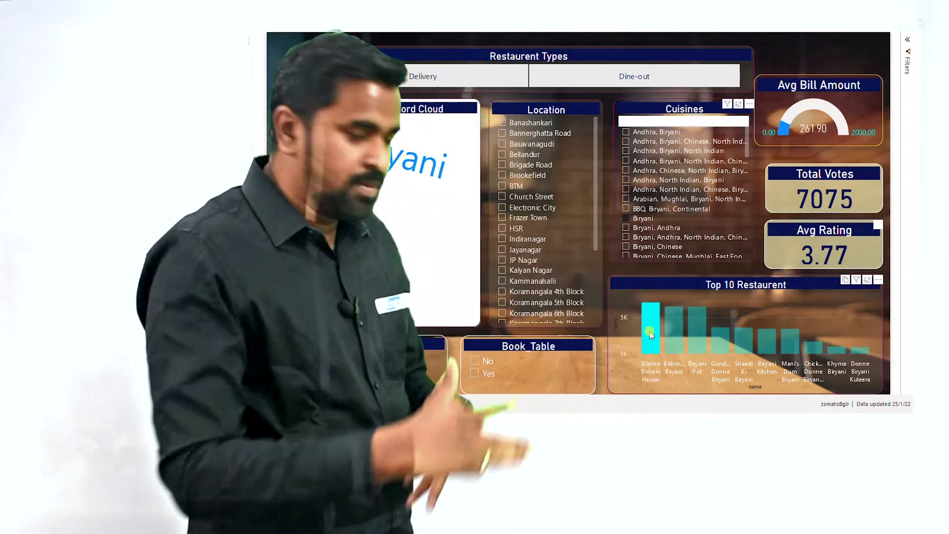
{"action": "left_click", "coordinate": [678, 334]}
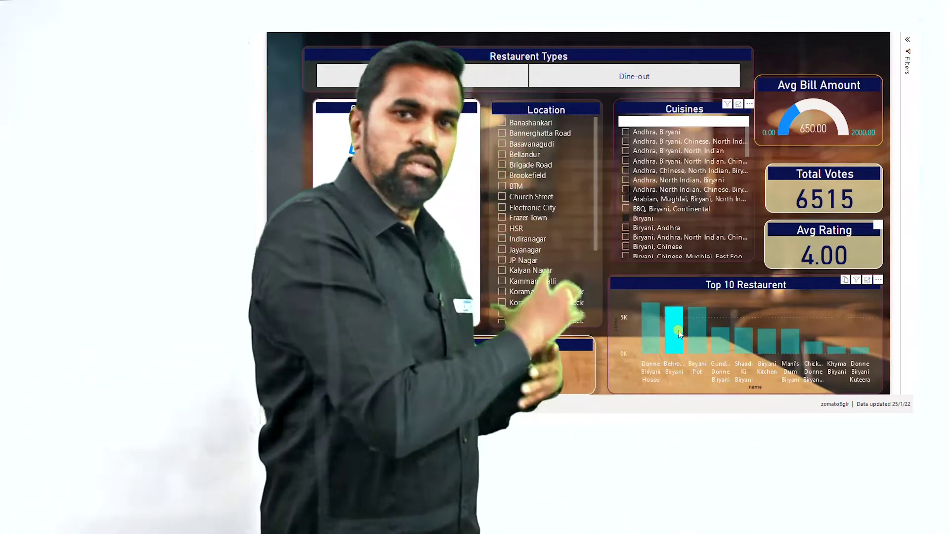
{"action": "left_click", "coordinate": [612, 223]}
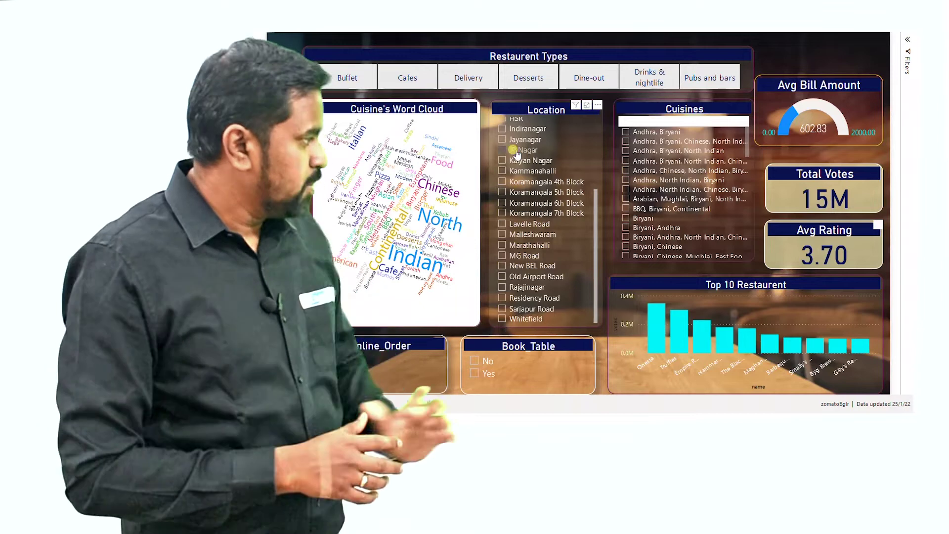
{"action": "left_click", "coordinate": [513, 150]}
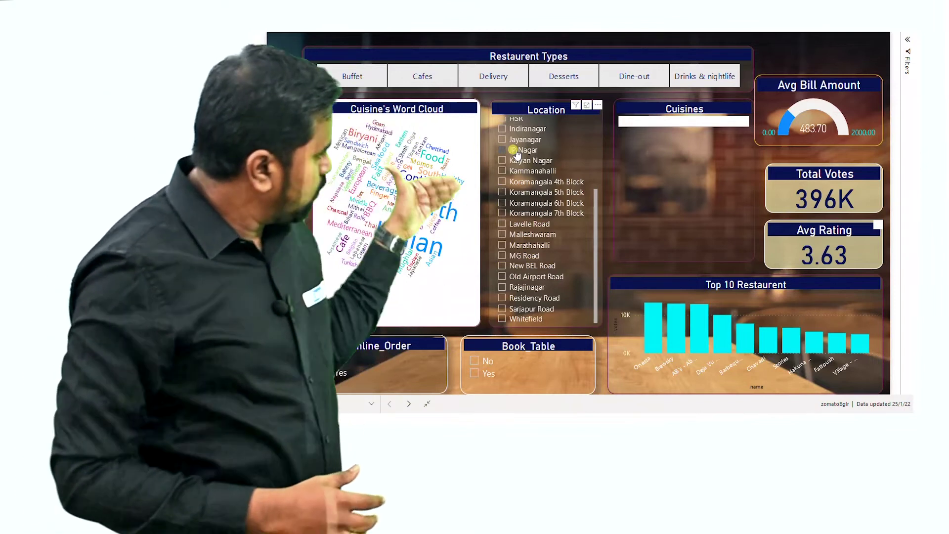
{"action": "left_click", "coordinate": [516, 286]}
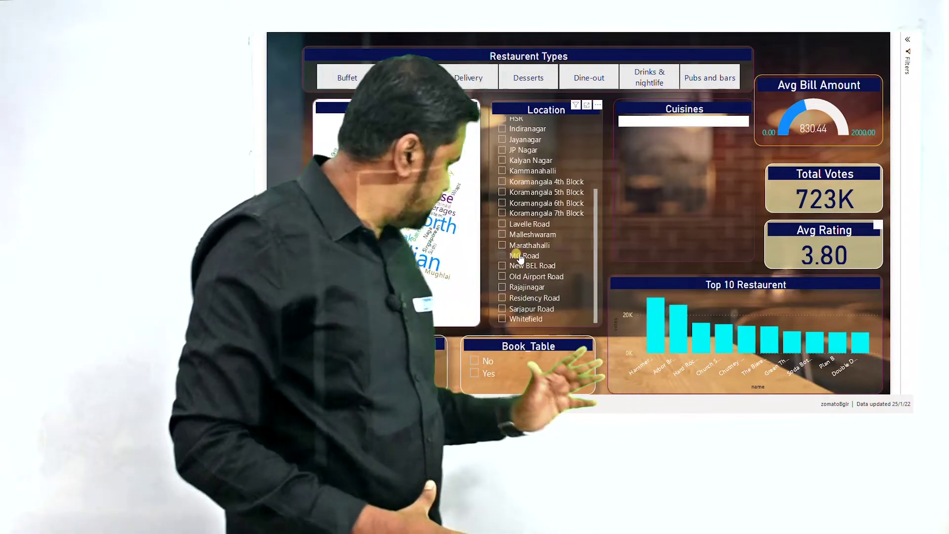
{"action": "left_click", "coordinate": [520, 257]}
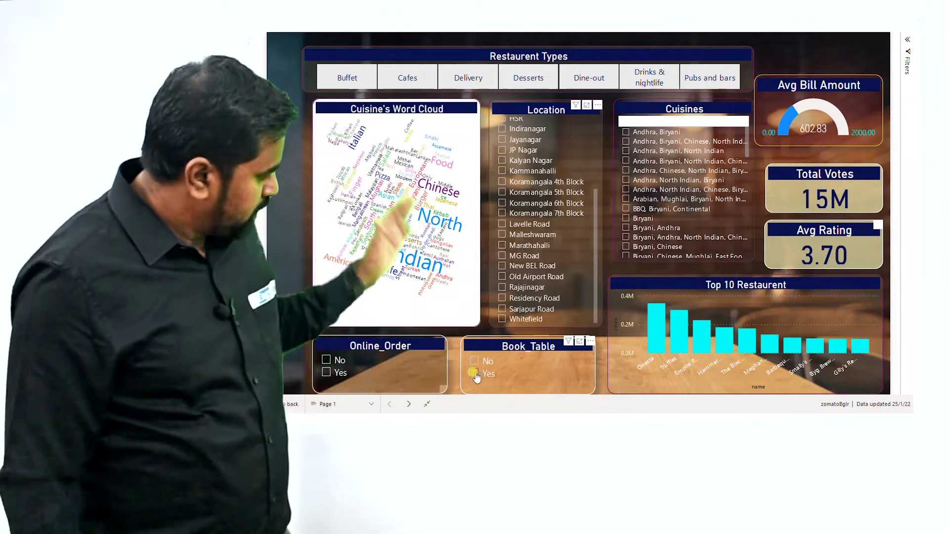
Step: Toggle the table-booking filter between restaurants with and without table booking
{"action": "left_click", "coordinate": [475, 374]}
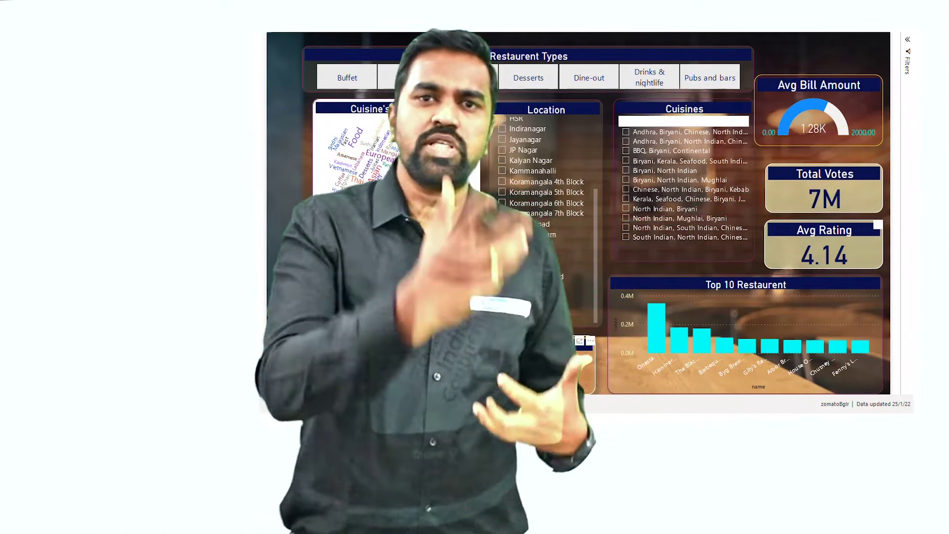
{"action": "left_click", "coordinate": [473, 362]}
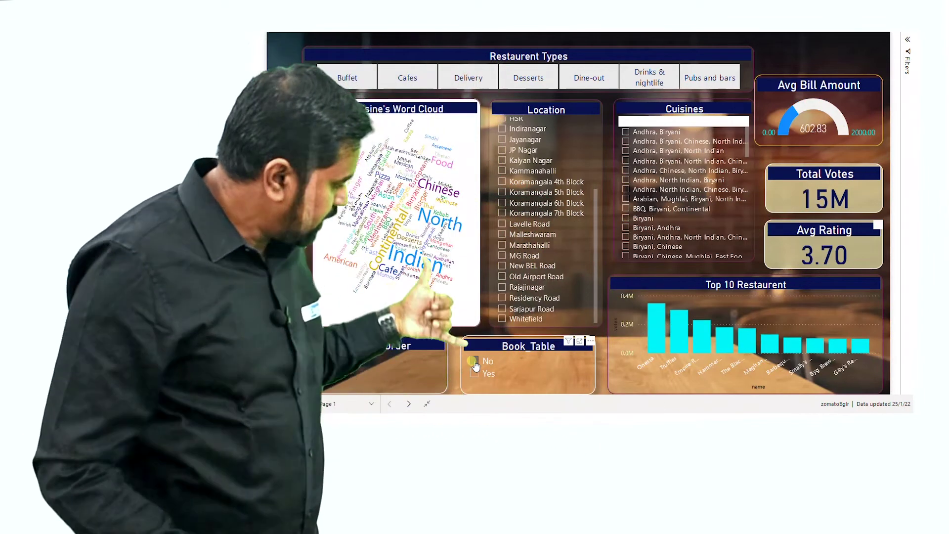
{"action": "left_click", "coordinate": [468, 78]}
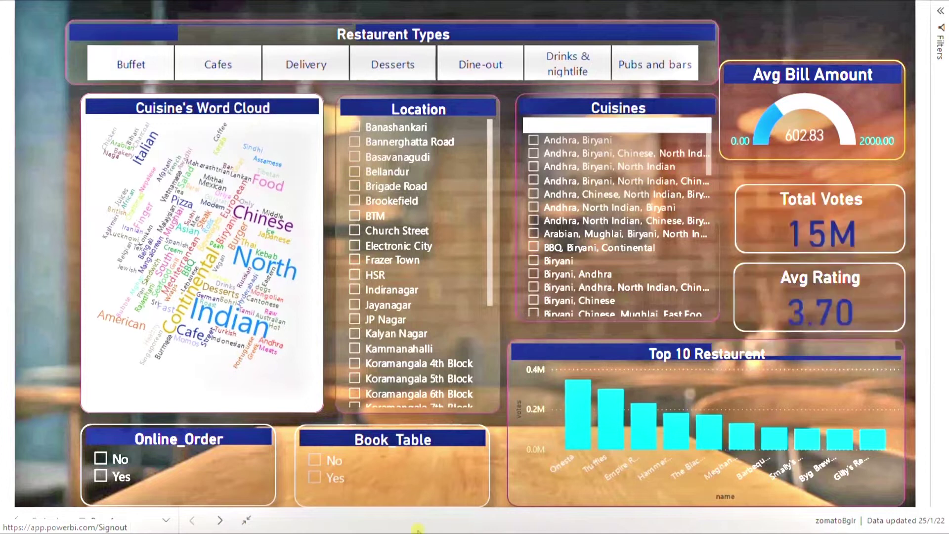
{"action": "mouse_move", "coordinate": [269, 228]}
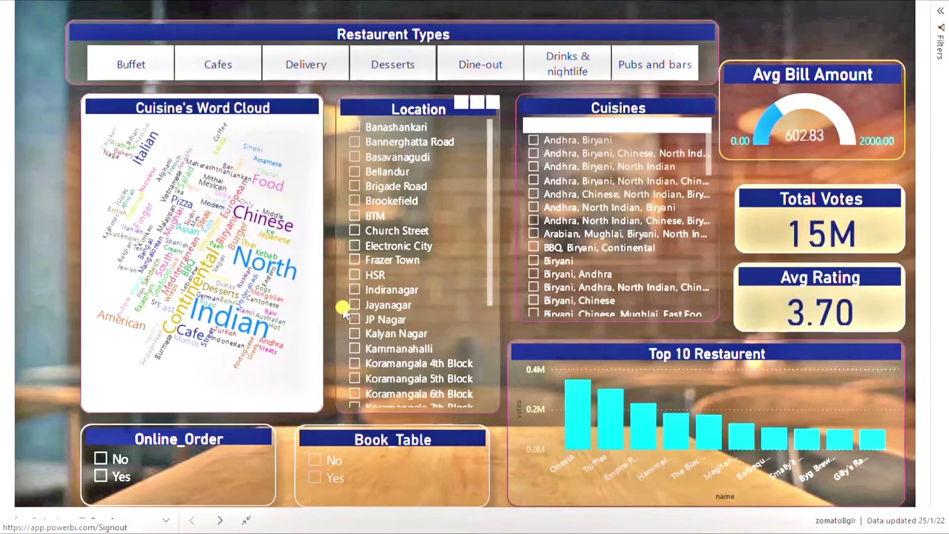
Step: Switch to the untitled Power BI Desktop window and dismiss its start screen
{"action": "key", "text": "super+Tab"}
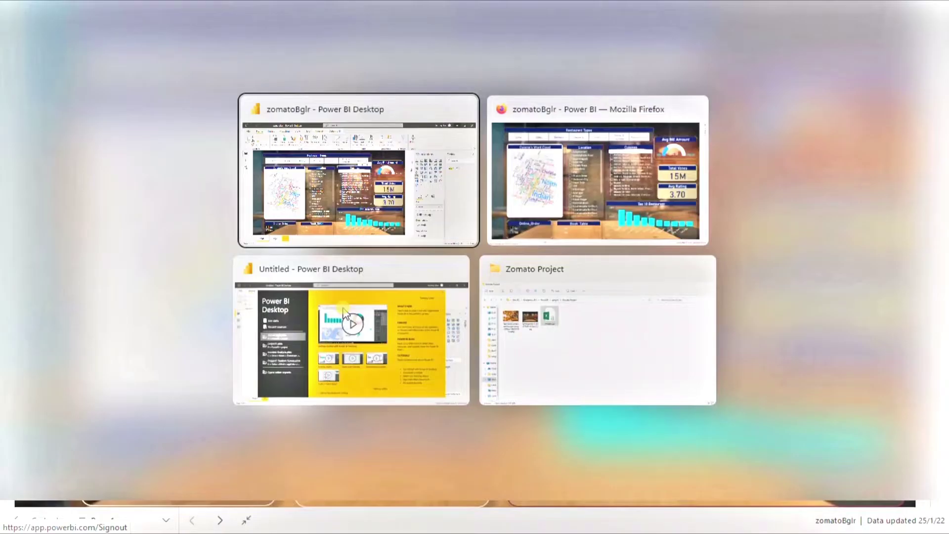
{"action": "key", "text": "Return"}
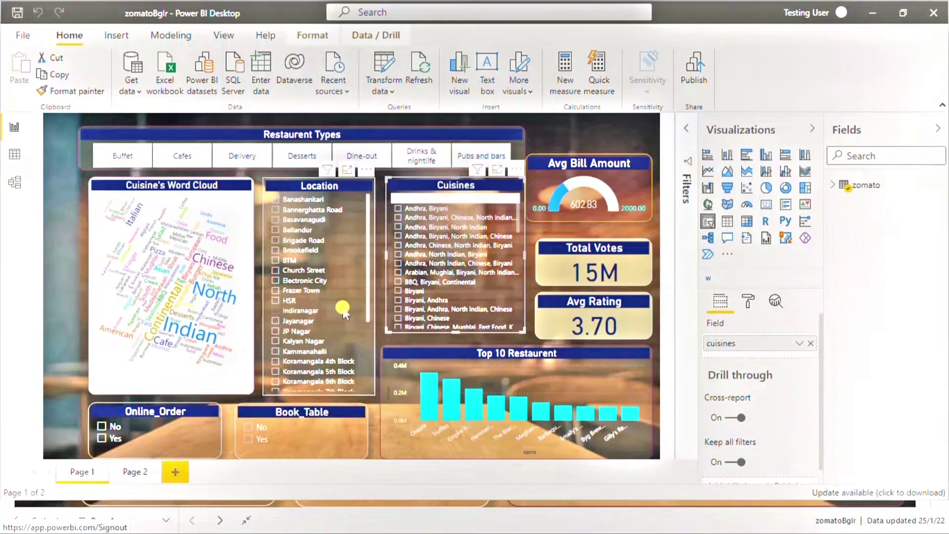
{"action": "key", "text": "super+Tab"}
{"action": "left_click", "coordinate": [345, 314]}
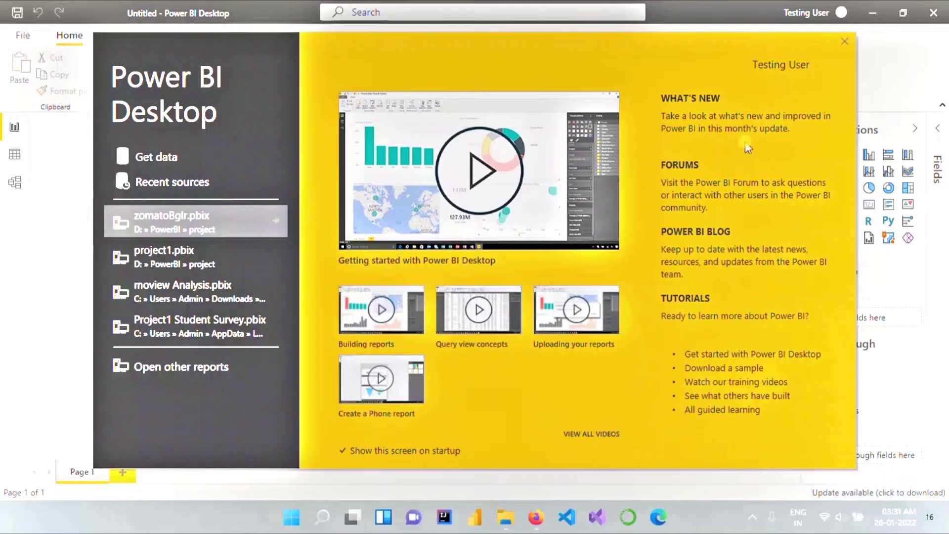
{"action": "left_click", "coordinate": [847, 41]}
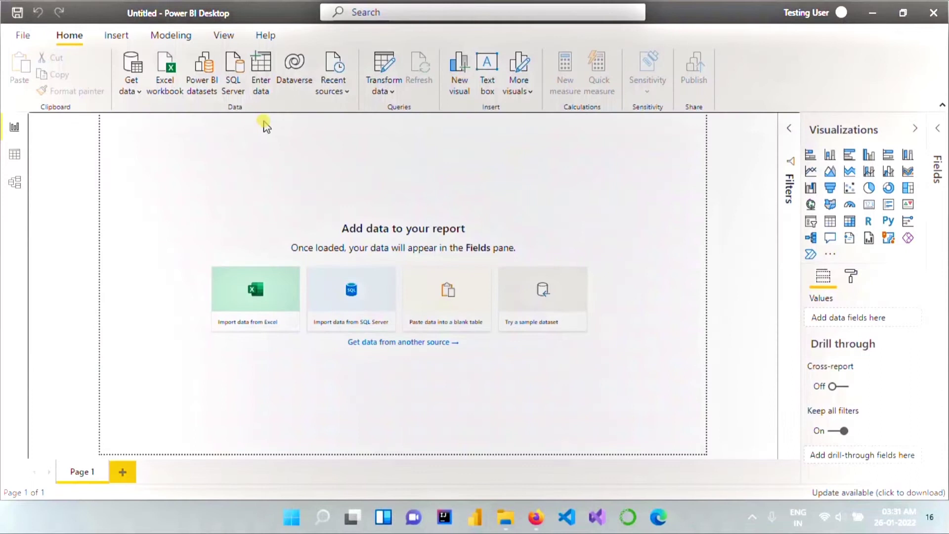
Step: Import zomato.csv through the Text/CSV data source
{"action": "left_click", "coordinate": [133, 80]}
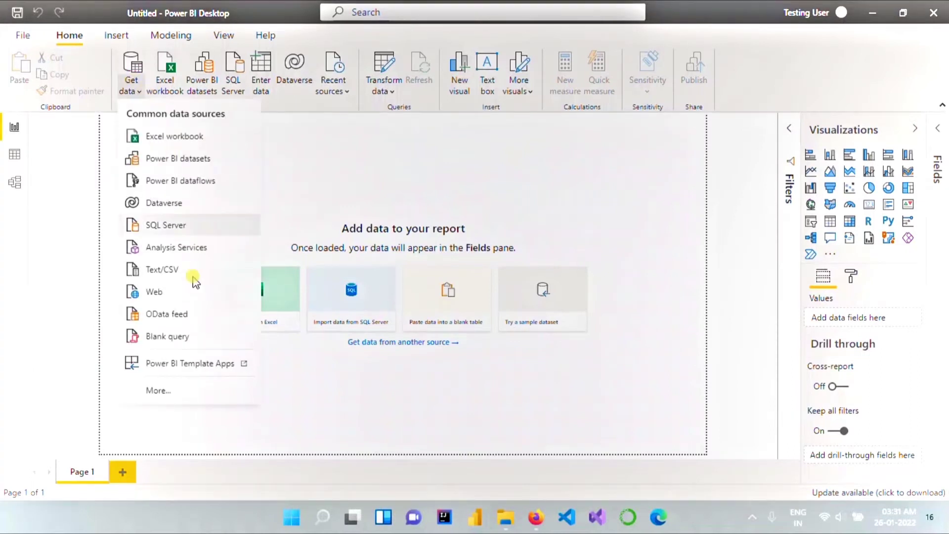
{"action": "left_click", "coordinate": [186, 269]}
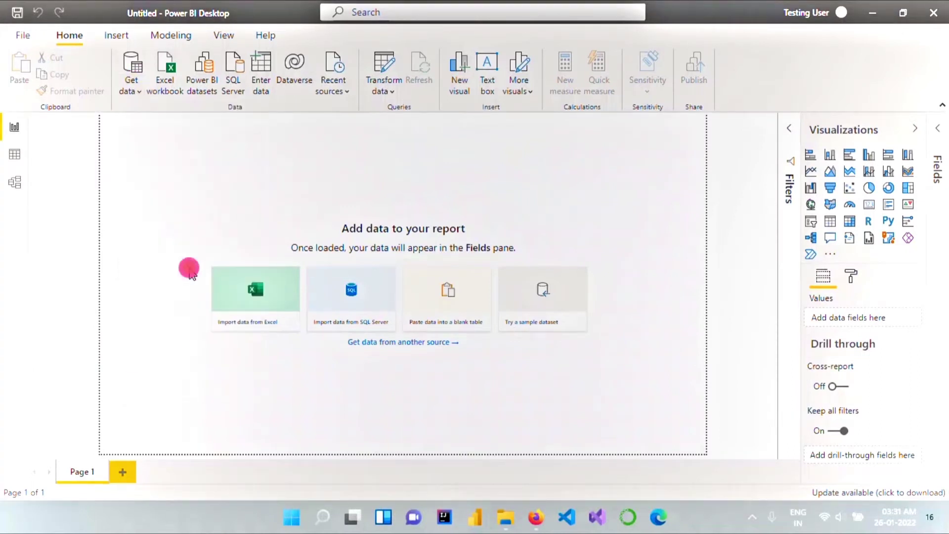
{"action": "double_click", "coordinate": [174, 153]}
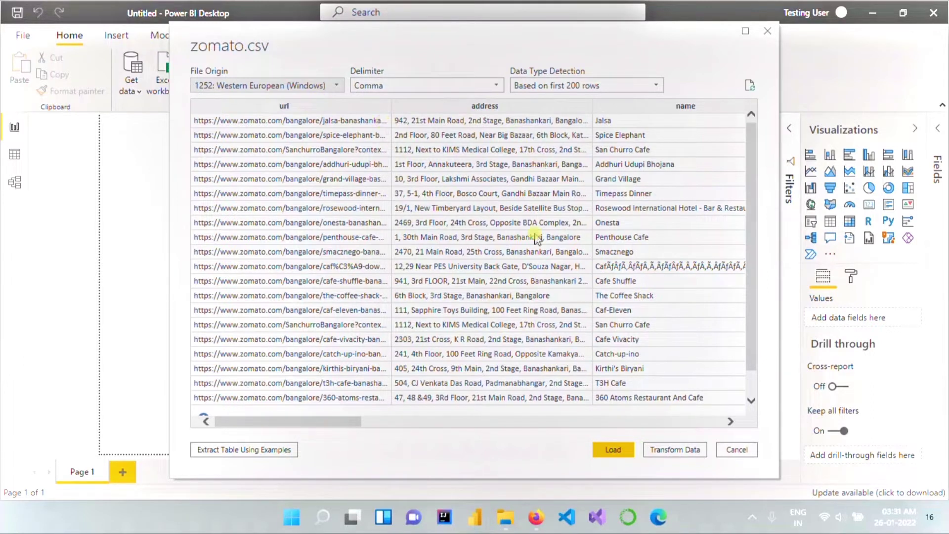
Step: Transform the zomato data, removing the url and address columns, then select the rate column
{"action": "left_click", "coordinate": [673, 450]}
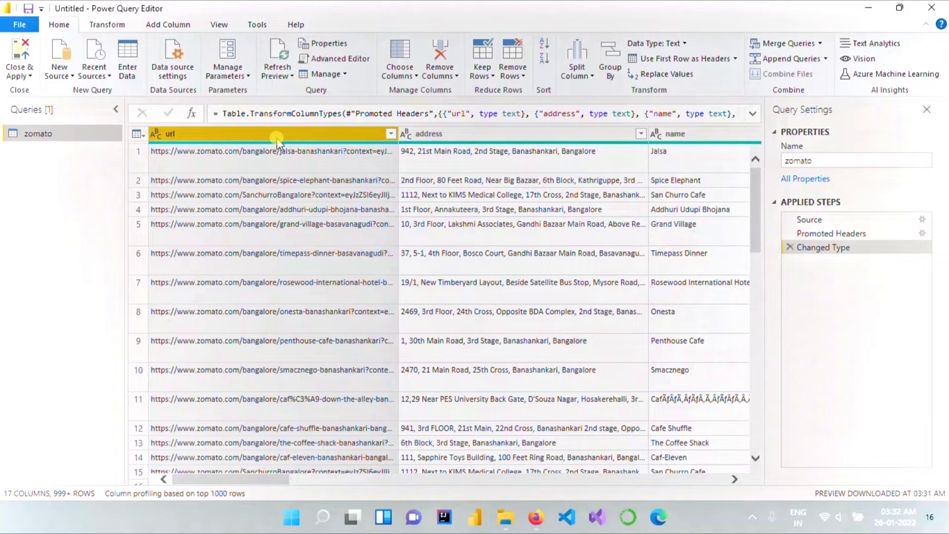
{"action": "left_click", "coordinate": [440, 54]}
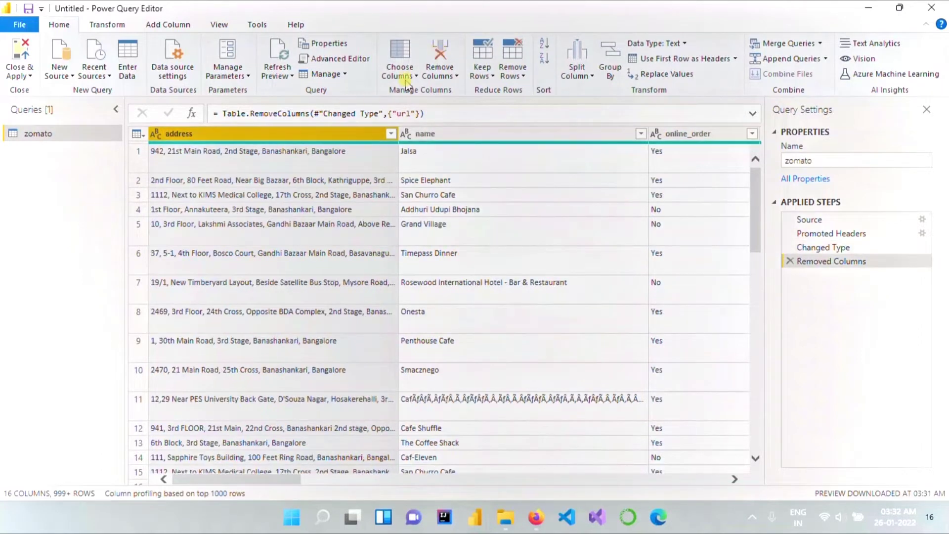
{"action": "left_click", "coordinate": [440, 52]}
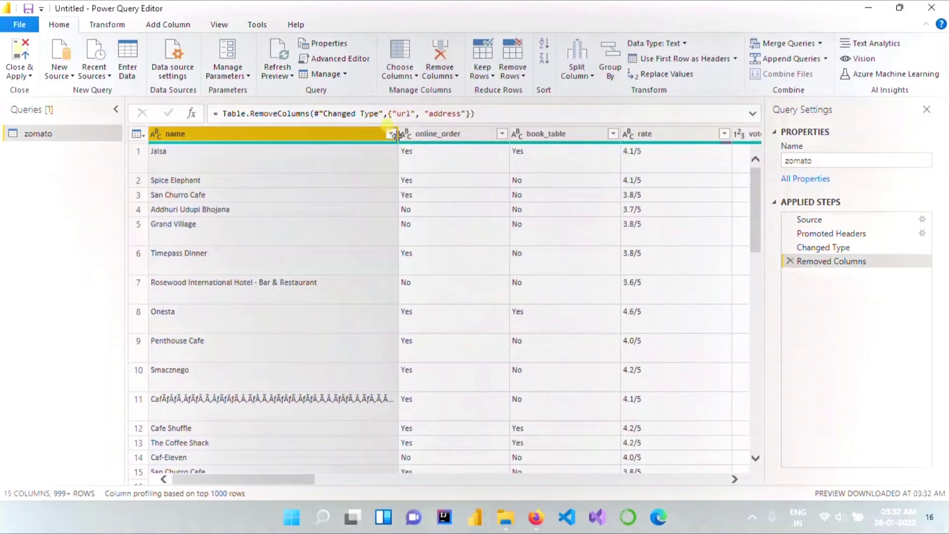
{"action": "left_click_drag", "start_coordinate": [397, 134], "coordinate": [280, 152]}
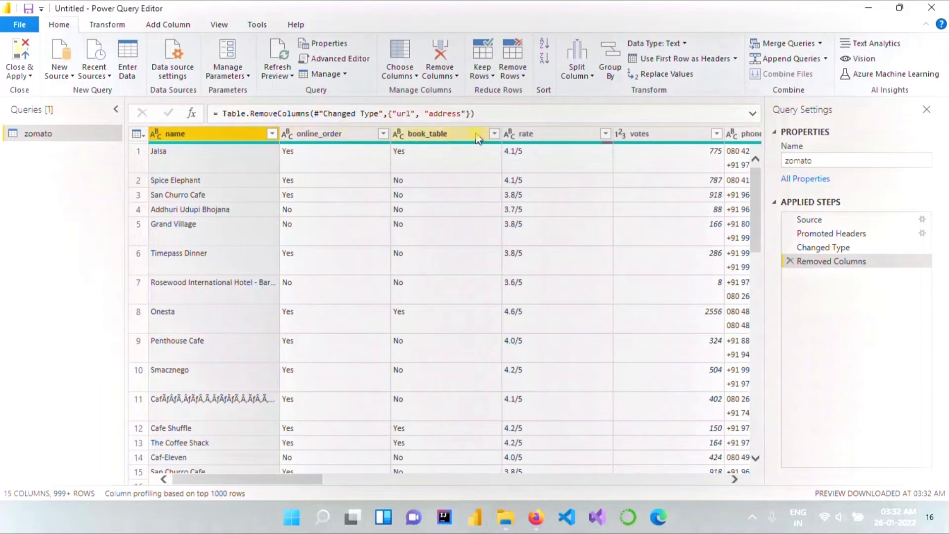
{"action": "left_click", "coordinate": [570, 139]}
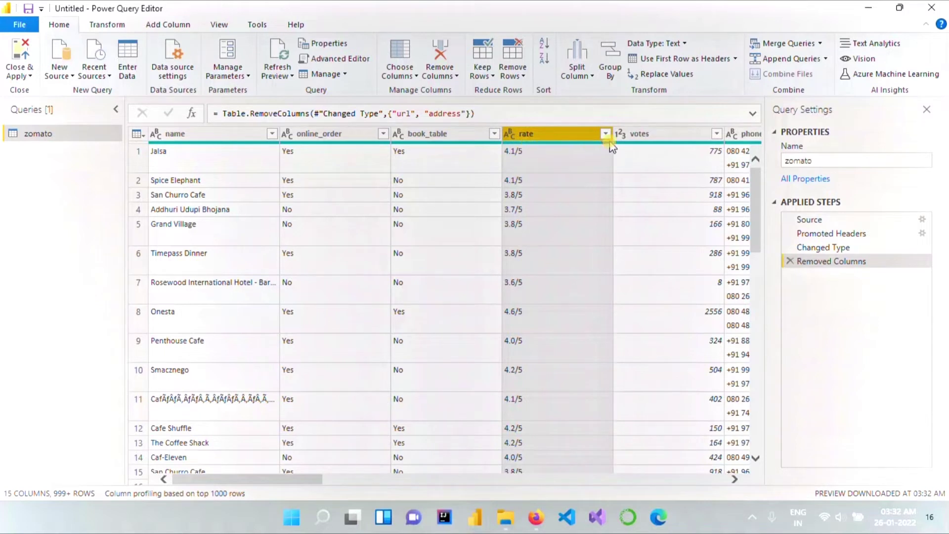
{"action": "mouse_move", "coordinate": [589, 143]}
Step: Remove rows with an empty rate value
{"action": "left_click", "coordinate": [606, 134]}
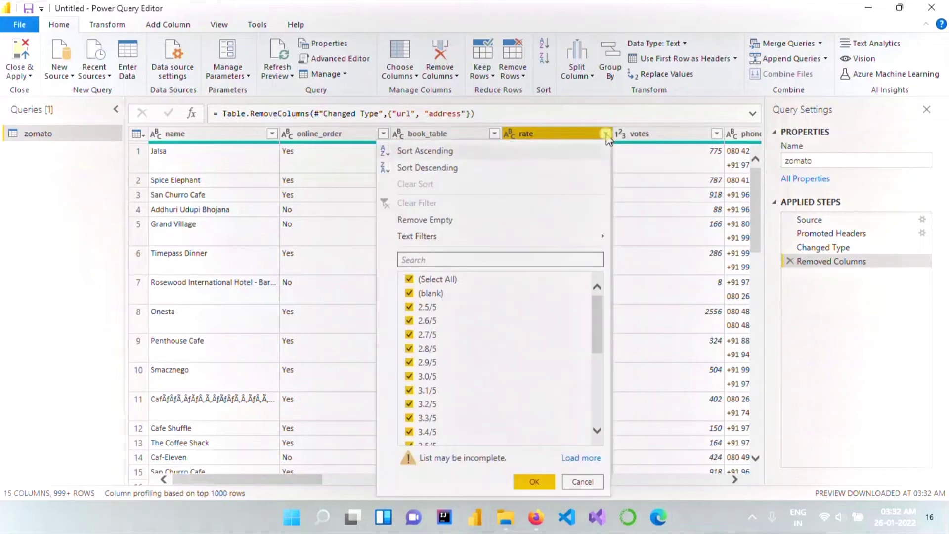
{"action": "left_click", "coordinate": [467, 220]}
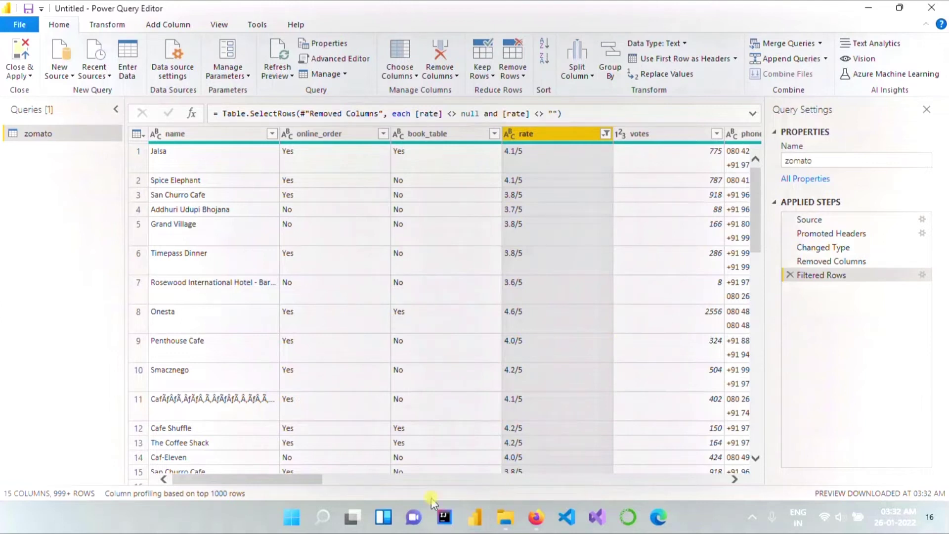
{"action": "left_click_drag", "start_coordinate": [305, 482], "coordinate": [378, 481]}
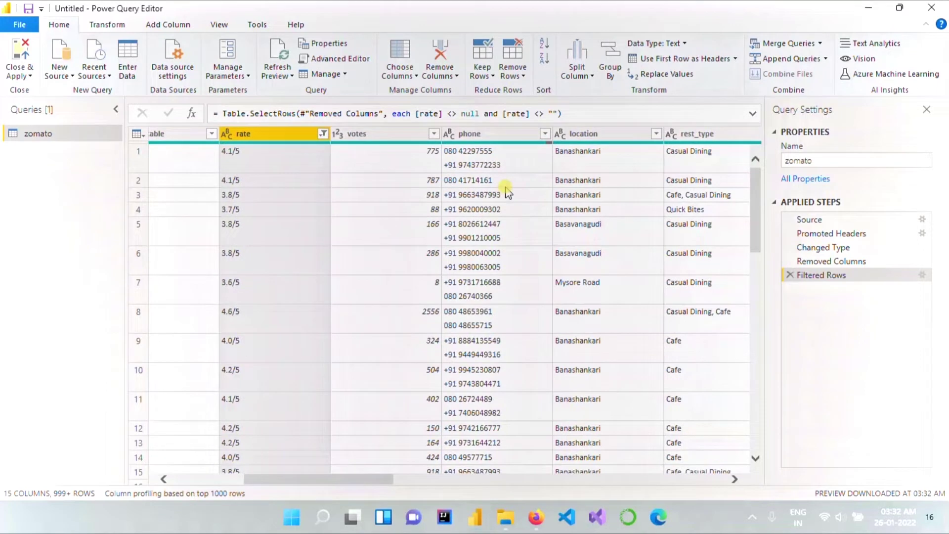
Step: Remove the phone and dish_liked columns
{"action": "left_click", "coordinate": [503, 141]}
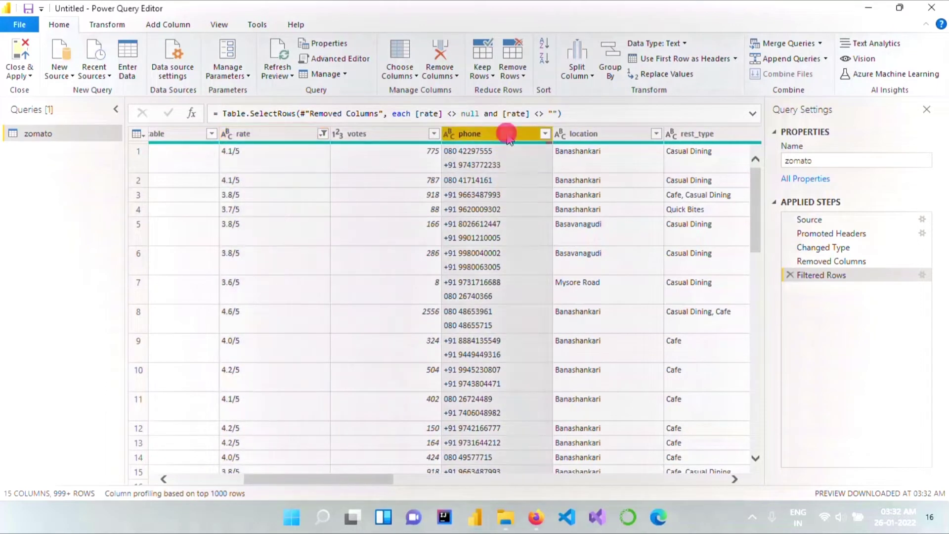
{"action": "left_click", "coordinate": [441, 55]}
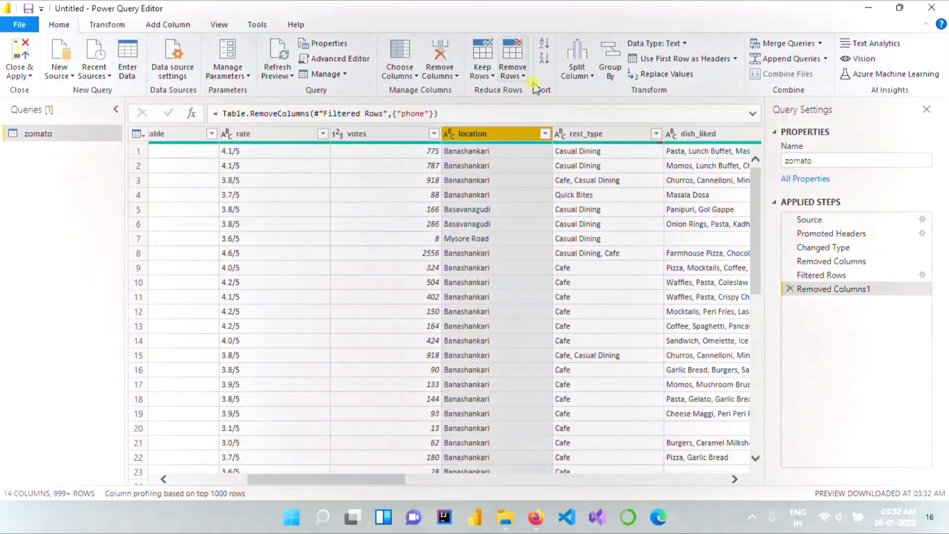
{"action": "left_click_drag", "start_coordinate": [390, 479], "coordinate": [450, 479]}
{"action": "left_click", "coordinate": [540, 135]}
{"action": "left_click", "coordinate": [438, 57]}
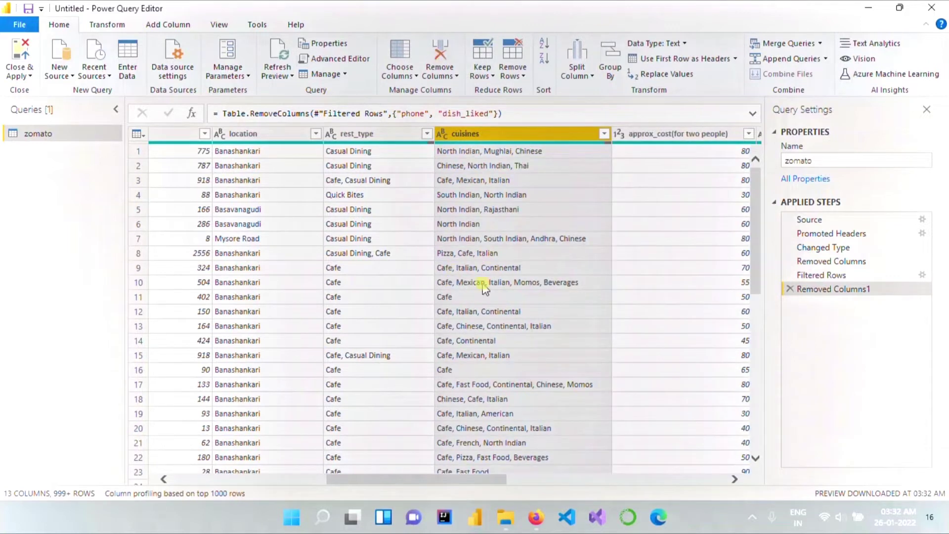
Step: Remove rows with empty rest_type and cuisines values
{"action": "left_click", "coordinate": [419, 480]}
{"action": "left_click_drag", "start_coordinate": [419, 480], "coordinate": [377, 479]}
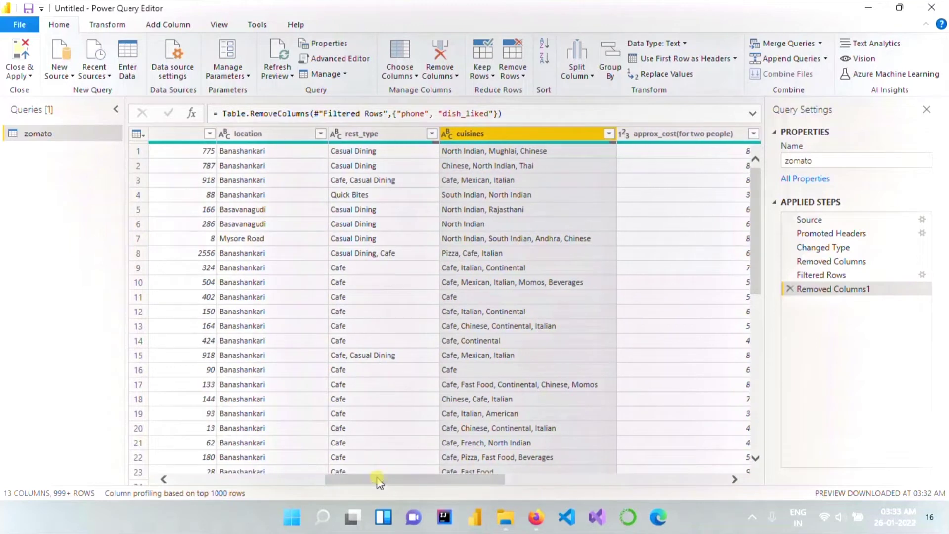
{"action": "left_click", "coordinate": [431, 134]}
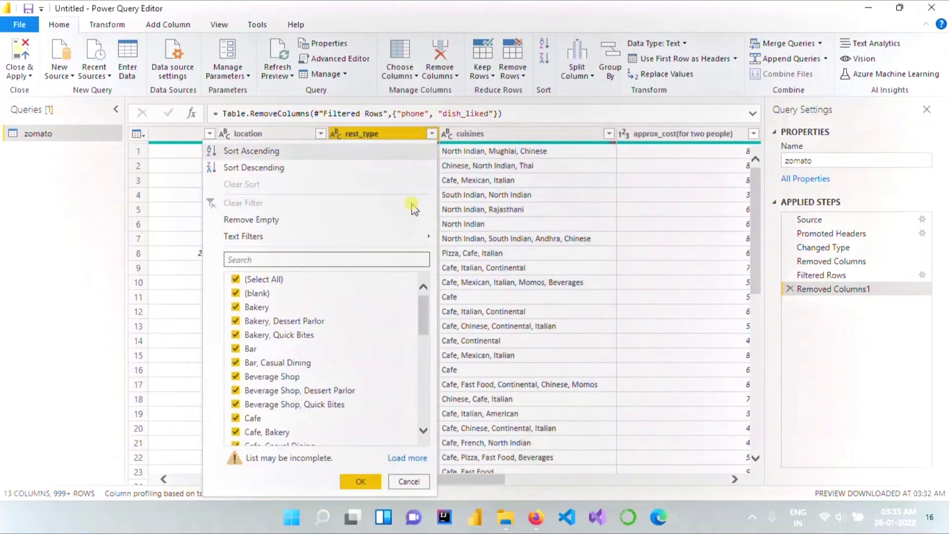
{"action": "left_click", "coordinate": [296, 220]}
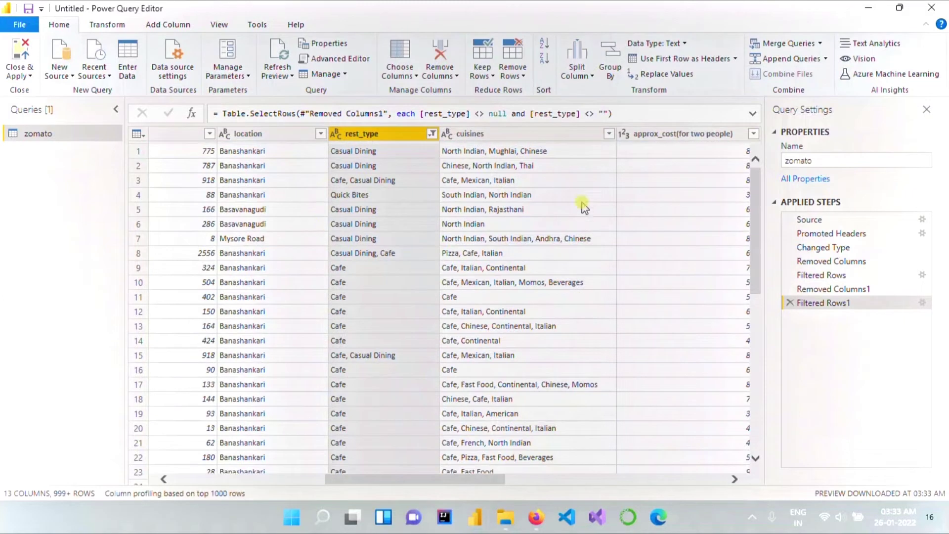
{"action": "left_click", "coordinate": [609, 134]}
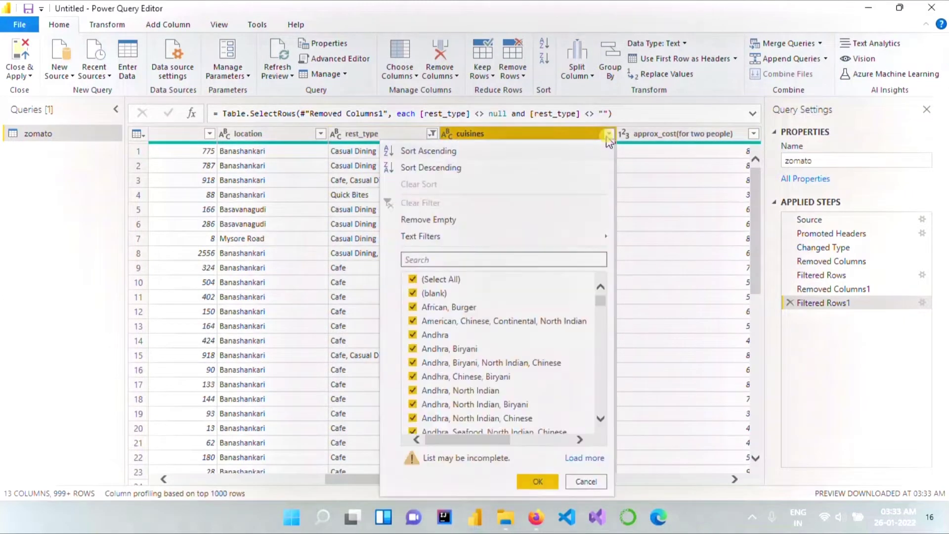
{"action": "left_click", "coordinate": [478, 221]}
Step: Remove the reviews_list and menu_item columns
{"action": "left_click_drag", "start_coordinate": [475, 484], "coordinate": [573, 487]}
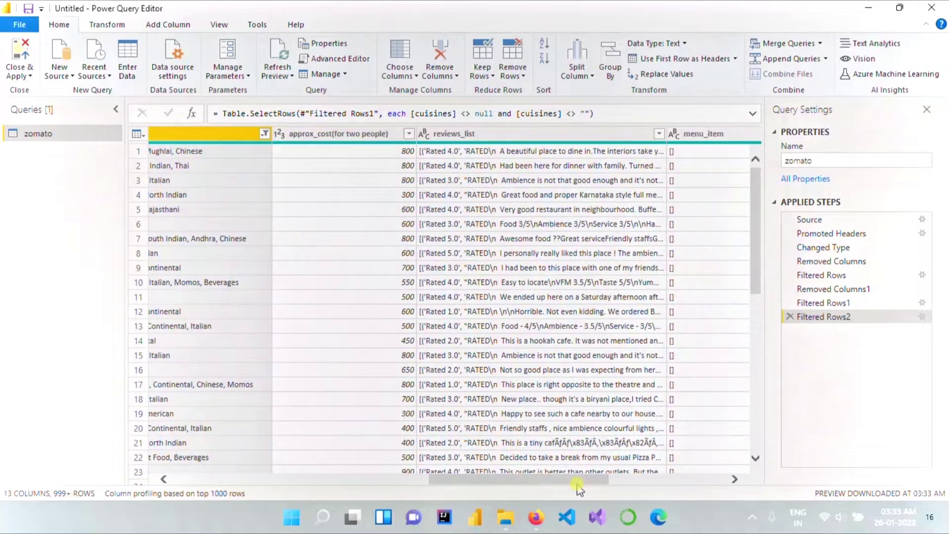
{"action": "left_click", "coordinate": [513, 134]}
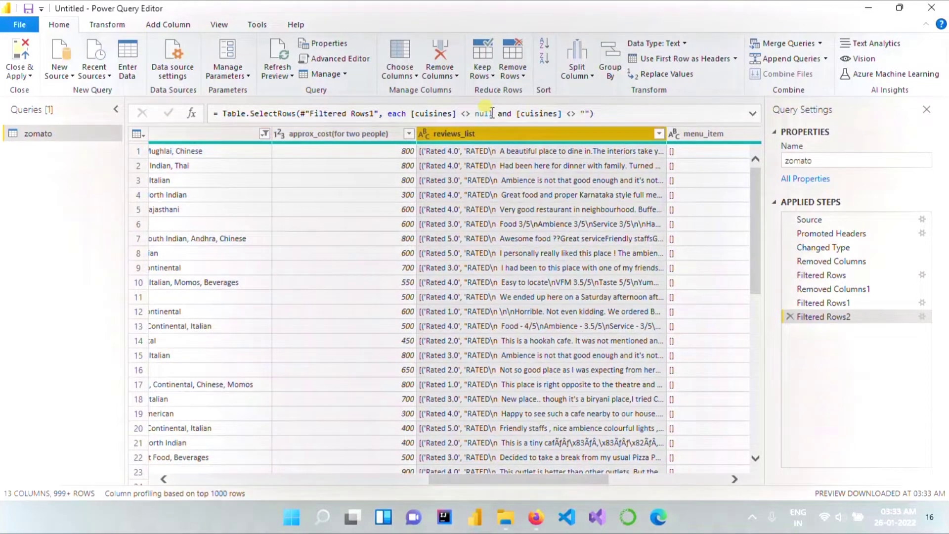
{"action": "left_click", "coordinate": [449, 52]}
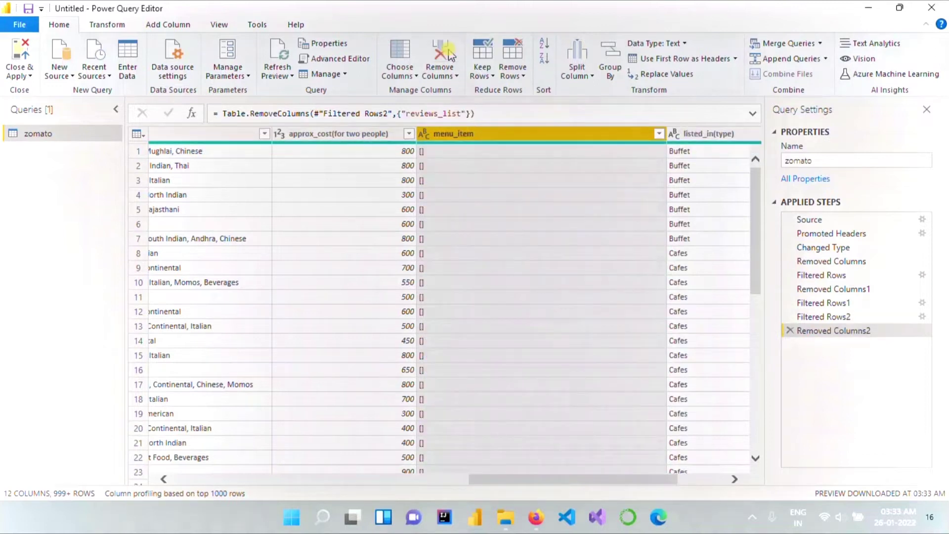
{"action": "left_click", "coordinate": [450, 53]}
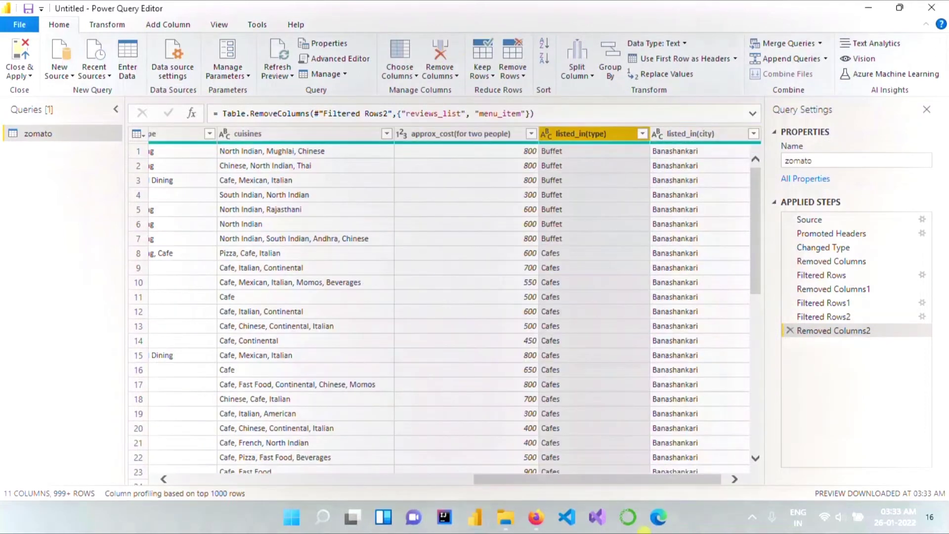
{"action": "left_click_drag", "start_coordinate": [674, 481], "coordinate": [718, 477]}
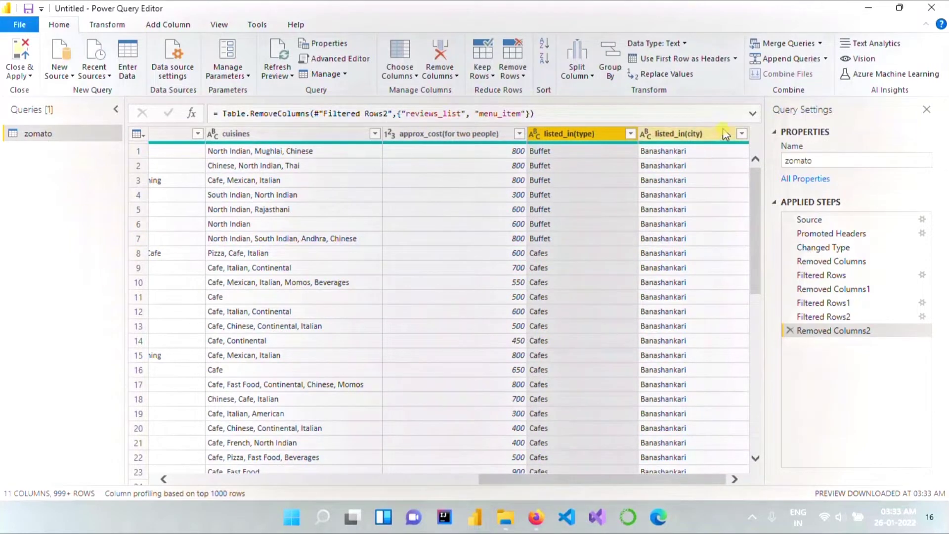
{"action": "left_click_drag", "start_coordinate": [563, 477], "coordinate": [198, 441]}
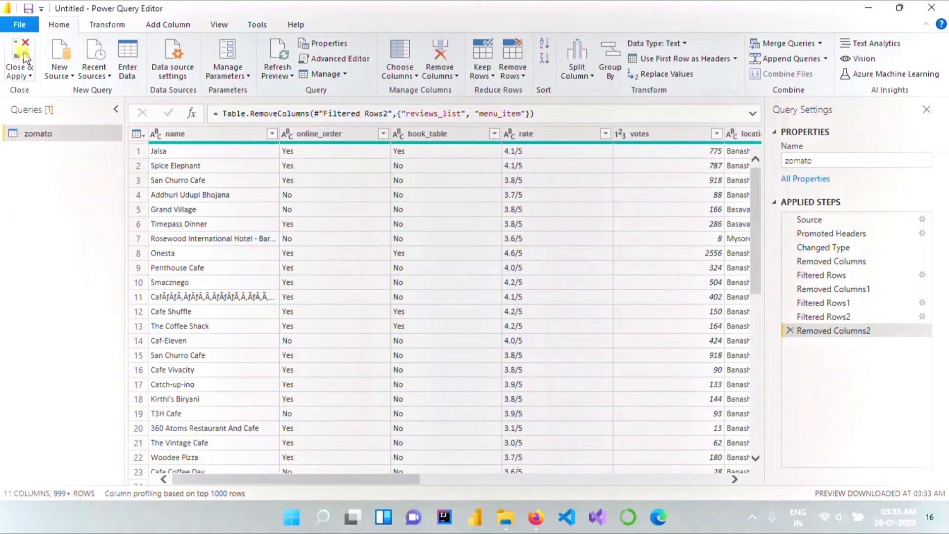
Step: Close & Apply the cleaned zomato query, glancing at the reference dashboard in Firefox
{"action": "left_click", "coordinate": [21, 52]}
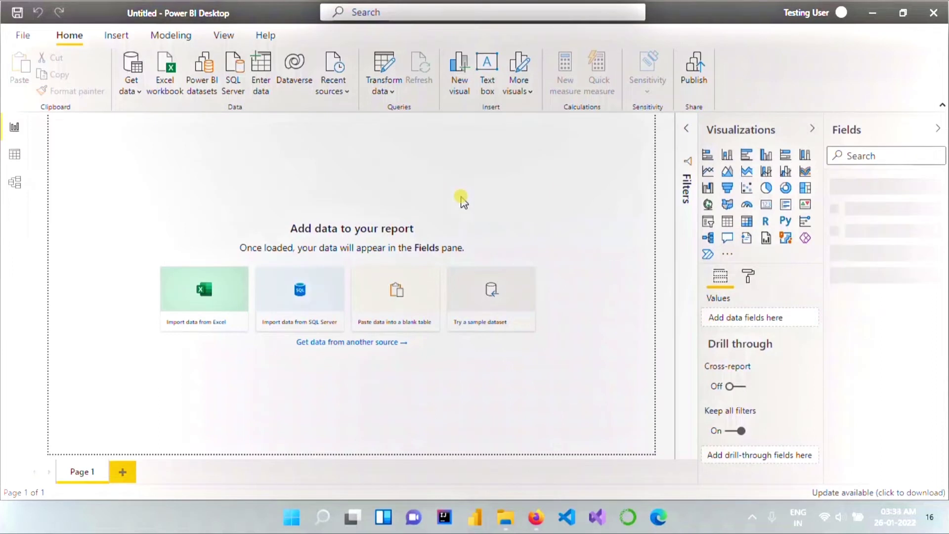
{"action": "key", "text": "alt+Tab"}
{"action": "key", "text": "alt+Tab"}
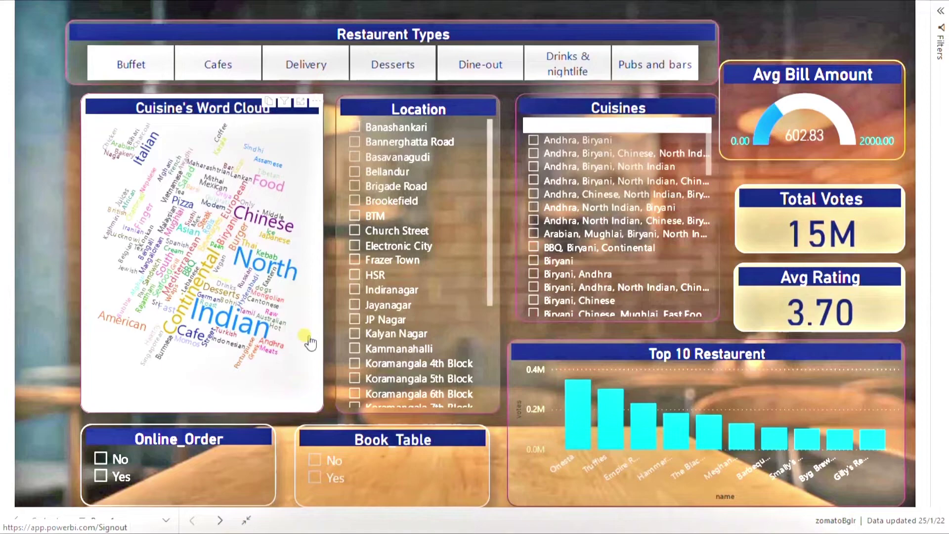
{"action": "key", "text": "alt+Tab"}
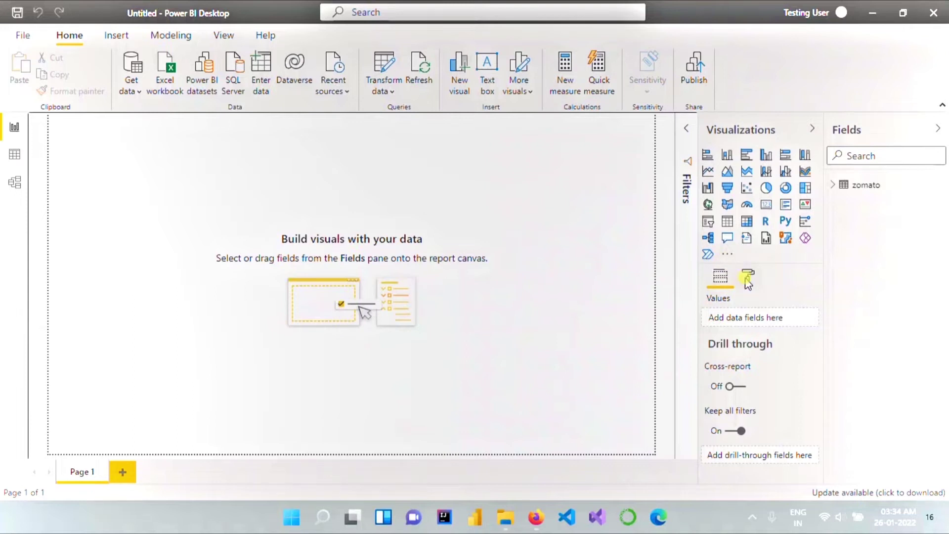
Step: Set a restaurant stock photo as the report page's canvas background image
{"action": "left_click", "coordinate": [583, 326]}
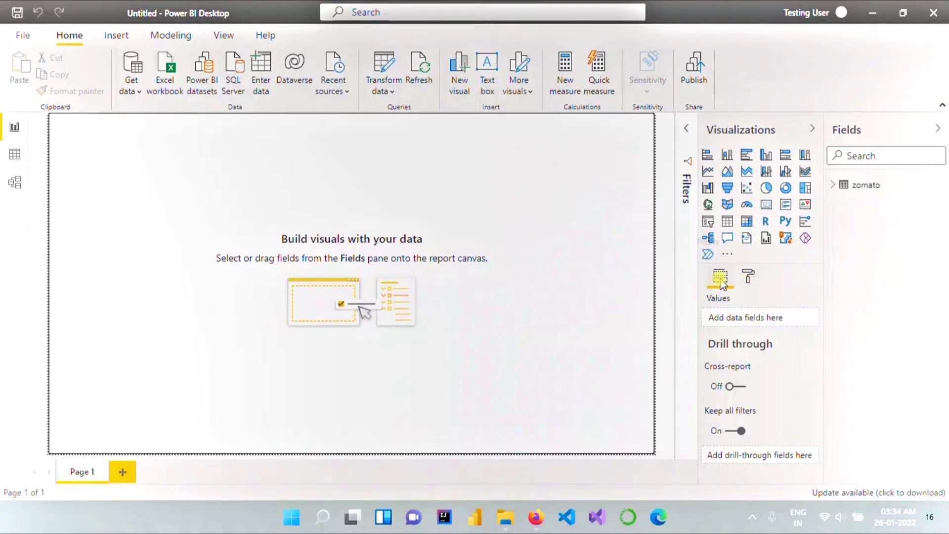
{"action": "left_click", "coordinate": [750, 278]}
{"action": "left_click", "coordinate": [739, 385]}
{"action": "scroll", "coordinate": [796, 428], "scroll_direction": "down", "scroll_amount": 3}
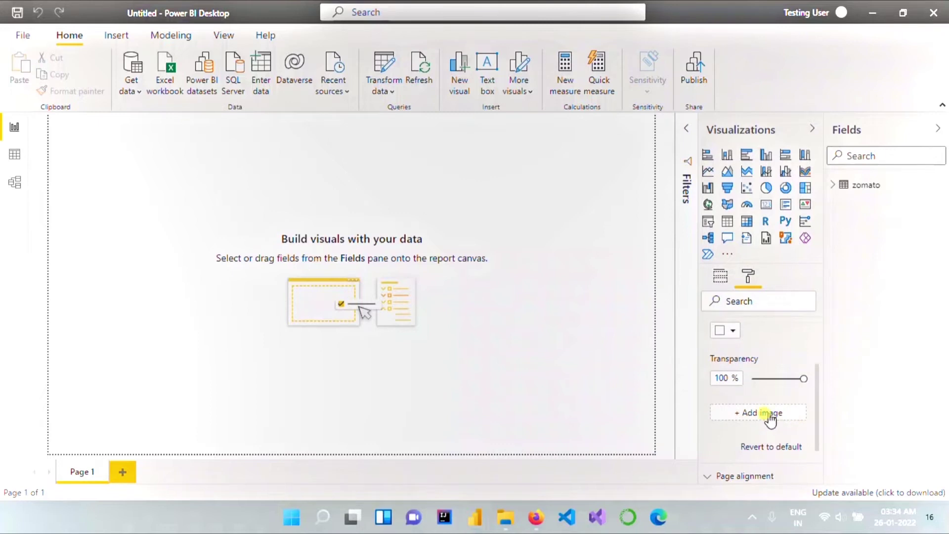
{"action": "left_click", "coordinate": [770, 415]}
{"action": "double_click", "coordinate": [262, 134]}
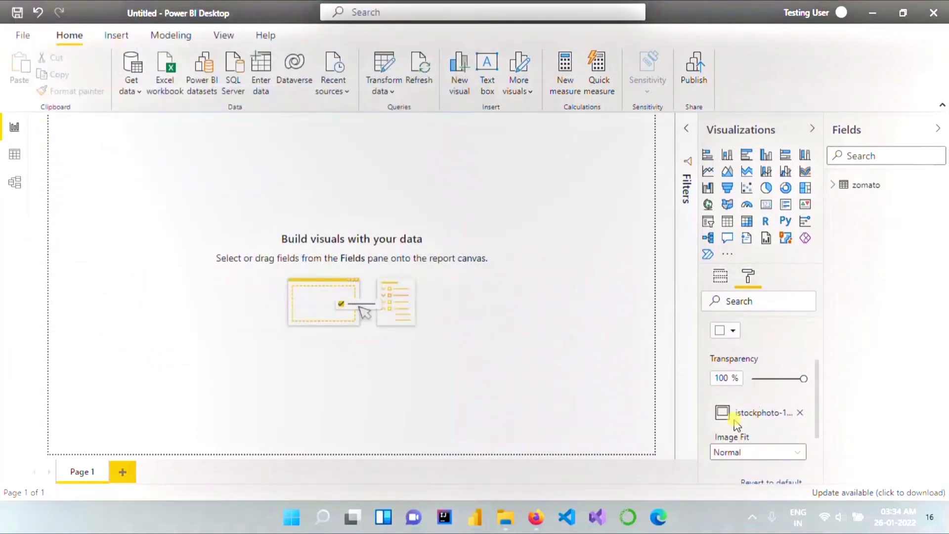
Step: Set the background transparency to 0% and image fit to Fill, checking the reference dashboard
{"action": "scroll", "coordinate": [754, 410], "scroll_direction": "down", "scroll_amount": 2}
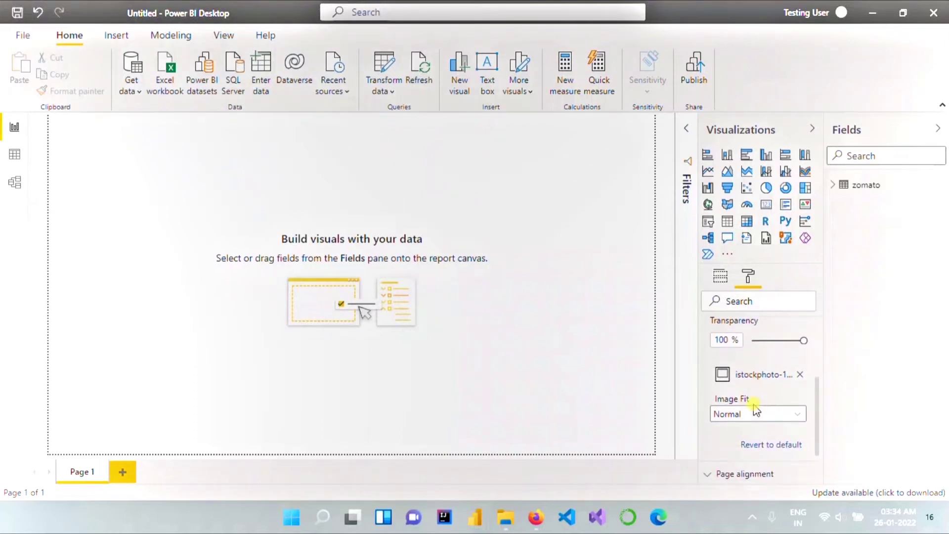
{"action": "scroll", "coordinate": [754, 409], "scroll_direction": "up", "scroll_amount": 2}
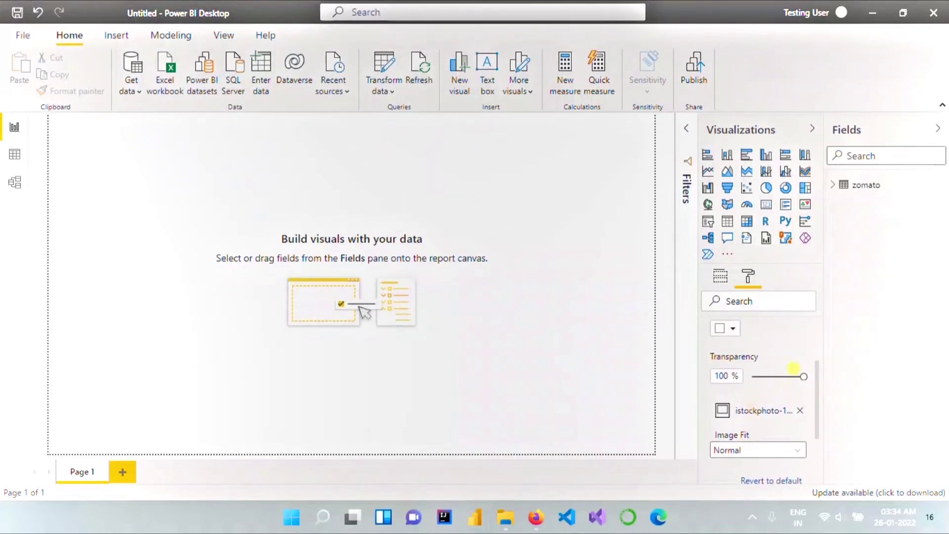
{"action": "left_click_drag", "start_coordinate": [802, 376], "coordinate": [726, 388]}
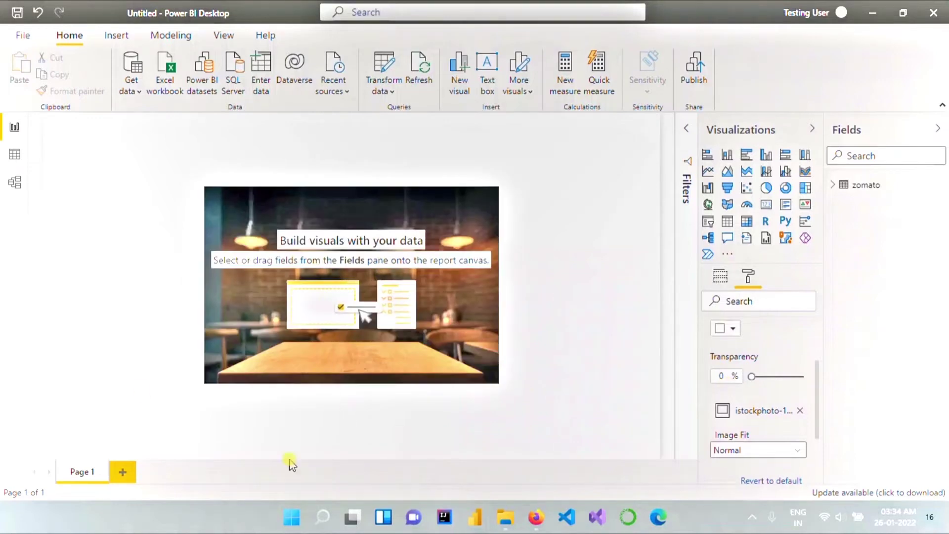
{"action": "left_click", "coordinate": [796, 451]}
{"action": "left_click", "coordinate": [772, 433]}
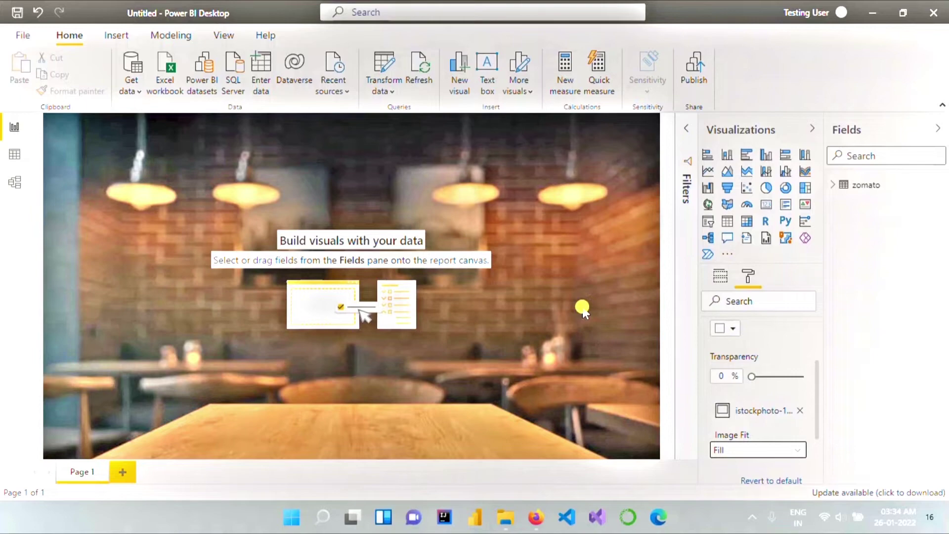
{"action": "key", "text": "alt+Tab"}
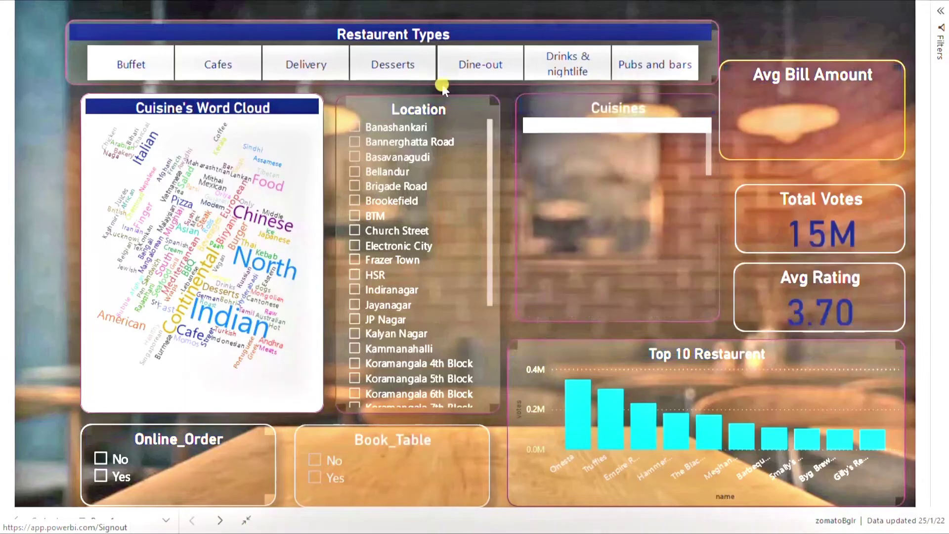
{"action": "key", "text": "alt+Tab"}
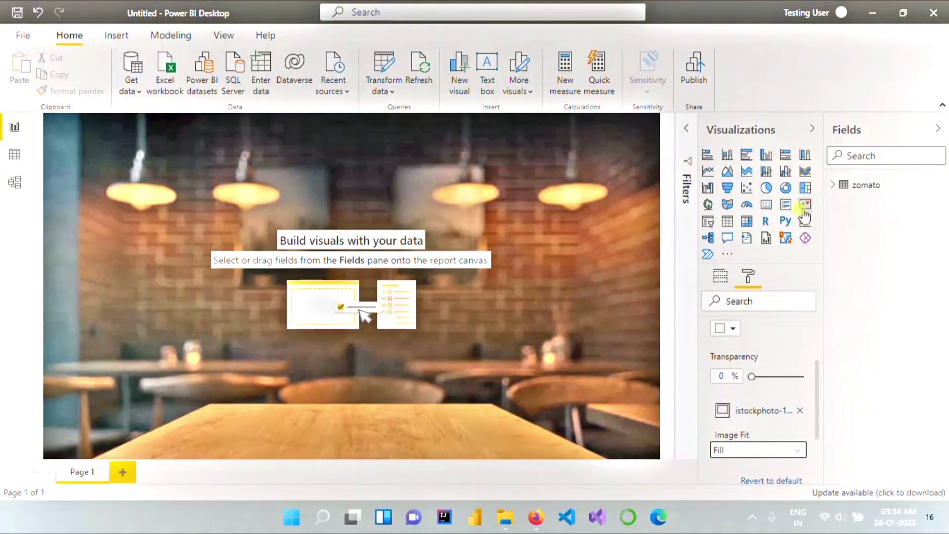
Step: Add an enlarged slicer fed by the zomato table's listed_in(type) field
{"action": "left_click", "coordinate": [707, 223]}
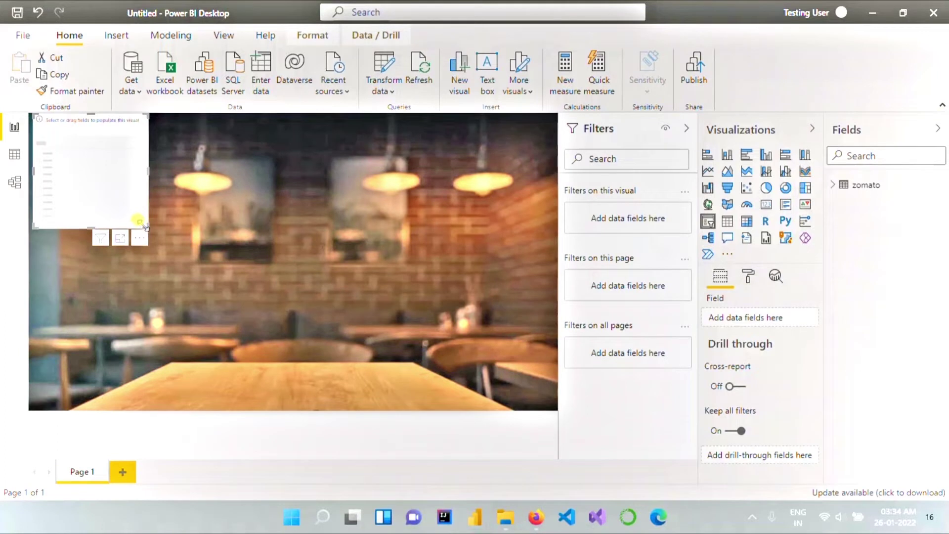
{"action": "left_click_drag", "start_coordinate": [147, 229], "coordinate": [298, 316]}
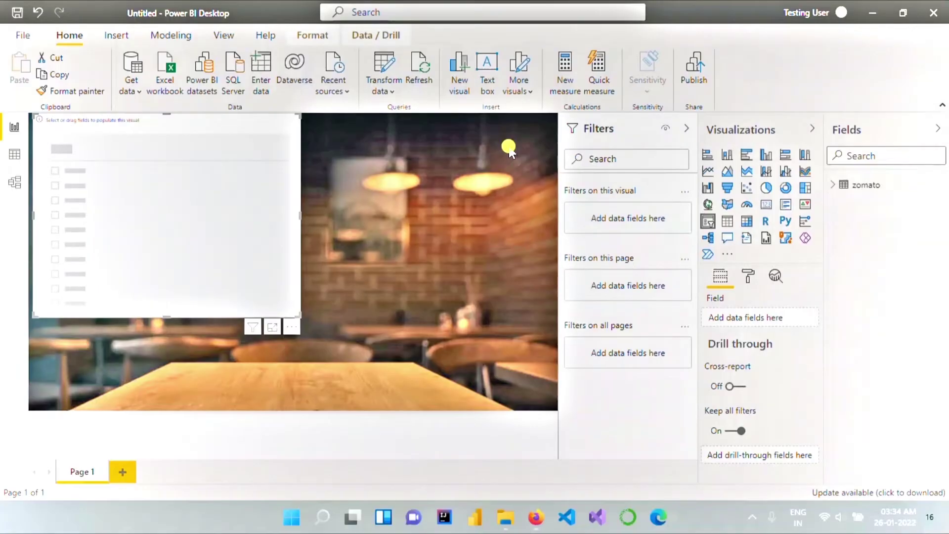
{"action": "left_click", "coordinate": [832, 186]}
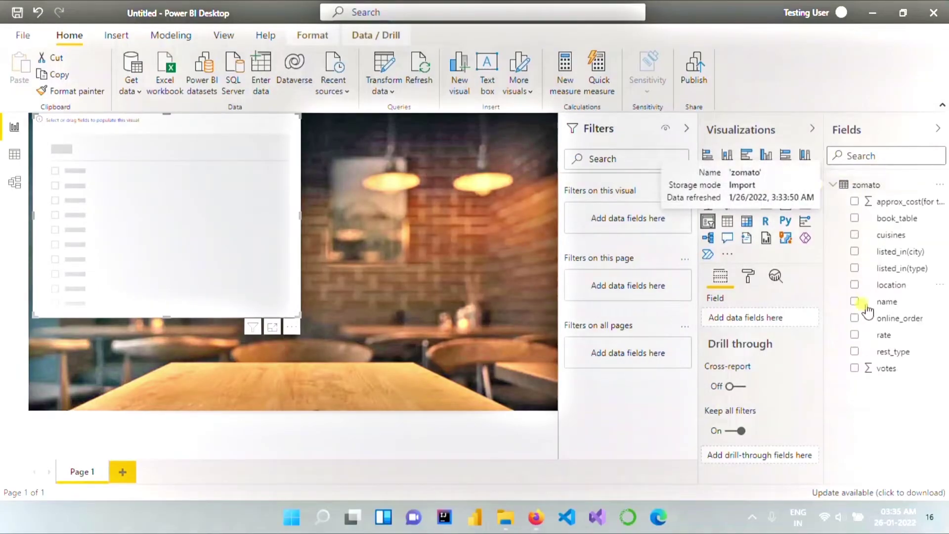
{"action": "left_click", "coordinate": [855, 268]}
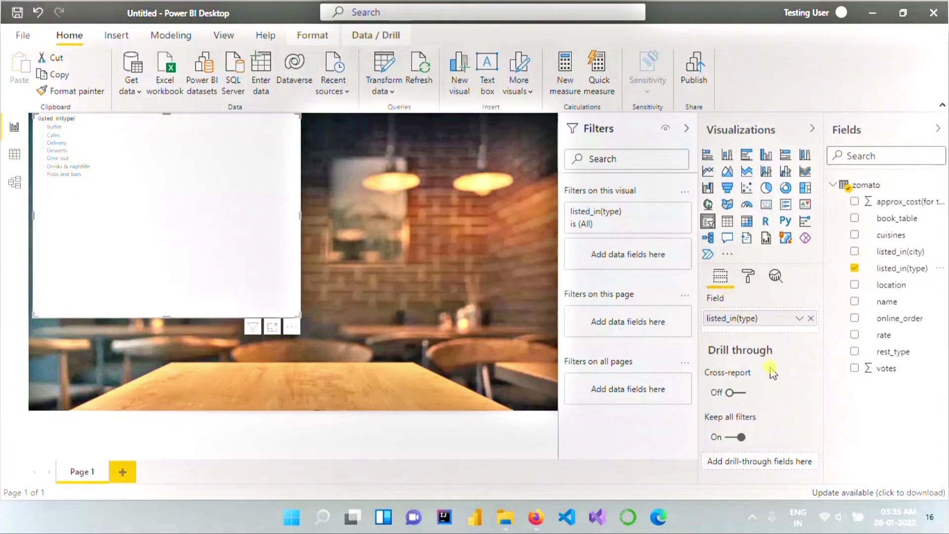
{"action": "left_click", "coordinate": [748, 276]}
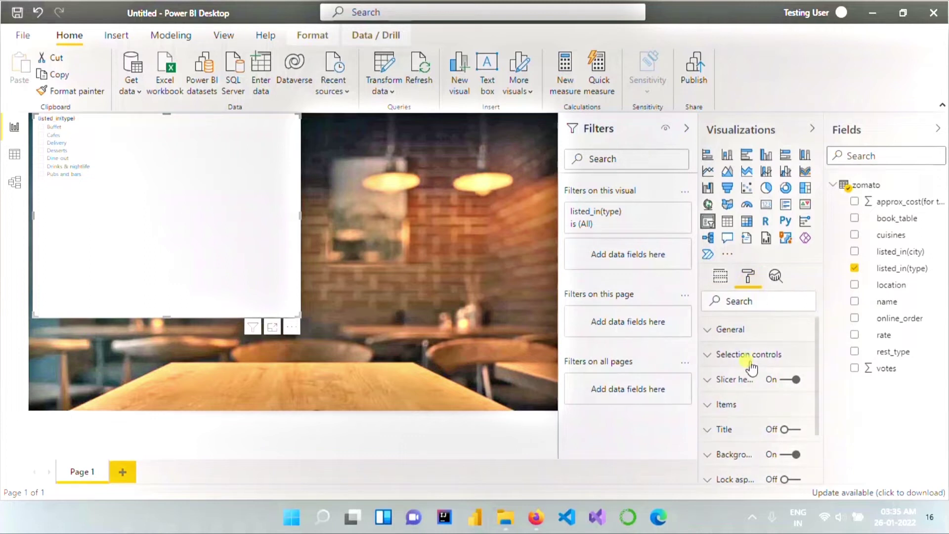
Step: Set the slicer's orientation to Horizontal
{"action": "left_click", "coordinate": [710, 335]}
{"action": "scroll", "coordinate": [781, 387], "scroll_direction": "down", "scroll_amount": 2}
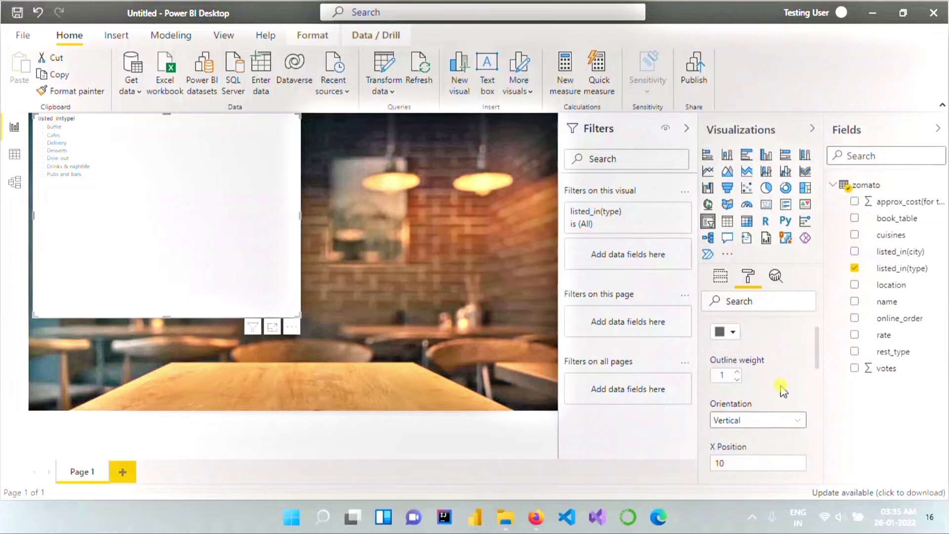
{"action": "left_click", "coordinate": [793, 410]}
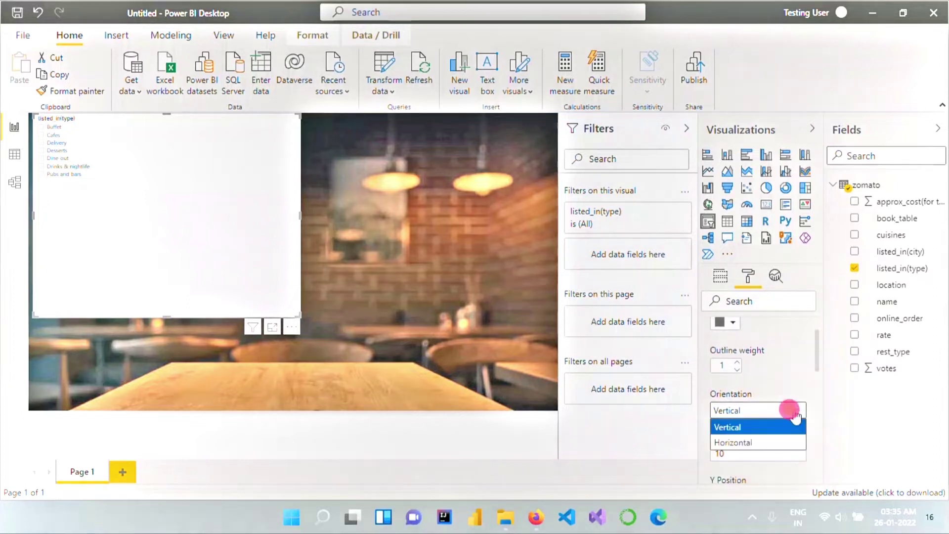
{"action": "left_click", "coordinate": [751, 442]}
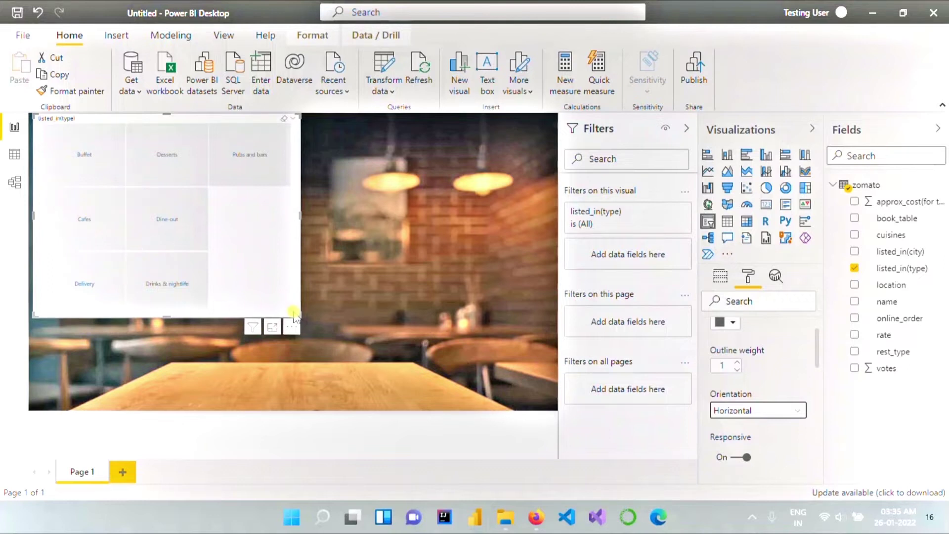
Step: Reshape the slicer into a wide, short row of tiles and nudge it right and down
{"action": "left_click_drag", "start_coordinate": [298, 317], "coordinate": [388, 168]}
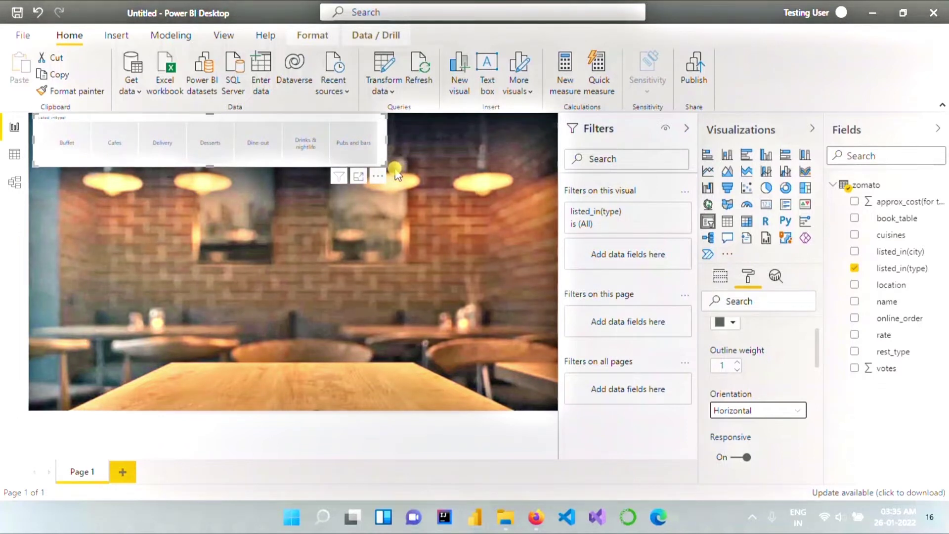
{"action": "left_click_drag", "start_coordinate": [385, 168], "coordinate": [414, 152]}
{"action": "left_click_drag", "start_coordinate": [334, 120], "coordinate": [359, 135]}
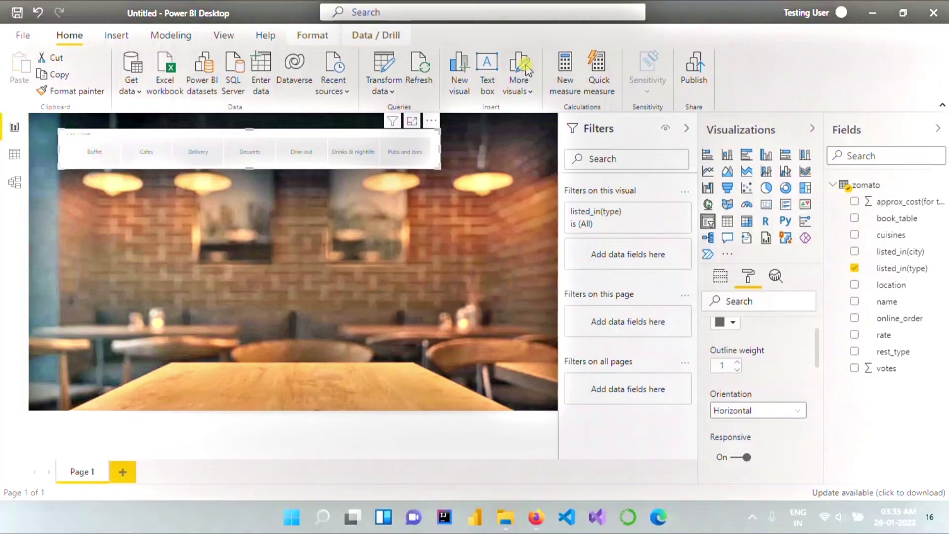
{"action": "left_click_drag", "start_coordinate": [818, 351], "coordinate": [817, 339]}
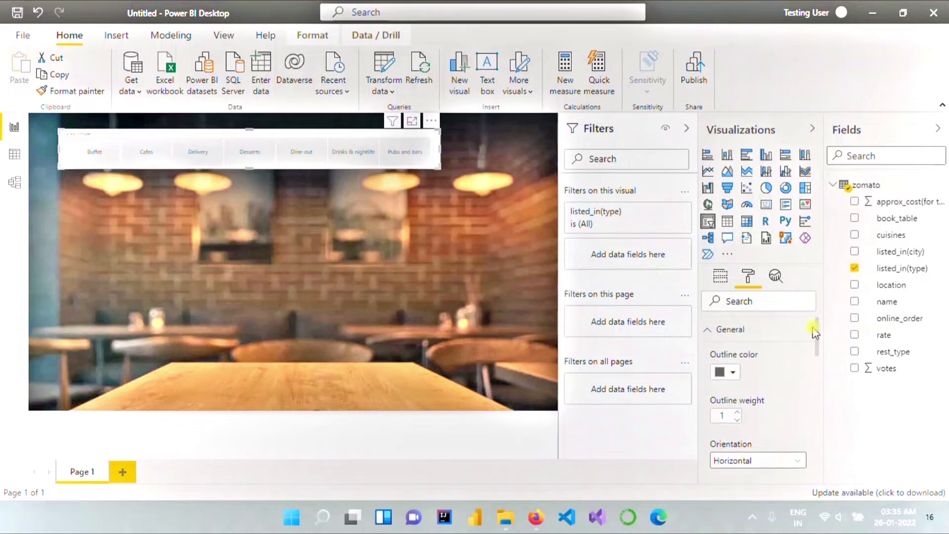
Step: Turn on the slicer title and enter the text 'Restaurent Types'
{"action": "left_click", "coordinate": [712, 329]}
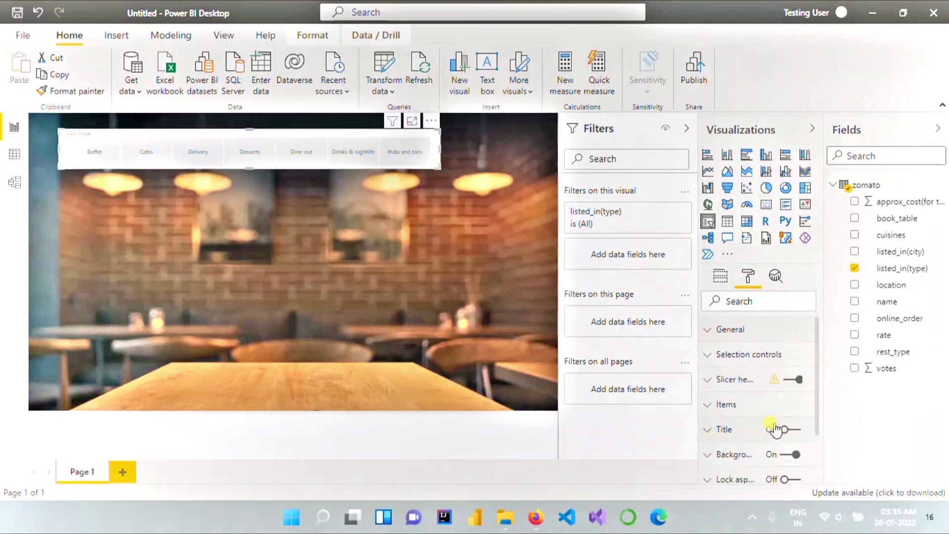
{"action": "left_click", "coordinate": [710, 432]}
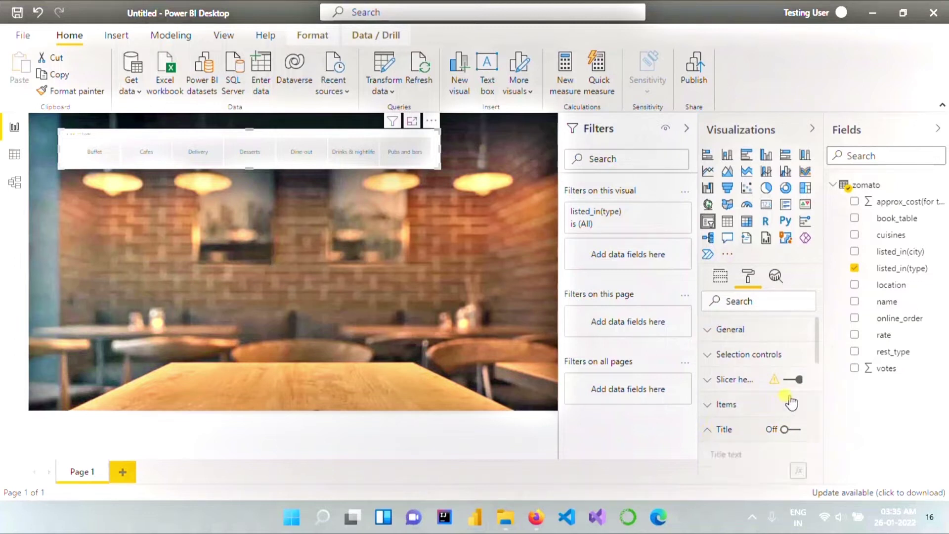
{"action": "left_click_drag", "start_coordinate": [814, 341], "coordinate": [817, 363]}
{"action": "left_click", "coordinate": [790, 359]}
{"action": "left_click", "coordinate": [744, 403]}
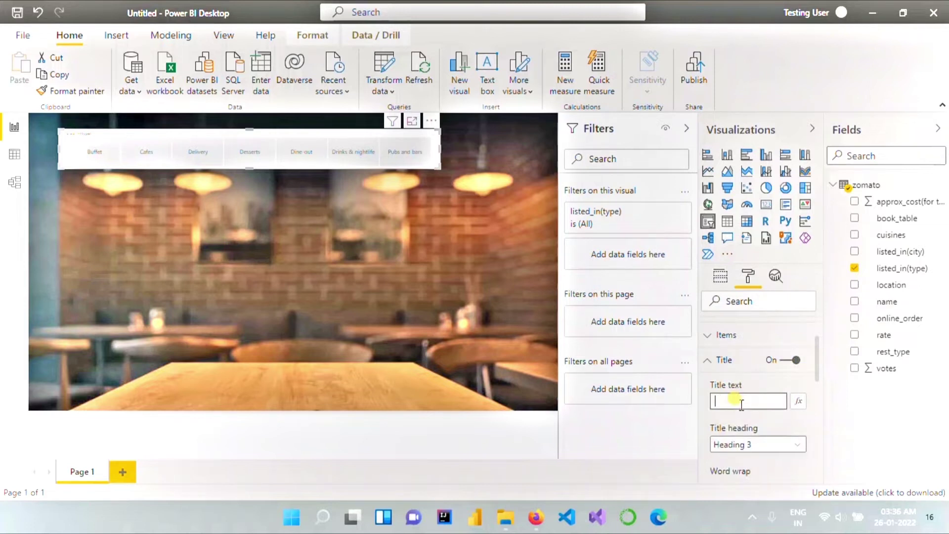
{"action": "type", "text": "Restaurent Ty"}
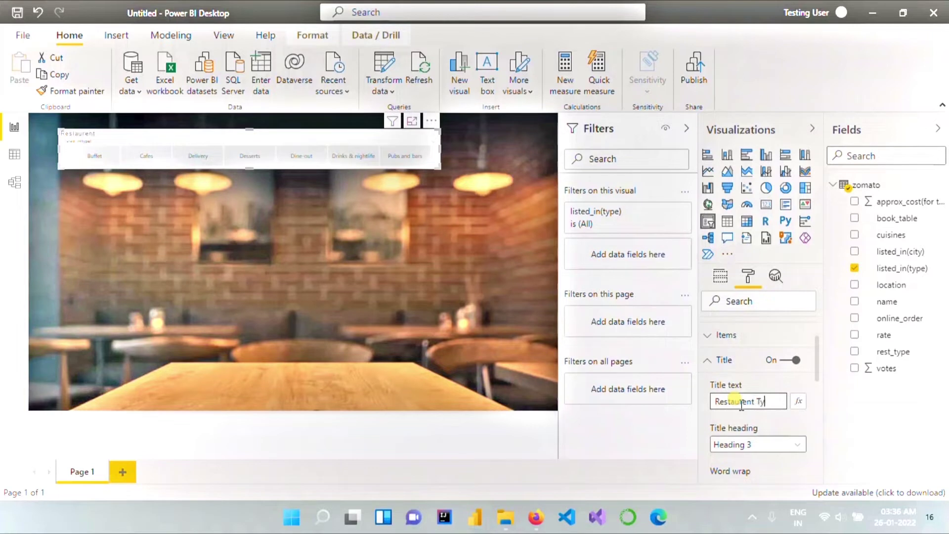
Step: Make the title text white on a navy background
{"action": "scroll", "coordinate": [774, 451], "scroll_direction": "down", "scroll_amount": 3}
{"action": "scroll", "coordinate": [777, 453], "scroll_direction": "down", "scroll_amount": 4}
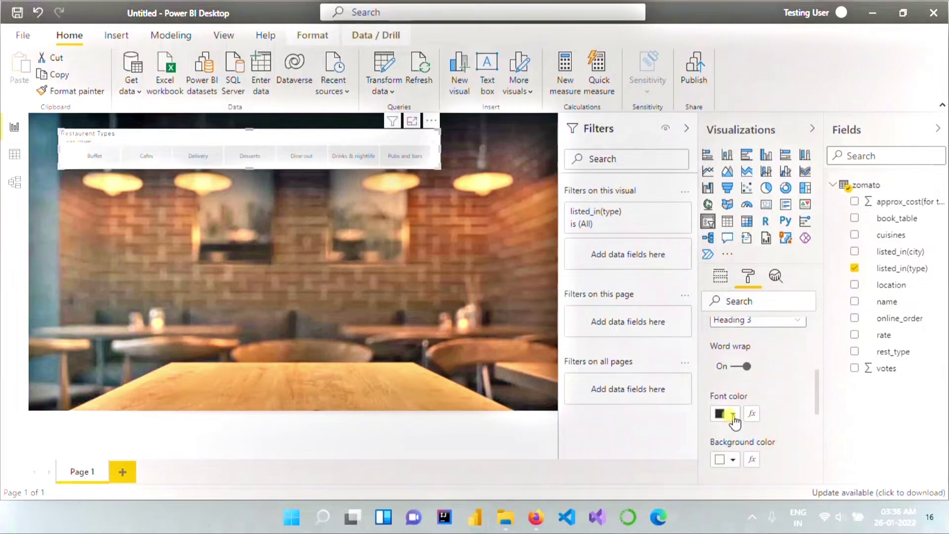
{"action": "left_click", "coordinate": [732, 414]}
{"action": "left_click", "coordinate": [731, 190]}
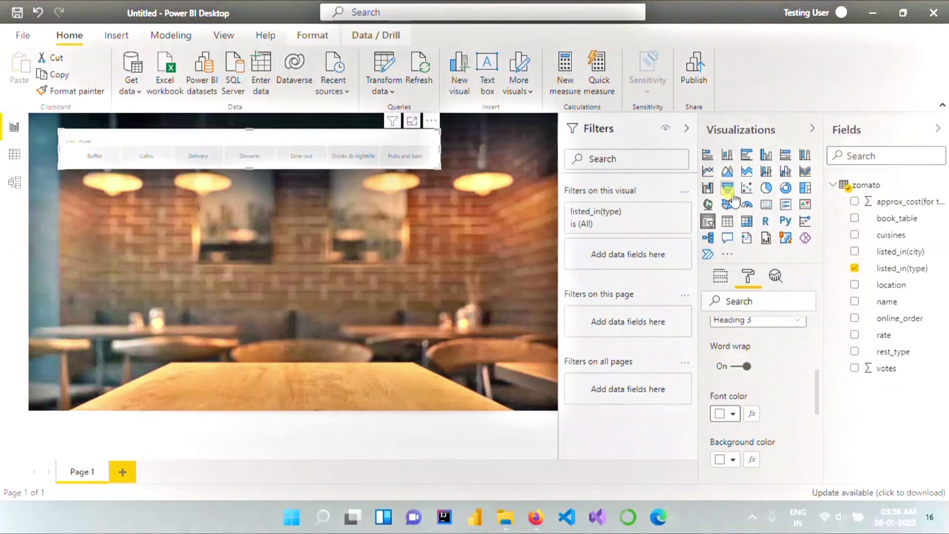
{"action": "left_click", "coordinate": [732, 459]}
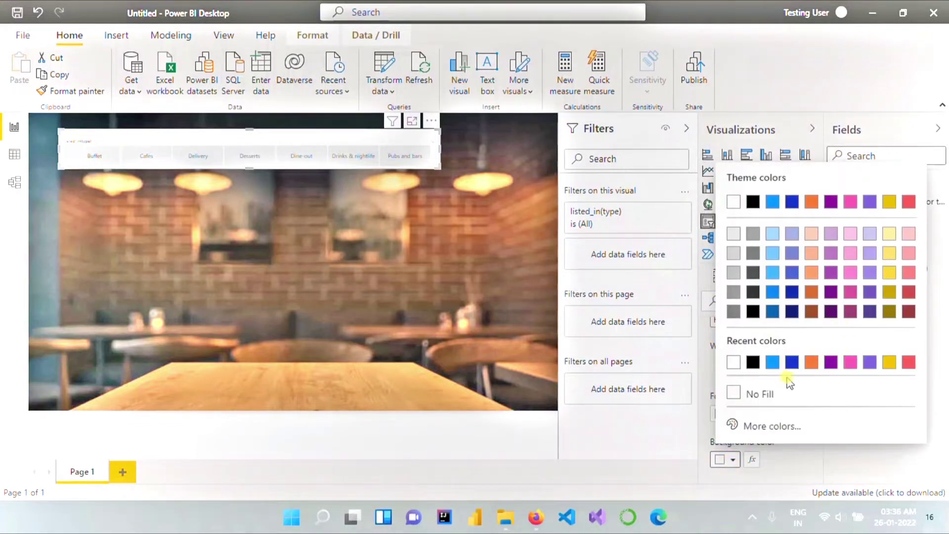
{"action": "left_click", "coordinate": [793, 314]}
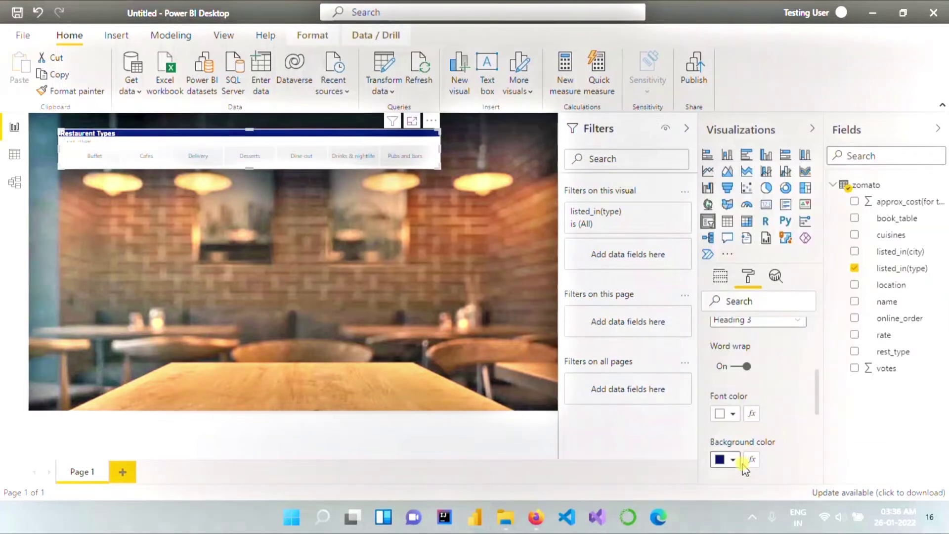
Step: Centre the slicer title and raise its text size to 18 pt
{"action": "scroll", "coordinate": [791, 384], "scroll_direction": "down", "scroll_amount": 2}
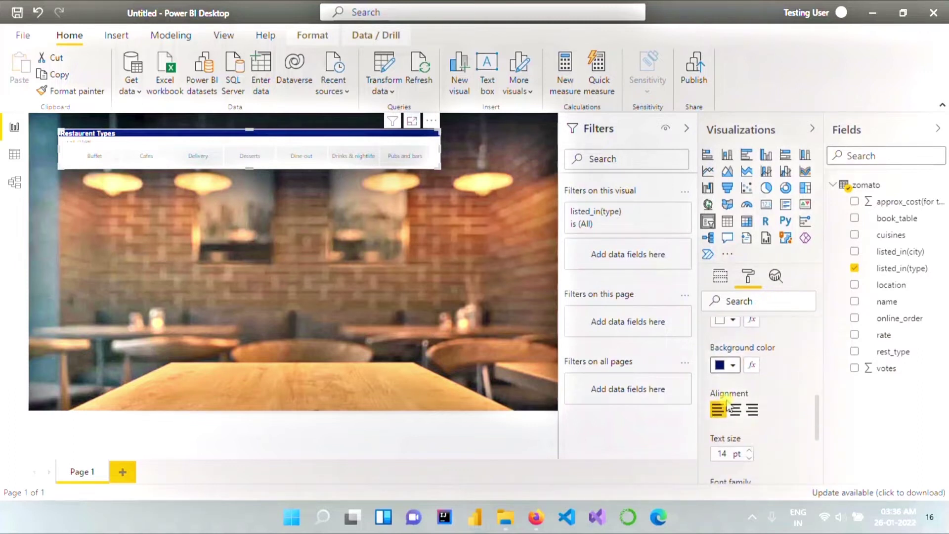
{"action": "left_click", "coordinate": [735, 410]}
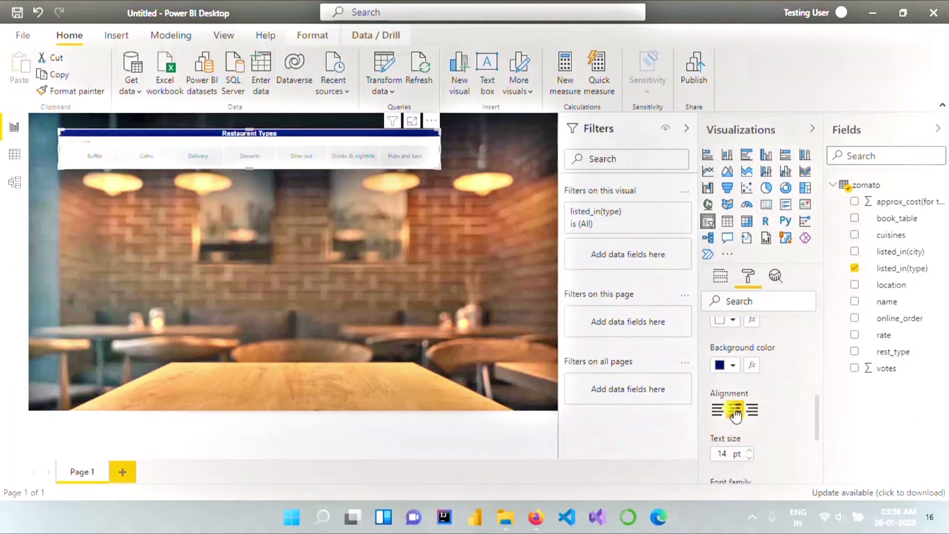
{"action": "left_click", "coordinate": [750, 450]}
{"action": "left_click", "coordinate": [750, 451]}
{"action": "left_click", "coordinate": [750, 450]}
{"action": "left_click", "coordinate": [750, 450]}
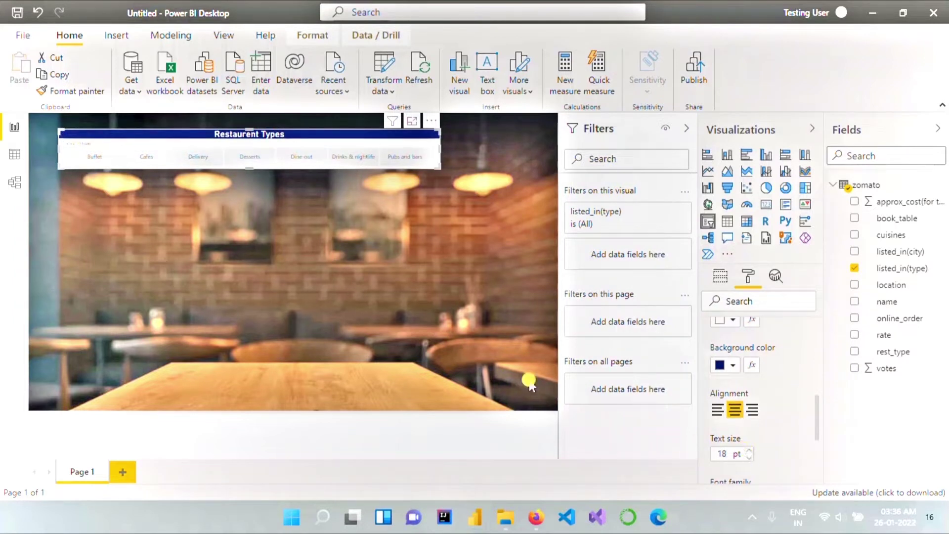
{"action": "left_click", "coordinate": [312, 270]}
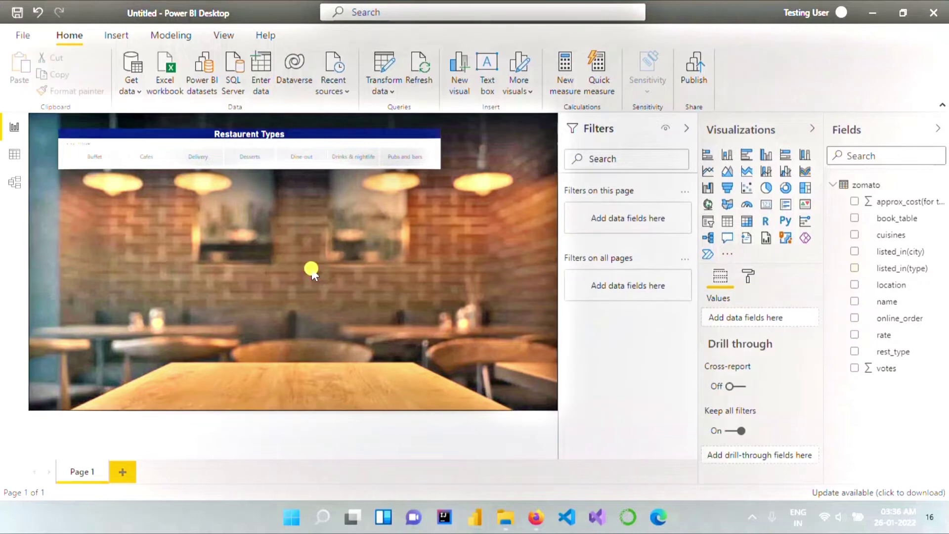
Step: Select the Restaurant Types slicer and expand its selection-control and Items formatting settings
{"action": "left_click", "coordinate": [92, 157]}
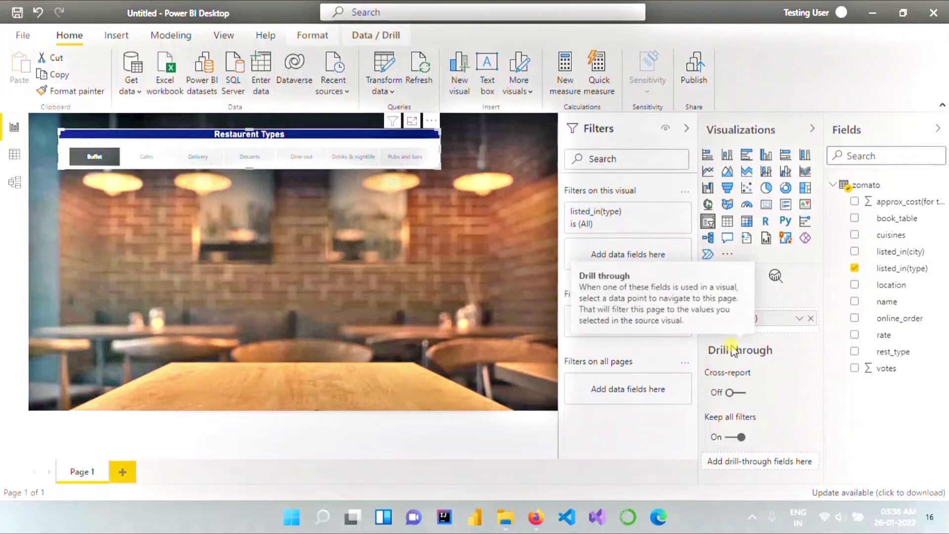
{"action": "left_click", "coordinate": [749, 276]}
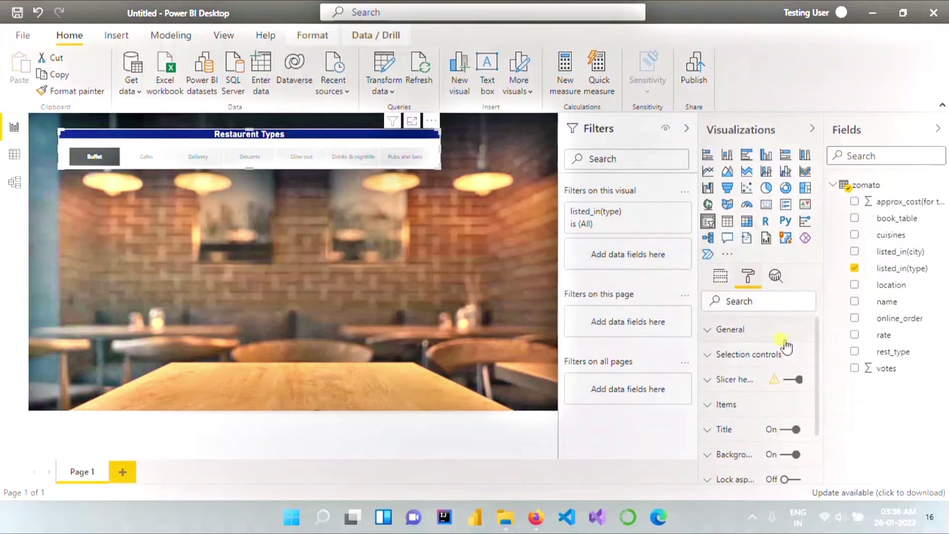
{"action": "left_click", "coordinate": [719, 354]}
{"action": "scroll", "coordinate": [753, 420], "scroll_direction": "down", "scroll_amount": 5}
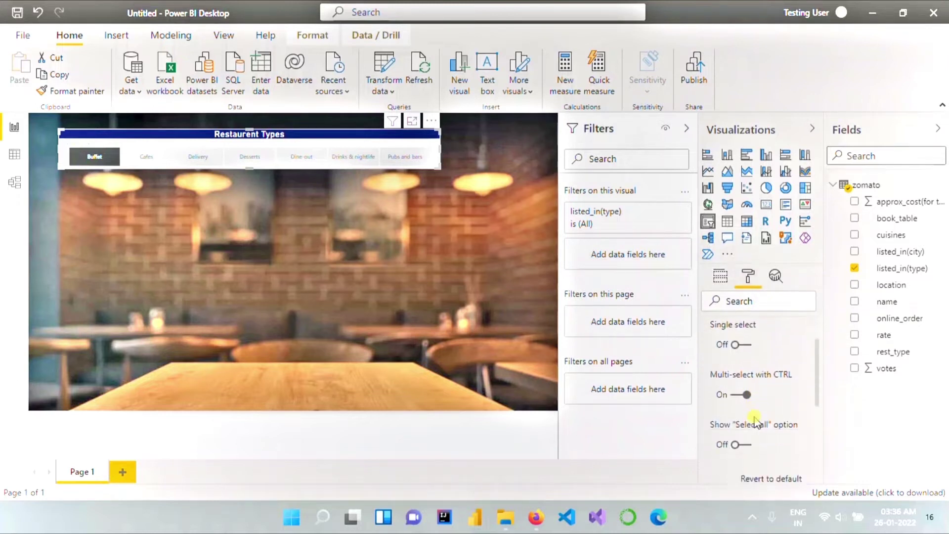
{"action": "scroll", "coordinate": [754, 424], "scroll_direction": "down", "scroll_amount": 3}
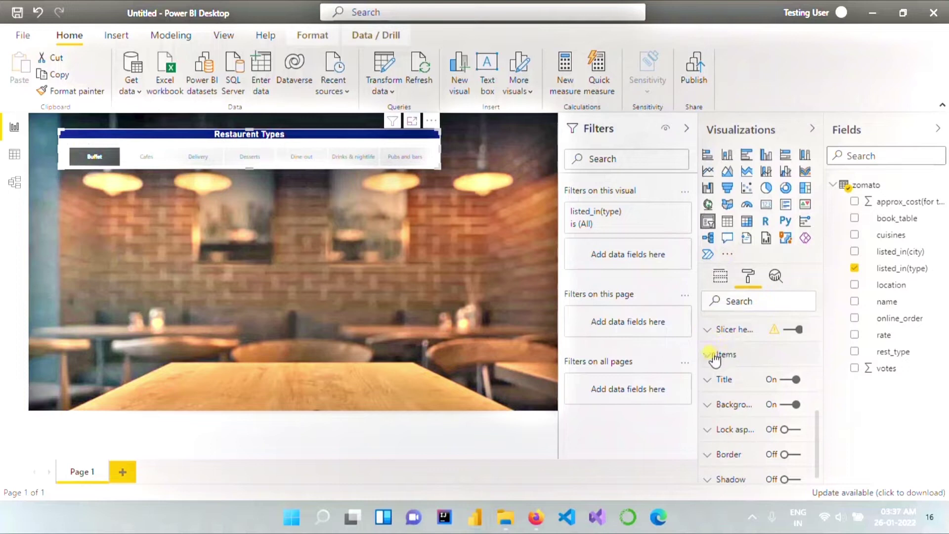
{"action": "left_click", "coordinate": [715, 357]}
{"action": "scroll", "coordinate": [764, 395], "scroll_direction": "down", "scroll_amount": 2}
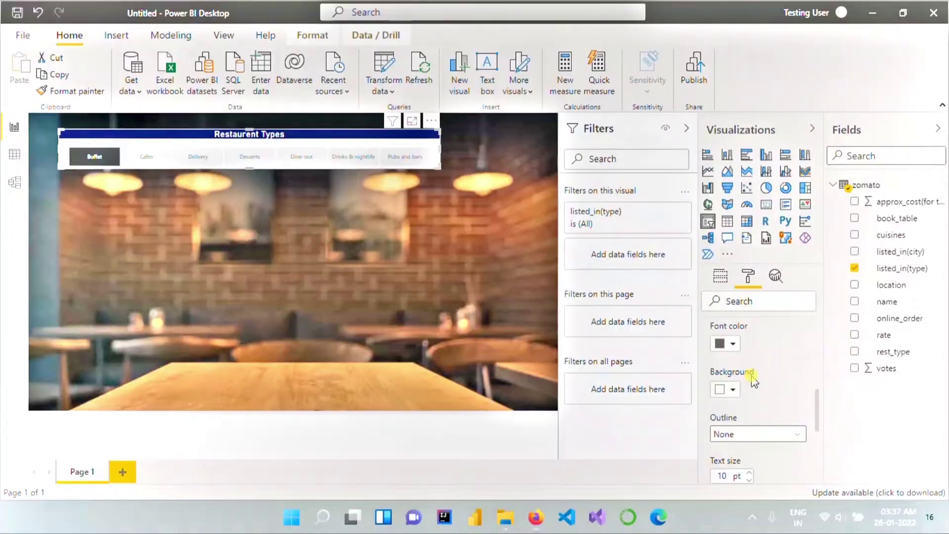
Step: Give the slicer items a light grey background and 13 pt text
{"action": "left_click", "coordinate": [734, 390]}
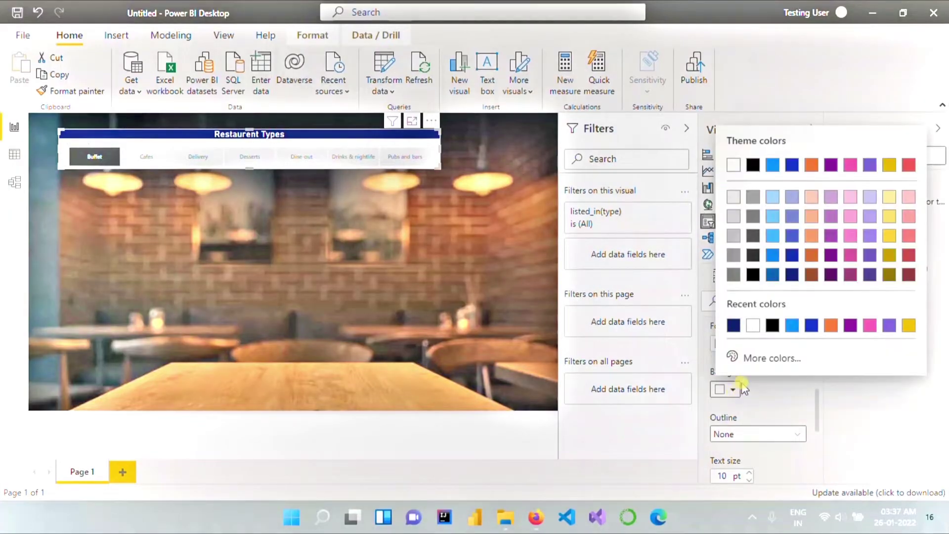
{"action": "left_click", "coordinate": [734, 215]}
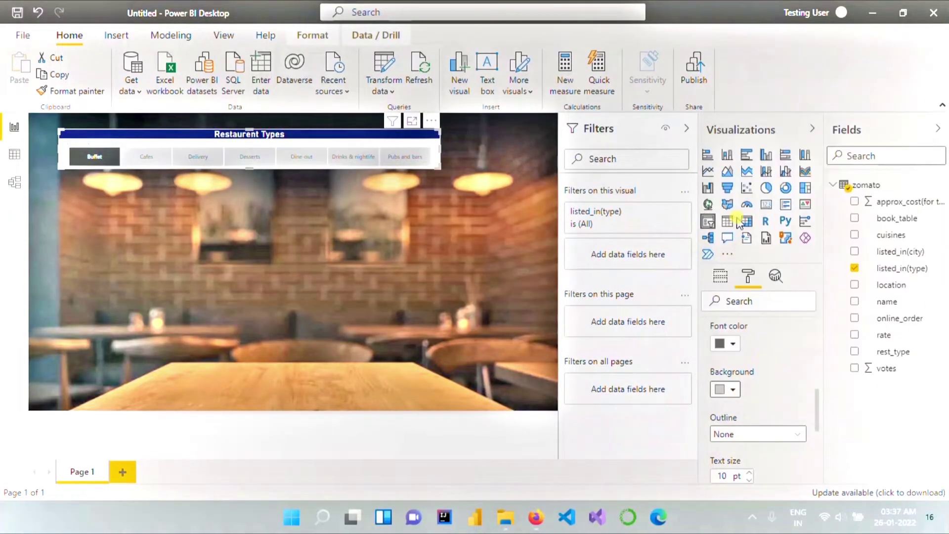
{"action": "left_click", "coordinate": [767, 366]}
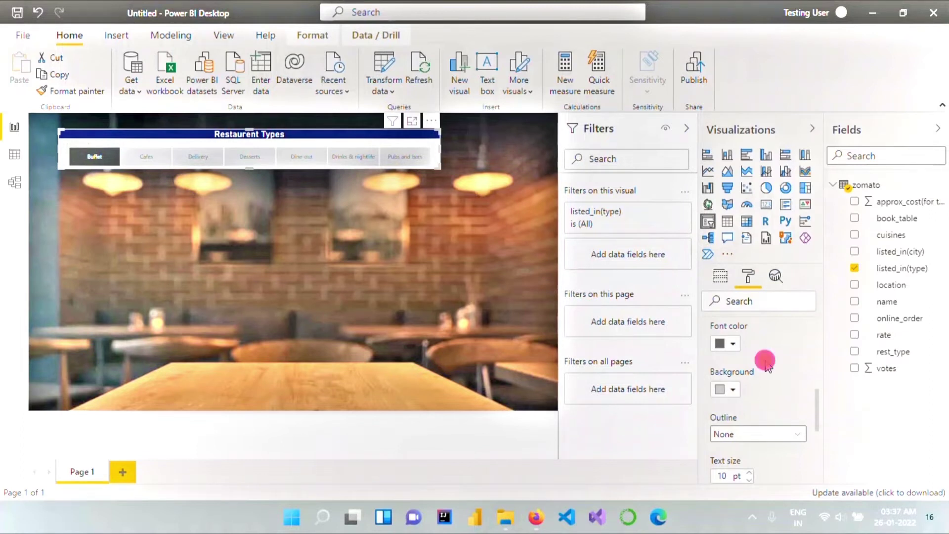
{"action": "scroll", "coordinate": [767, 366], "scroll_direction": "down", "scroll_amount": 2}
{"action": "scroll", "coordinate": [764, 404], "scroll_direction": "down", "scroll_amount": 2}
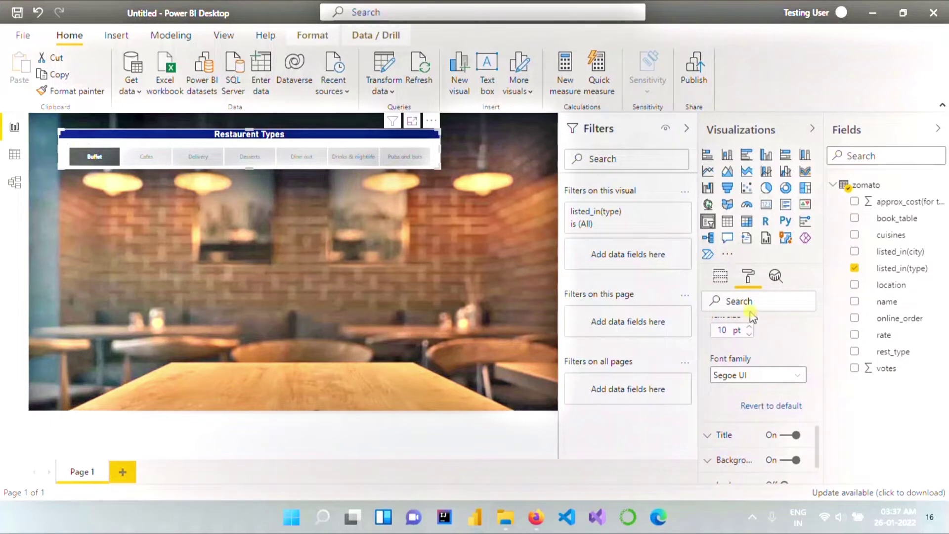
{"action": "left_click", "coordinate": [749, 329]}
{"action": "left_click", "coordinate": [749, 329]}
{"action": "left_click", "coordinate": [749, 328]}
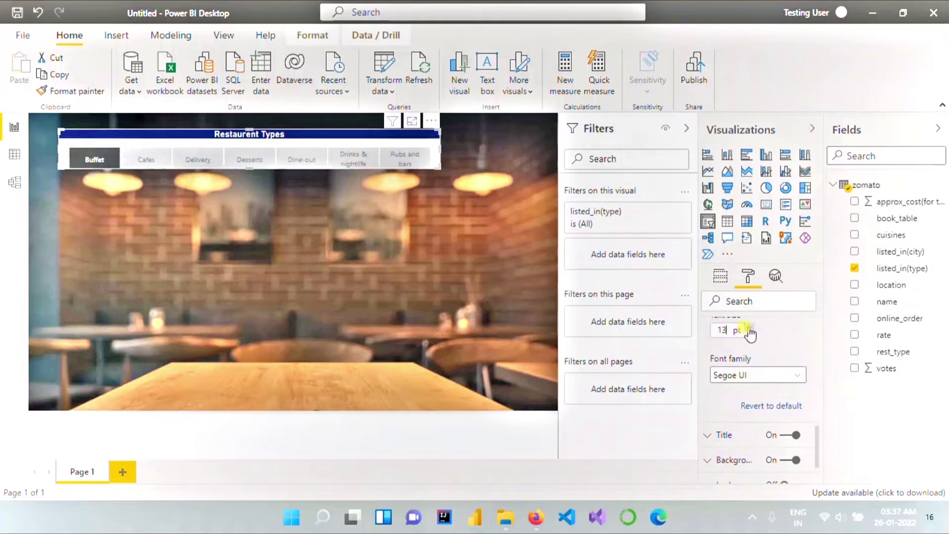
{"action": "left_click", "coordinate": [748, 334]}
{"action": "left_click", "coordinate": [749, 327]}
Step: Test the slicer with Cafes then Buffet, and compare against the published web report
{"action": "left_click", "coordinate": [140, 161]}
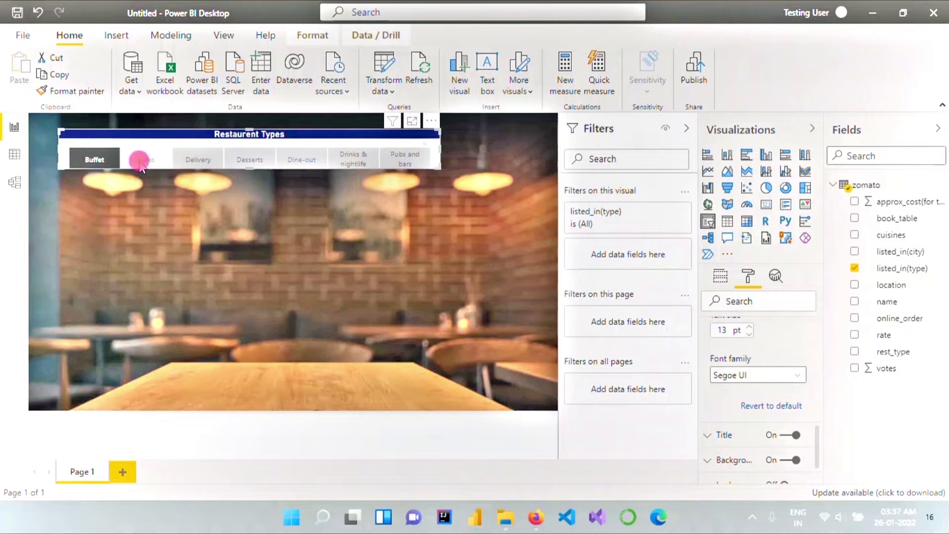
{"action": "left_click", "coordinate": [96, 161]}
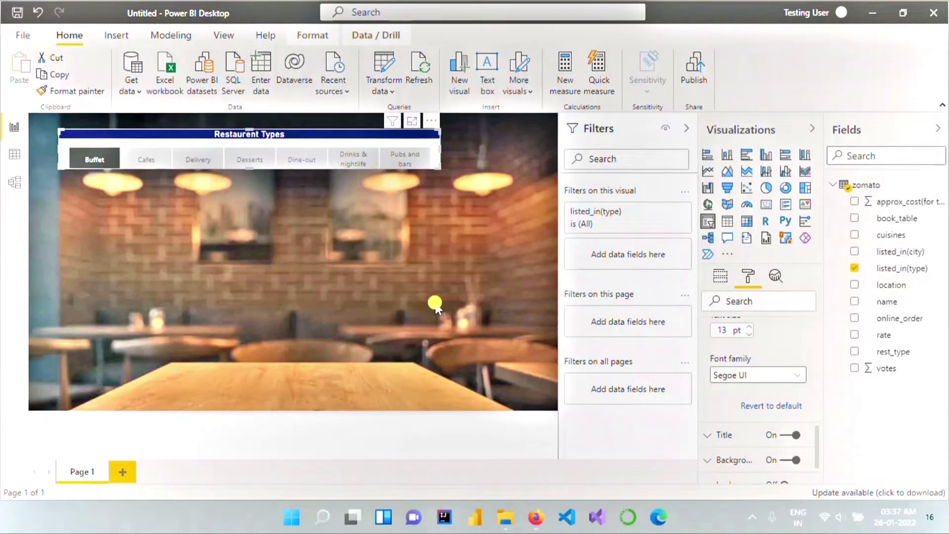
{"action": "key", "text": "alt+Tab"}
{"action": "key", "text": "alt+Tab"}
{"action": "scroll", "coordinate": [786, 359], "scroll_direction": "up", "scroll_amount": 3}
Step: Check the web report, then apply a recently used colour to the slicer item font
{"action": "key", "text": "alt+Tab"}
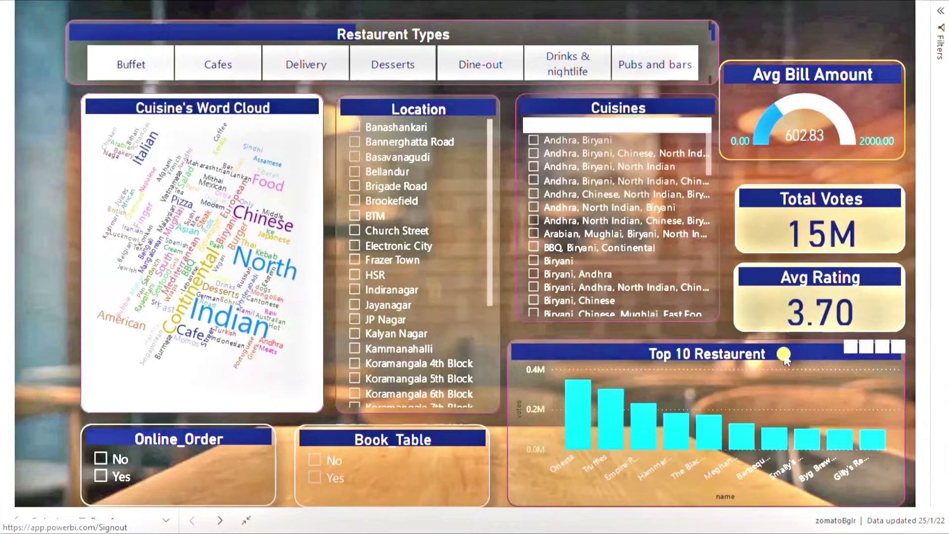
{"action": "key", "text": "alt+Tab"}
{"action": "scroll", "coordinate": [785, 360], "scroll_direction": "up", "scroll_amount": 4}
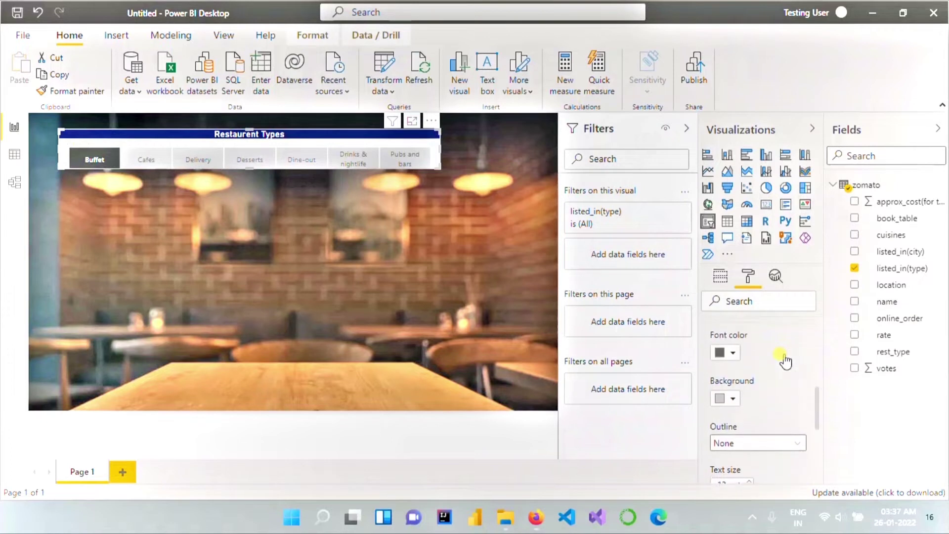
{"action": "left_click", "coordinate": [731, 354]}
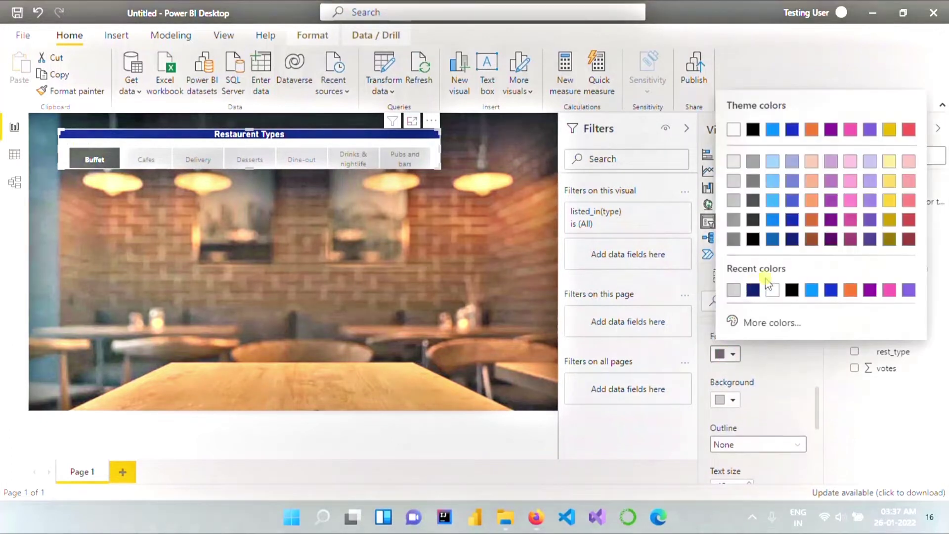
{"action": "left_click", "coordinate": [792, 291]}
{"action": "scroll", "coordinate": [791, 385], "scroll_direction": "down", "scroll_amount": 3}
{"action": "scroll", "coordinate": [791, 387], "scroll_direction": "down", "scroll_amount": 3}
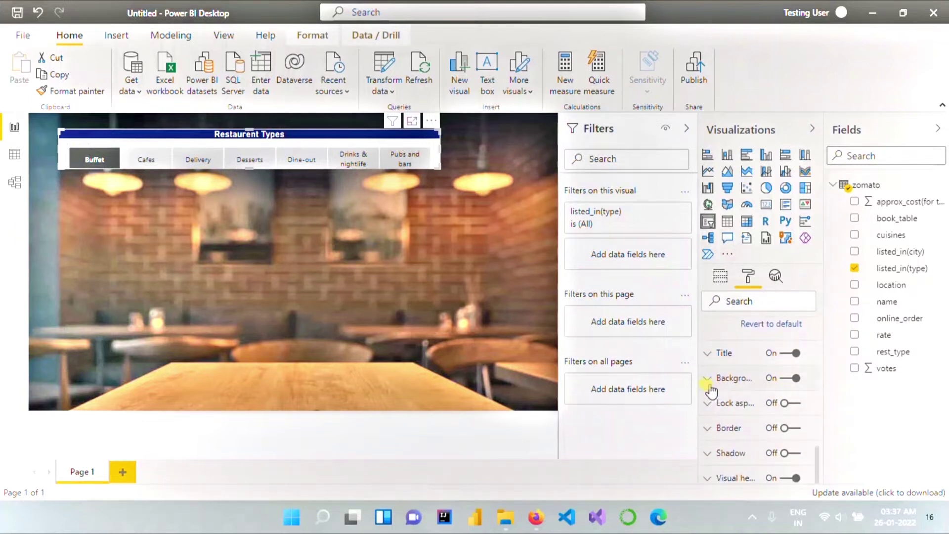
Step: Set the slicer background to grey at 85% transparency
{"action": "left_click", "coordinate": [707, 378]}
{"action": "scroll", "coordinate": [818, 424], "scroll_direction": "down", "scroll_amount": 2}
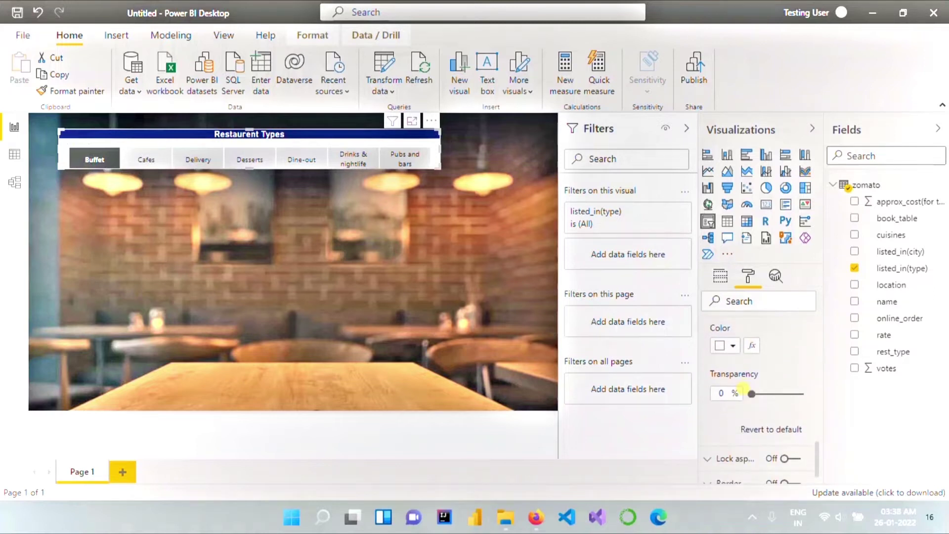
{"action": "left_click_drag", "start_coordinate": [751, 394], "coordinate": [797, 394]}
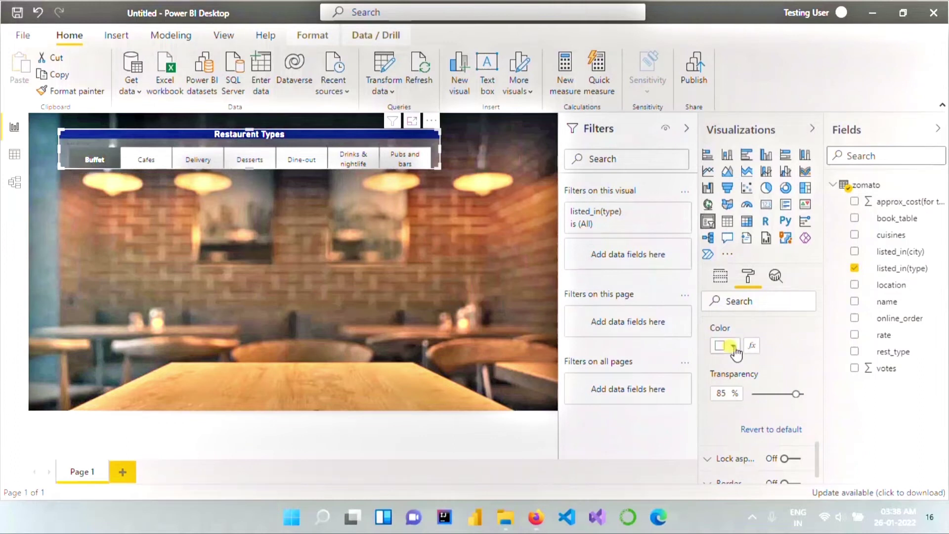
{"action": "left_click", "coordinate": [733, 346]}
{"action": "left_click", "coordinate": [734, 211]}
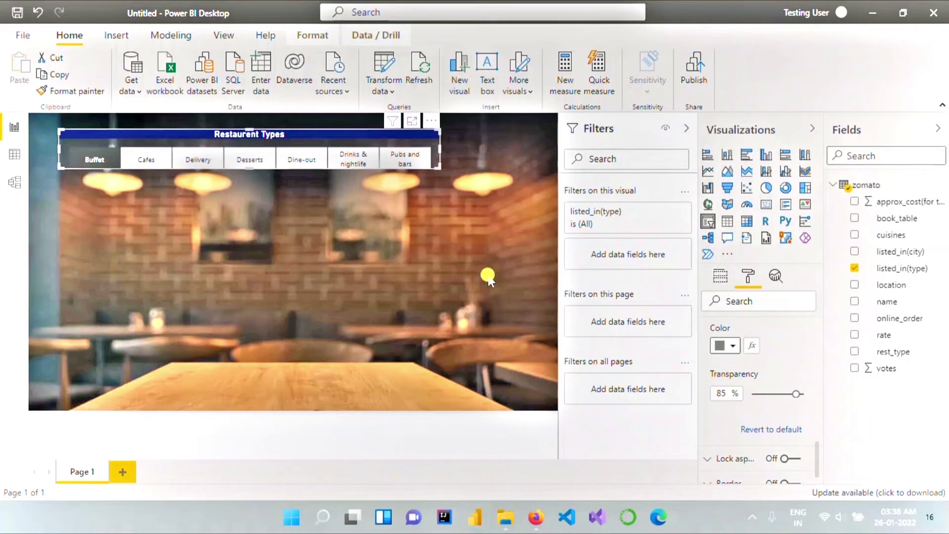
Step: Switch the slicer background colour to a light grey
{"action": "left_click", "coordinate": [733, 346]}
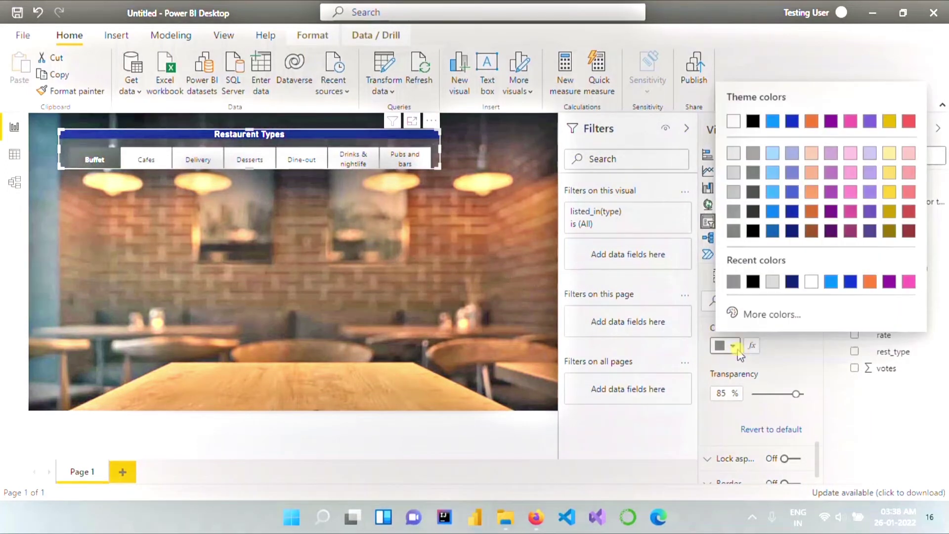
{"action": "left_click", "coordinate": [732, 156]}
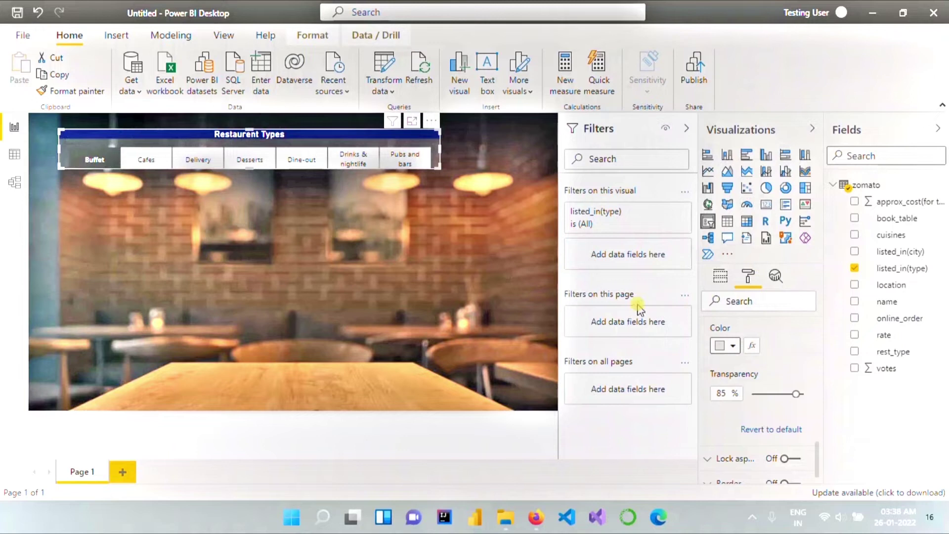
{"action": "scroll", "coordinate": [771, 388], "scroll_direction": "down", "scroll_amount": 2}
Step: Add dark purple item borders with rounded corners and switch on the slicer shadow
{"action": "left_click", "coordinate": [724, 428]}
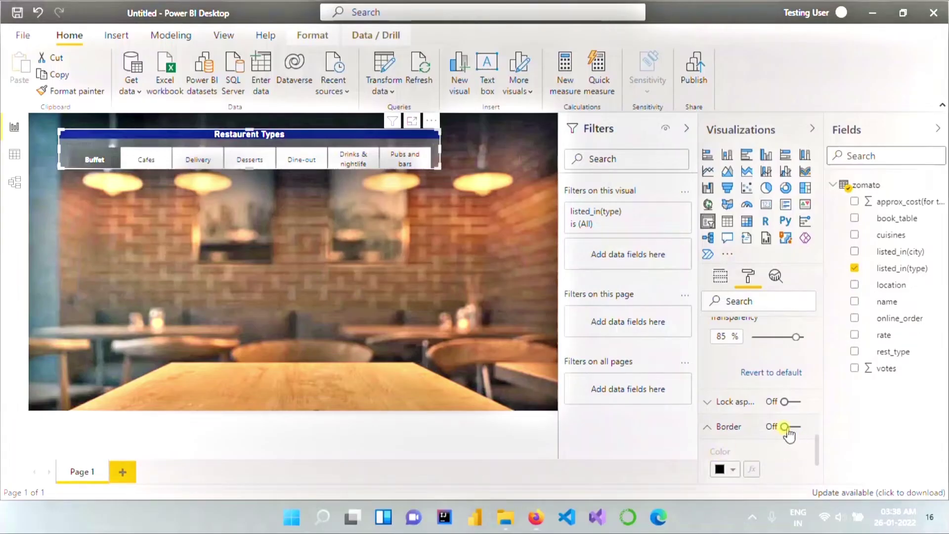
{"action": "scroll", "coordinate": [785, 428], "scroll_direction": "down", "scroll_amount": 1}
{"action": "left_click", "coordinate": [738, 366]}
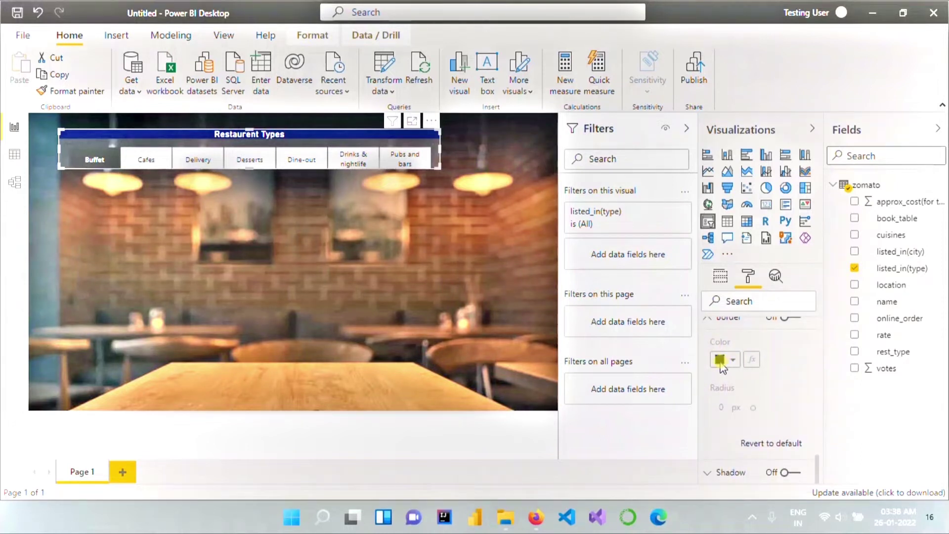
{"action": "scroll", "coordinate": [805, 384], "scroll_direction": "up", "scroll_amount": 1}
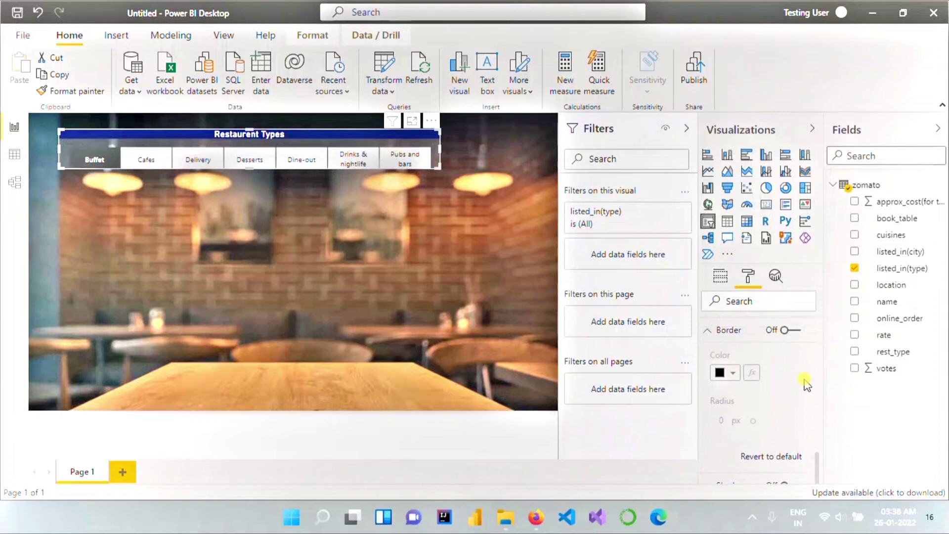
{"action": "left_click", "coordinate": [792, 330]}
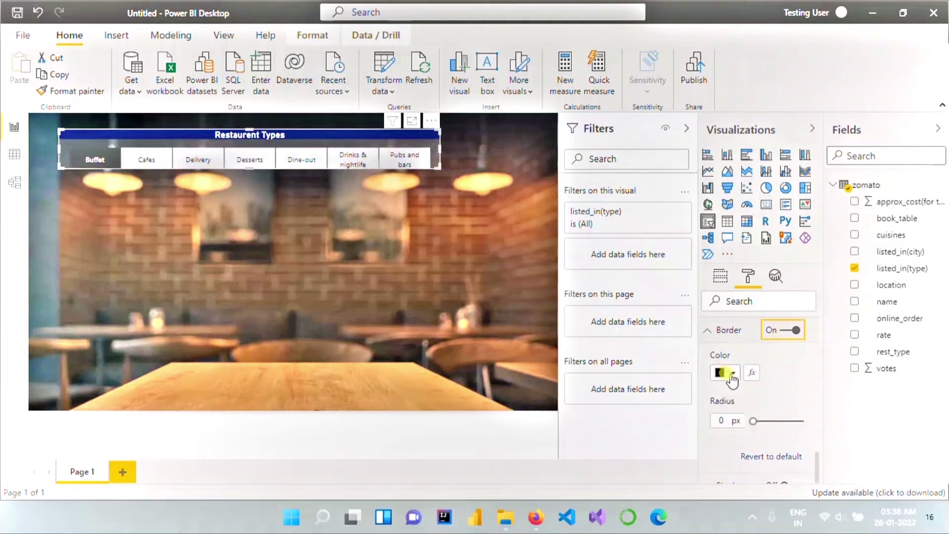
{"action": "left_click", "coordinate": [732, 377]}
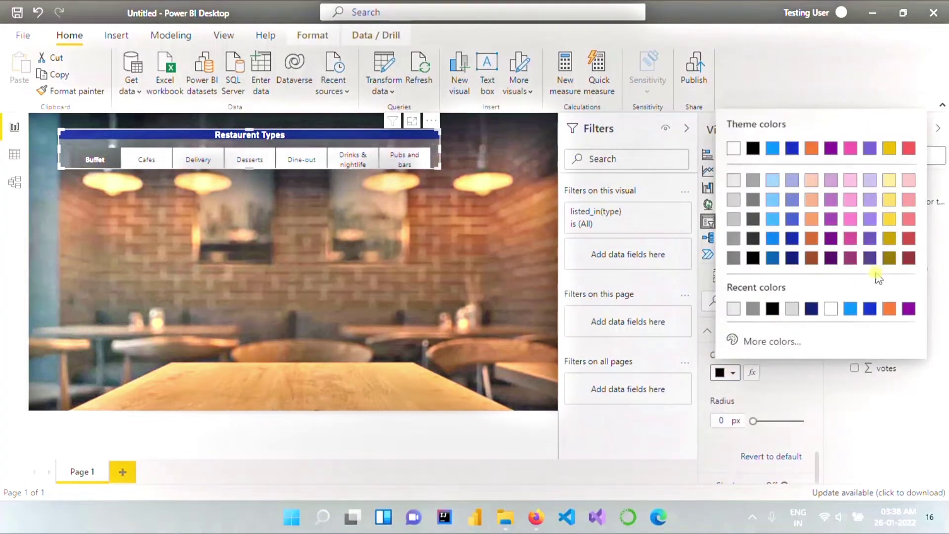
{"action": "left_click", "coordinate": [830, 258]}
{"action": "scroll", "coordinate": [804, 394], "scroll_direction": "down", "scroll_amount": 1}
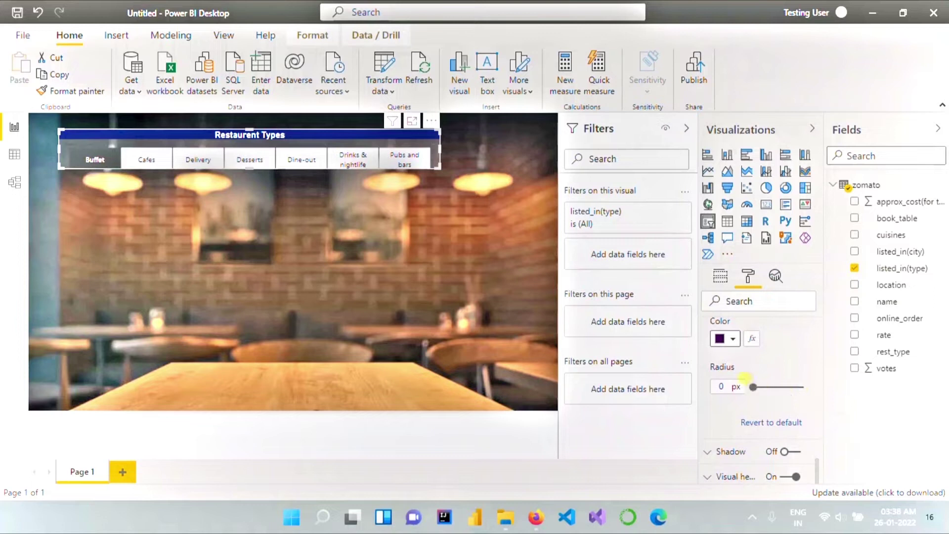
{"action": "left_click_drag", "start_coordinate": [745, 378], "coordinate": [753, 378]}
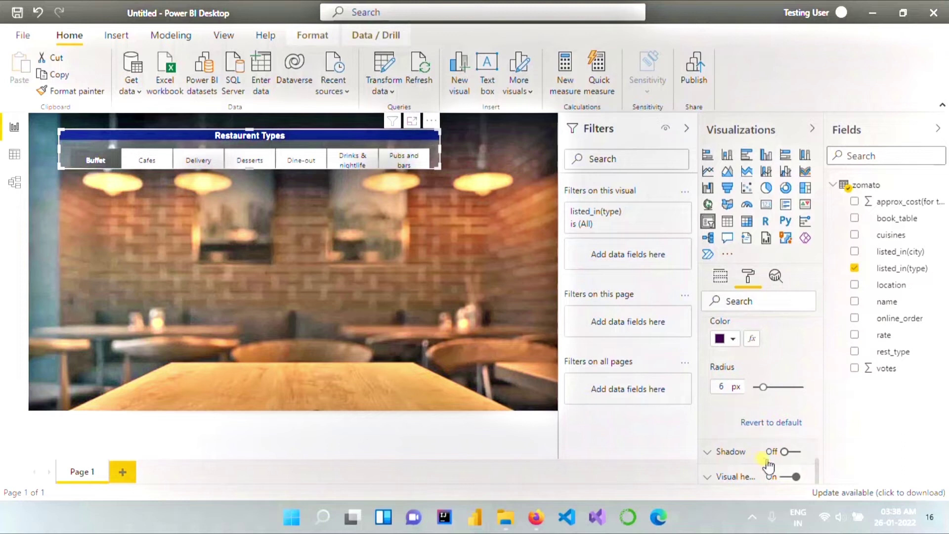
{"action": "left_click", "coordinate": [789, 452]}
{"action": "left_click", "coordinate": [352, 313]}
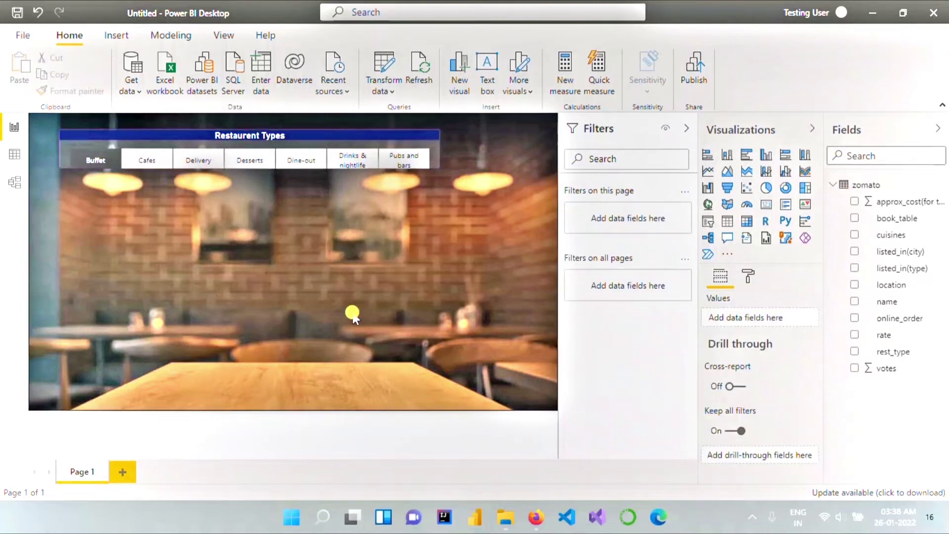
Step: Clear the Buffet selection, enlarge the slicer to fit every label, and discard a trial gauge
{"action": "left_click", "coordinate": [105, 159]}
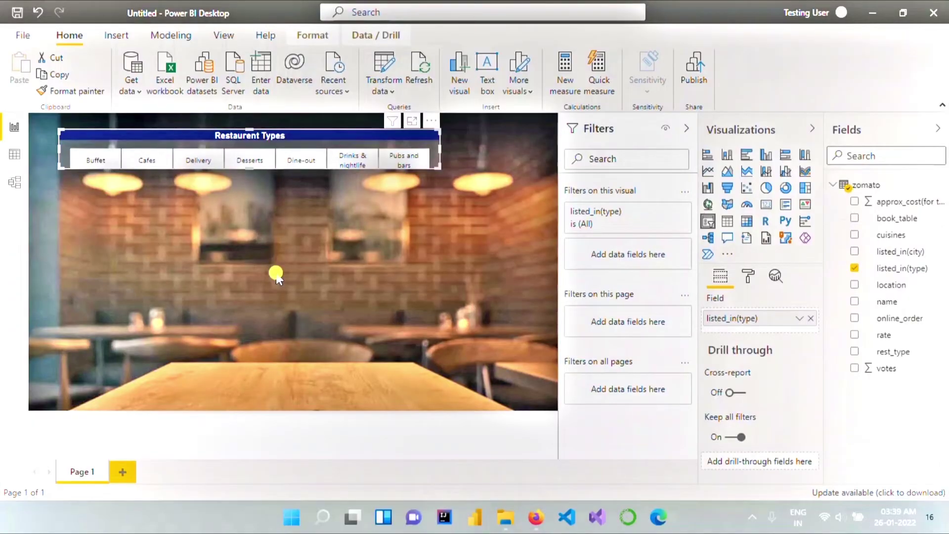
{"action": "left_click_drag", "start_coordinate": [438, 166], "coordinate": [459, 177]}
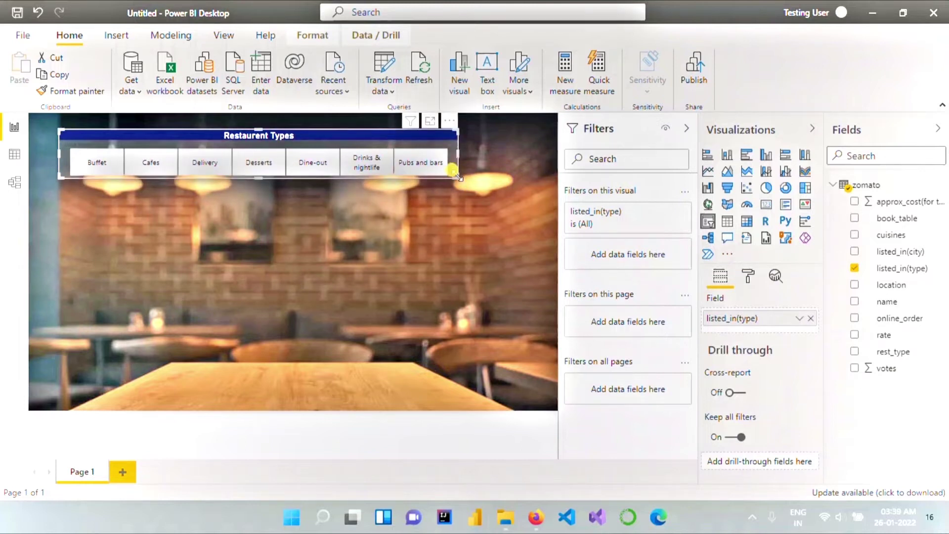
{"action": "left_click", "coordinate": [330, 253]}
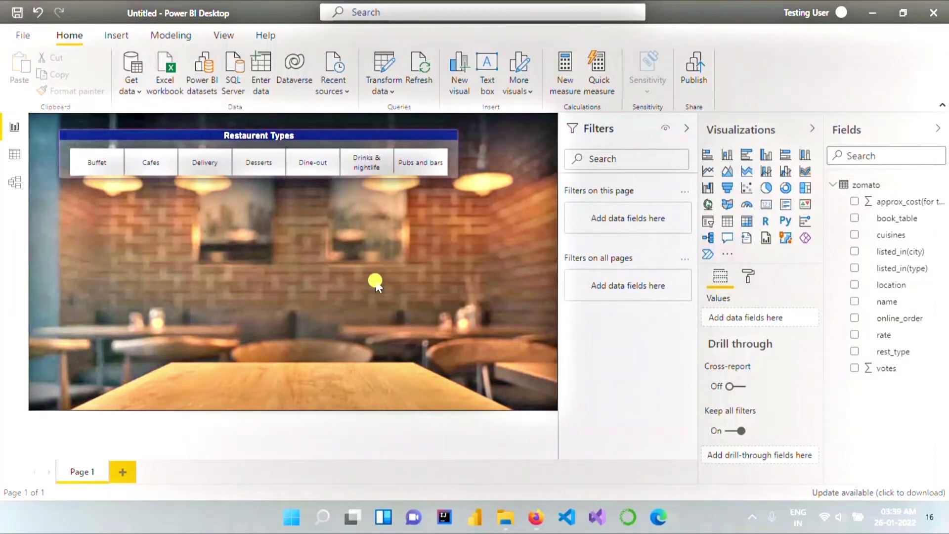
{"action": "left_click", "coordinate": [746, 204]}
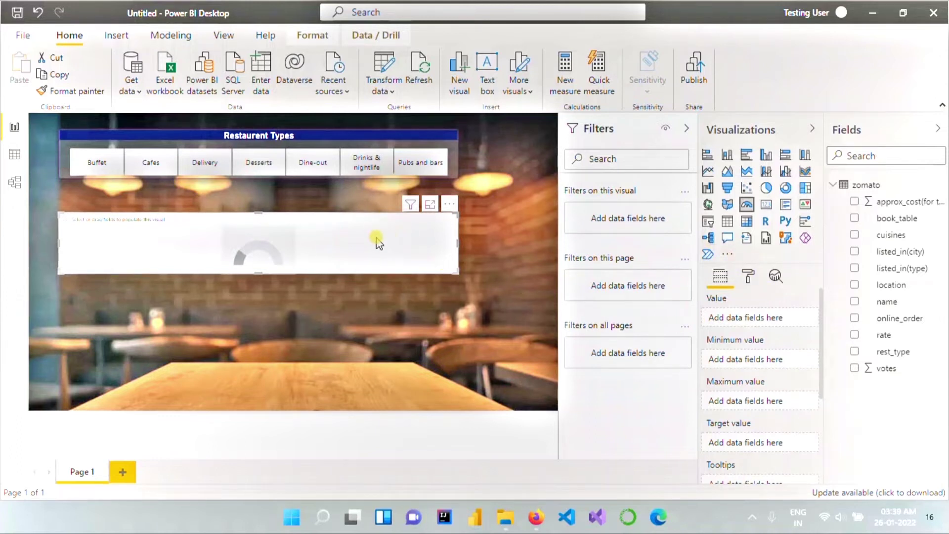
{"action": "key", "text": "Delete"}
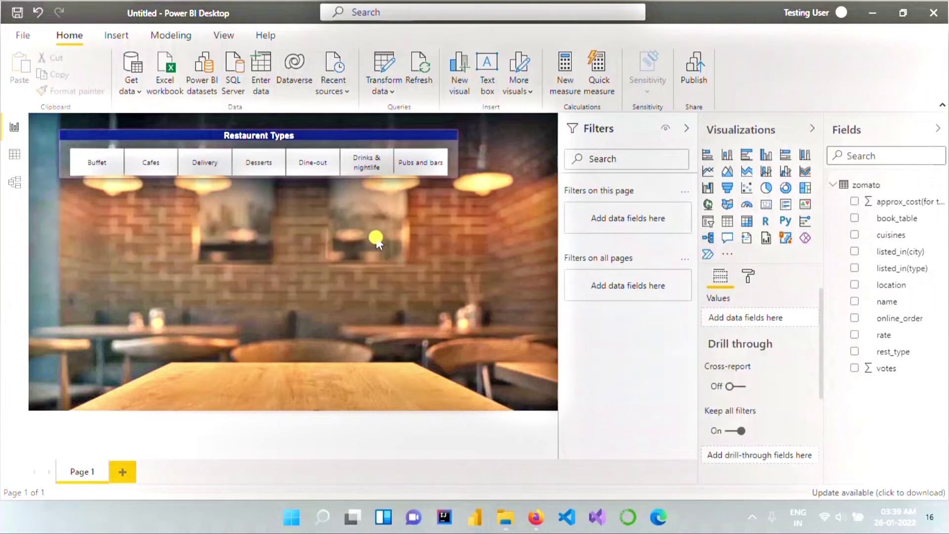
Step: Duplicate the slicer, move the copy below the original, and convert it to a gauge
{"action": "left_click", "coordinate": [370, 133]}
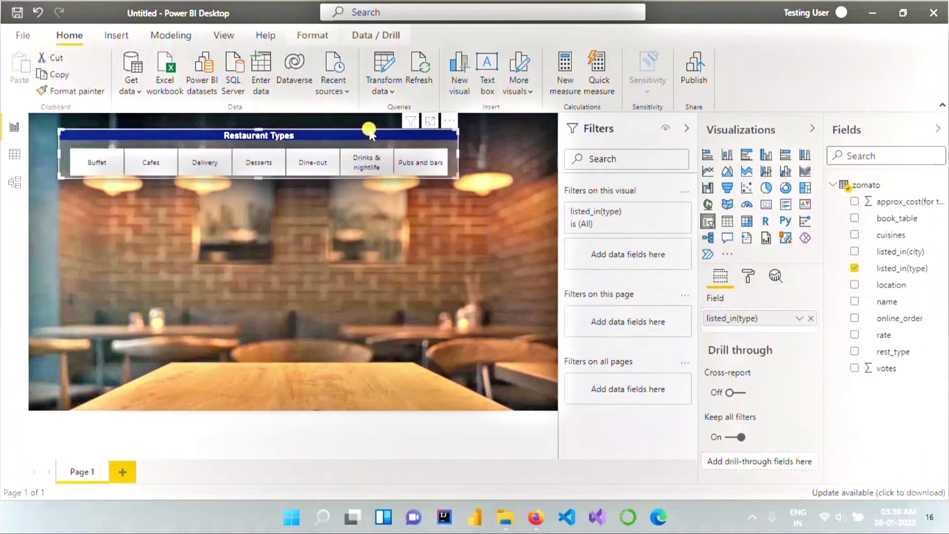
{"action": "key", "text": "ctrl+c"}
{"action": "key", "text": "ctrl+v"}
{"action": "left_click_drag", "start_coordinate": [370, 133], "coordinate": [384, 241]}
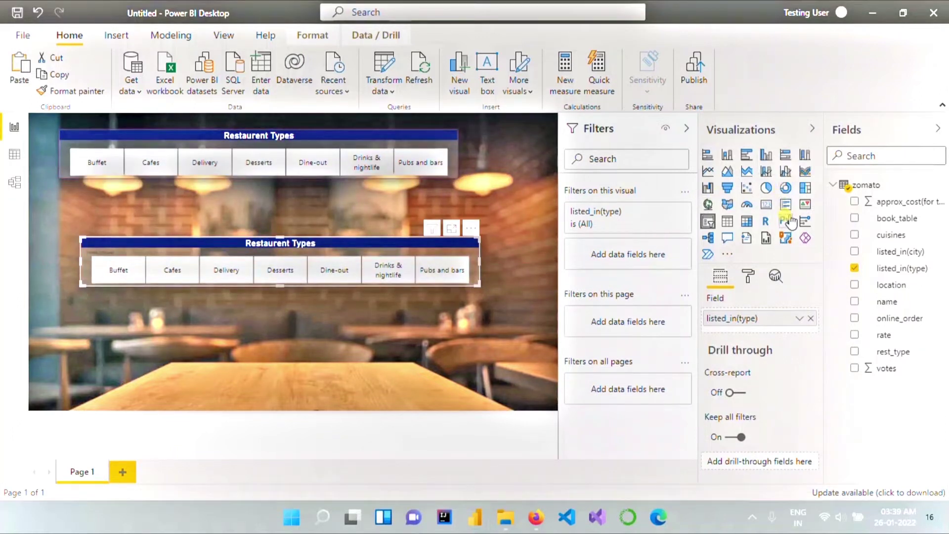
{"action": "left_click", "coordinate": [746, 205]}
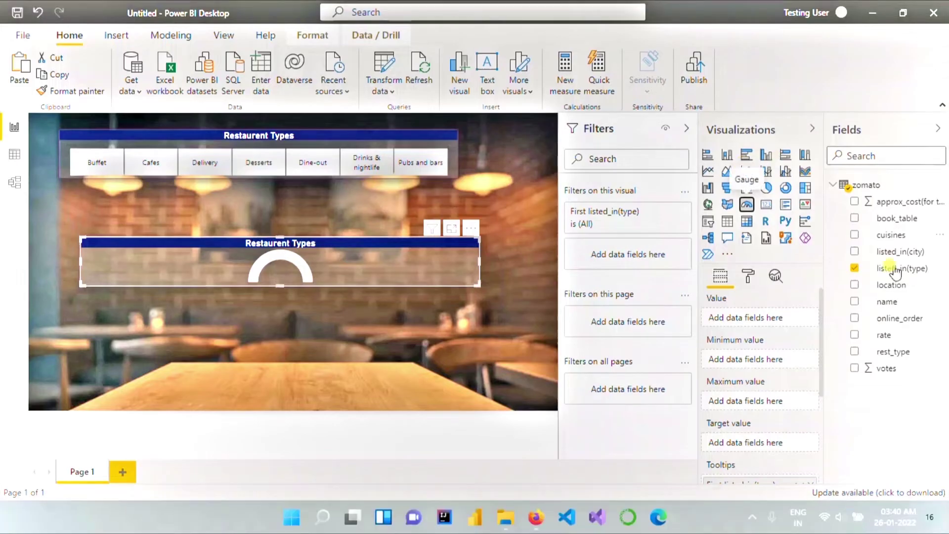
Step: Replace listed_in(type) with approx_cost(for two people) as the gauge value
{"action": "left_click", "coordinate": [854, 268]}
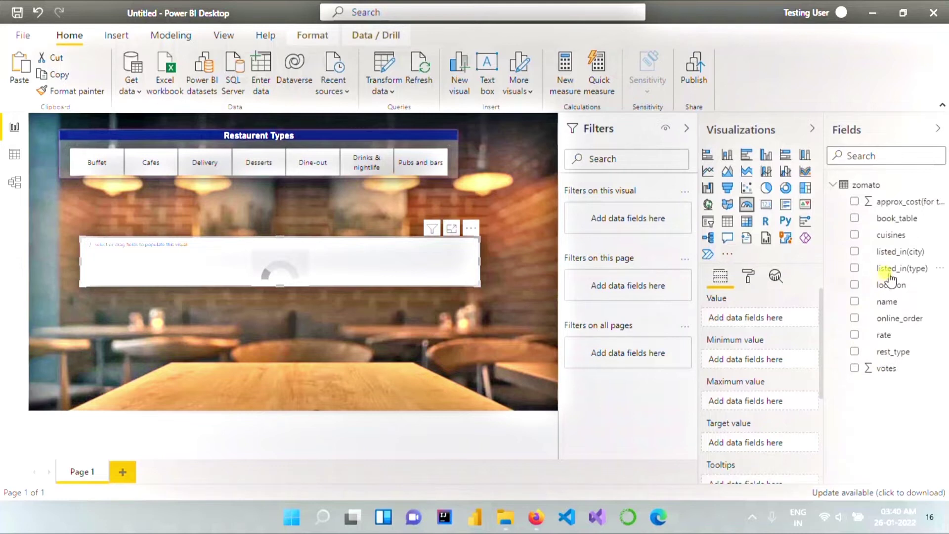
{"action": "left_click", "coordinate": [855, 202]}
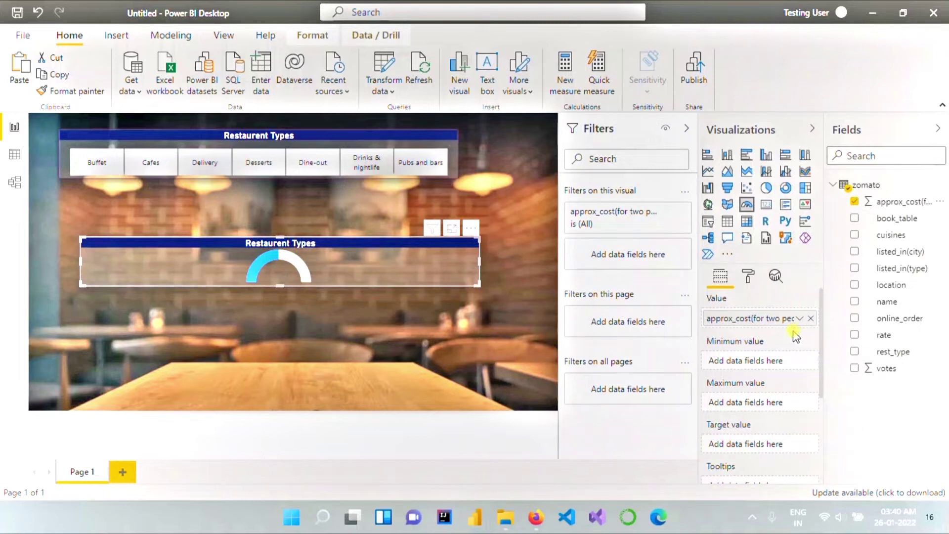
{"action": "left_click", "coordinate": [749, 277]}
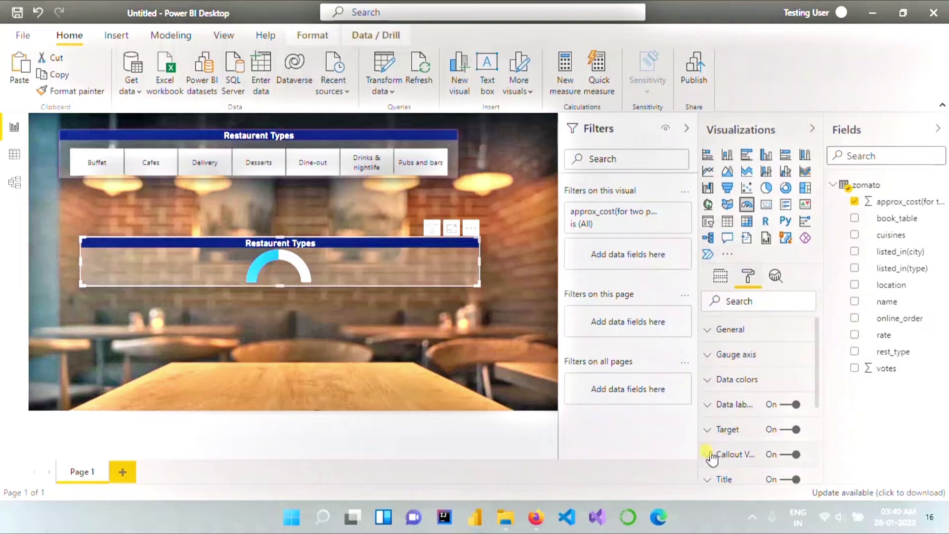
{"action": "left_click", "coordinate": [710, 478]}
{"action": "scroll", "coordinate": [710, 472], "scroll_direction": "down", "scroll_amount": 3}
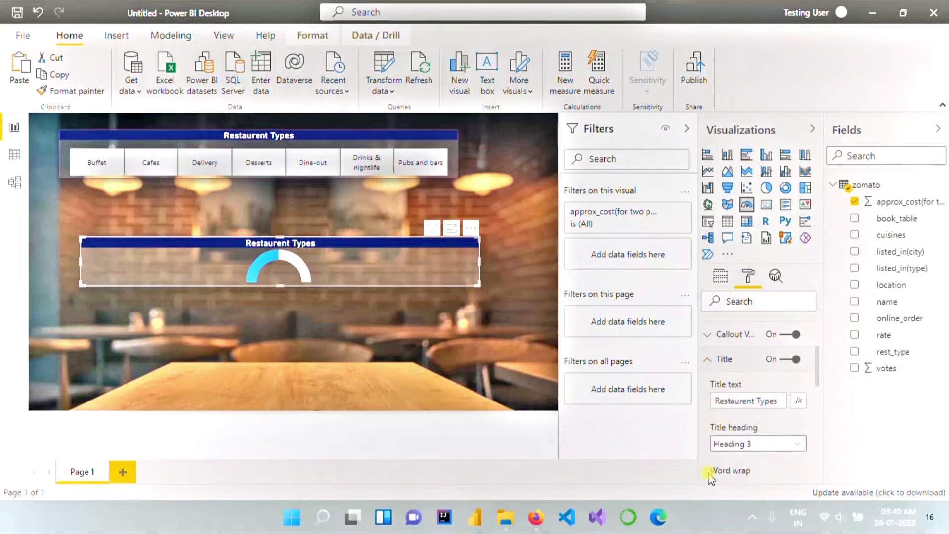
Step: Retitle the gauge 'Avg Bill Amount' and enlarge it on the canvas
{"action": "triple_click", "coordinate": [778, 400]}
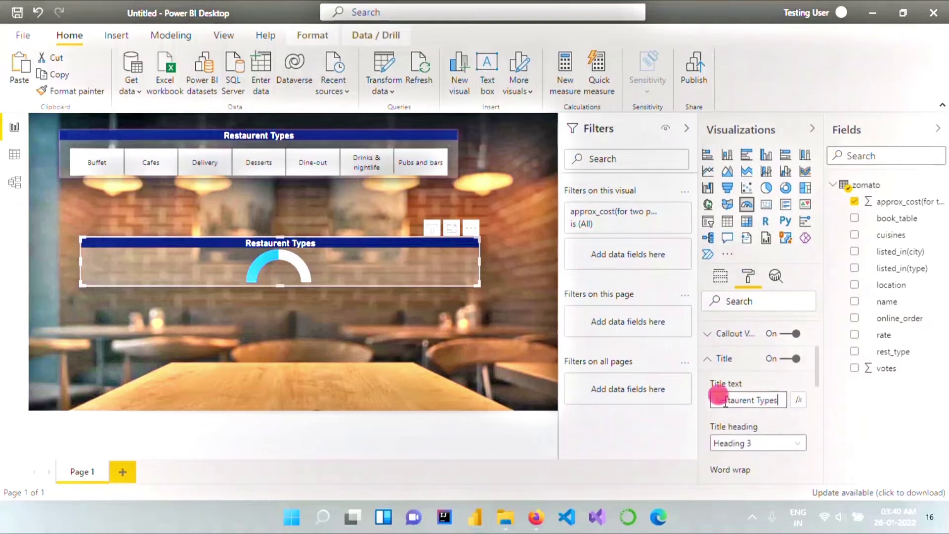
{"action": "type", "text": "Avg Bill A"}
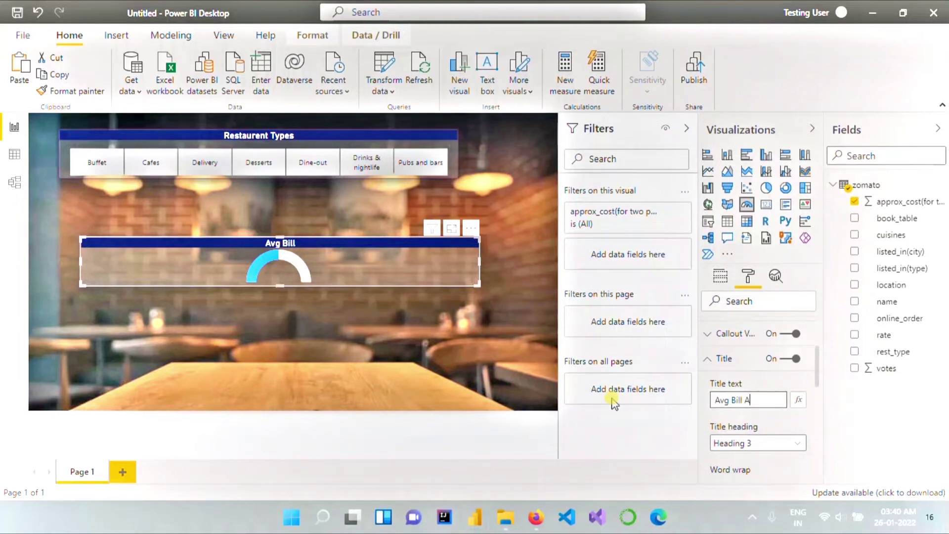
{"action": "type", "text": "mount"}
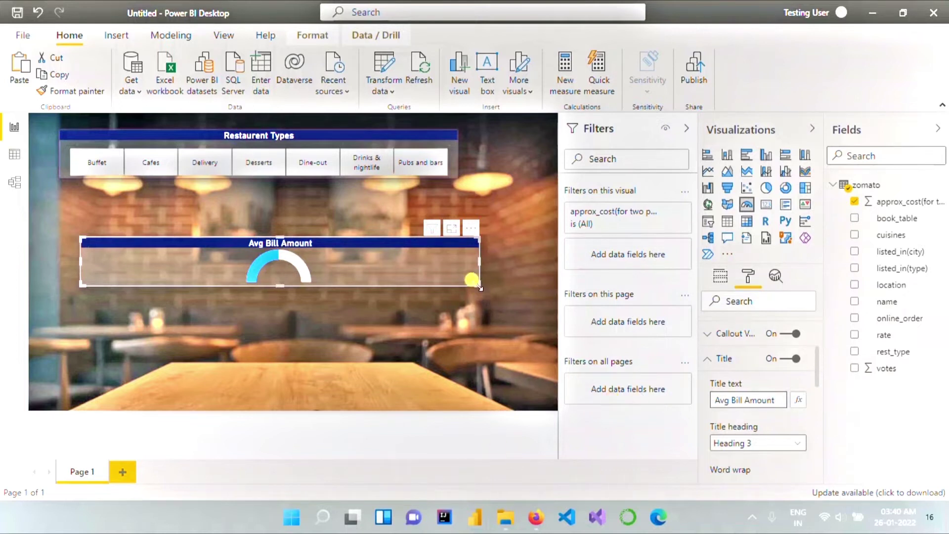
{"action": "left_click", "coordinate": [403, 245]}
{"action": "left_click_drag", "start_coordinate": [480, 286], "coordinate": [471, 337]}
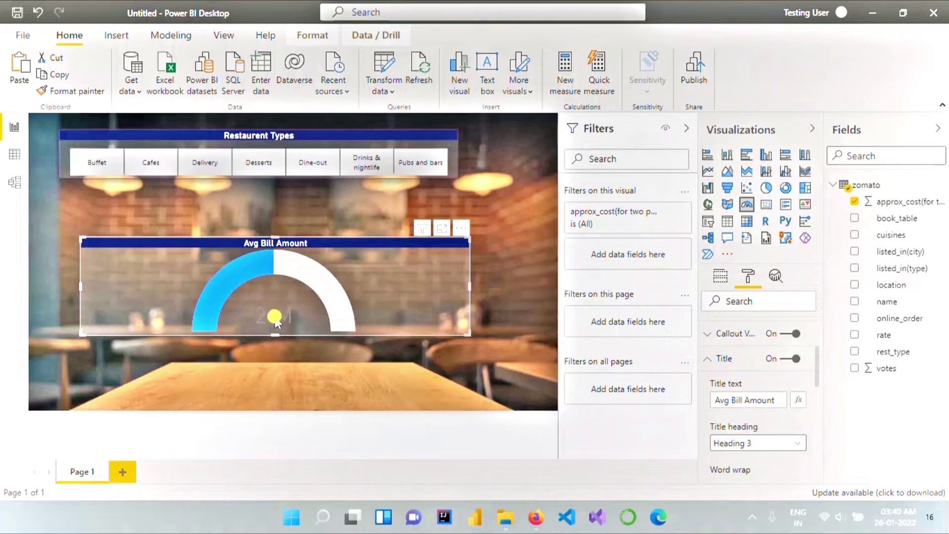
{"action": "left_click", "coordinate": [707, 360]}
{"action": "scroll", "coordinate": [721, 368], "scroll_direction": "up", "scroll_amount": 3}
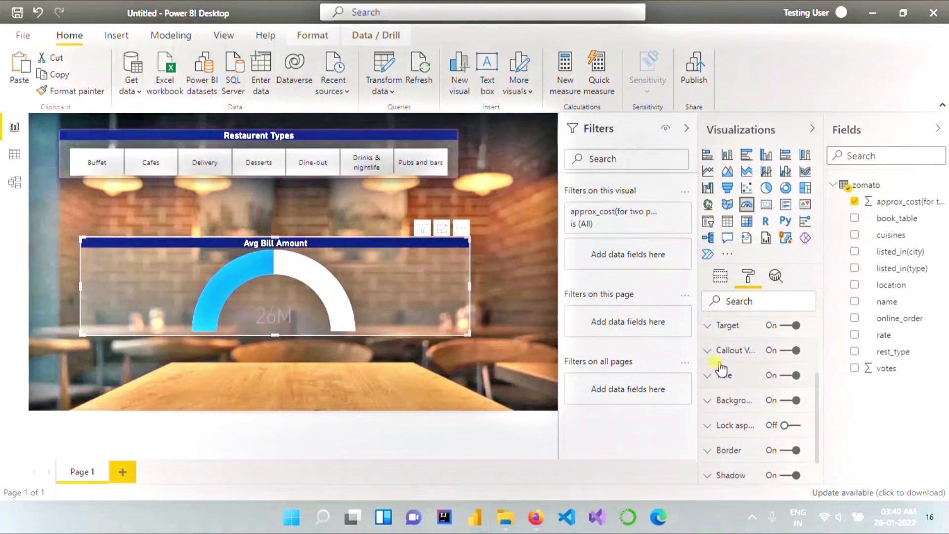
{"action": "left_click", "coordinate": [706, 390]}
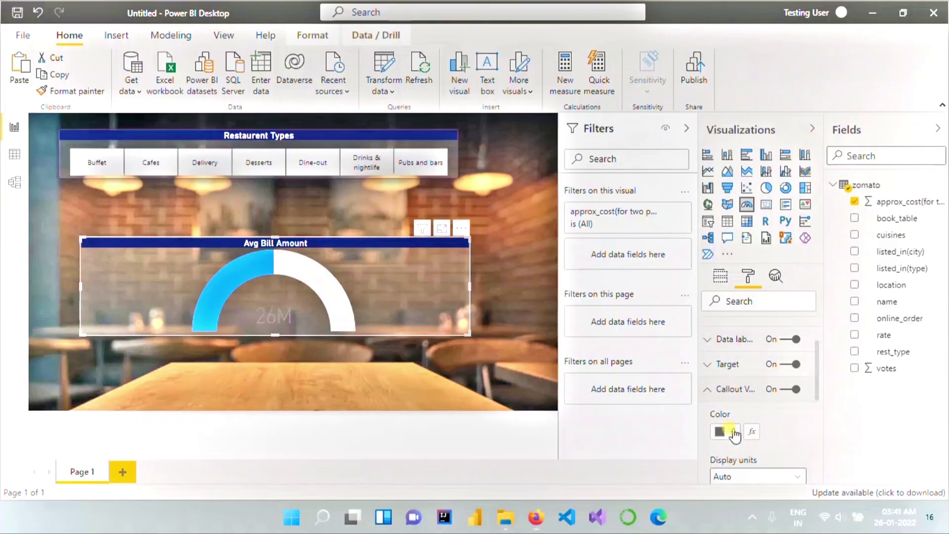
Step: Make the gauge's 26M callout value white
{"action": "left_click", "coordinate": [734, 433]}
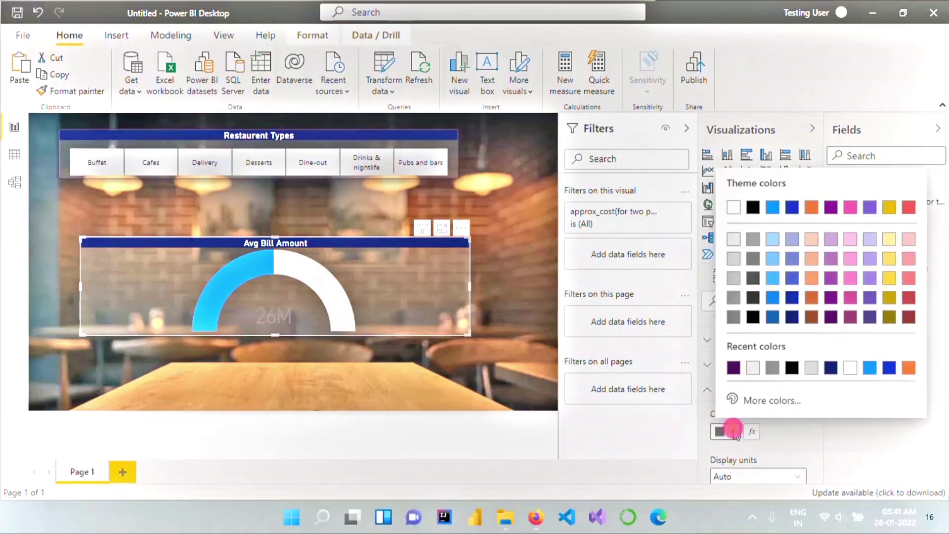
{"action": "left_click", "coordinate": [733, 208]}
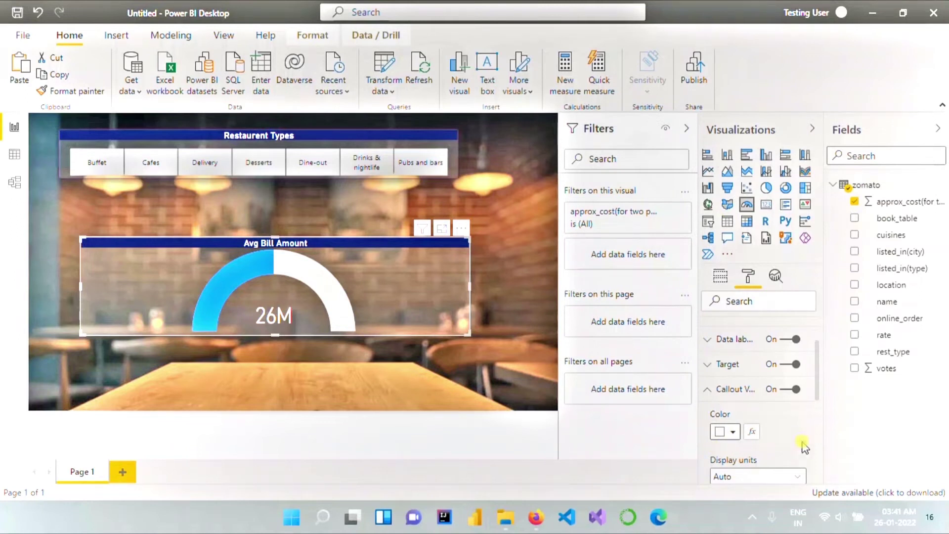
{"action": "scroll", "coordinate": [801, 445], "scroll_direction": "down", "scroll_amount": 2}
{"action": "scroll", "coordinate": [802, 444], "scroll_direction": "up", "scroll_amount": 1}
{"action": "left_click", "coordinate": [707, 385]}
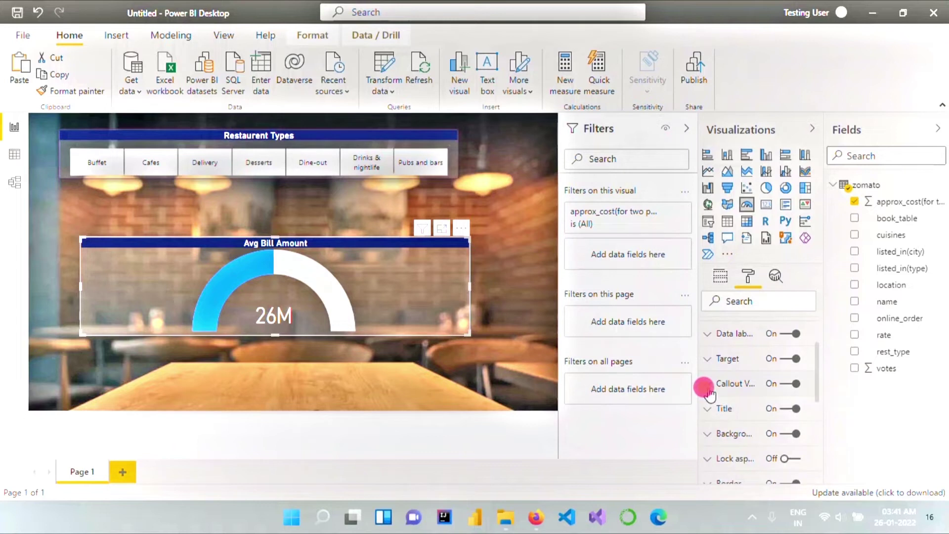
Step: Color the gauge's 0M/52M data labels blue and set them to 14 pt
{"action": "left_click", "coordinate": [708, 334]}
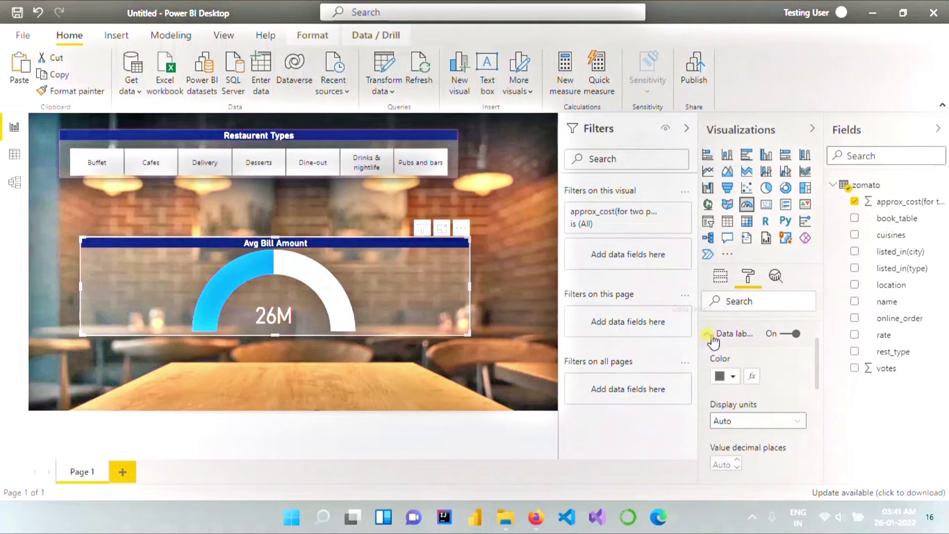
{"action": "left_click", "coordinate": [731, 377]}
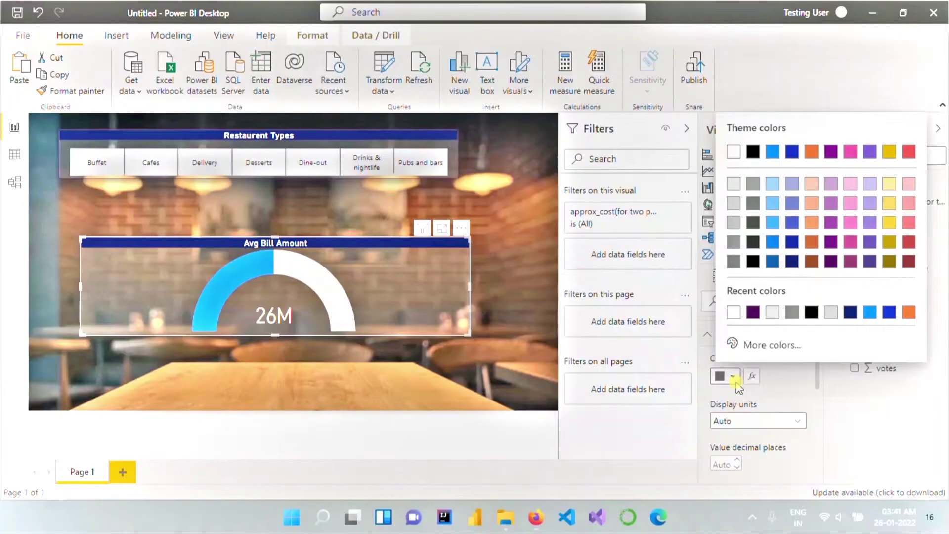
{"action": "left_click", "coordinate": [772, 222]}
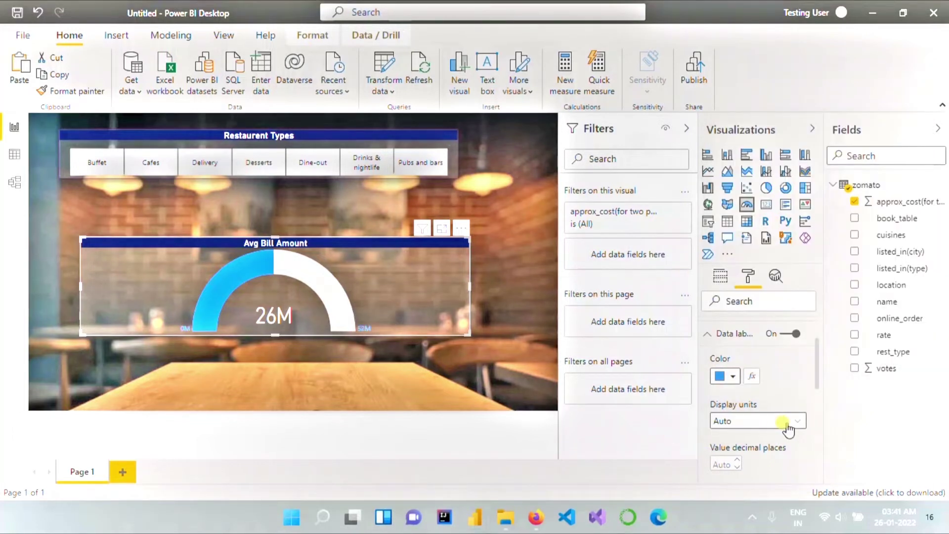
{"action": "scroll", "coordinate": [790, 426], "scroll_direction": "down", "scroll_amount": 2}
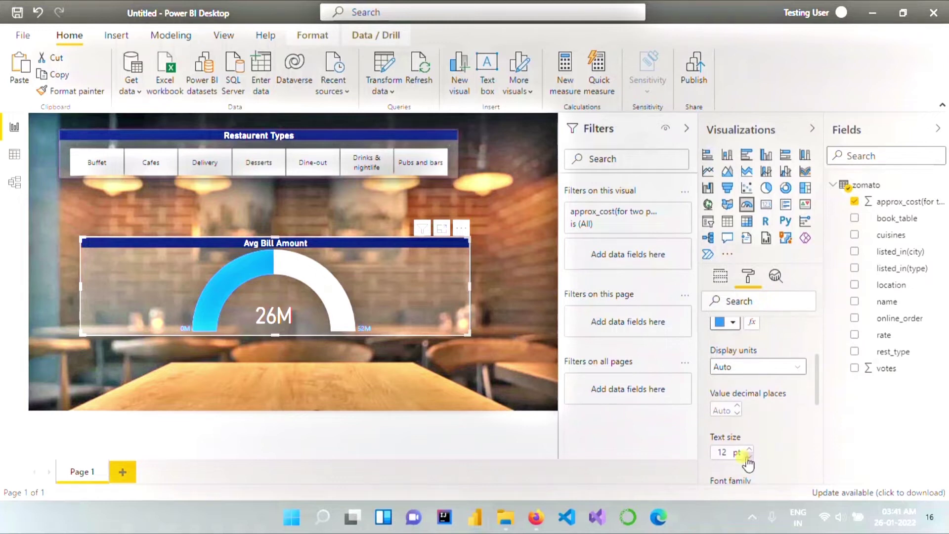
{"action": "left_click", "coordinate": [748, 451]}
{"action": "left_click", "coordinate": [749, 450]}
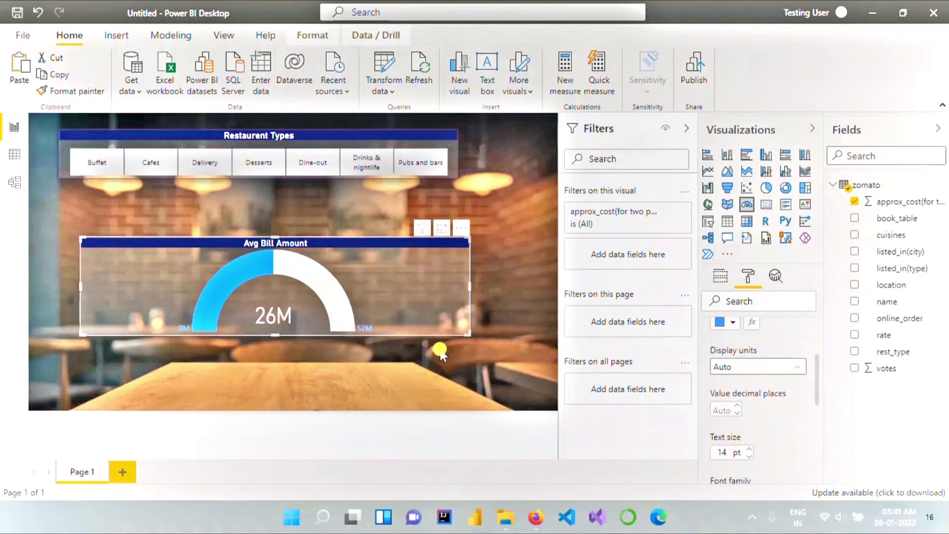
Step: Summarize the gauge's cost field as Average instead of Sum
{"action": "left_click", "coordinate": [719, 277]}
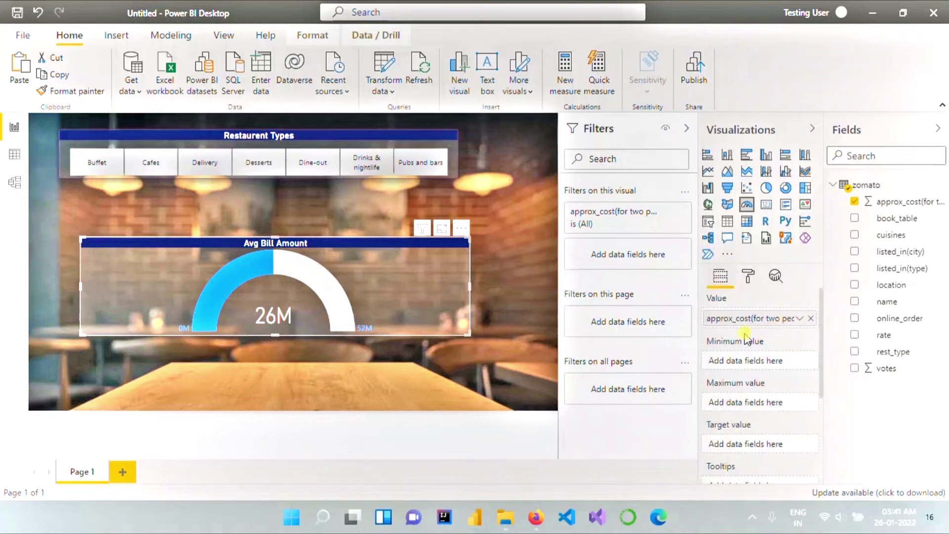
{"action": "left_click", "coordinate": [800, 320]}
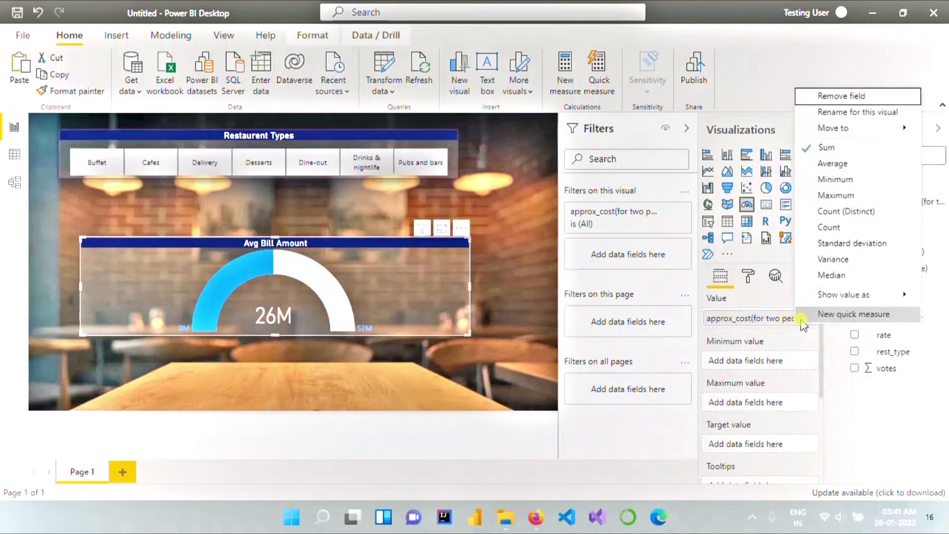
{"action": "left_click", "coordinate": [847, 163]}
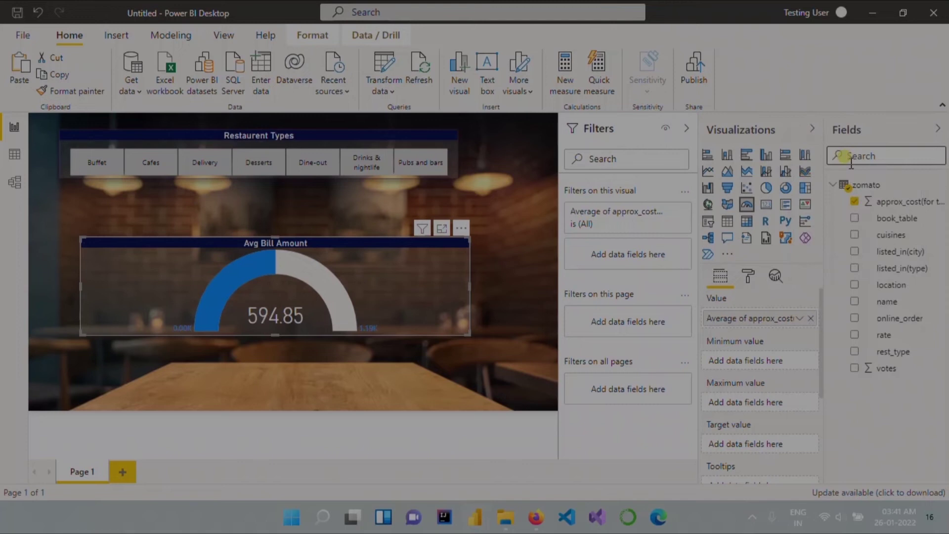
Step: Set the gauge axis to Min 0 and Max 2000
{"action": "left_click", "coordinate": [748, 276]}
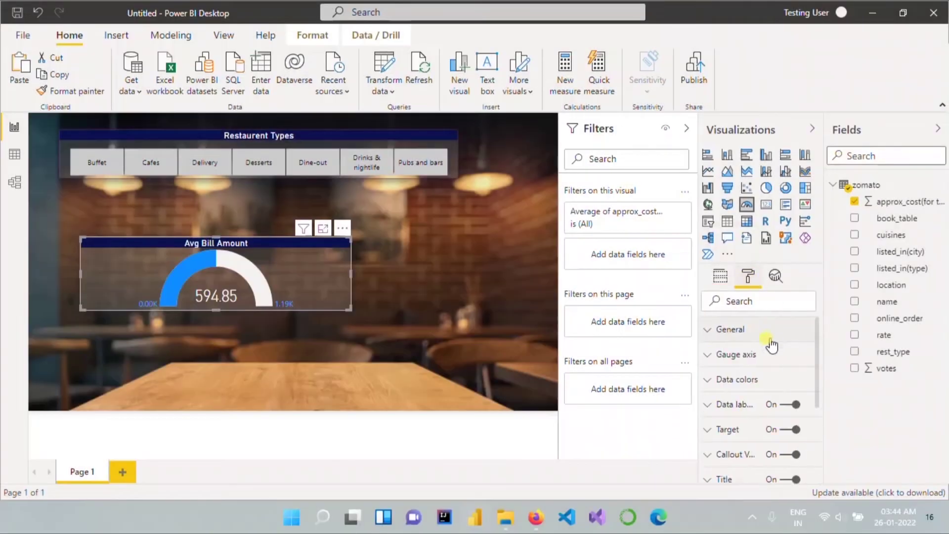
{"action": "left_click", "coordinate": [752, 328]}
{"action": "scroll", "coordinate": [798, 360], "scroll_direction": "down", "scroll_amount": 3}
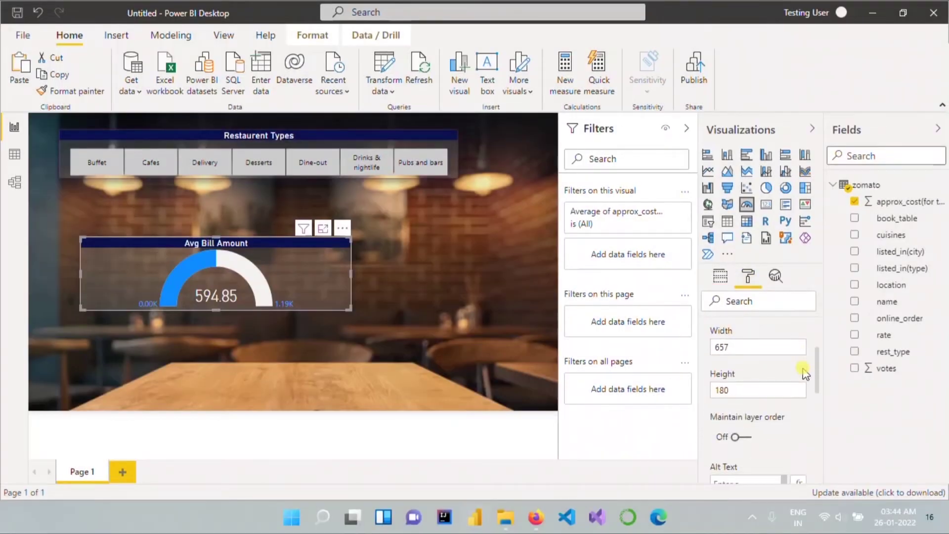
{"action": "scroll", "coordinate": [803, 374], "scroll_direction": "down", "scroll_amount": 5}
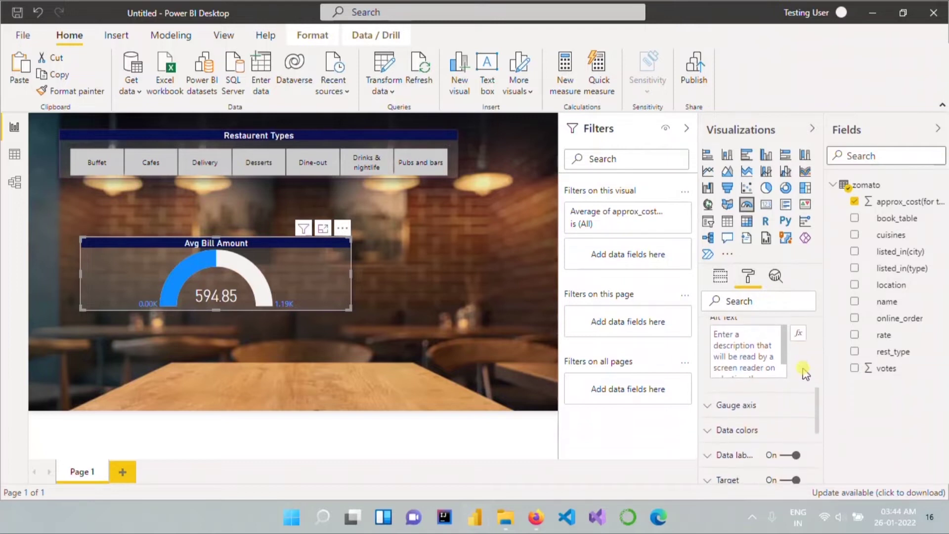
{"action": "scroll", "coordinate": [802, 374], "scroll_direction": "down", "scroll_amount": 1}
{"action": "left_click", "coordinate": [772, 378]}
{"action": "scroll", "coordinate": [772, 376], "scroll_direction": "down", "scroll_amount": 3}
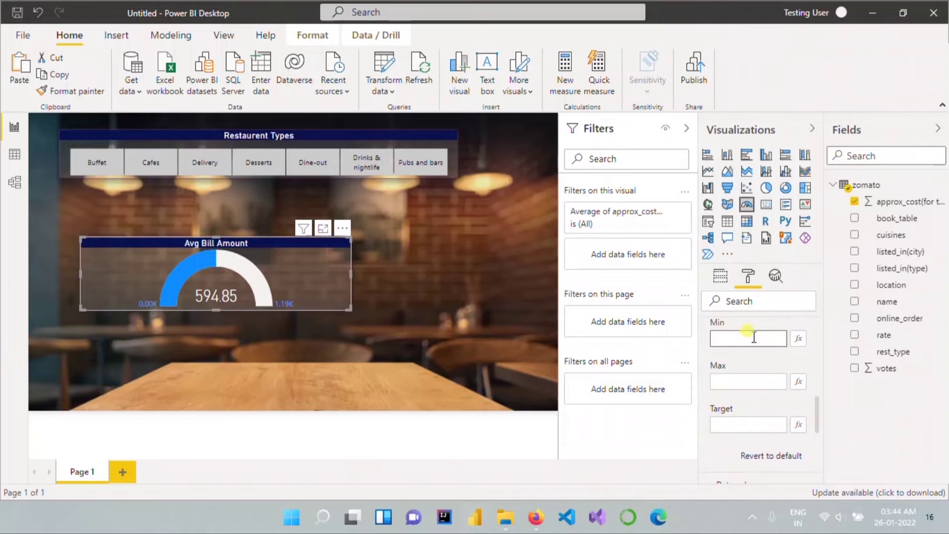
{"action": "left_click", "coordinate": [746, 336]}
{"action": "left_click", "coordinate": [731, 378]}
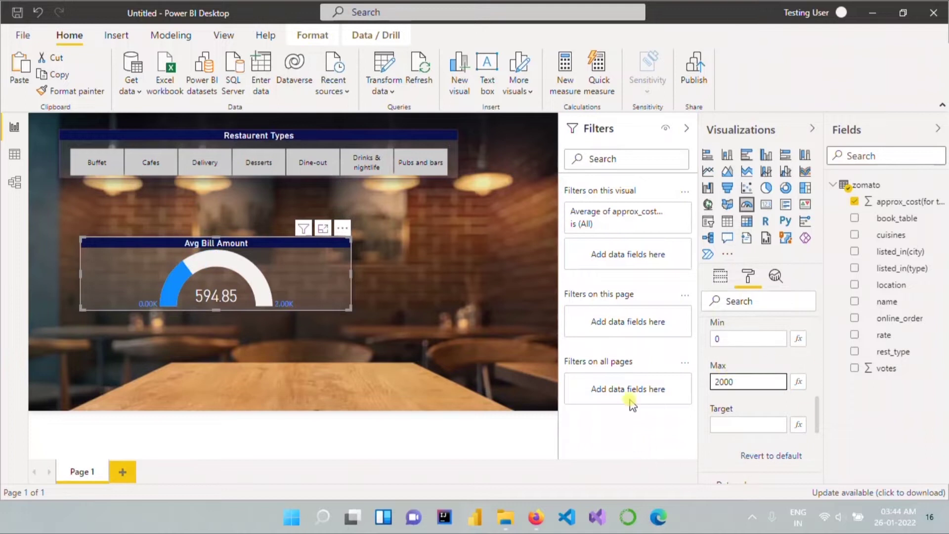
{"action": "scroll", "coordinate": [765, 418], "scroll_direction": "down", "scroll_amount": 2}
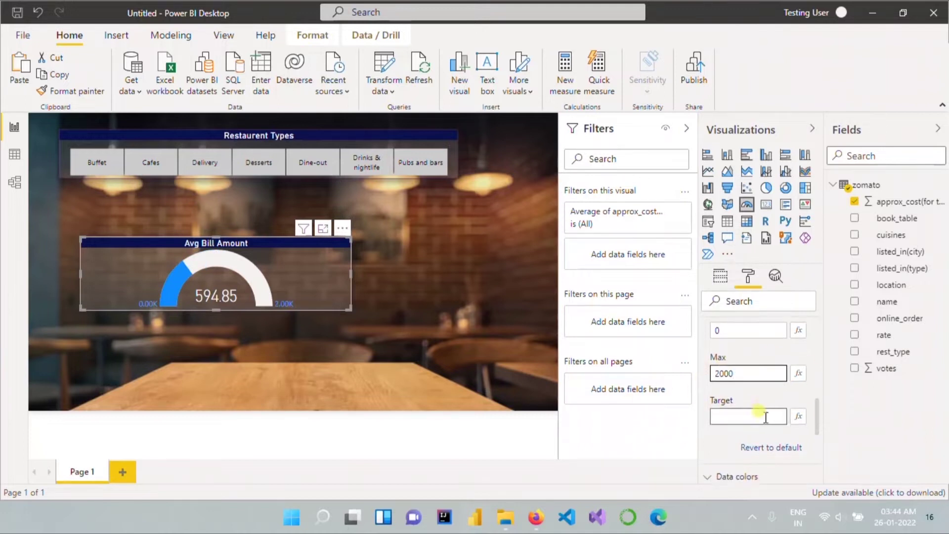
{"action": "scroll", "coordinate": [765, 418], "scroll_direction": "up", "scroll_amount": 5}
{"action": "scroll", "coordinate": [765, 415], "scroll_direction": "down", "scroll_amount": 5}
Step: Expand the gauge's data colour and data label settings
{"action": "left_click", "coordinate": [743, 381]}
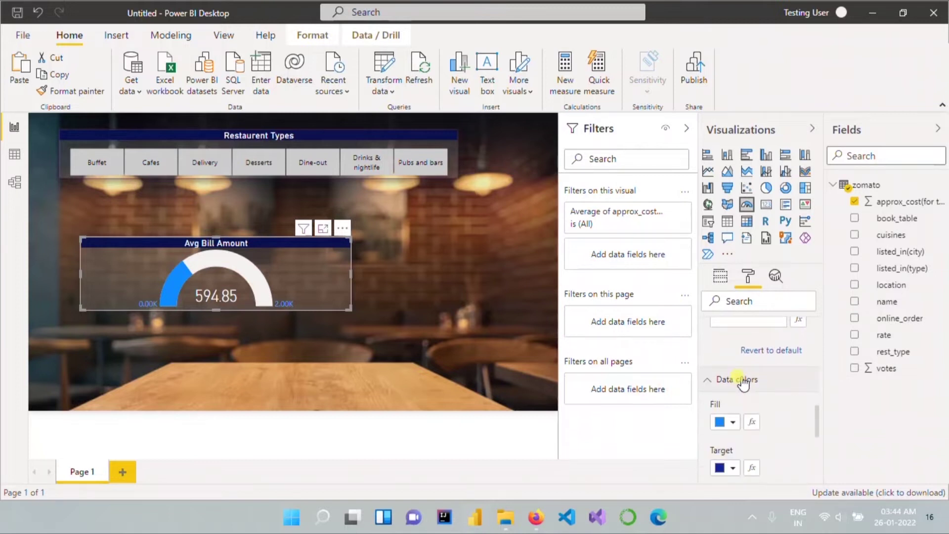
{"action": "scroll", "coordinate": [743, 382], "scroll_direction": "down", "scroll_amount": 3}
{"action": "scroll", "coordinate": [743, 382], "scroll_direction": "down", "scroll_amount": 2}
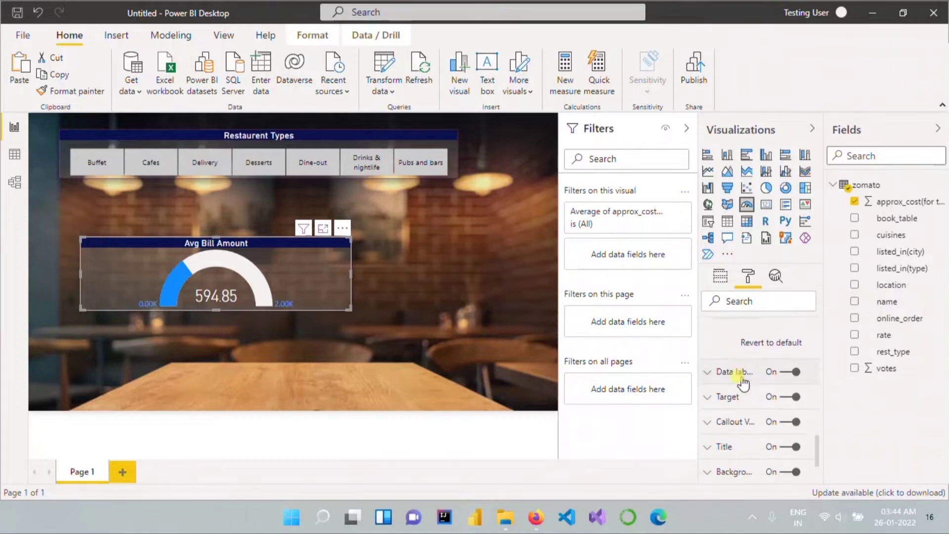
{"action": "left_click", "coordinate": [734, 368]}
{"action": "scroll", "coordinate": [736, 375], "scroll_direction": "down", "scroll_amount": 3}
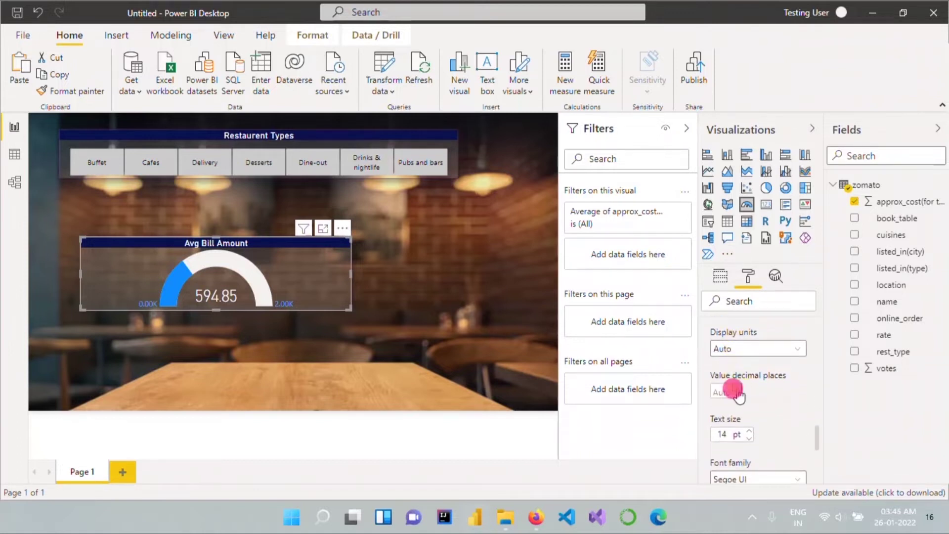
Step: Set the gauge's data label display units to None, showing 0 and 2000
{"action": "left_click", "coordinate": [793, 349]}
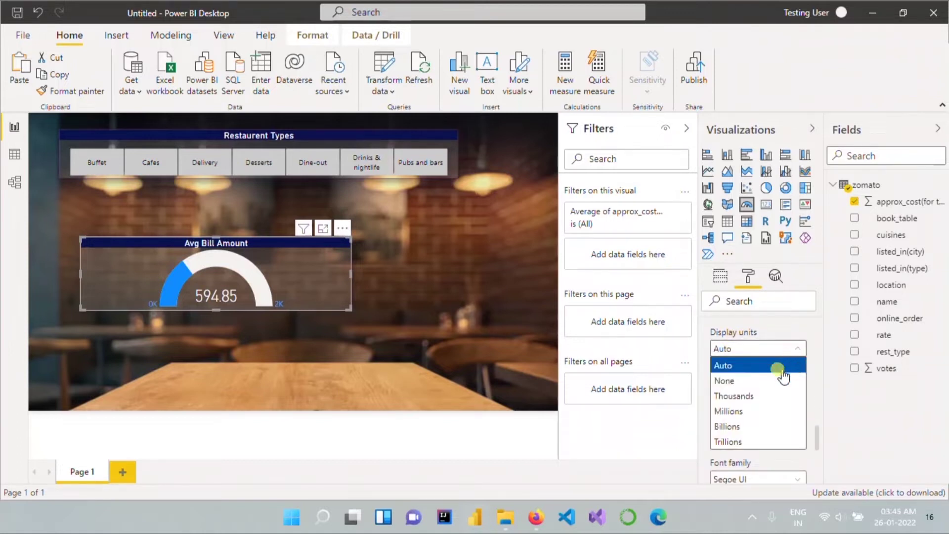
{"action": "left_click", "coordinate": [761, 381]}
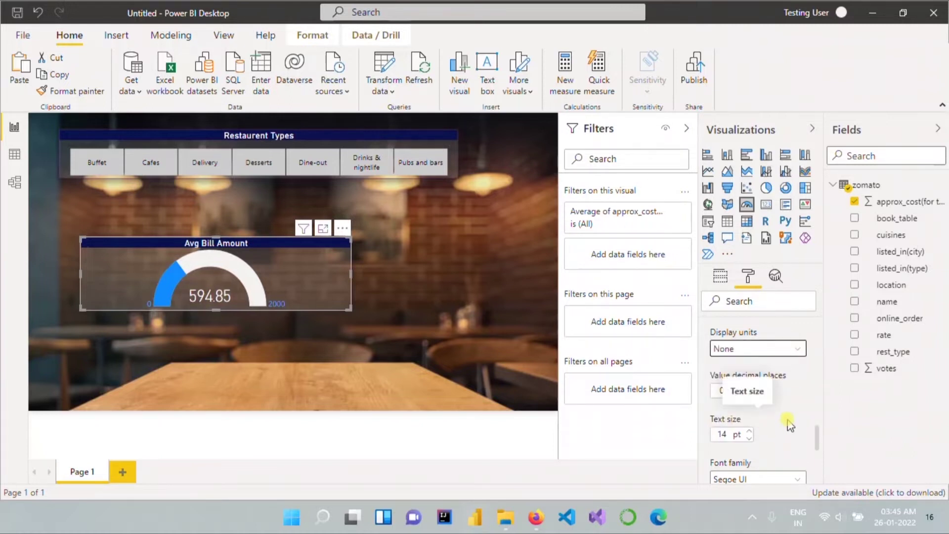
{"action": "scroll", "coordinate": [790, 425], "scroll_direction": "down", "scroll_amount": 5}
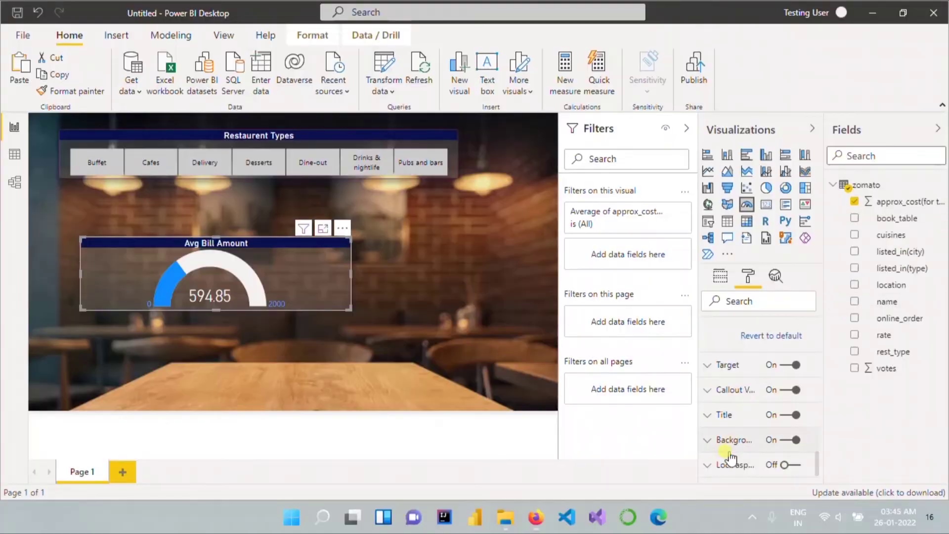
Step: Give the gauge a yellow border and deselect it
{"action": "scroll", "coordinate": [737, 427], "scroll_direction": "down", "scroll_amount": 3}
{"action": "scroll", "coordinate": [736, 428], "scroll_direction": "down", "scroll_amount": 1}
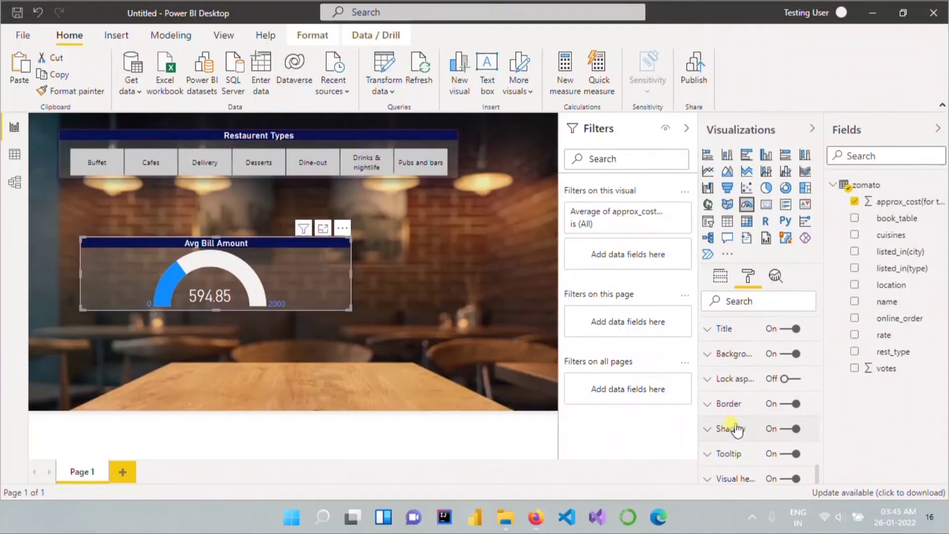
{"action": "left_click", "coordinate": [715, 405]}
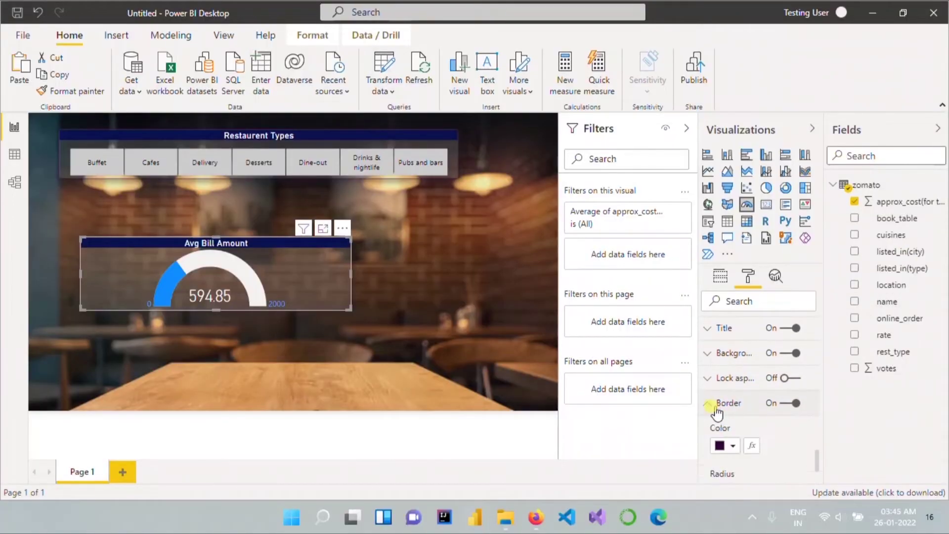
{"action": "left_click", "coordinate": [726, 446]}
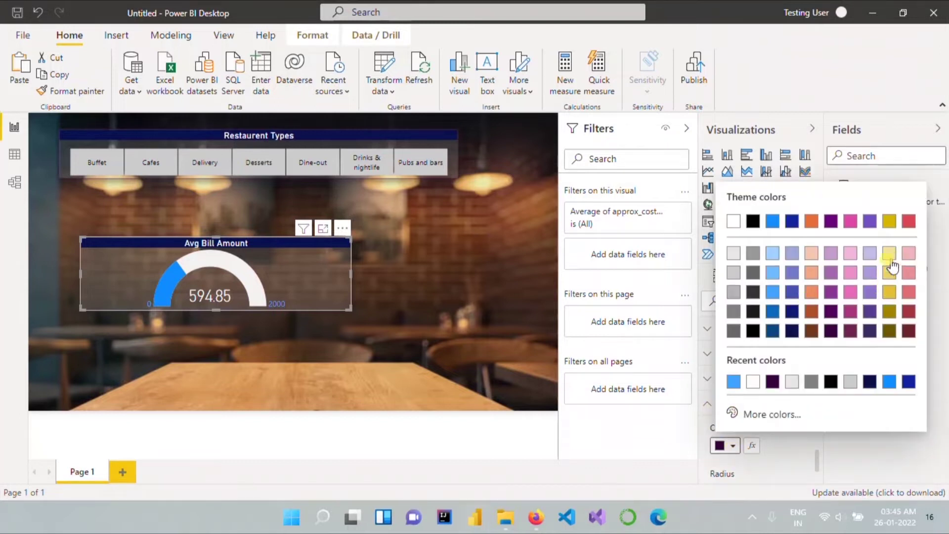
{"action": "left_click", "coordinate": [888, 291]}
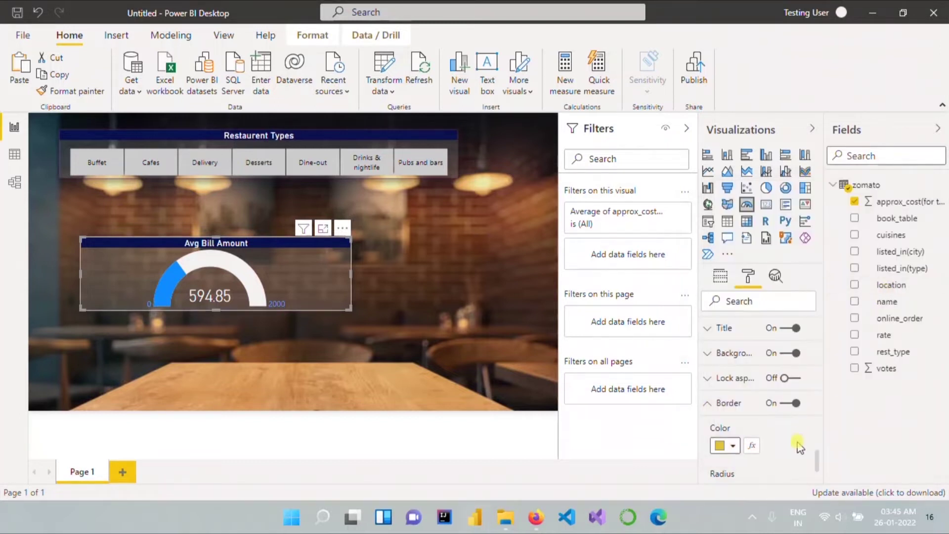
{"action": "left_click", "coordinate": [429, 343]}
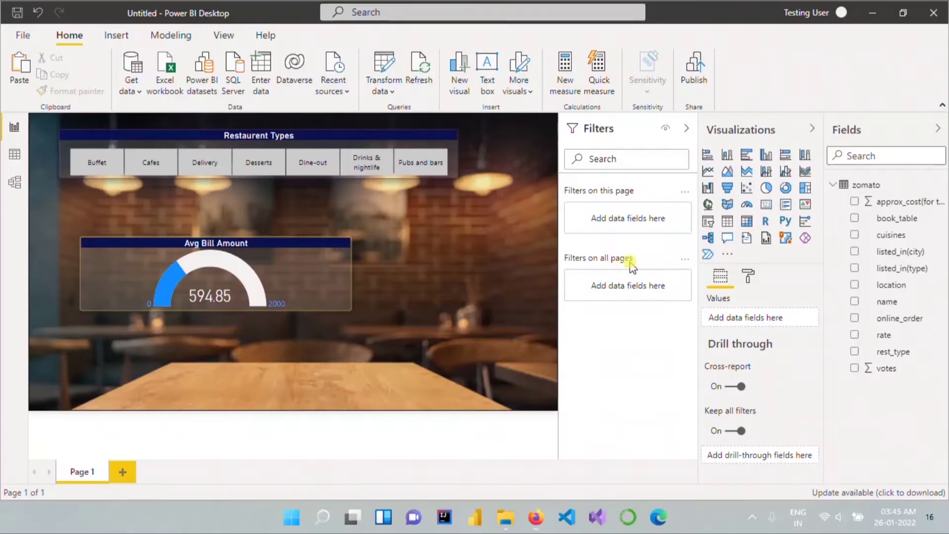
Step: Shrink the gauge and Restaurant Types slicer, placing the gauge at top right beside the slicer
{"action": "left_click", "coordinate": [345, 299]}
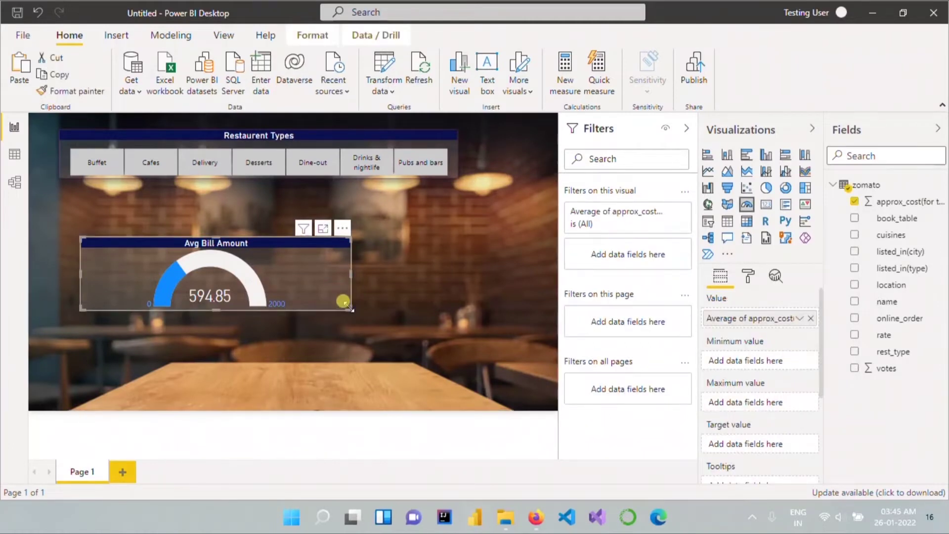
{"action": "left_click_drag", "start_coordinate": [337, 300], "coordinate": [217, 303]}
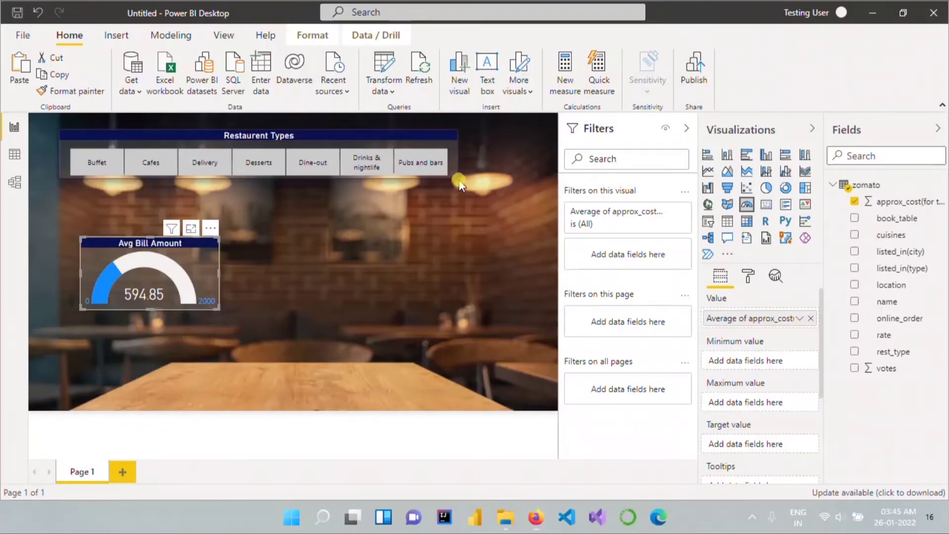
{"action": "left_click", "coordinate": [436, 134]}
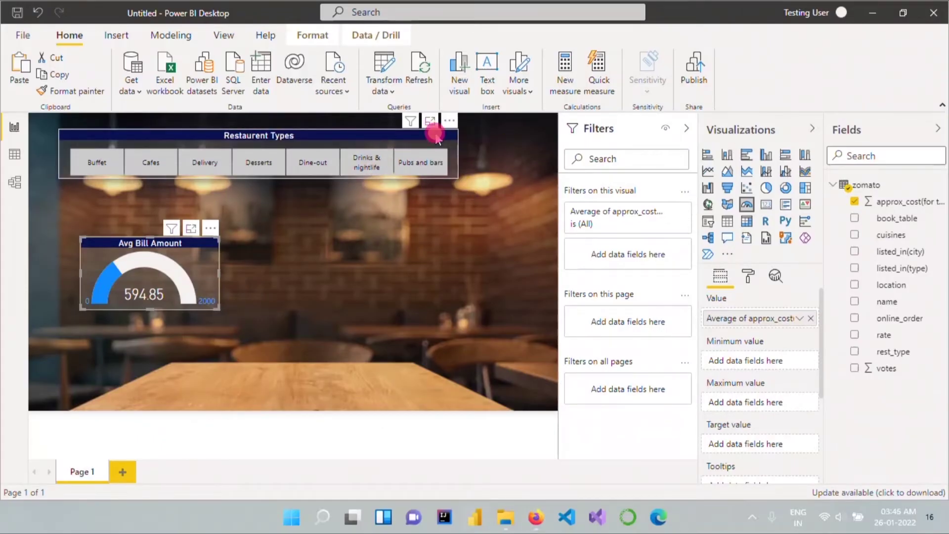
{"action": "left_click_drag", "start_coordinate": [457, 178], "coordinate": [399, 177]}
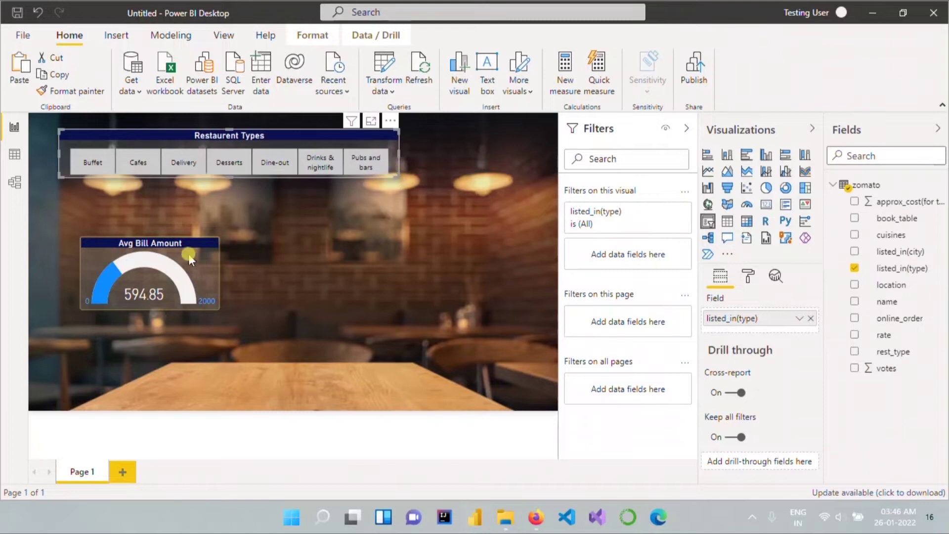
{"action": "left_click_drag", "start_coordinate": [190, 244], "coordinate": [520, 152]}
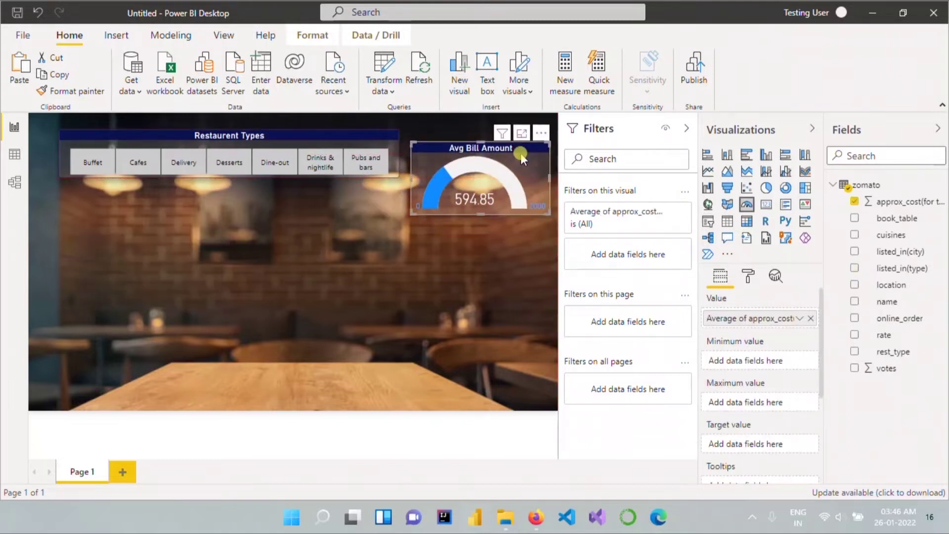
{"action": "left_click", "coordinate": [437, 276]}
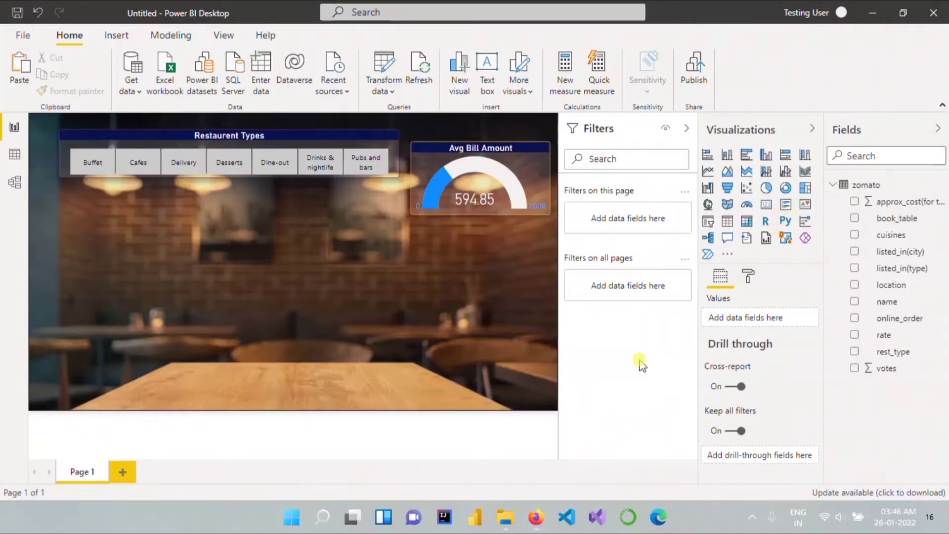
Step: Duplicate the gauge just below it and convert the copy into a Card showing 595
{"action": "left_click", "coordinate": [527, 148]}
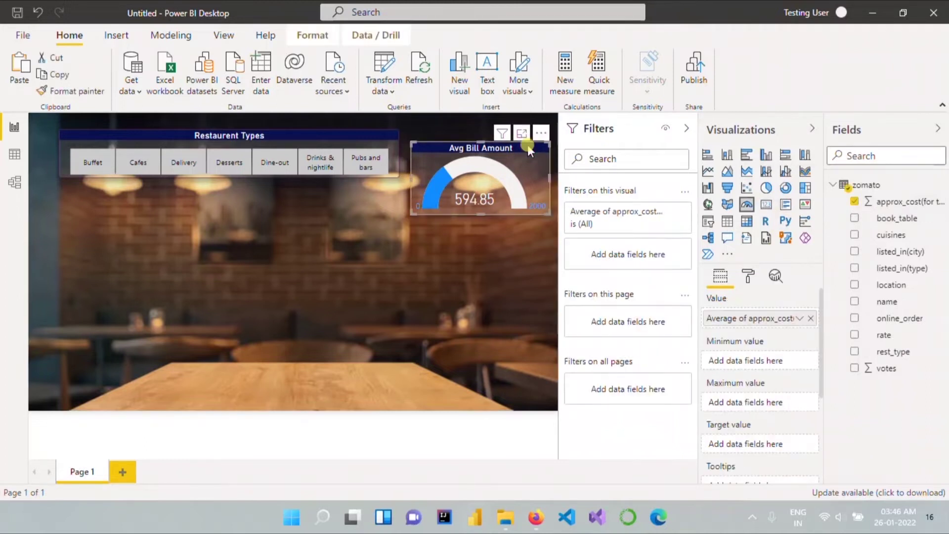
{"action": "left_click_drag", "start_coordinate": [526, 144], "coordinate": [532, 233]}
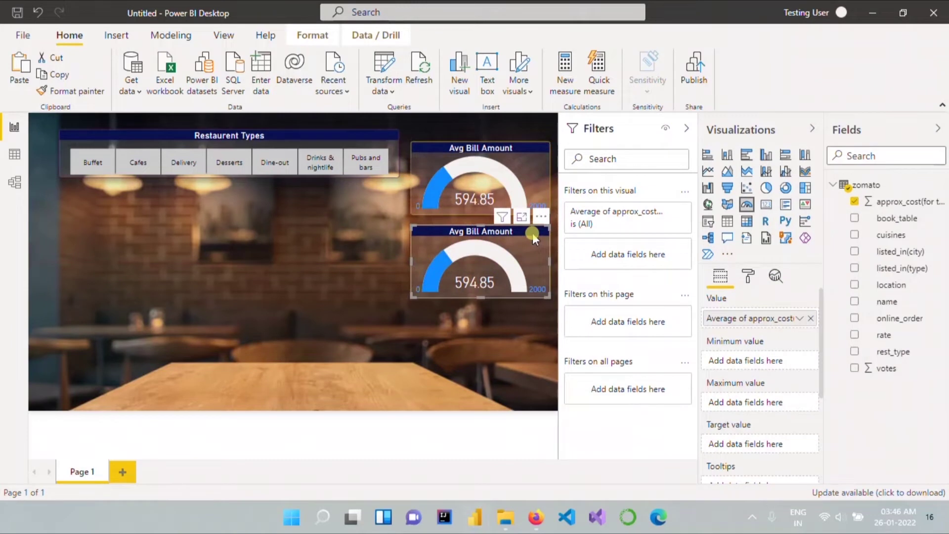
{"action": "left_click", "coordinate": [766, 205]}
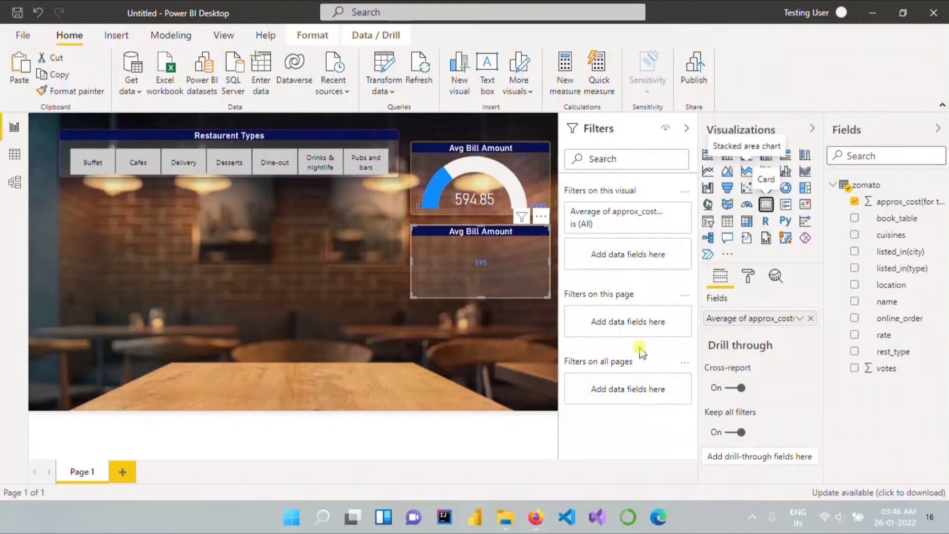
Step: Replace the card's Average of approx_cost with the votes field, showing 14635323
{"action": "left_click", "coordinate": [810, 318]}
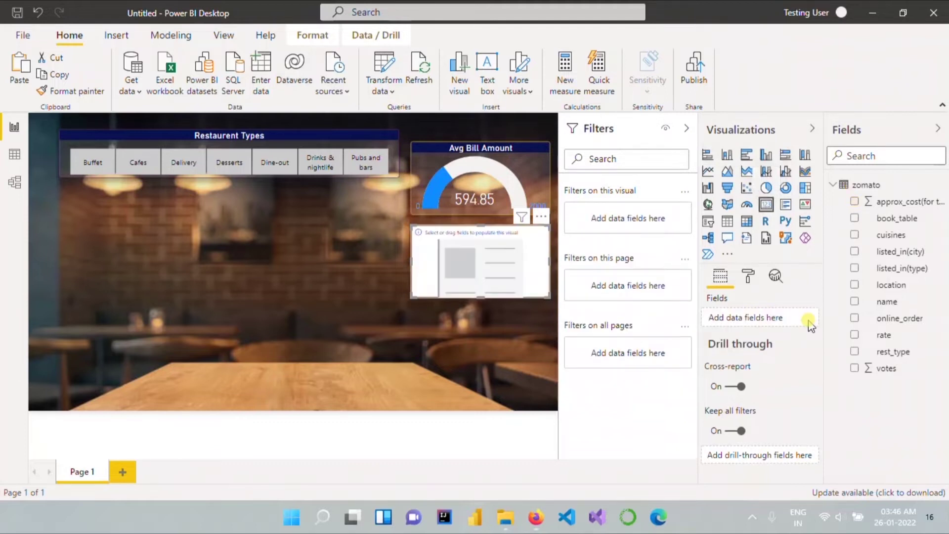
{"action": "left_click", "coordinate": [854, 368]}
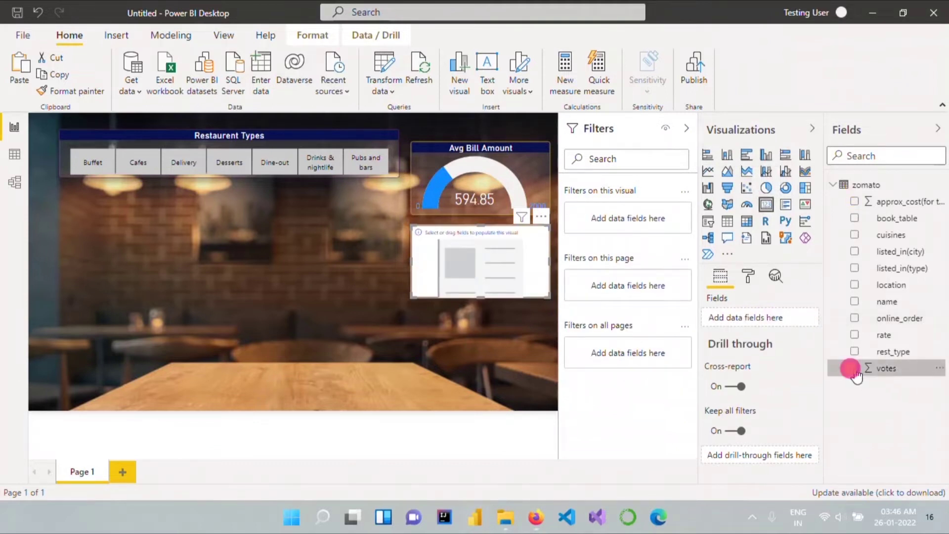
{"action": "left_click", "coordinate": [476, 283]}
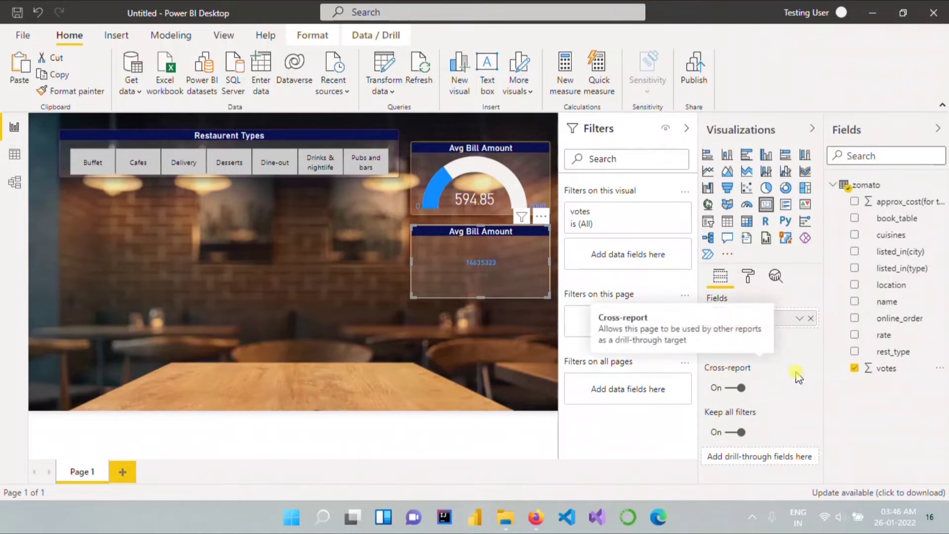
Step: Set the votes card's data label display units to Auto so it reads 15M
{"action": "left_click", "coordinate": [748, 277]}
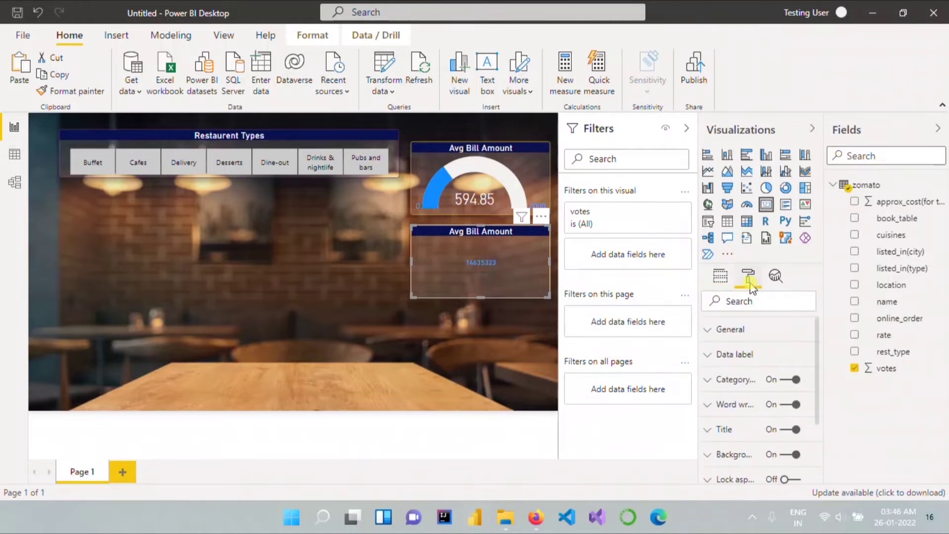
{"action": "left_click", "coordinate": [750, 340]}
{"action": "scroll", "coordinate": [757, 347], "scroll_direction": "down", "scroll_amount": 10}
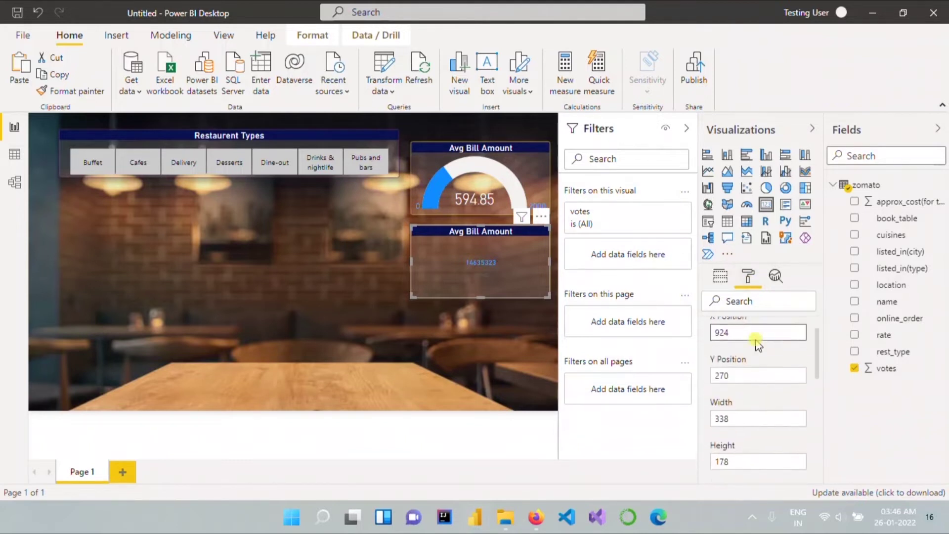
{"action": "scroll", "coordinate": [757, 340], "scroll_direction": "down", "scroll_amount": 2}
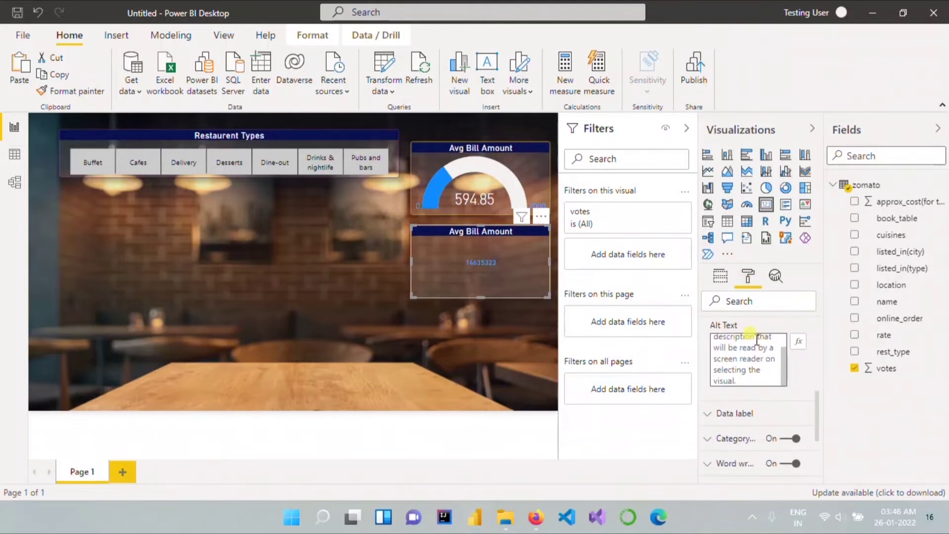
{"action": "left_click", "coordinate": [726, 418]}
{"action": "scroll", "coordinate": [727, 416], "scroll_direction": "down", "scroll_amount": 5}
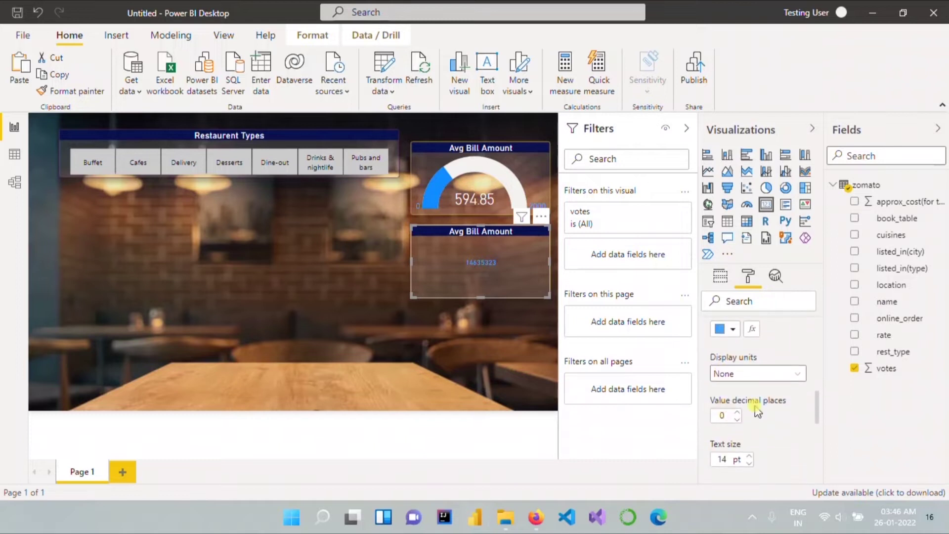
{"action": "left_click", "coordinate": [799, 374]}
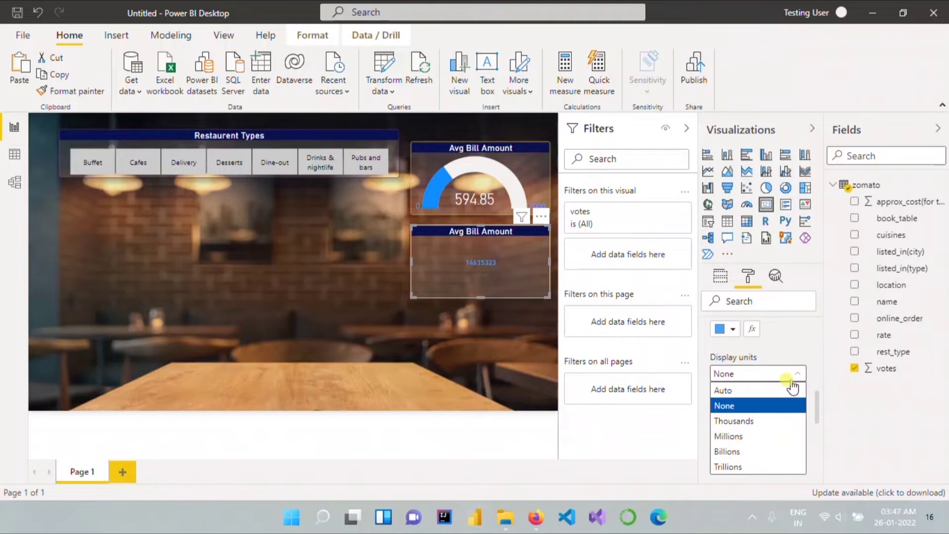
{"action": "left_click", "coordinate": [763, 393]}
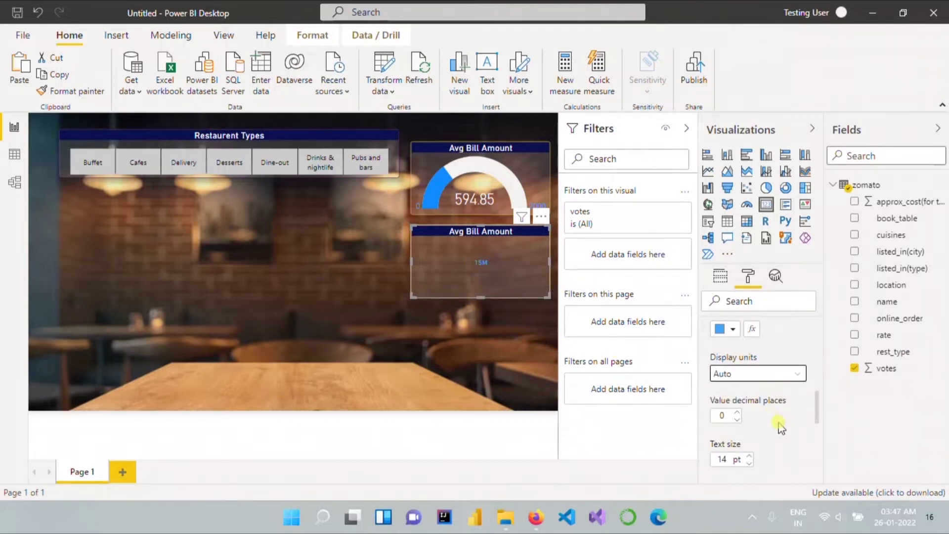
{"action": "key", "text": "alt+Tab"}
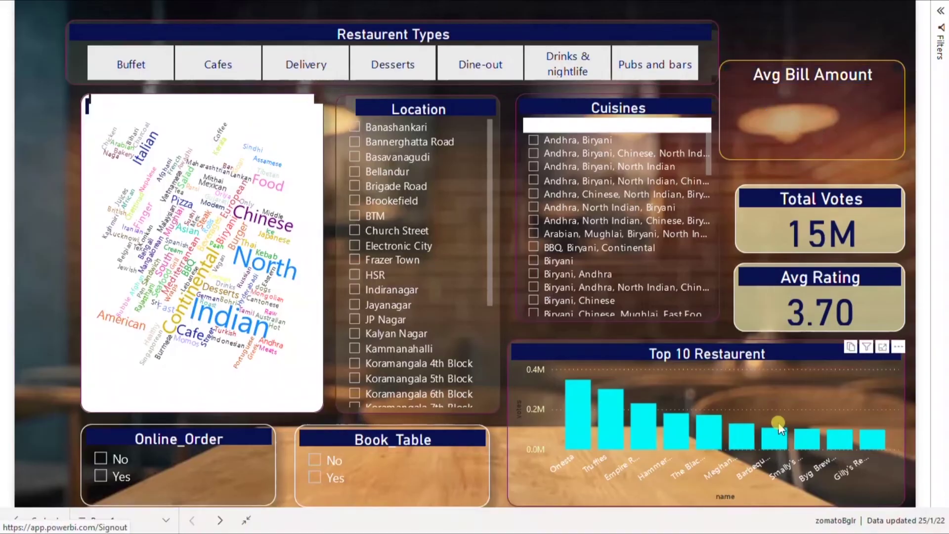
{"action": "key", "text": "alt+Tab"}
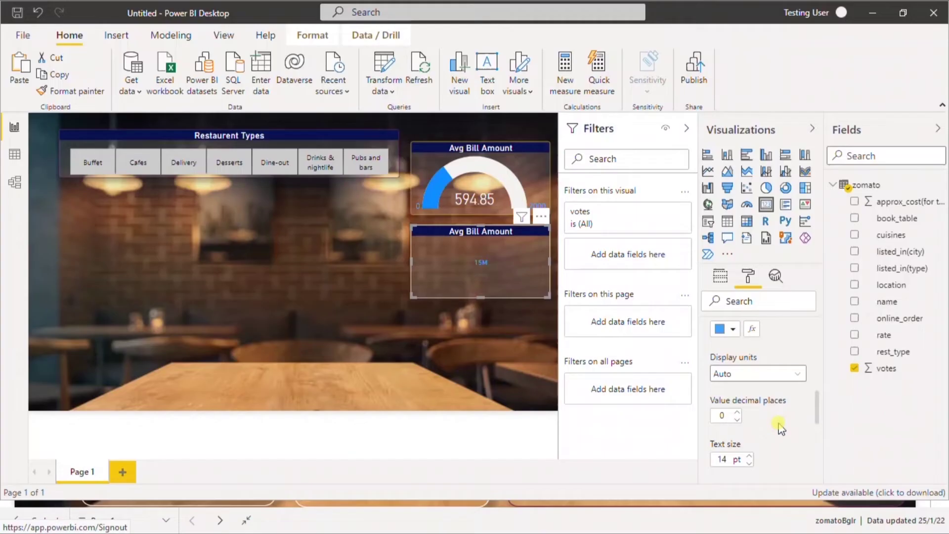
Step: Enlarge the 15M value's text size to 37 pt
{"action": "left_click", "coordinate": [751, 456]}
{"action": "left_click", "coordinate": [751, 456]}
{"action": "left_click", "coordinate": [751, 456]}
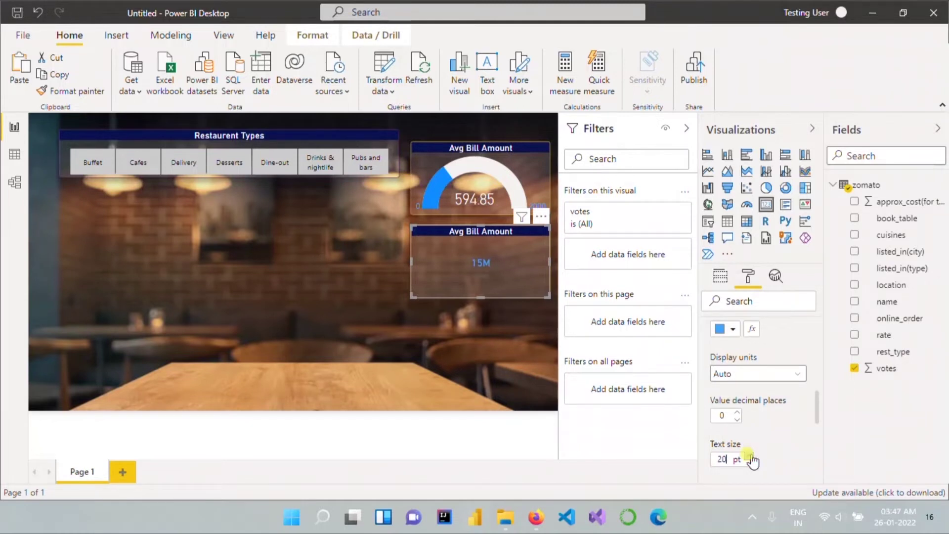
{"action": "left_click", "coordinate": [750, 457]}
{"action": "left_click", "coordinate": [751, 456]}
{"action": "left_click", "coordinate": [751, 456]}
{"action": "left_click", "coordinate": [751, 456]}
{"action": "left_click", "coordinate": [751, 456]}
{"action": "left_click", "coordinate": [751, 456]}
{"action": "left_click", "coordinate": [751, 456]}
{"action": "left_click", "coordinate": [750, 456]}
{"action": "left_click", "coordinate": [751, 456]}
{"action": "left_click", "coordinate": [750, 456]}
{"action": "left_click", "coordinate": [750, 456]}
{"action": "left_click", "coordinate": [751, 456]}
Step: Color the 15M votes value dark navy
{"action": "scroll", "coordinate": [789, 440], "scroll_direction": "down", "scroll_amount": 3}
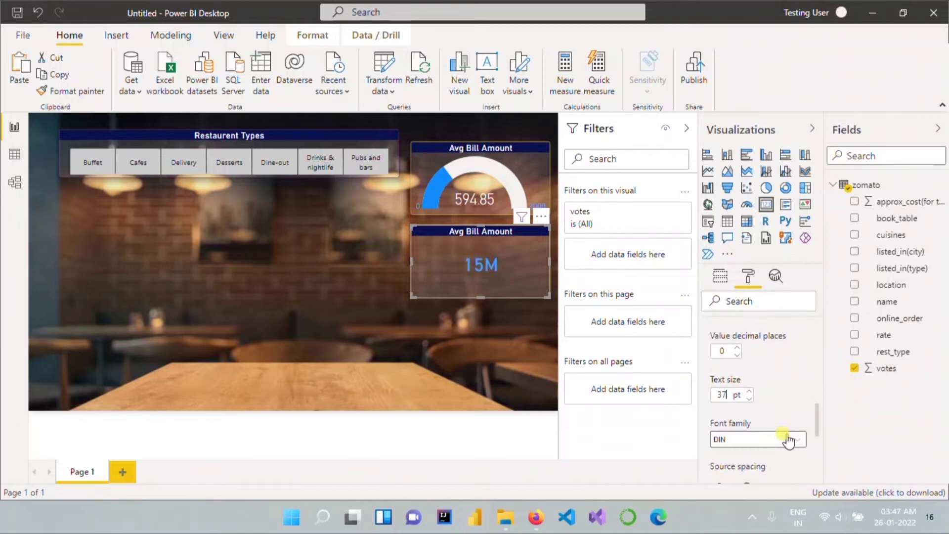
{"action": "scroll", "coordinate": [789, 439], "scroll_direction": "down", "scroll_amount": 2}
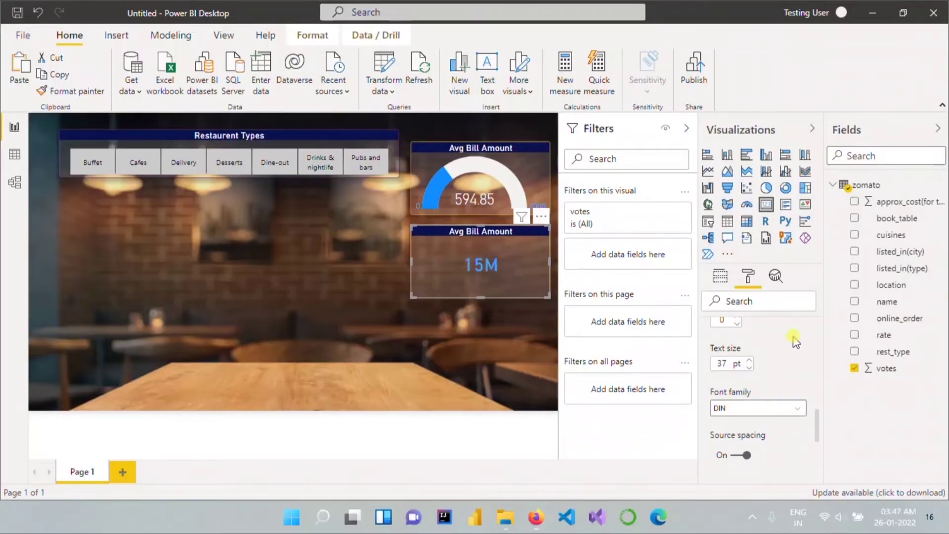
{"action": "scroll", "coordinate": [795, 340], "scroll_direction": "up", "scroll_amount": 4}
{"action": "scroll", "coordinate": [795, 340], "scroll_direction": "up", "scroll_amount": 1}
{"action": "left_click", "coordinate": [733, 375]}
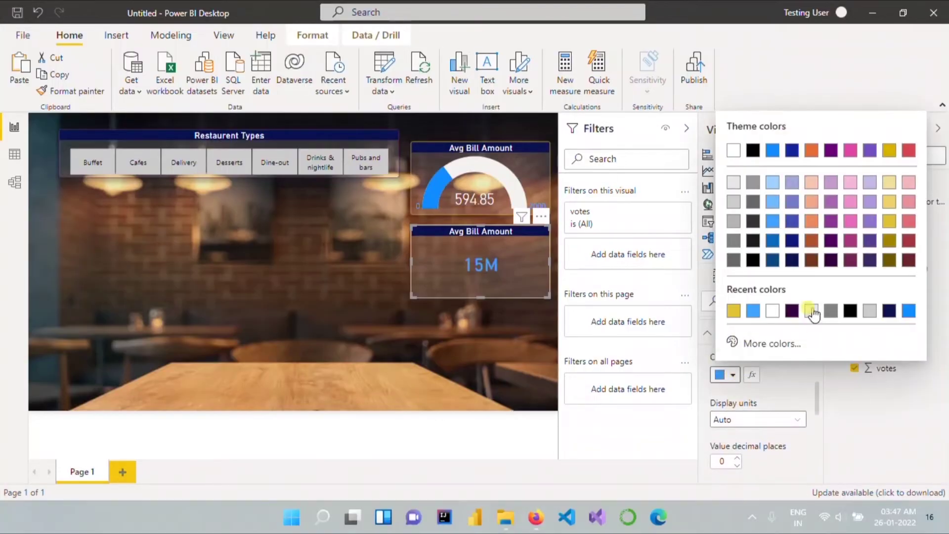
{"action": "left_click", "coordinate": [790, 261]}
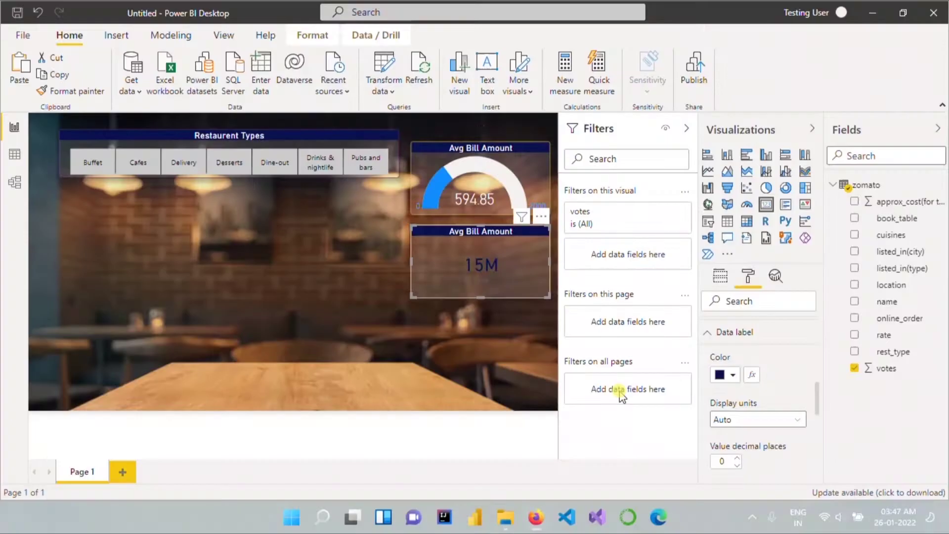
Step: Try Arial Black and Arial Unicode MS, then set the value font to Segoe UI Semibold
{"action": "scroll", "coordinate": [761, 433], "scroll_direction": "down", "scroll_amount": 2}
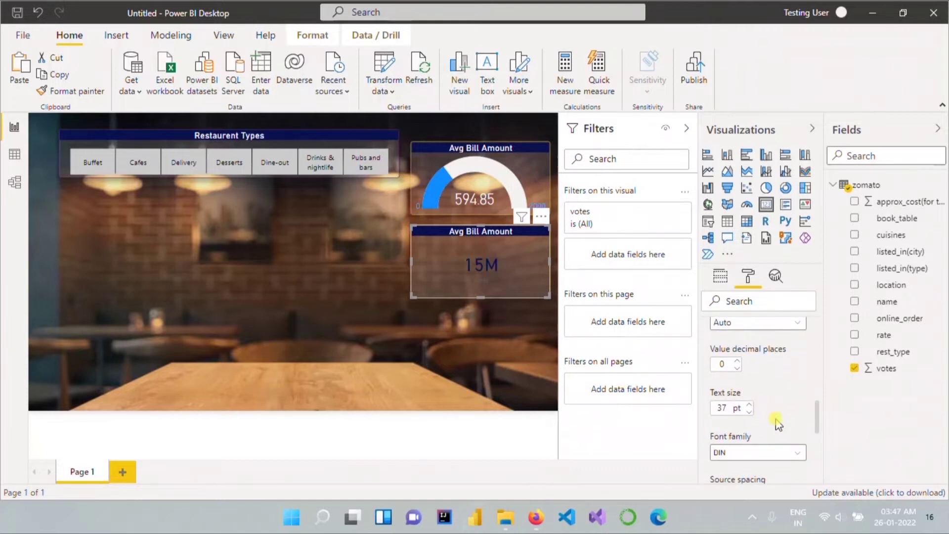
{"action": "left_click", "coordinate": [756, 452]}
{"action": "left_click", "coordinate": [758, 260]}
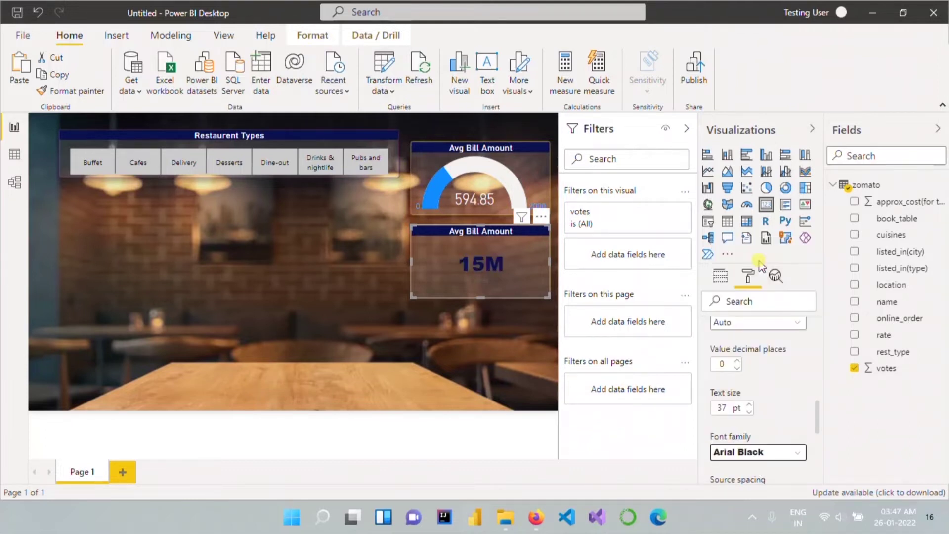
{"action": "left_click", "coordinate": [778, 452]}
{"action": "scroll", "coordinate": [731, 279], "scroll_direction": "down", "scroll_amount": 1}
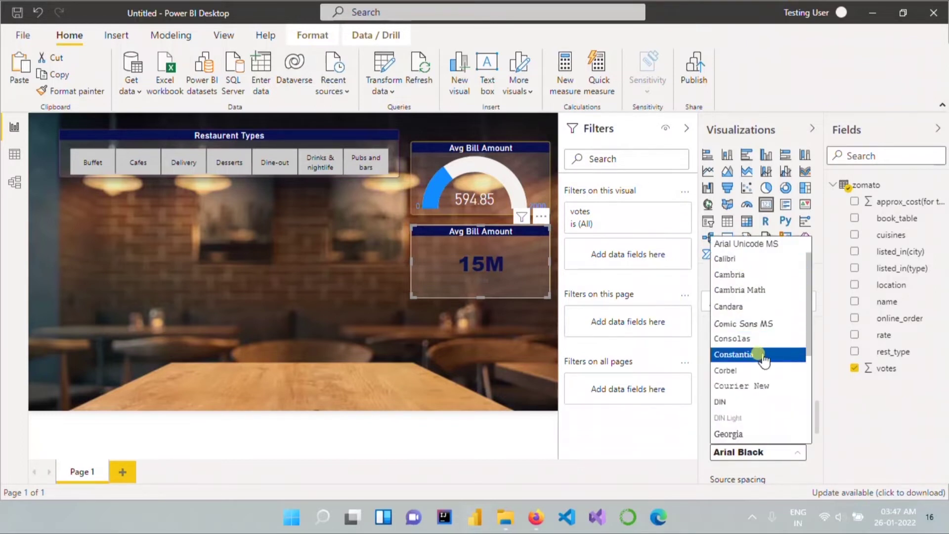
{"action": "left_click", "coordinate": [760, 245]}
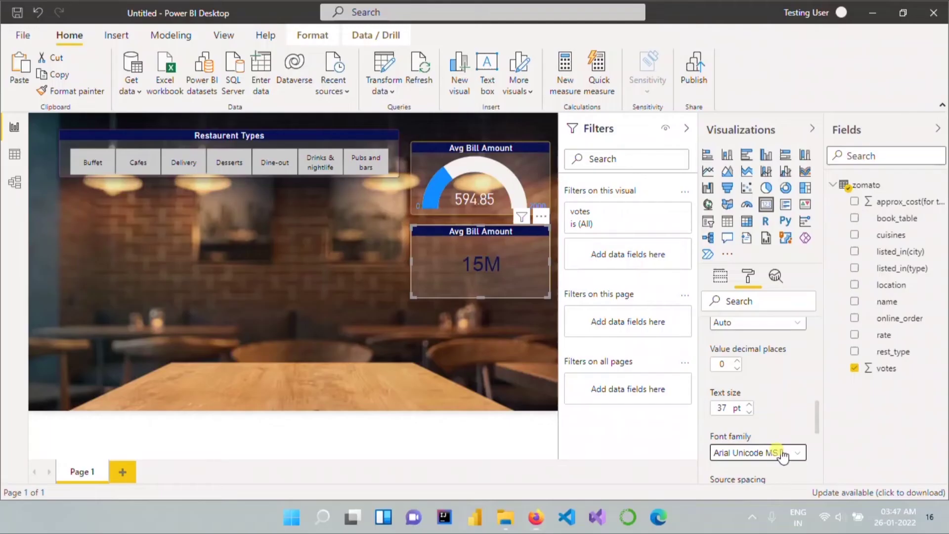
{"action": "left_click", "coordinate": [783, 456]}
{"action": "scroll", "coordinate": [763, 332], "scroll_direction": "down", "scroll_amount": 2}
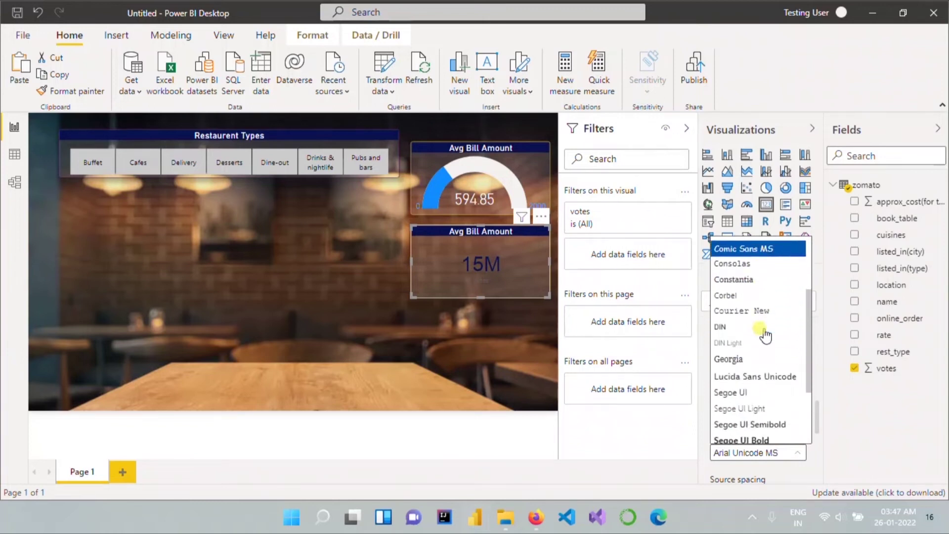
{"action": "scroll", "coordinate": [765, 335], "scroll_direction": "down", "scroll_amount": 1}
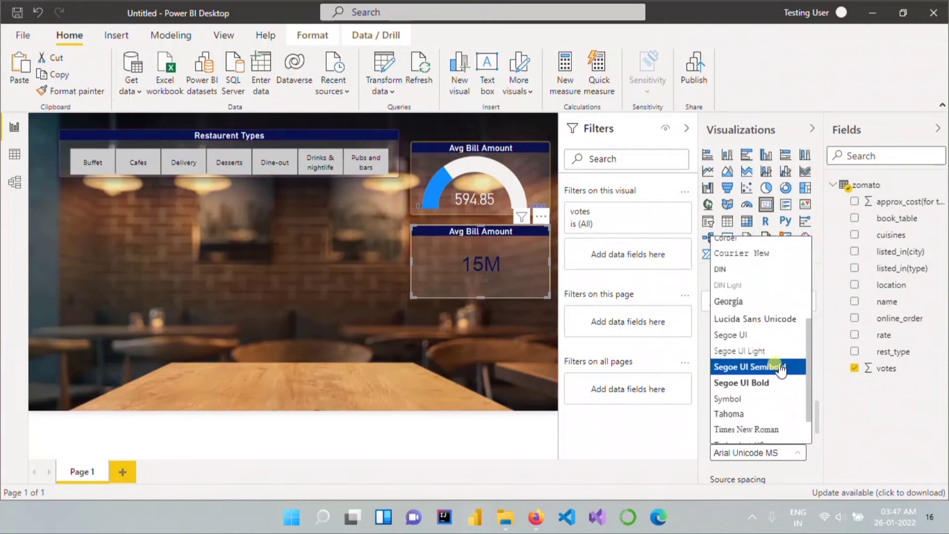
{"action": "left_click", "coordinate": [773, 366]}
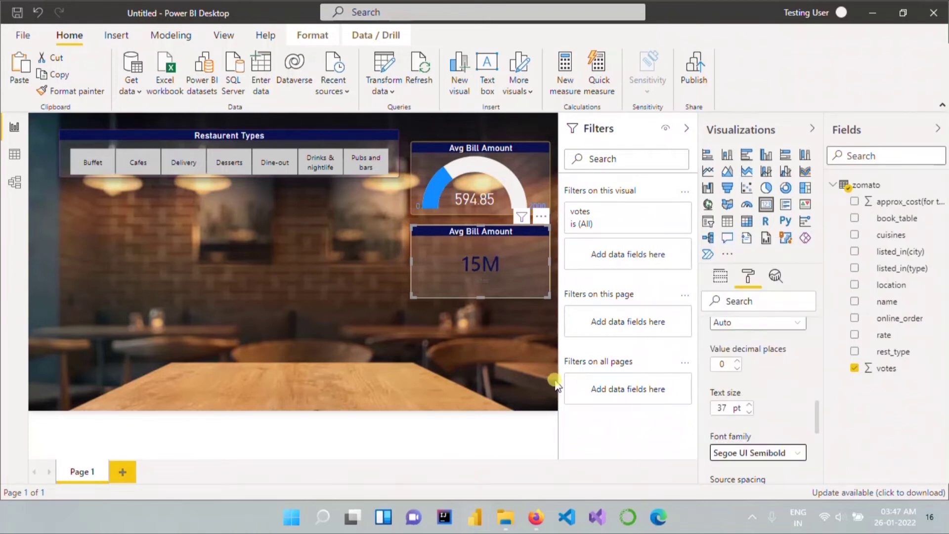
Step: Make the 15M card shorter and hide its category label
{"action": "left_click_drag", "start_coordinate": [549, 297], "coordinate": [548, 273]}
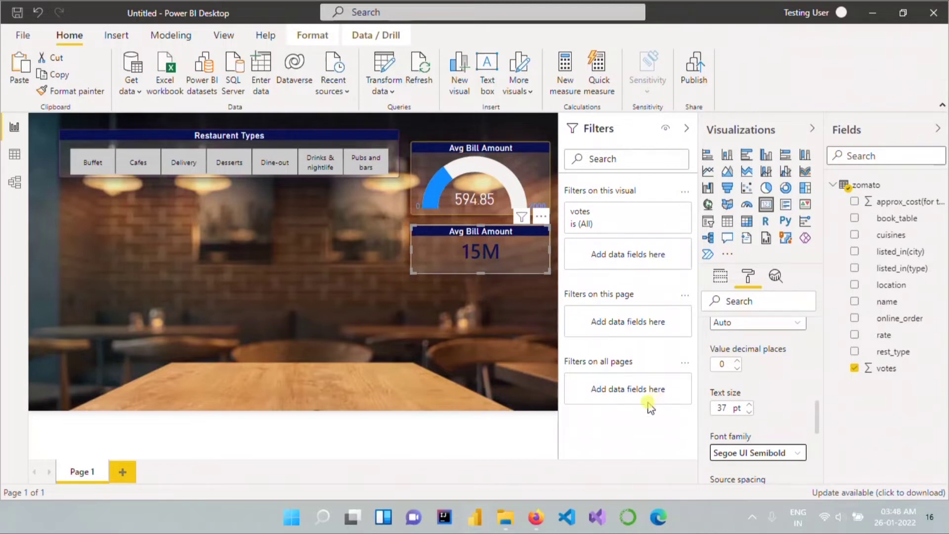
{"action": "scroll", "coordinate": [764, 439], "scroll_direction": "down", "scroll_amount": 5}
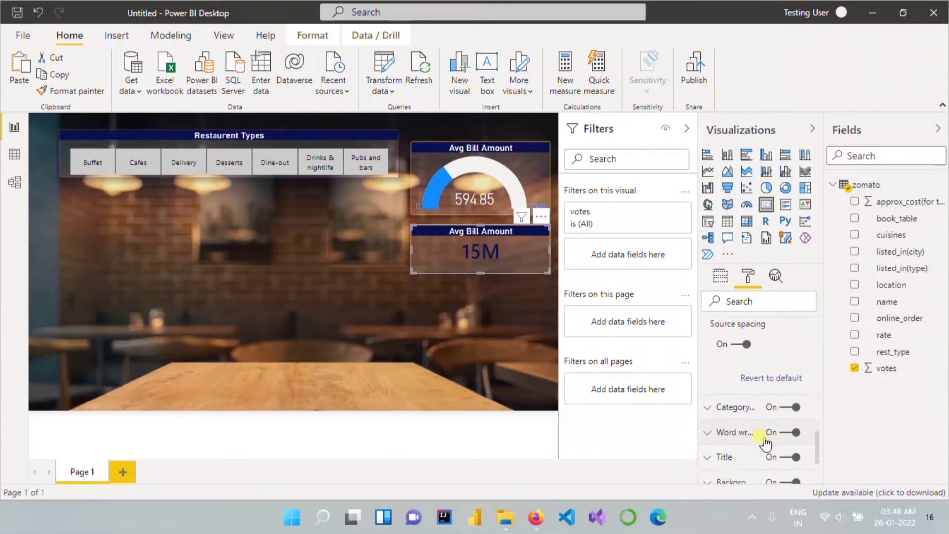
{"action": "left_click", "coordinate": [790, 396]}
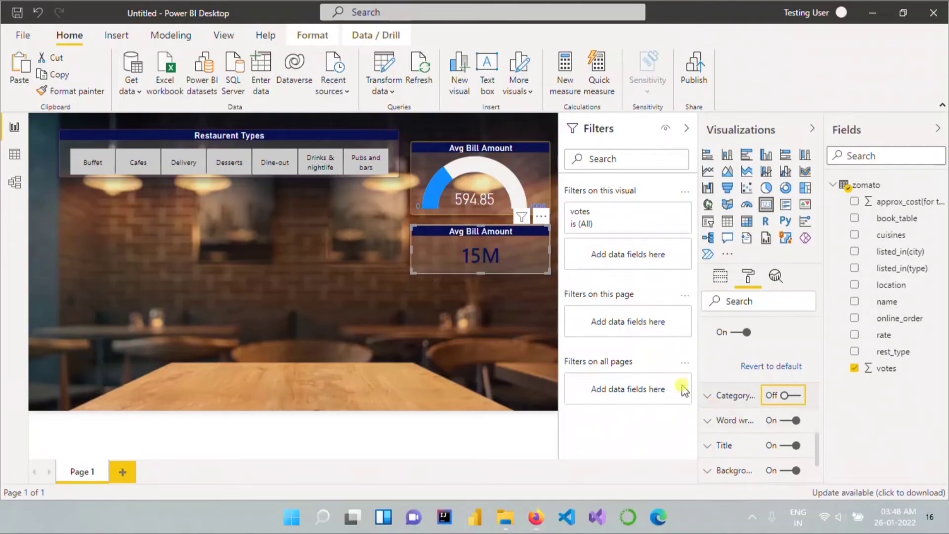
Step: Replace the card title Avg Bill Amount with Total Votes
{"action": "scroll", "coordinate": [727, 435], "scroll_direction": "down", "scroll_amount": 1}
{"action": "scroll", "coordinate": [728, 436], "scroll_direction": "down", "scroll_amount": 2}
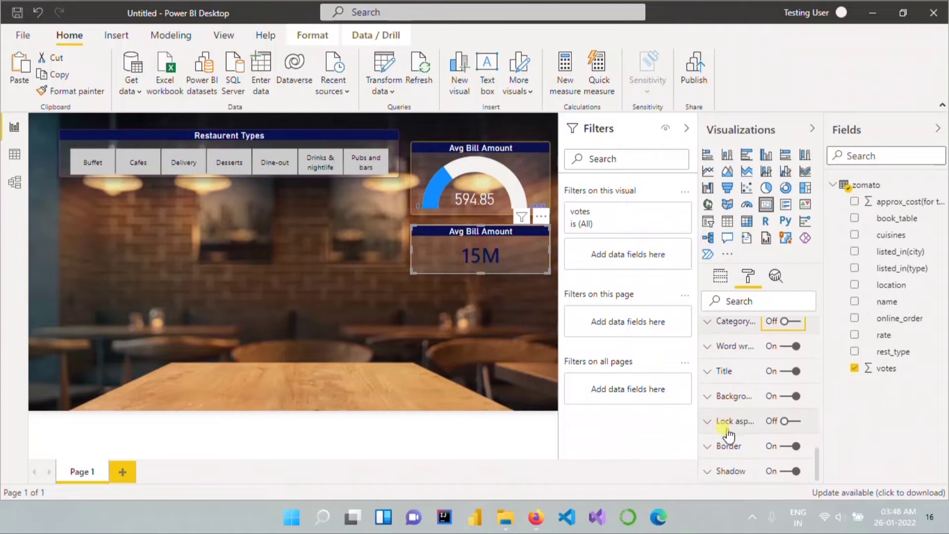
{"action": "left_click", "coordinate": [725, 370]}
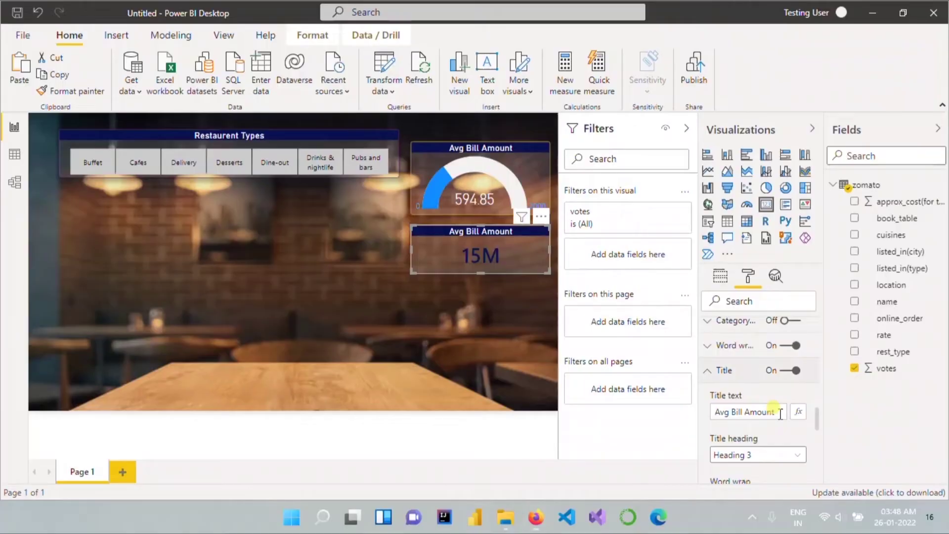
{"action": "left_click_drag", "start_coordinate": [780, 414], "coordinate": [655, 410]}
{"action": "type", "text": "Total Votes"}
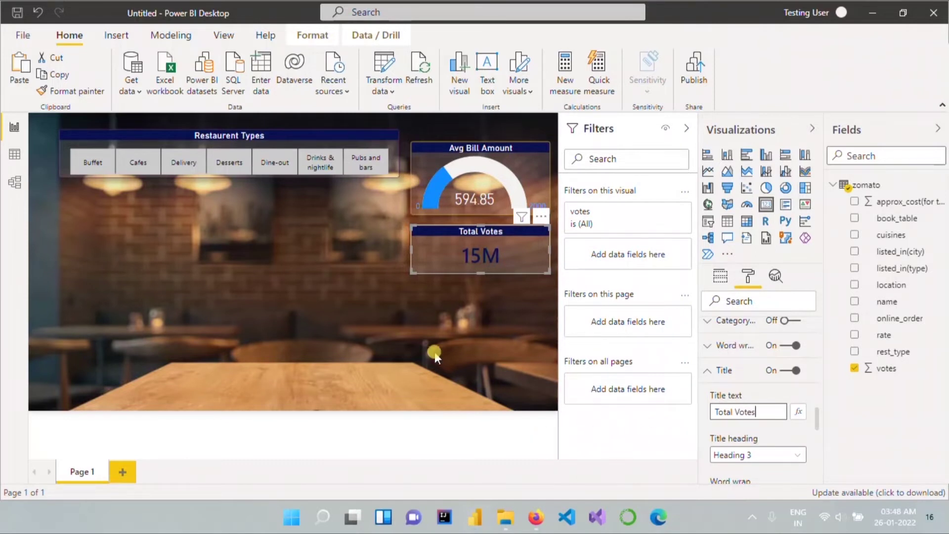
Step: Give the card a light yellow background and lower its transparency
{"action": "scroll", "coordinate": [776, 447], "scroll_direction": "down", "scroll_amount": 4}
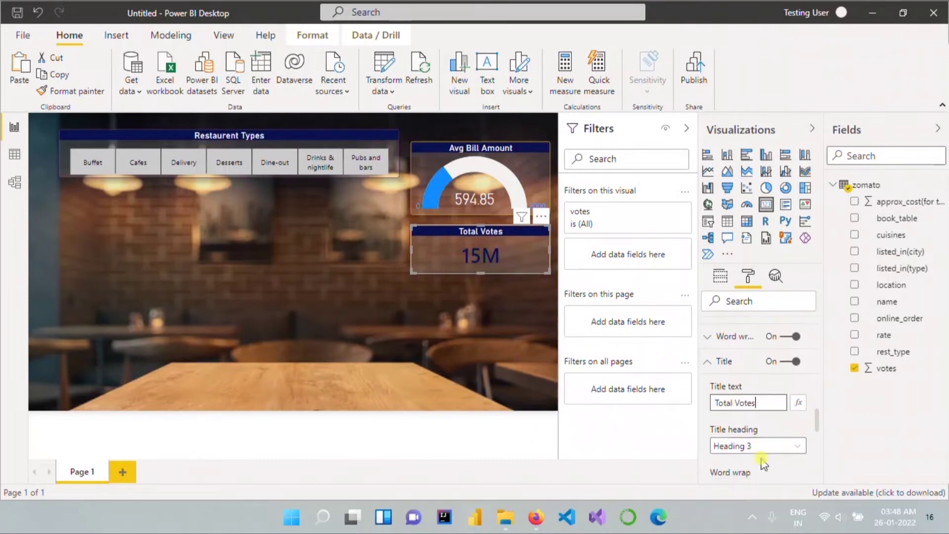
{"action": "scroll", "coordinate": [762, 463], "scroll_direction": "down", "scroll_amount": 3}
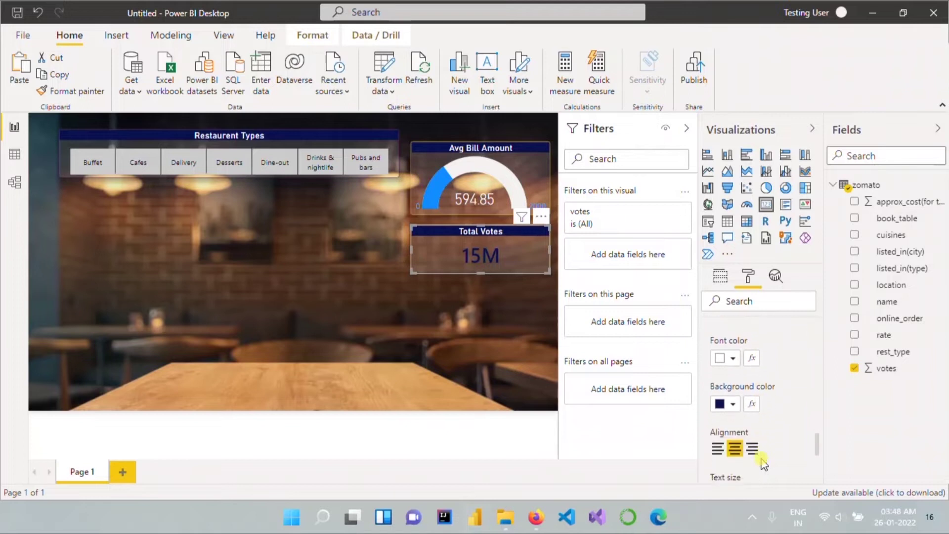
{"action": "scroll", "coordinate": [778, 369], "scroll_direction": "down", "scroll_amount": 5}
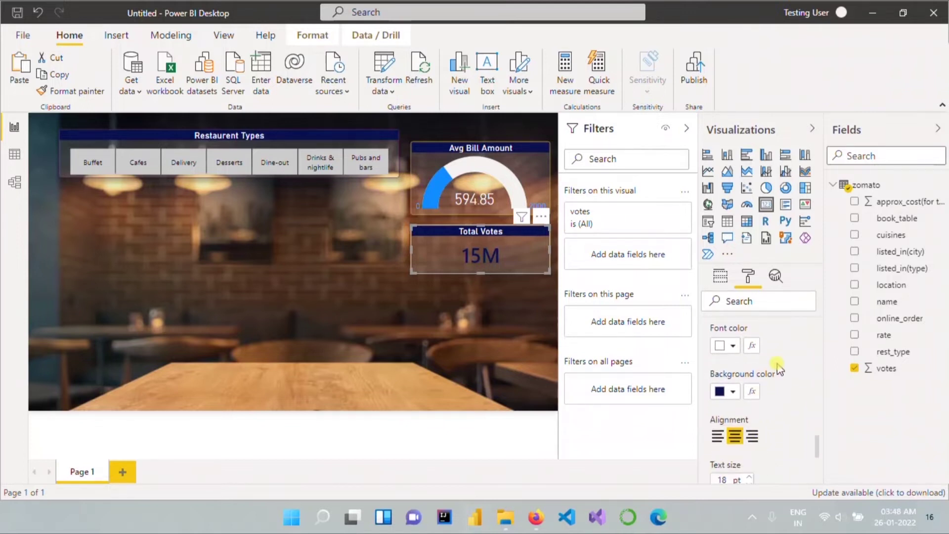
{"action": "scroll", "coordinate": [778, 365], "scroll_direction": "down", "scroll_amount": 2}
{"action": "left_click", "coordinate": [718, 381]}
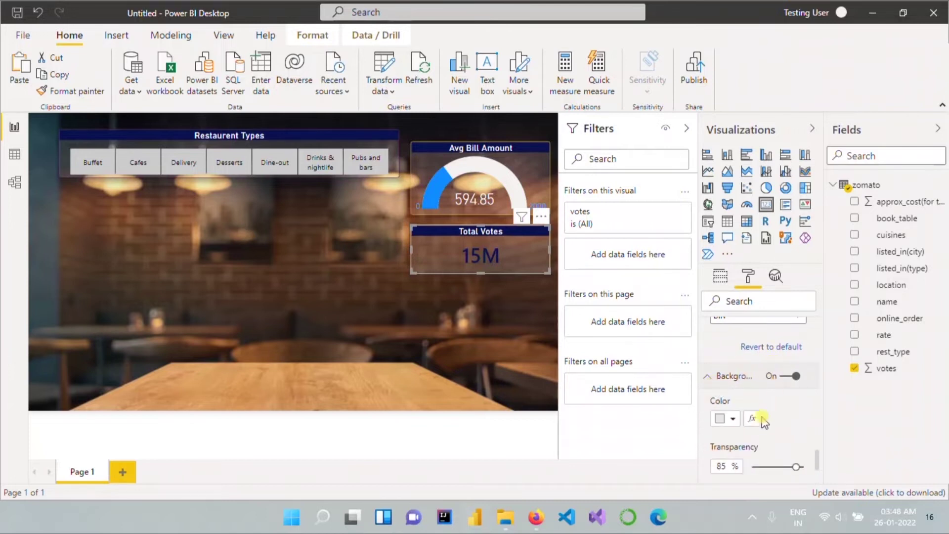
{"action": "left_click", "coordinate": [733, 419]}
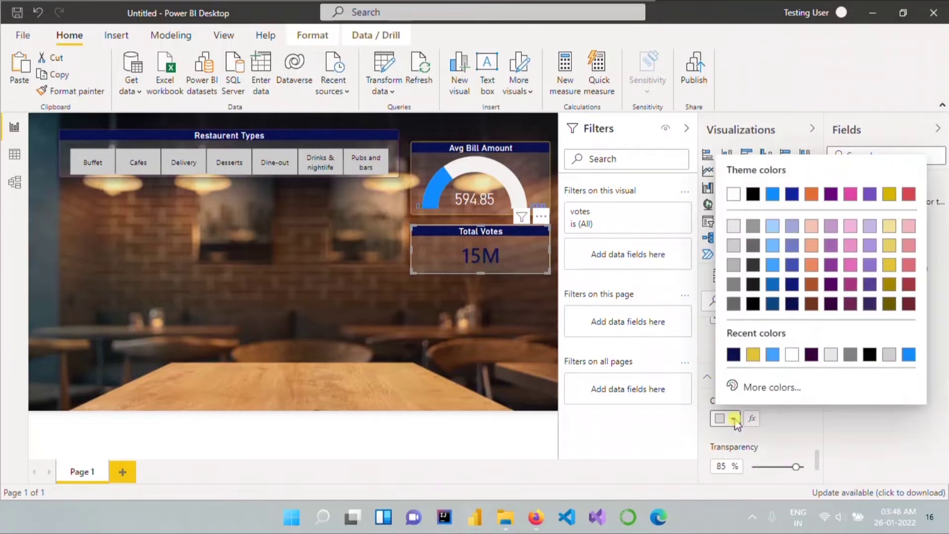
{"action": "left_click", "coordinate": [883, 230]}
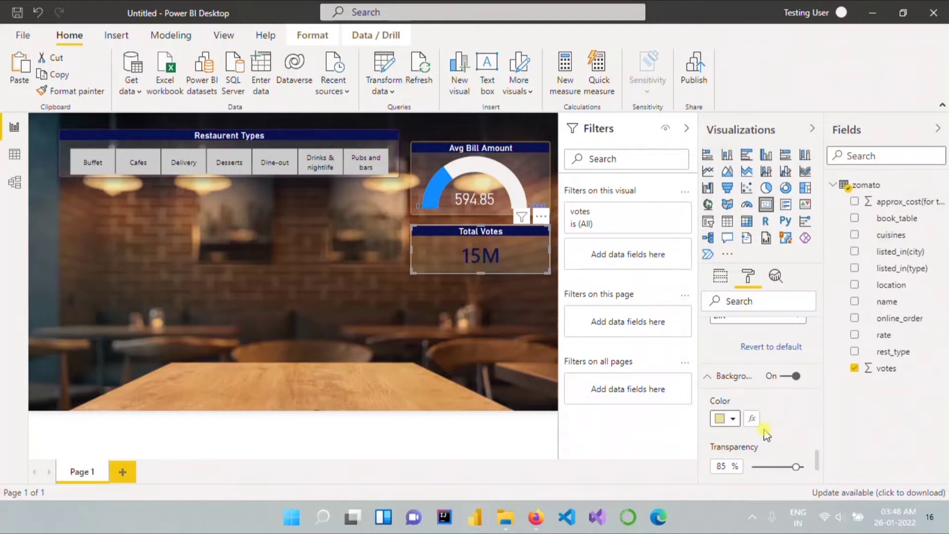
{"action": "scroll", "coordinate": [765, 434], "scroll_direction": "down", "scroll_amount": 2}
{"action": "mouse_move", "coordinate": [783, 398]}
{"action": "left_mouse_down"}
{"action": "mouse_move", "coordinate": [764, 400]}
{"action": "mouse_move", "coordinate": [779, 405]}
{"action": "left_mouse_up"}
Step: Change the background to custom #F6ECBA at 28% transparency
{"action": "left_click", "coordinate": [734, 359]}
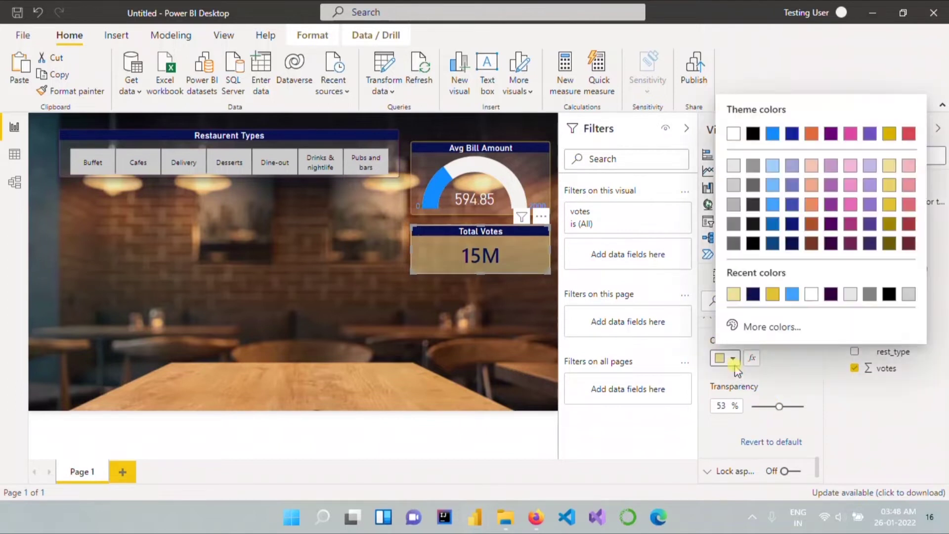
{"action": "left_click", "coordinate": [766, 325]}
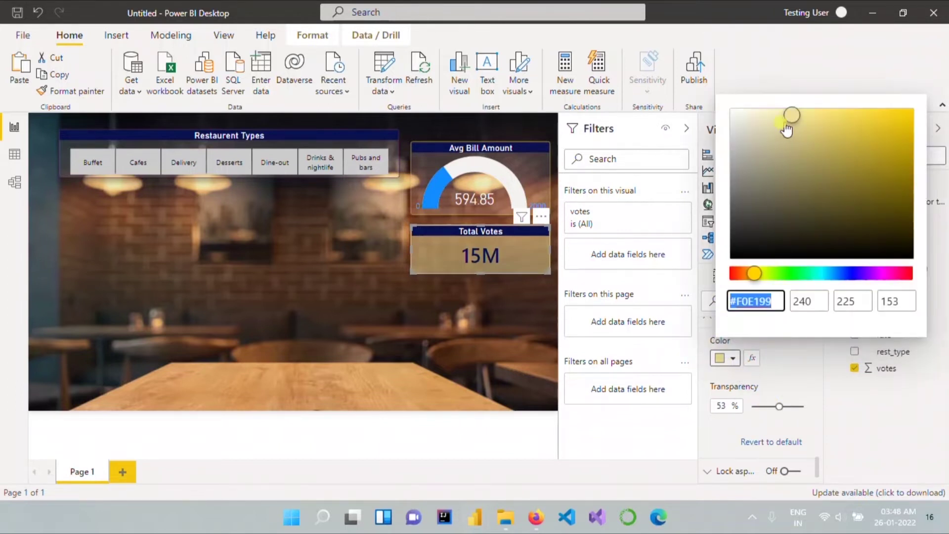
{"action": "left_click", "coordinate": [772, 116]}
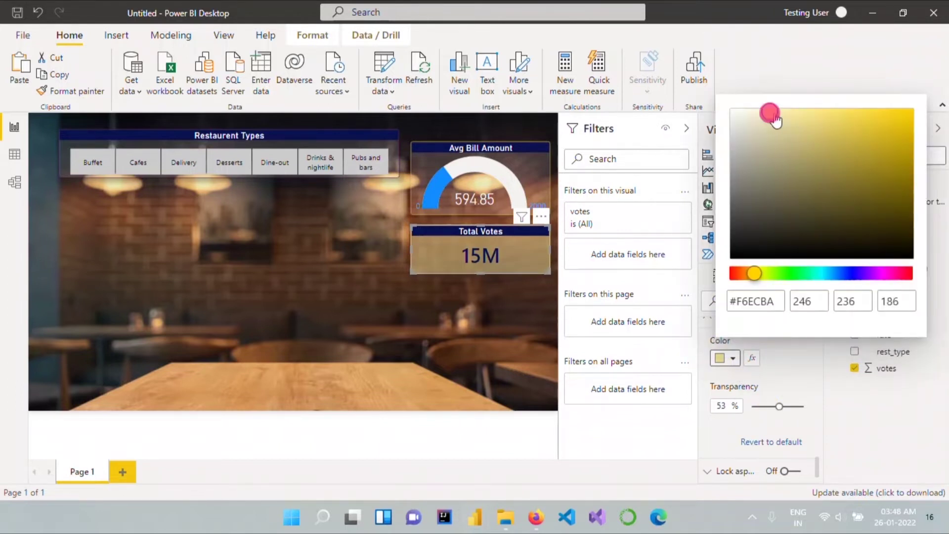
{"action": "left_click", "coordinate": [690, 459]}
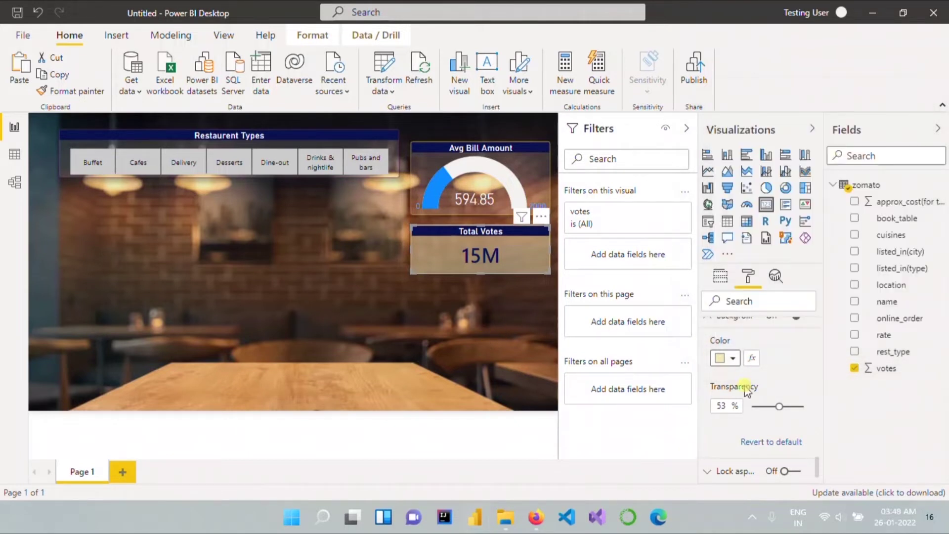
{"action": "left_click_drag", "start_coordinate": [779, 406], "coordinate": [767, 415]}
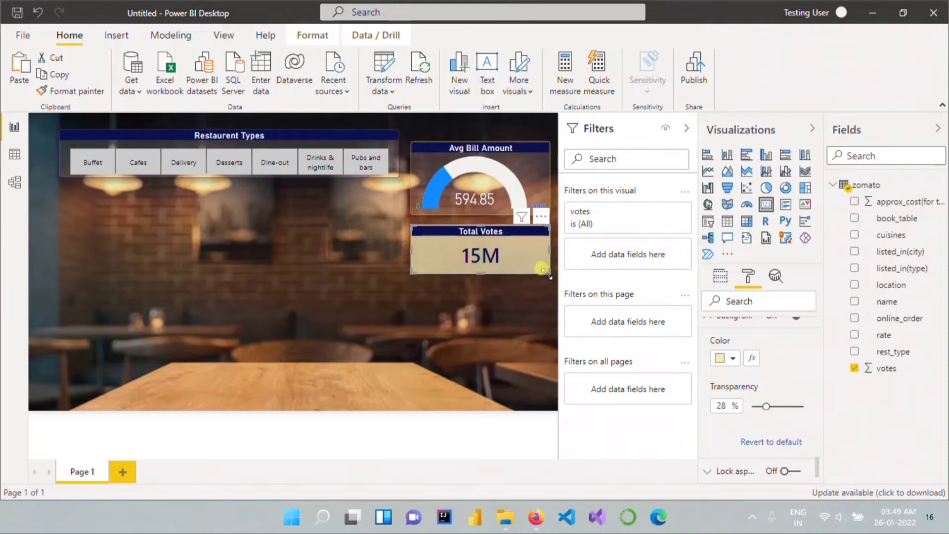
{"action": "left_click", "coordinate": [461, 314]}
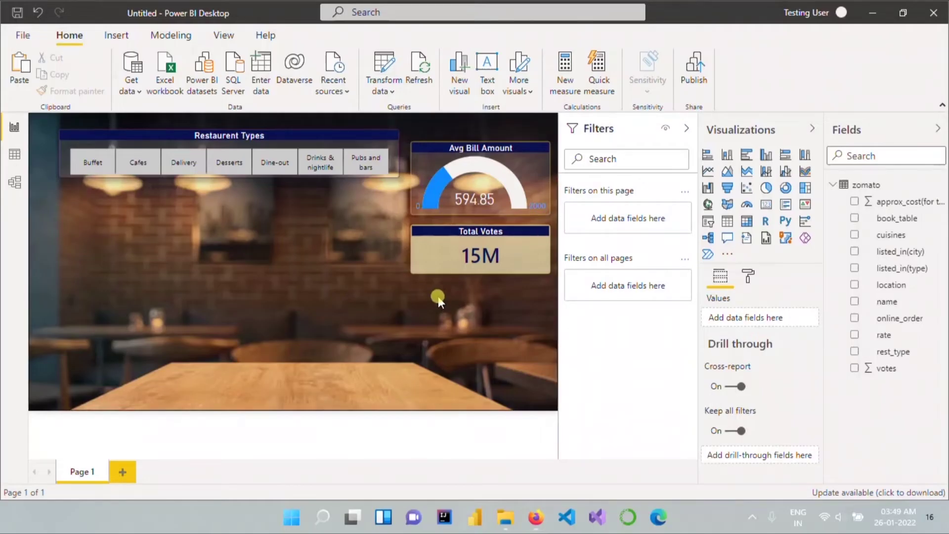
{"action": "left_click", "coordinate": [514, 230]}
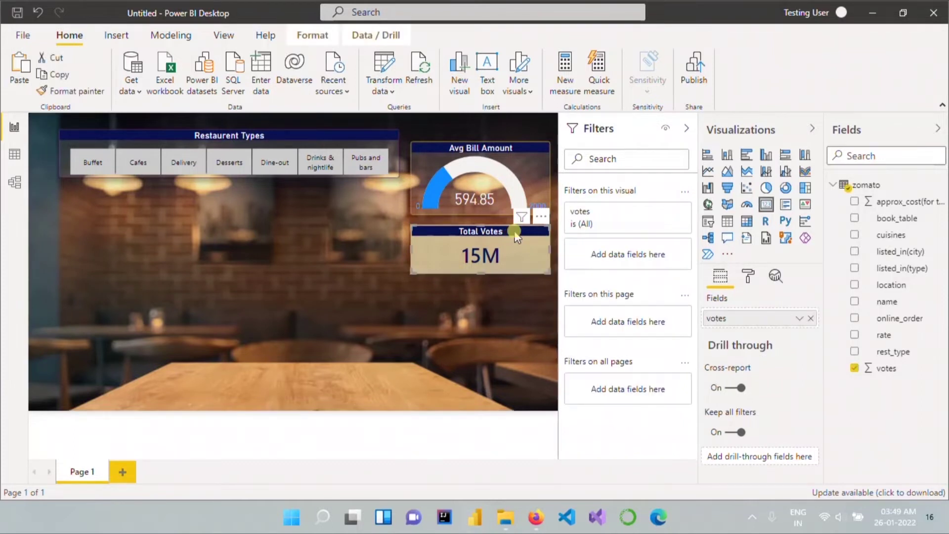
Step: Copy-paste the Total Votes card and move the duplicate below the original
{"action": "key", "text": "ctrl+c"}
{"action": "key", "text": "ctrl+v"}
{"action": "left_click_drag", "start_coordinate": [514, 230], "coordinate": [514, 299]}
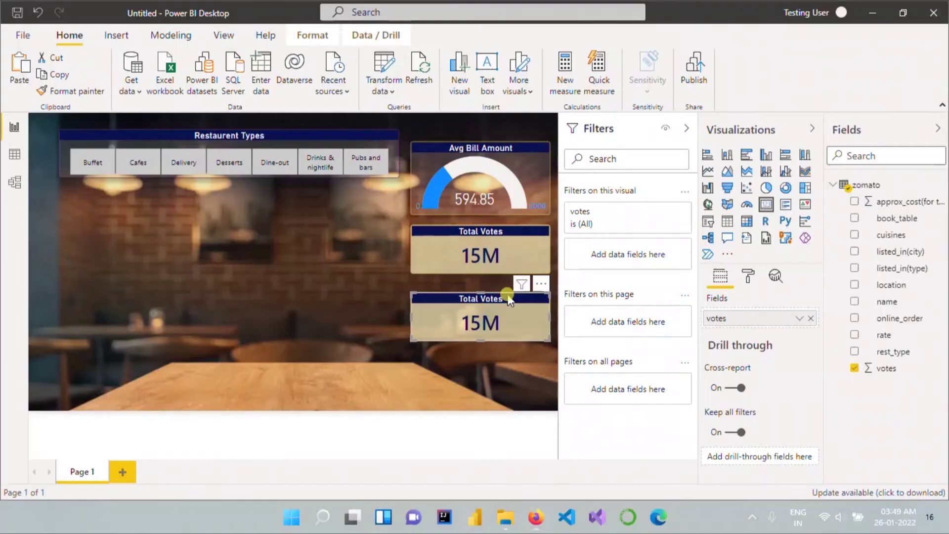
Step: Retitle the duplicate card Avg Rating
{"action": "left_click", "coordinate": [747, 278]}
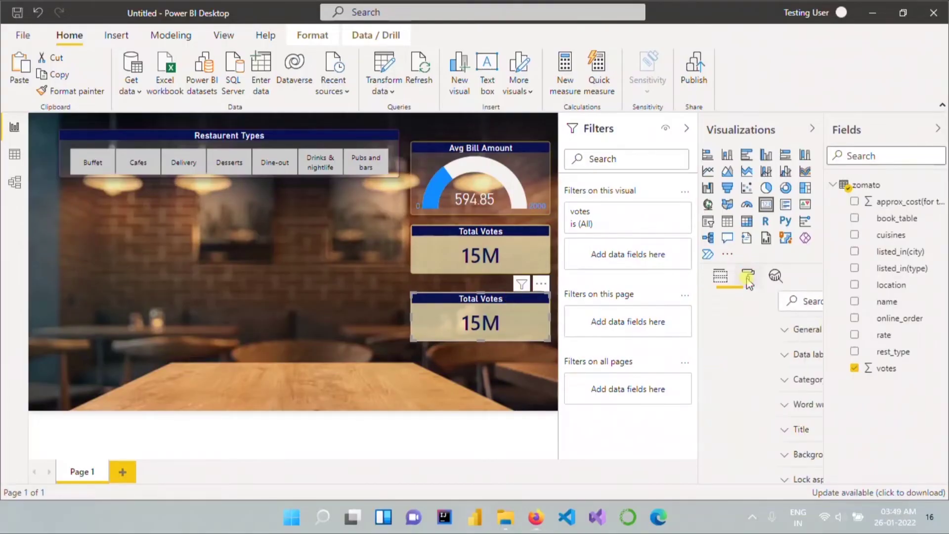
{"action": "left_click", "coordinate": [708, 434]}
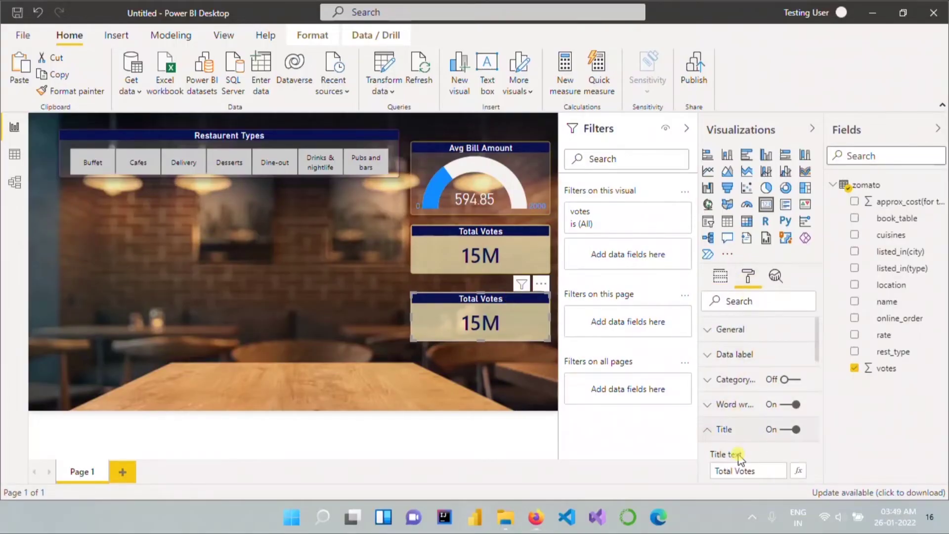
{"action": "left_click_drag", "start_coordinate": [766, 470], "coordinate": [664, 475]}
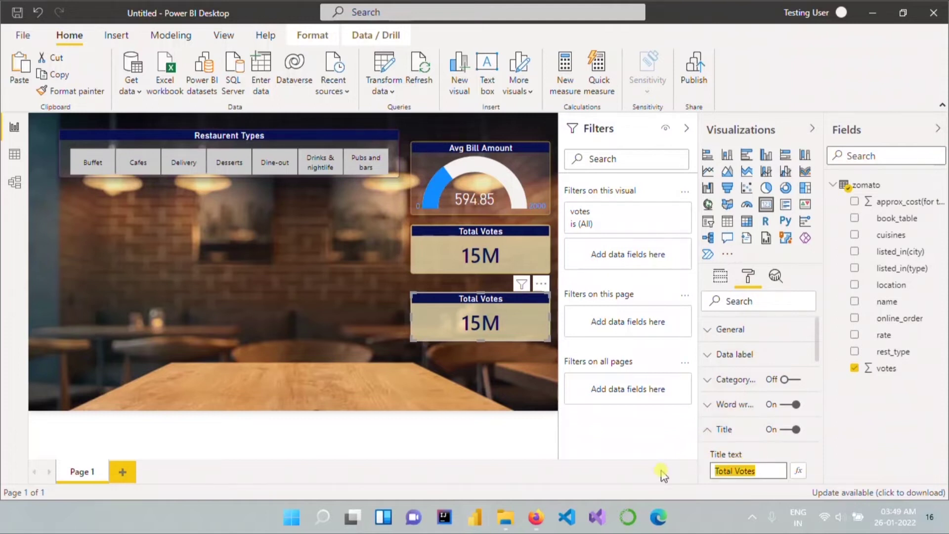
{"action": "type", "text": "Avg R"}
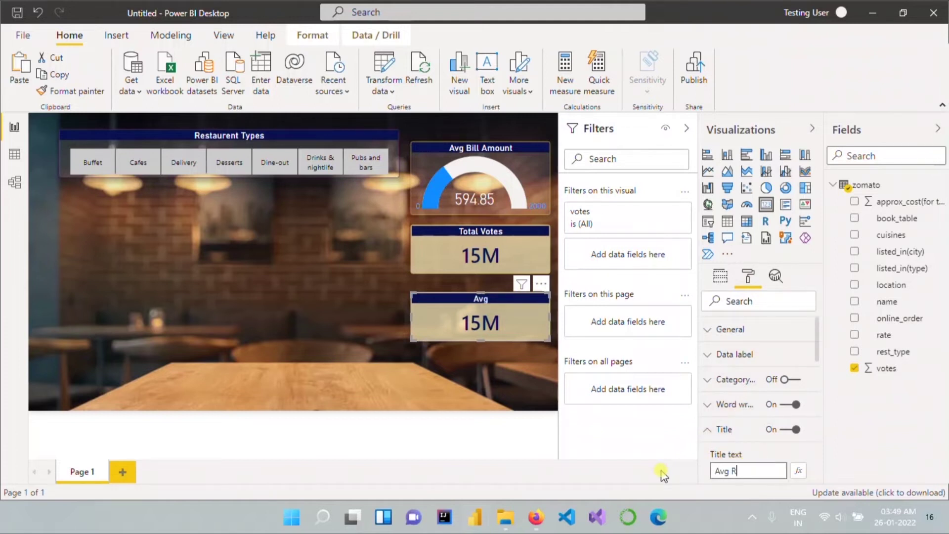
{"action": "type", "text": "ating"}
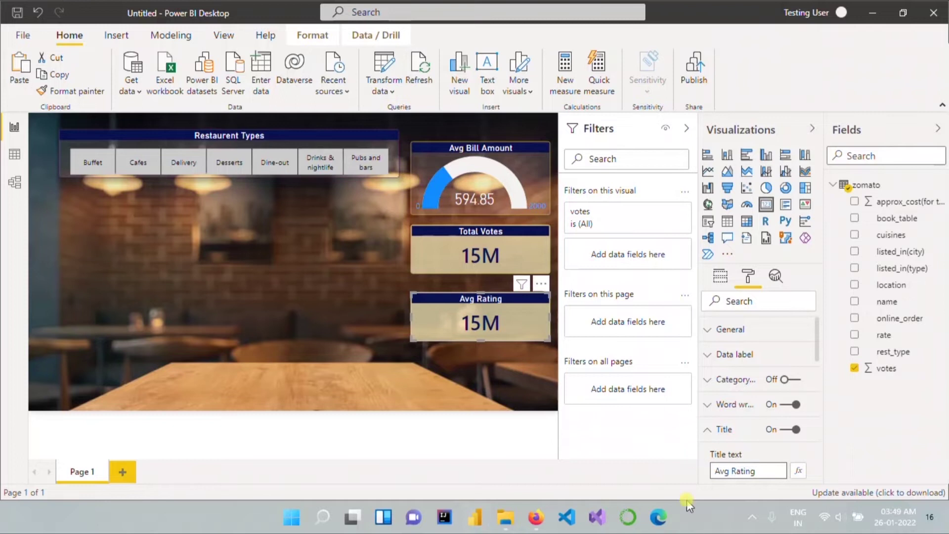
{"action": "left_click", "coordinate": [509, 377]}
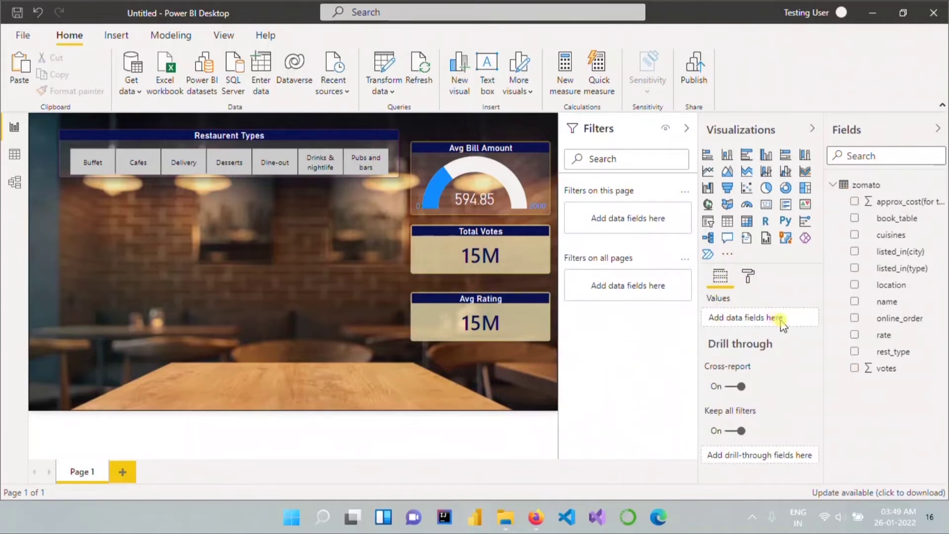
{"action": "left_click", "coordinate": [526, 311]}
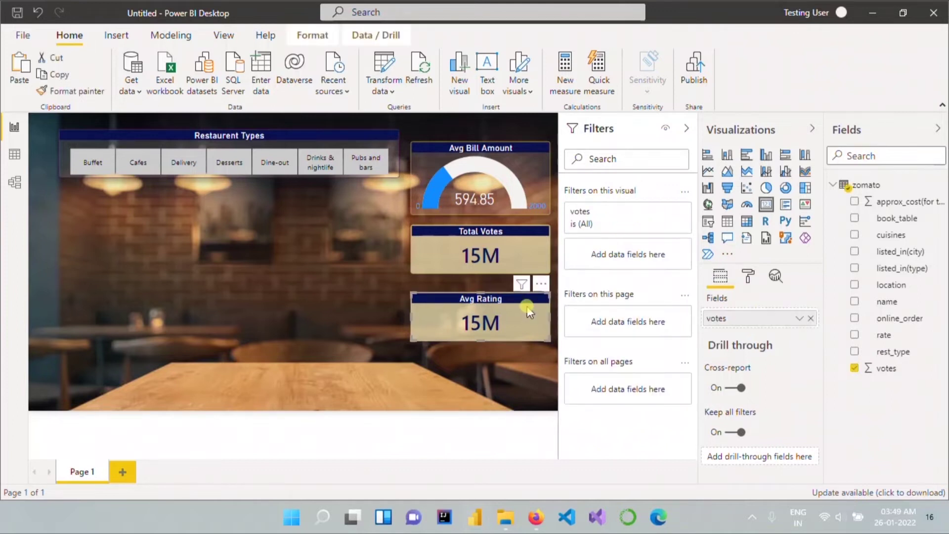
Step: Replace votes with rate on the Avg Rating card, check the zomato raw data, and open Power Query Editor
{"action": "left_click", "coordinate": [810, 318]}
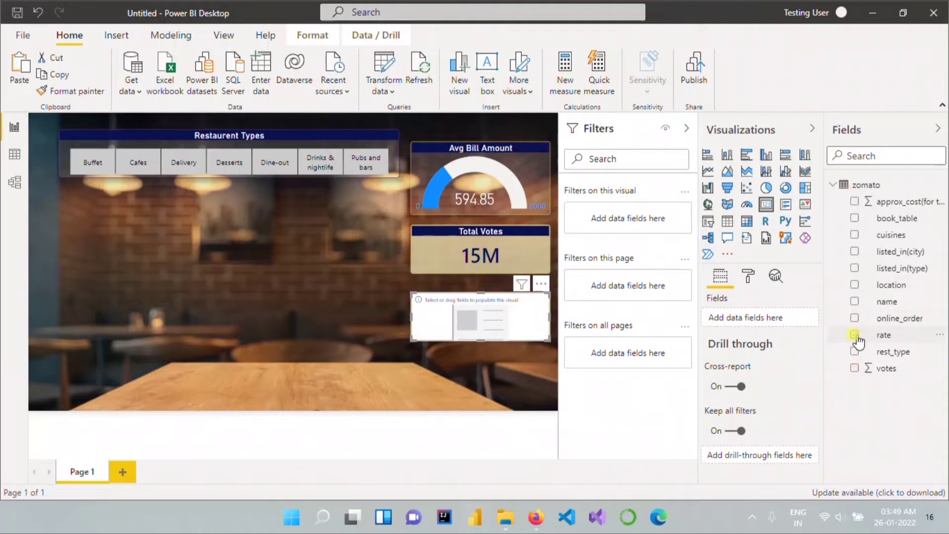
{"action": "left_click", "coordinate": [852, 336]}
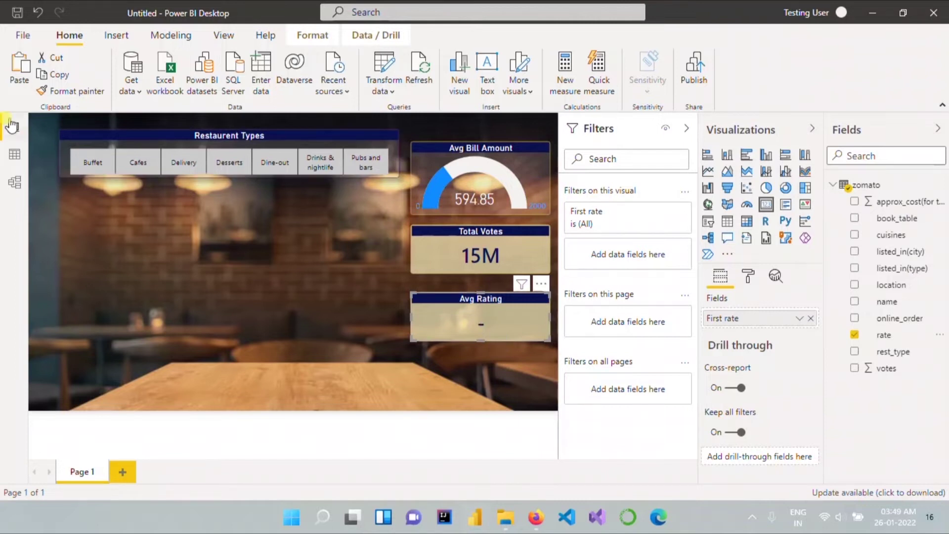
{"action": "left_click", "coordinate": [16, 166]}
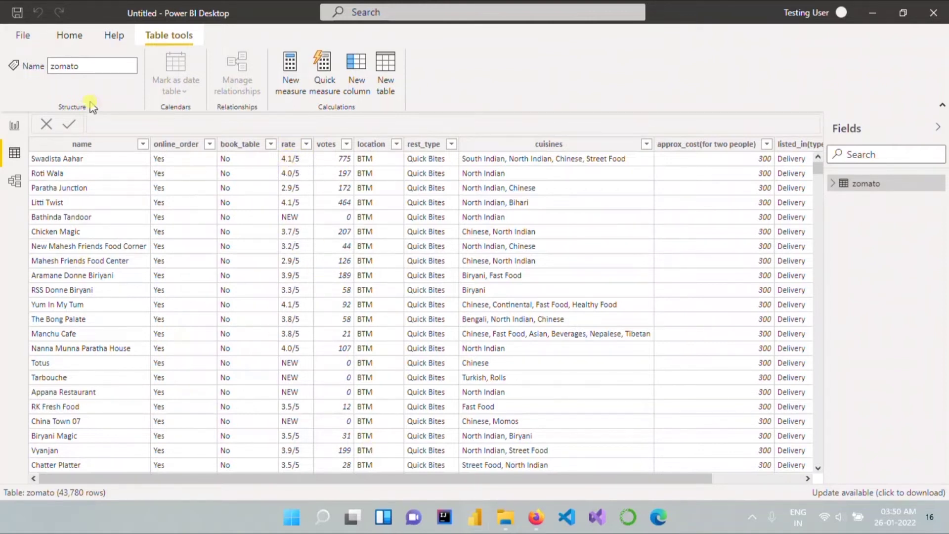
{"action": "left_click", "coordinate": [15, 127]}
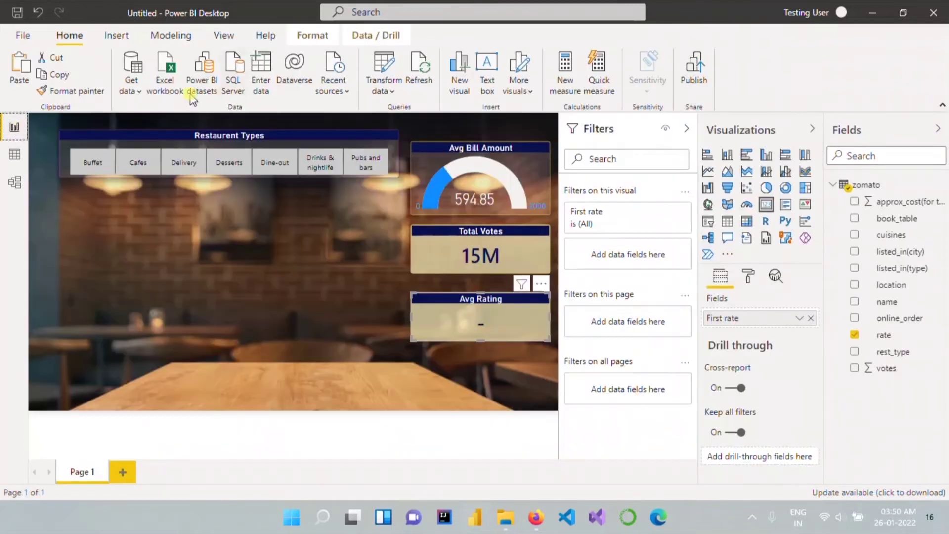
{"action": "left_click", "coordinate": [390, 64]}
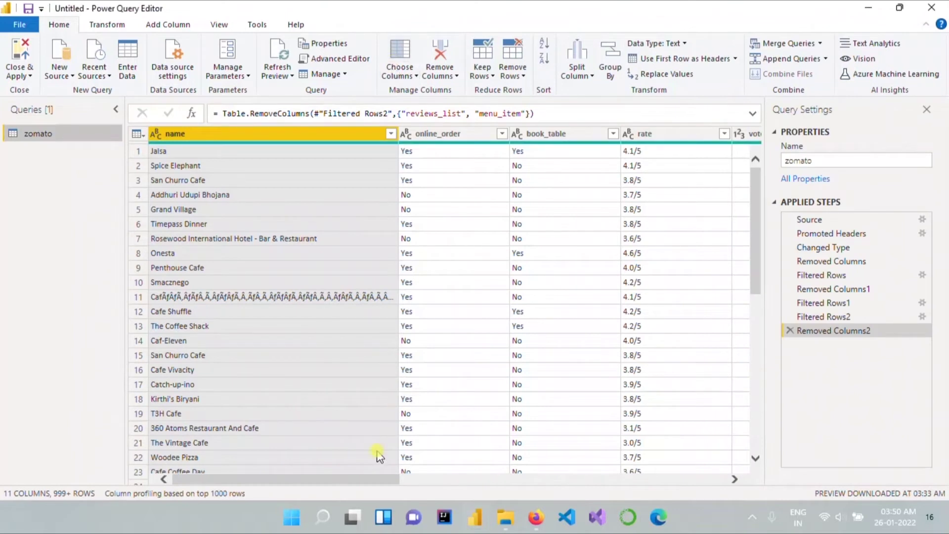
{"action": "left_click_drag", "start_coordinate": [362, 480], "coordinate": [457, 480]}
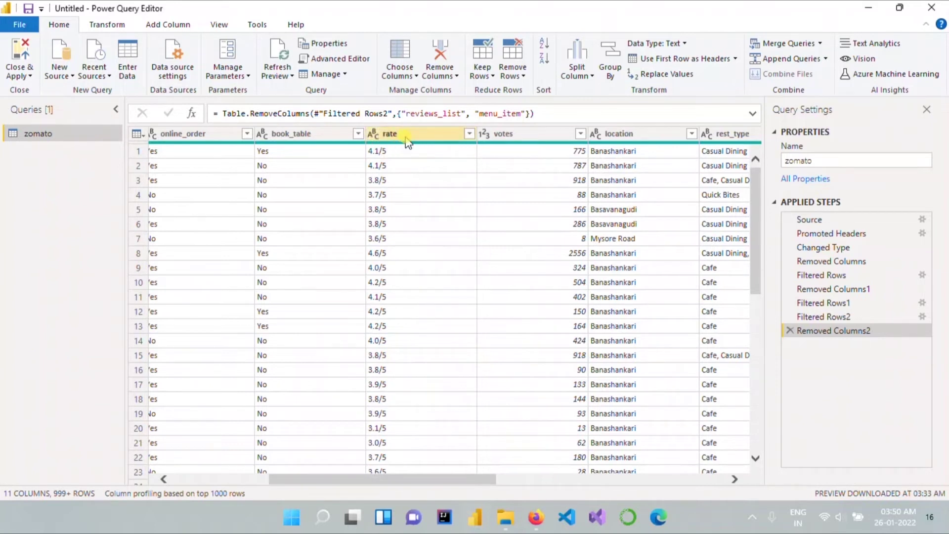
{"action": "key", "text": "alt+Tab"}
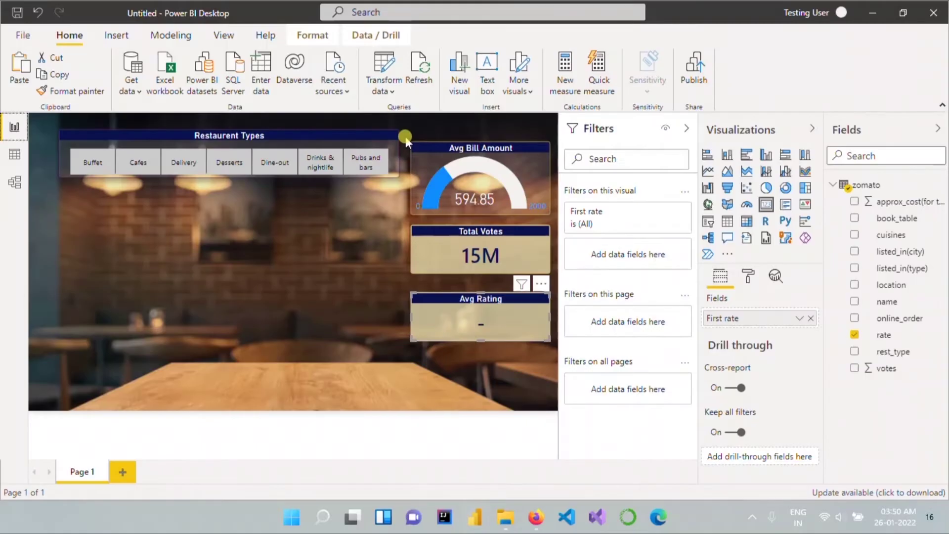
{"action": "key", "text": "alt+Tab"}
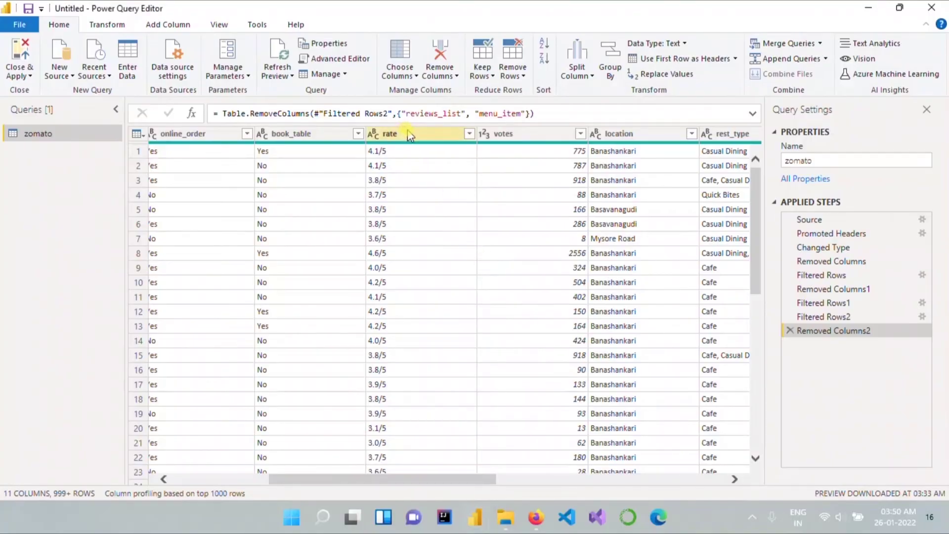
{"action": "left_click", "coordinate": [375, 133]}
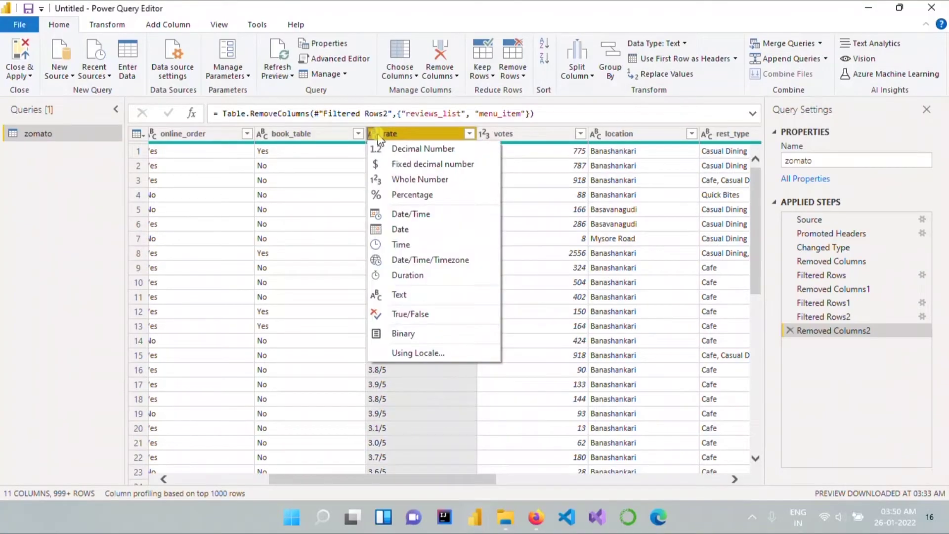
{"action": "left_click", "coordinate": [442, 150]}
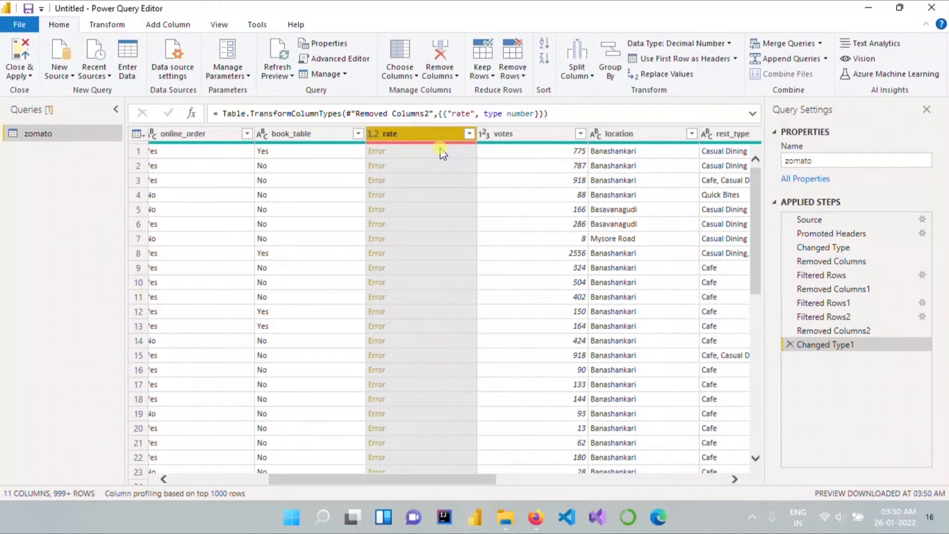
{"action": "left_click", "coordinate": [791, 345]}
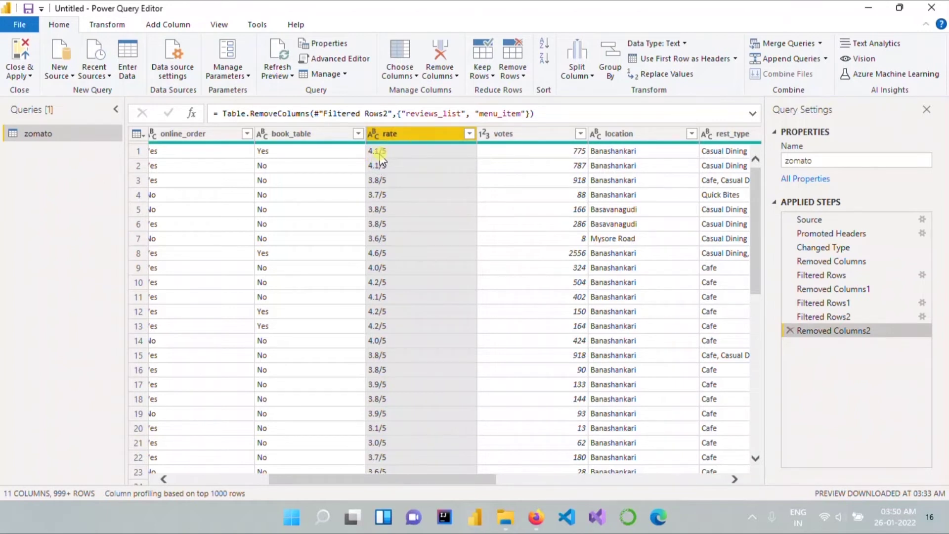
{"action": "left_click", "coordinate": [406, 153]}
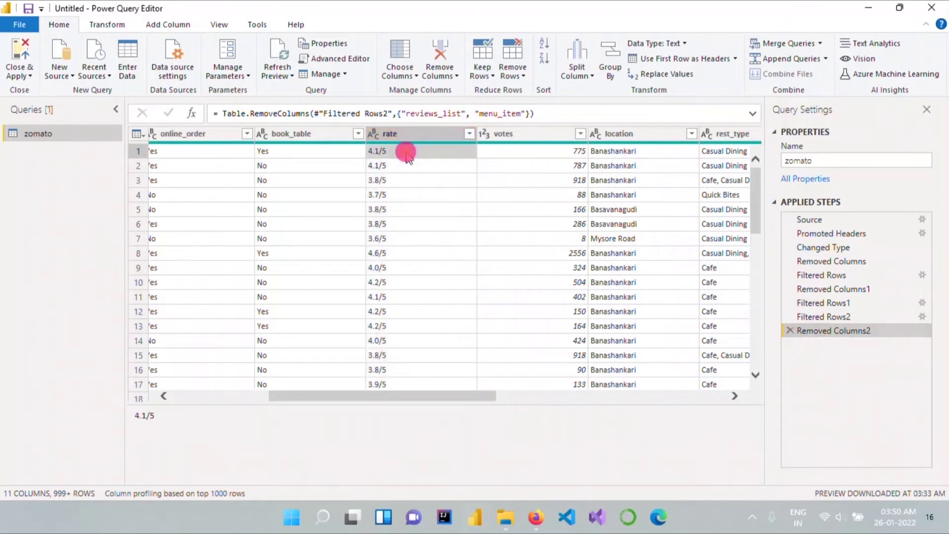
{"action": "left_click", "coordinate": [425, 134]}
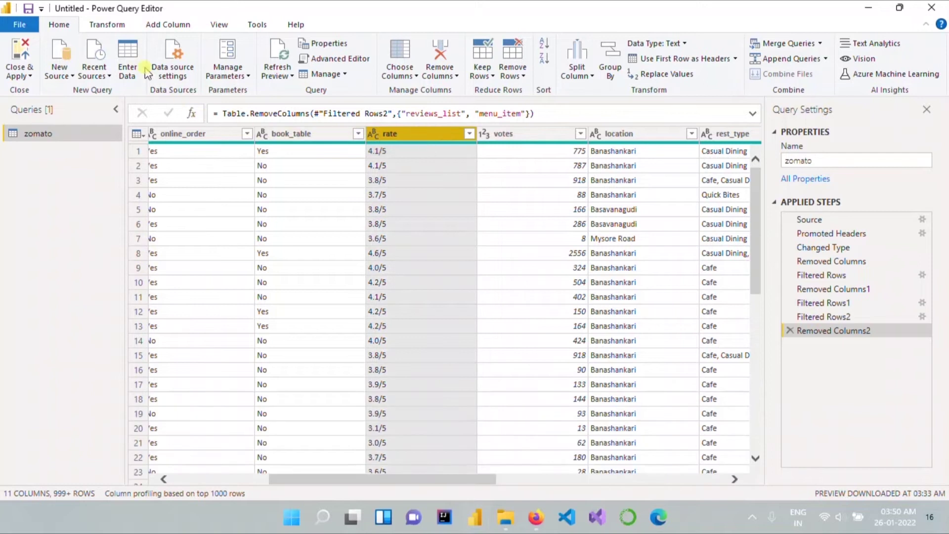
Step: Extract the text before the '/' delimiter in the rate column, turning 4.1/5 into 4.1
{"action": "left_click", "coordinate": [122, 28]}
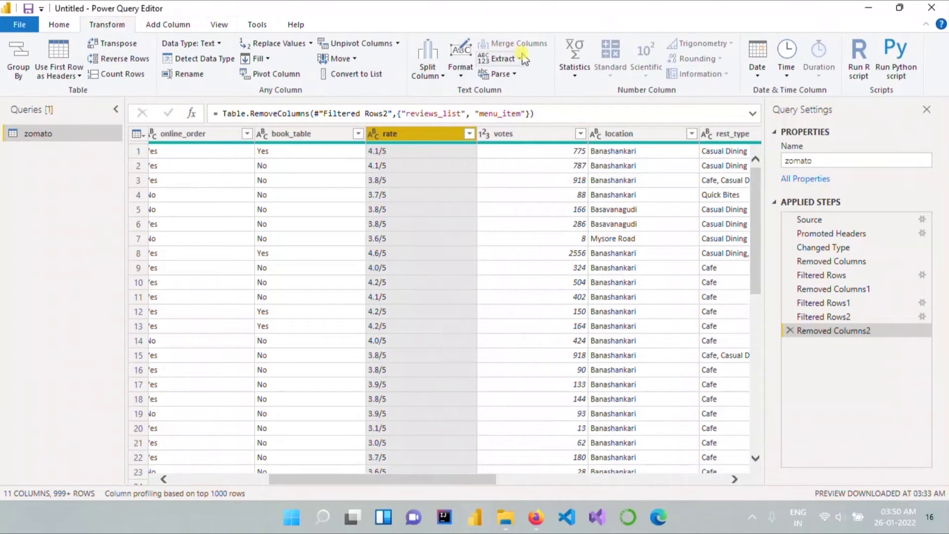
{"action": "left_click", "coordinate": [519, 60]}
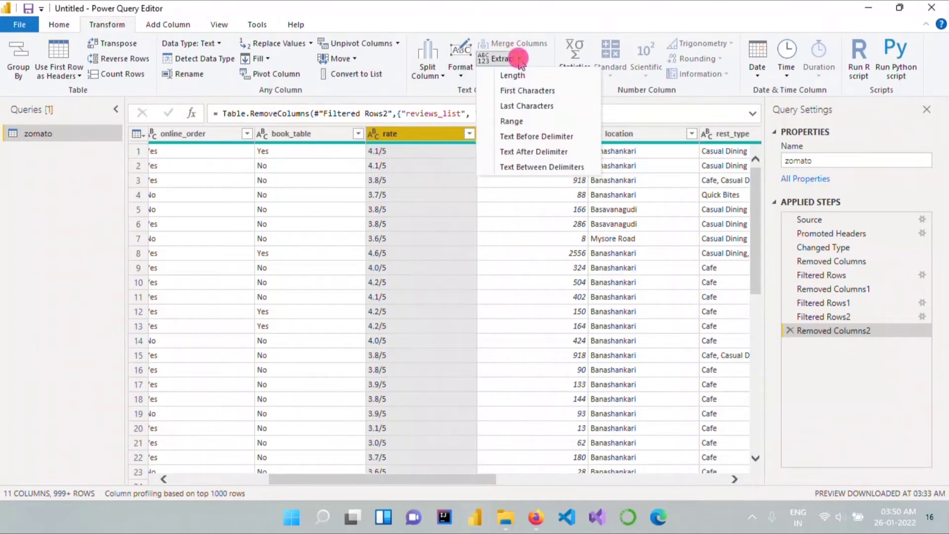
{"action": "left_click", "coordinate": [586, 139]}
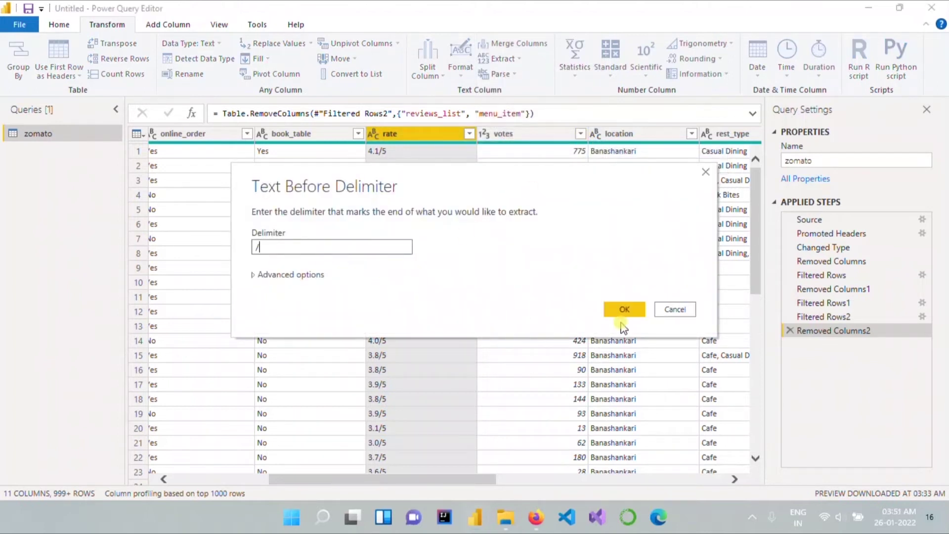
{"action": "left_click", "coordinate": [633, 309]}
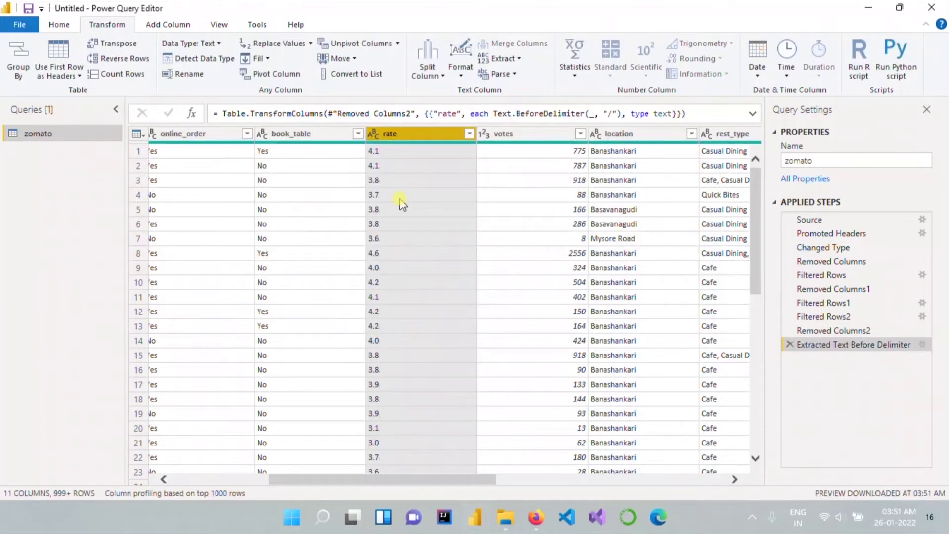
{"action": "left_click", "coordinate": [376, 137]}
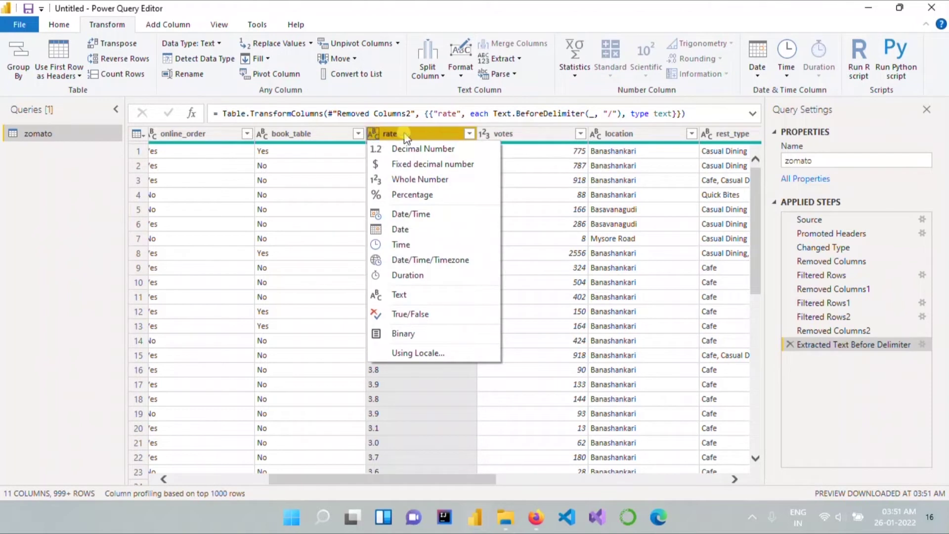
Step: Change the rate column's data type to Decimal Number and review its values
{"action": "left_click", "coordinate": [418, 150]}
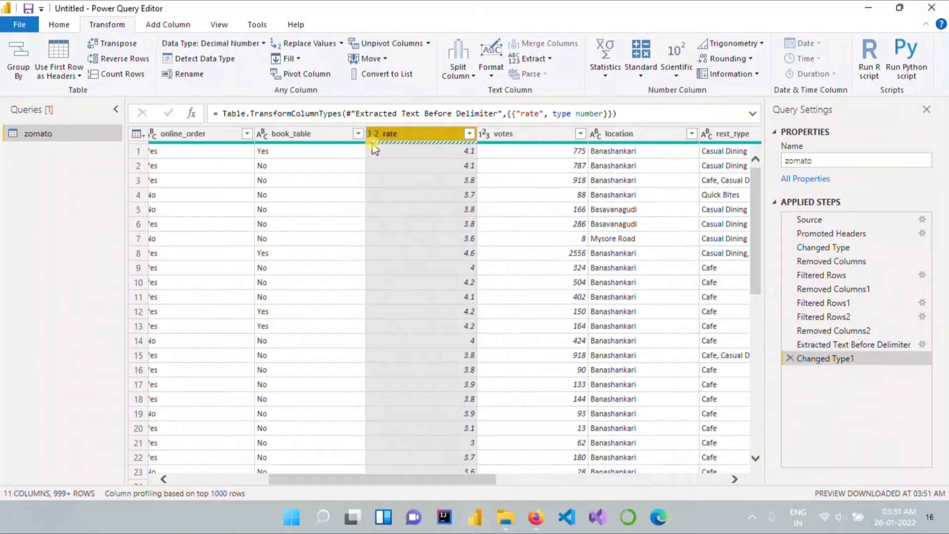
{"action": "mouse_move", "coordinate": [373, 146]}
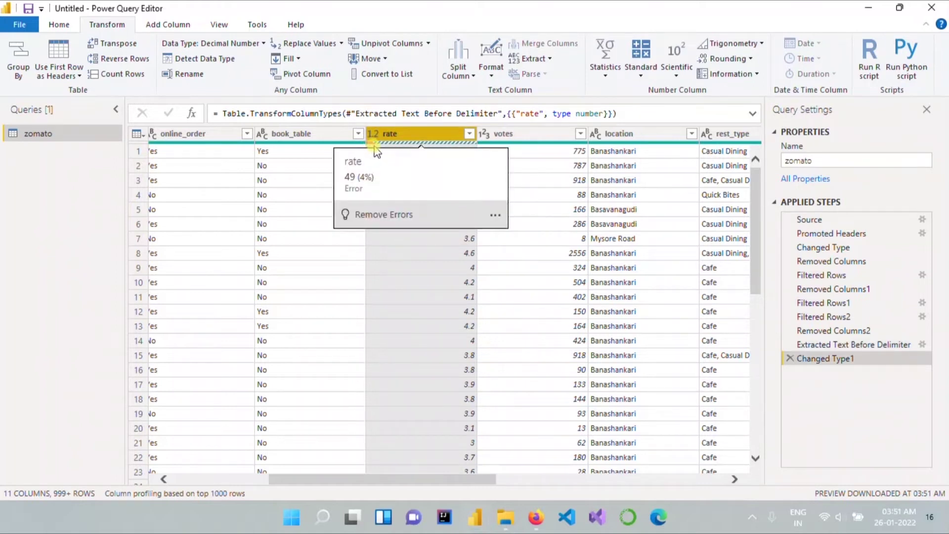
{"action": "left_click", "coordinate": [469, 133]}
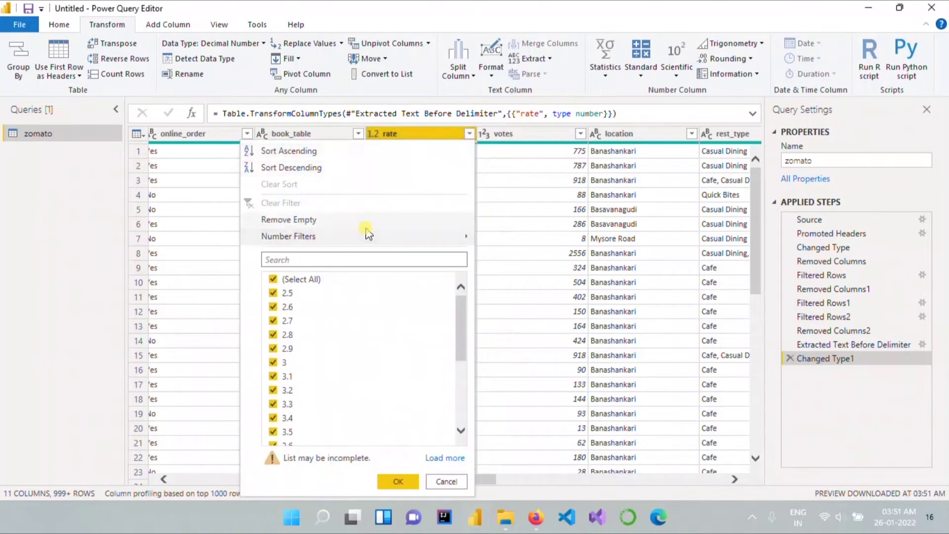
{"action": "left_click", "coordinate": [469, 134]}
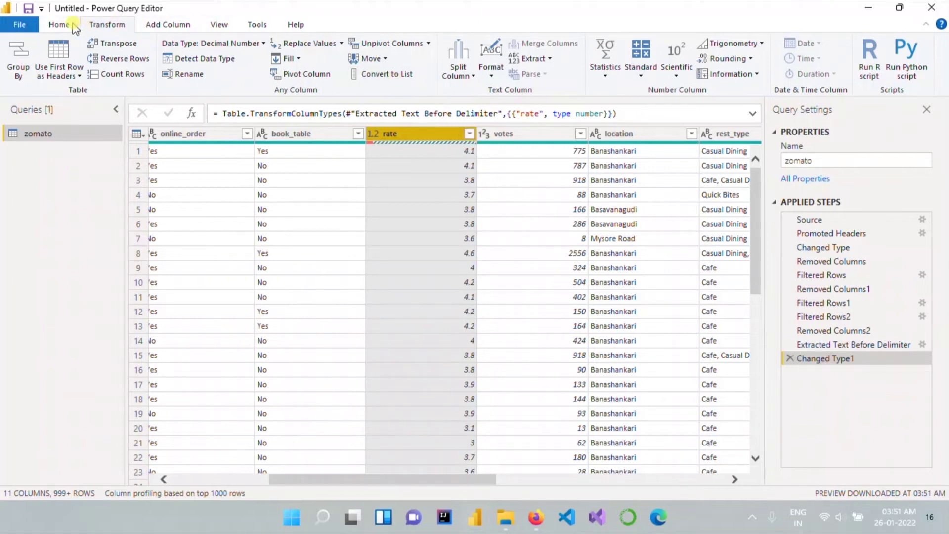
{"action": "left_click", "coordinate": [536, 58]}
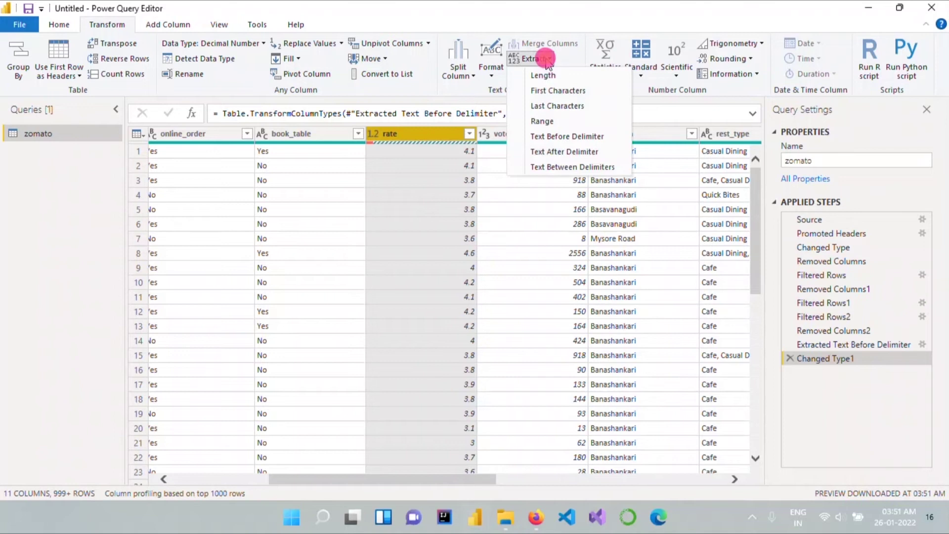
Step: Remove the rows with errors in rate and apply the query changes to the report
{"action": "left_click", "coordinate": [59, 25]}
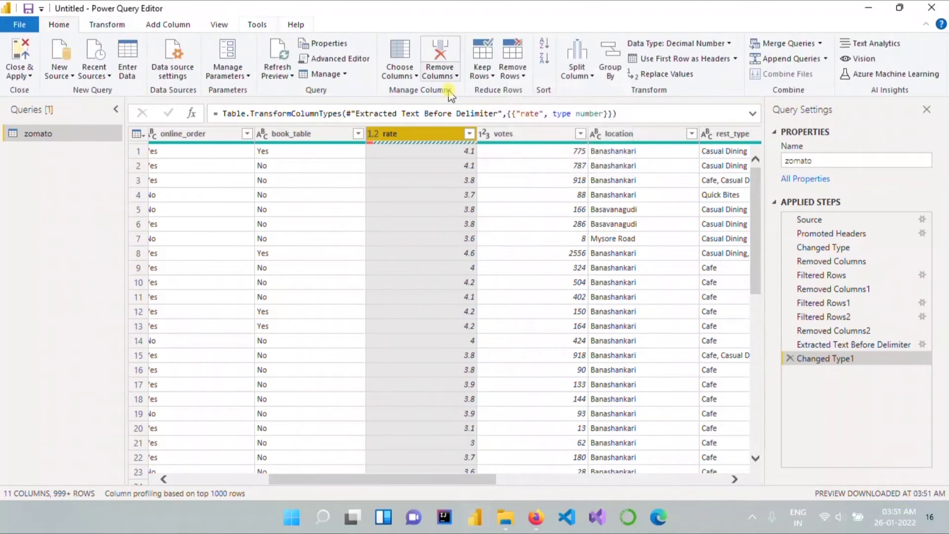
{"action": "left_click", "coordinate": [522, 75]}
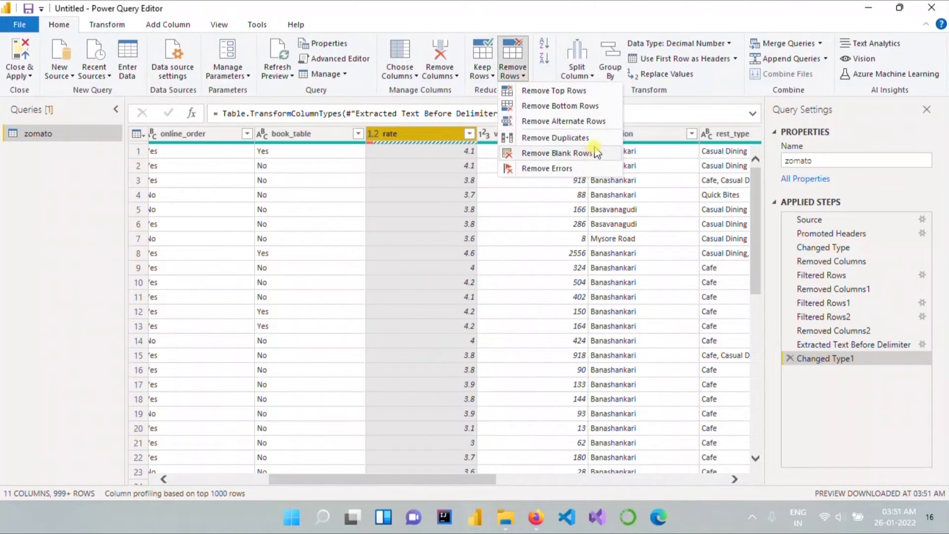
{"action": "left_click", "coordinate": [566, 168]}
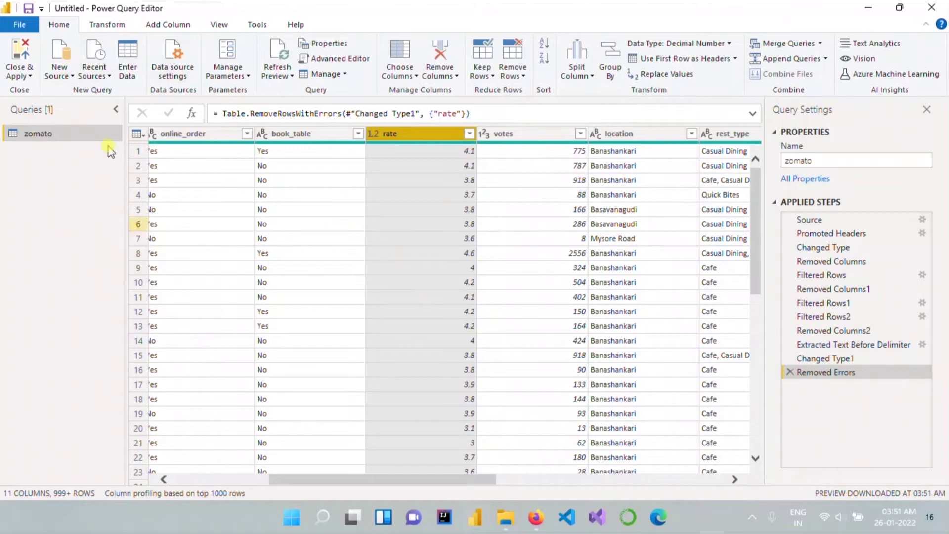
{"action": "left_click", "coordinate": [27, 55]}
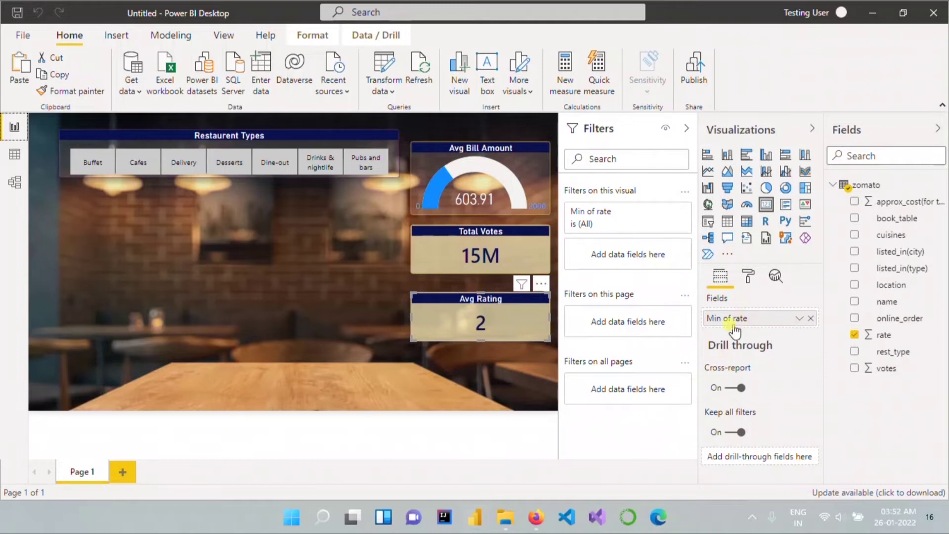
Step: Switch the Avg Rating card's rate summarization from Minimum to Average
{"action": "left_click", "coordinate": [798, 318]}
{"action": "left_click", "coordinate": [854, 163]}
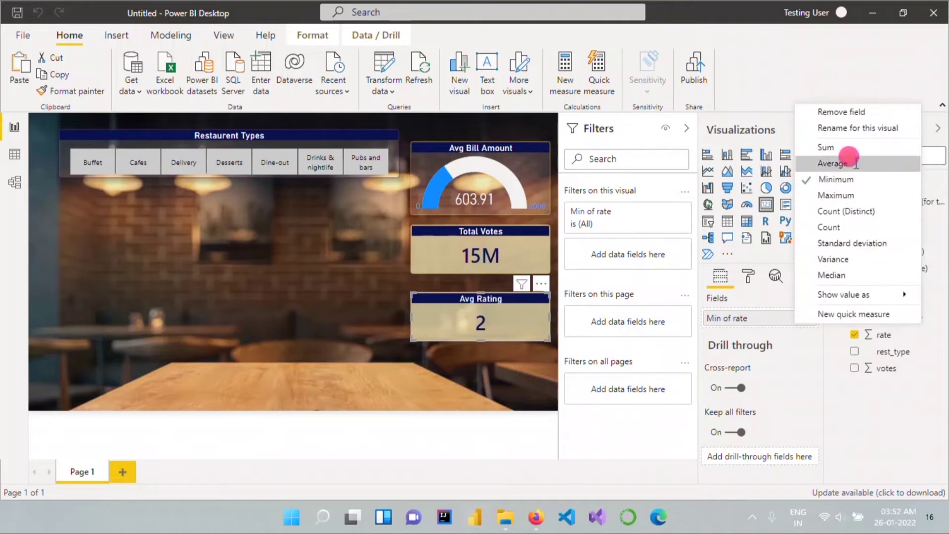
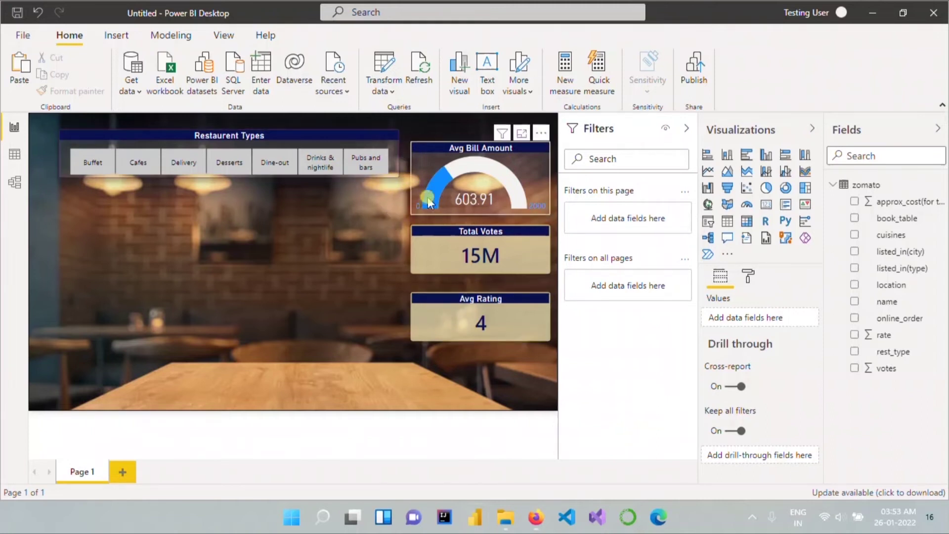
Step: Shrink the Avg Bill Amount gauge, then move the Total Votes card under it and narrow it
{"action": "left_click", "coordinate": [462, 151]}
{"action": "left_click_drag", "start_coordinate": [411, 213], "coordinate": [404, 174]}
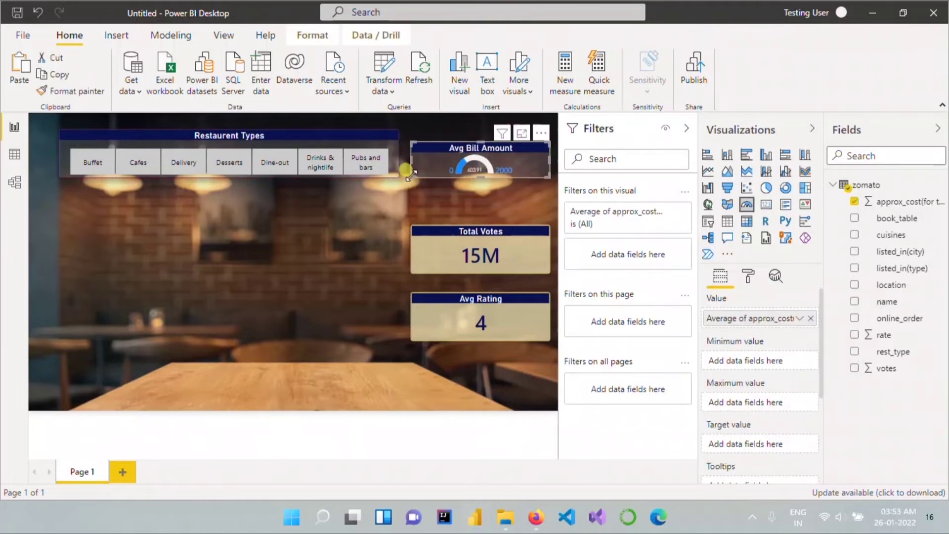
{"action": "left_click_drag", "start_coordinate": [450, 227], "coordinate": [450, 196]}
{"action": "left_click_drag", "start_coordinate": [426, 229], "coordinate": [460, 227]}
Step: Narrow the gauge and Avg Rating card to match, stacking Avg Rating under Total Votes
{"action": "left_click", "coordinate": [419, 173]}
{"action": "left_click_drag", "start_coordinate": [421, 174], "coordinate": [460, 187]}
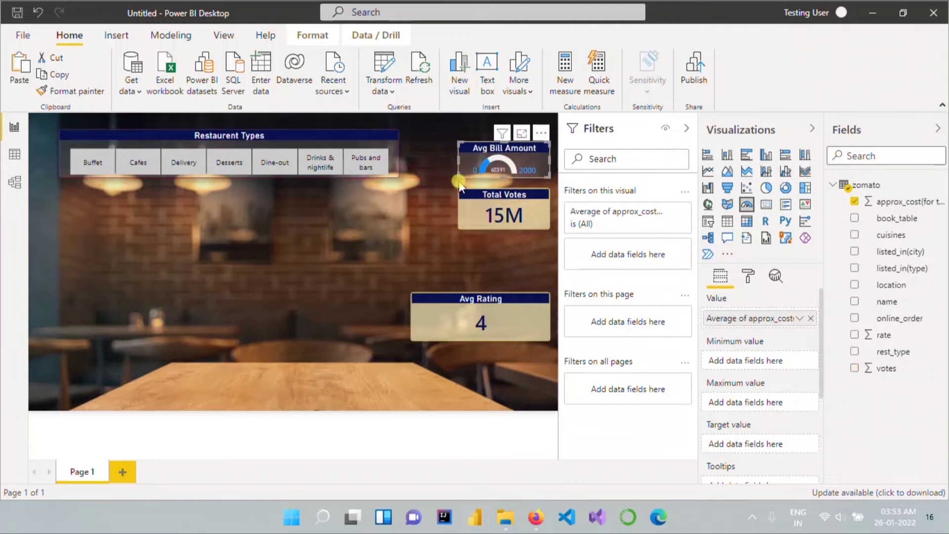
{"action": "left_click", "coordinate": [434, 296]}
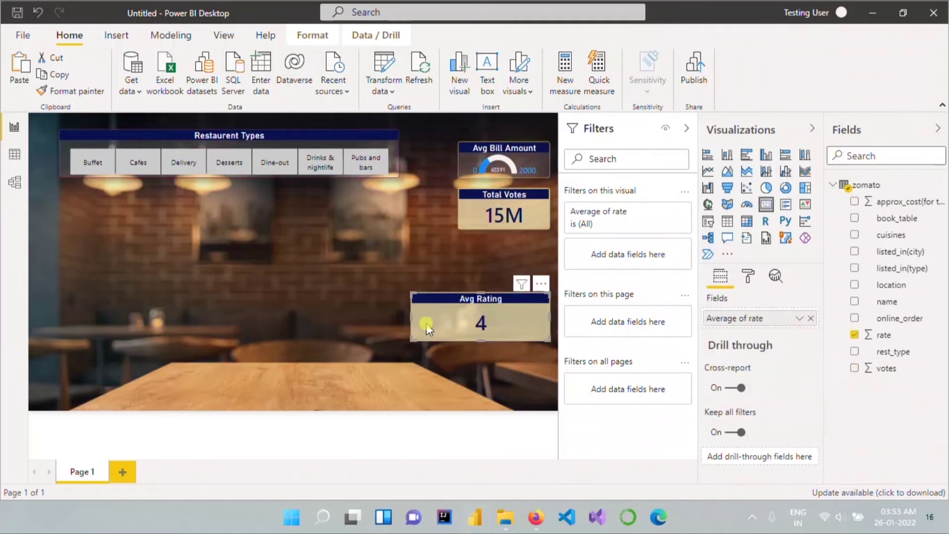
{"action": "left_click_drag", "start_coordinate": [406, 339], "coordinate": [457, 331]}
{"action": "left_click_drag", "start_coordinate": [472, 297], "coordinate": [472, 253]}
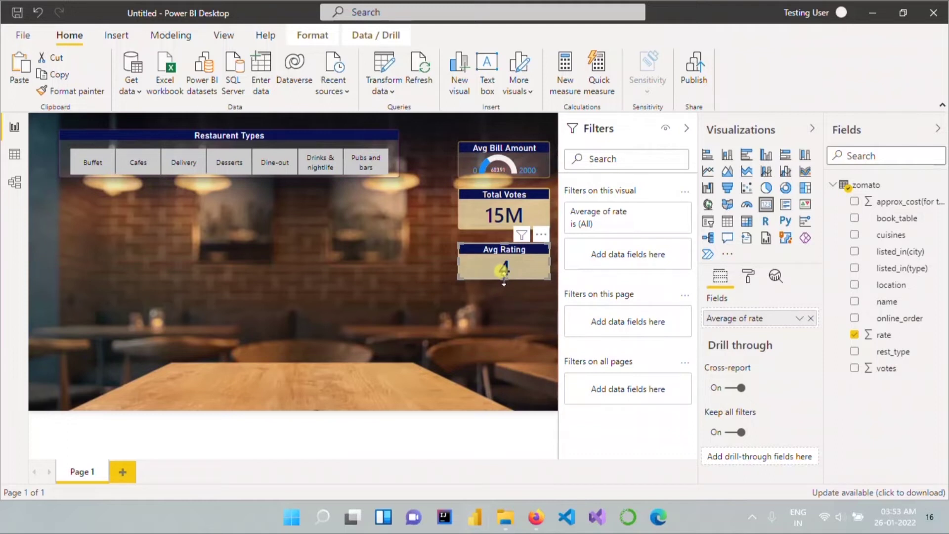
Step: Compare with the published report, then move the duplicated Avg Bill Amount gauge into open canvas space
{"action": "key", "text": "alt+Tab"}
{"action": "left_click", "coordinate": [532, 154]}
{"action": "key", "text": "alt+Tab"}
{"action": "left_click", "coordinate": [531, 154]}
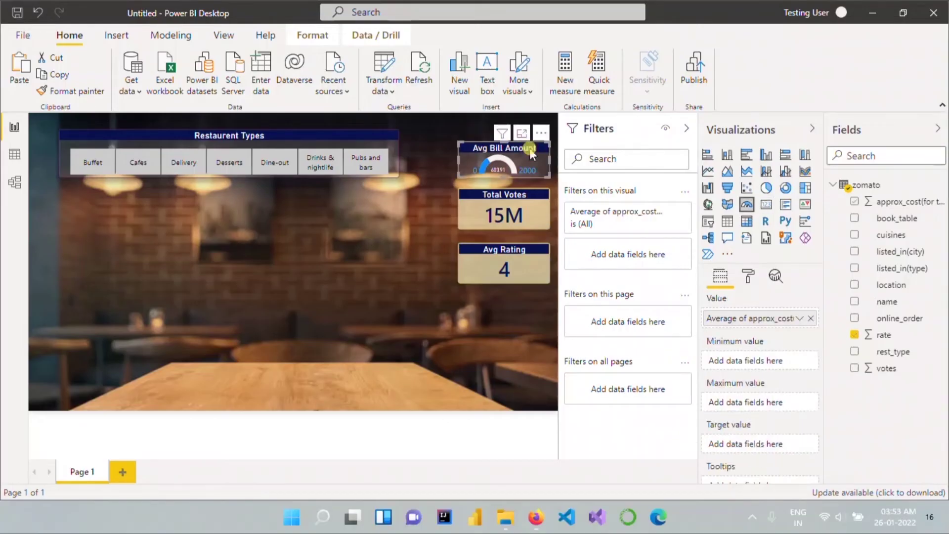
{"action": "left_click_drag", "start_coordinate": [531, 153], "coordinate": [396, 324]}
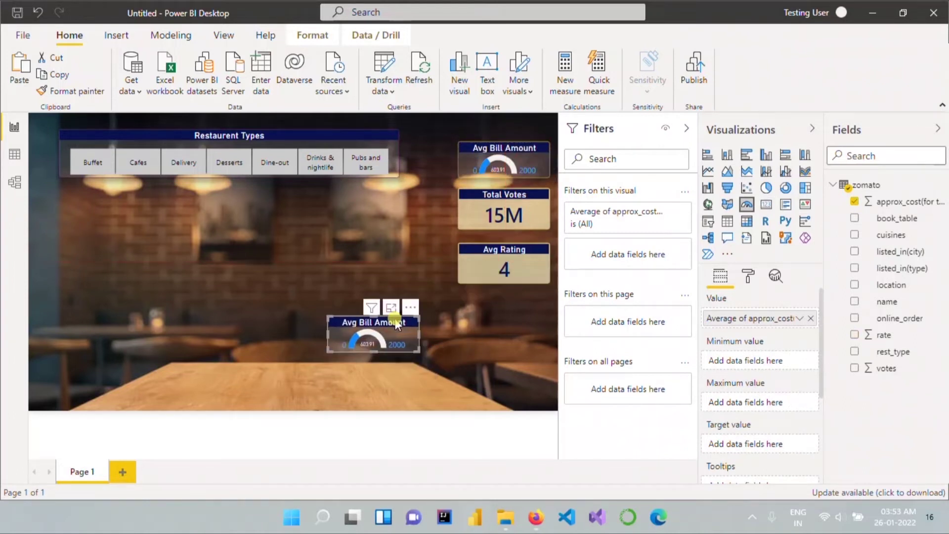
Step: Convert the gauge copy into a stacked column chart and enlarge it
{"action": "left_click", "coordinate": [727, 155]}
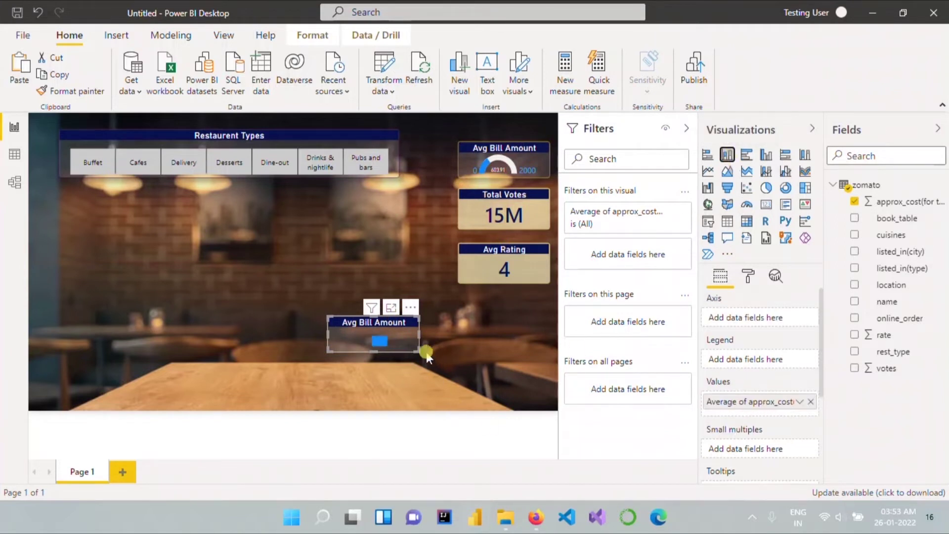
{"action": "left_click_drag", "start_coordinate": [420, 352], "coordinate": [549, 410]}
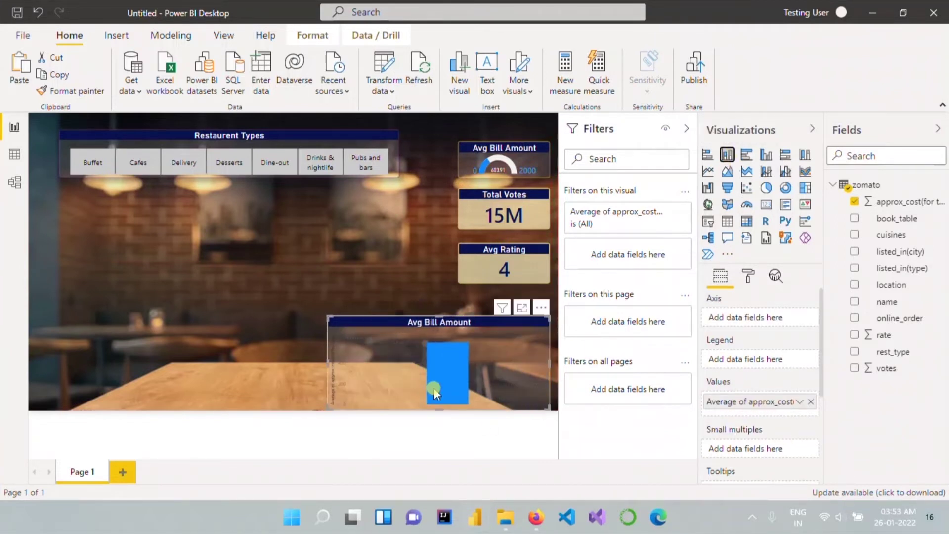
{"action": "left_click_drag", "start_coordinate": [326, 315], "coordinate": [283, 299]}
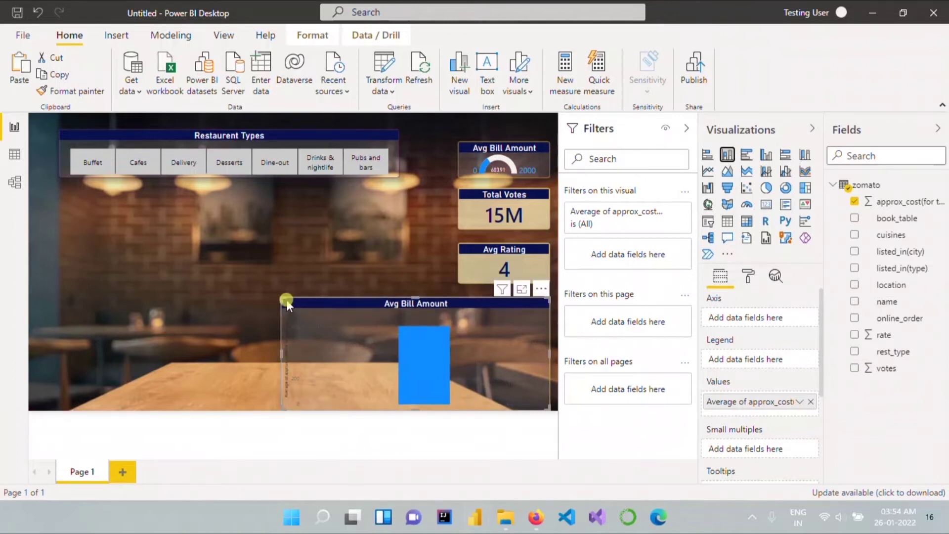
{"action": "left_click_drag", "start_coordinate": [281, 300], "coordinate": [142, 269]}
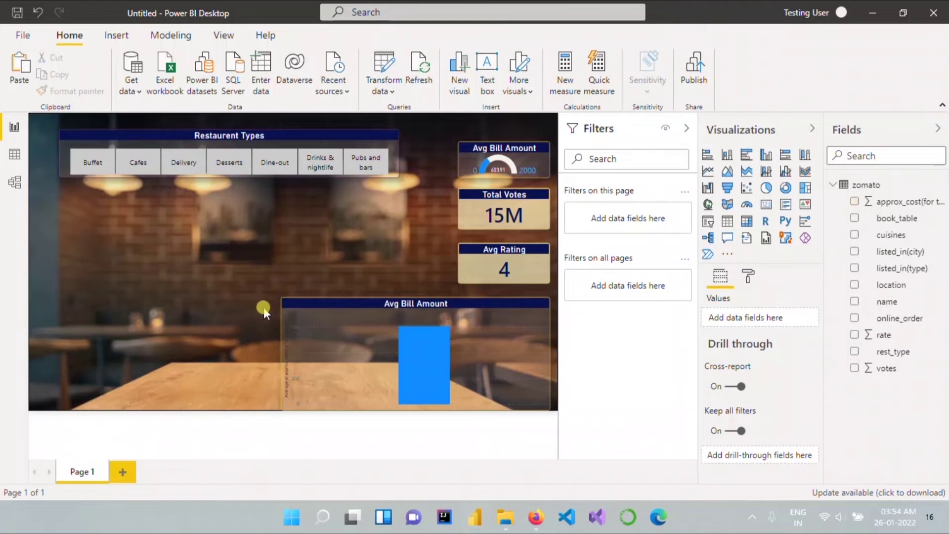
Step: Move the chart to the left-centre, enlarge it further, and remove Average of approx_cost from Values
{"action": "left_click", "coordinate": [309, 315]}
{"action": "left_click_drag", "start_coordinate": [340, 301], "coordinate": [176, 242]}
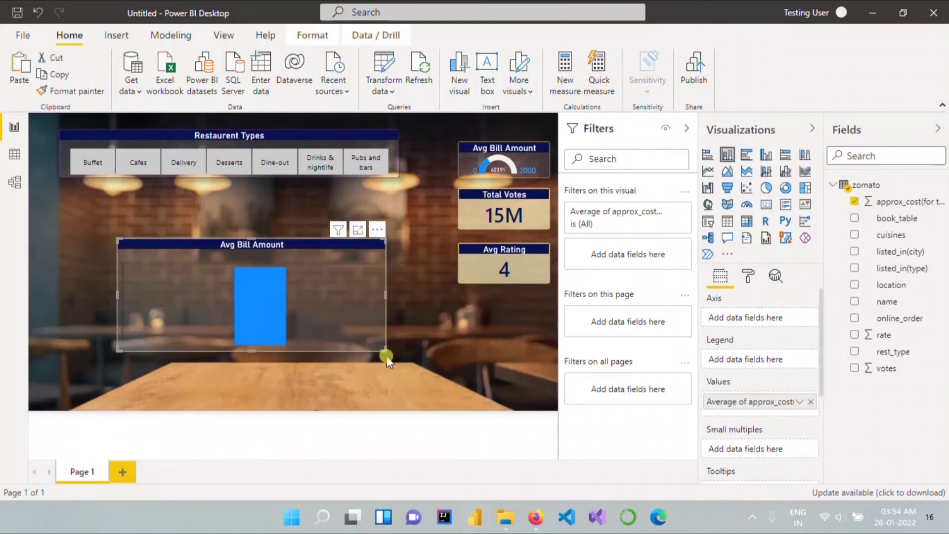
{"action": "left_click_drag", "start_coordinate": [386, 356], "coordinate": [432, 392]}
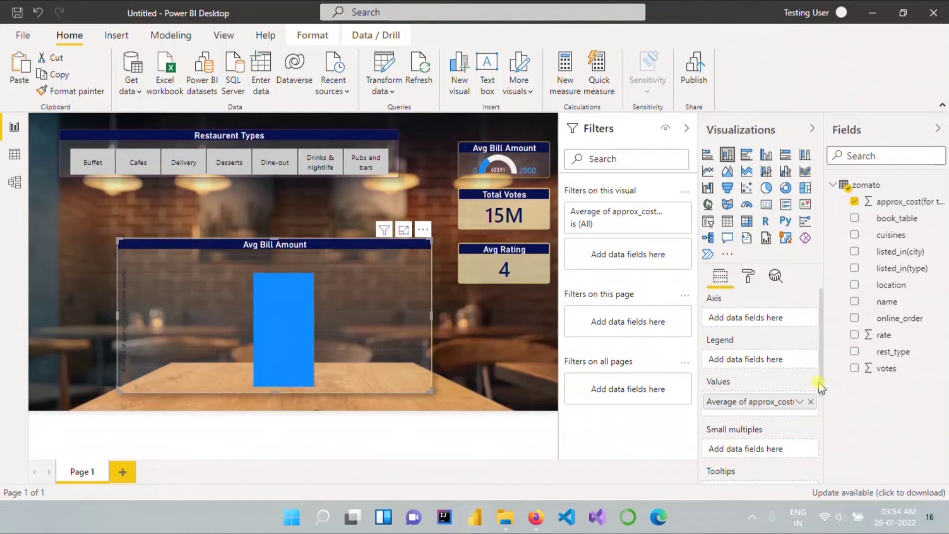
{"action": "left_click", "coordinate": [809, 401]}
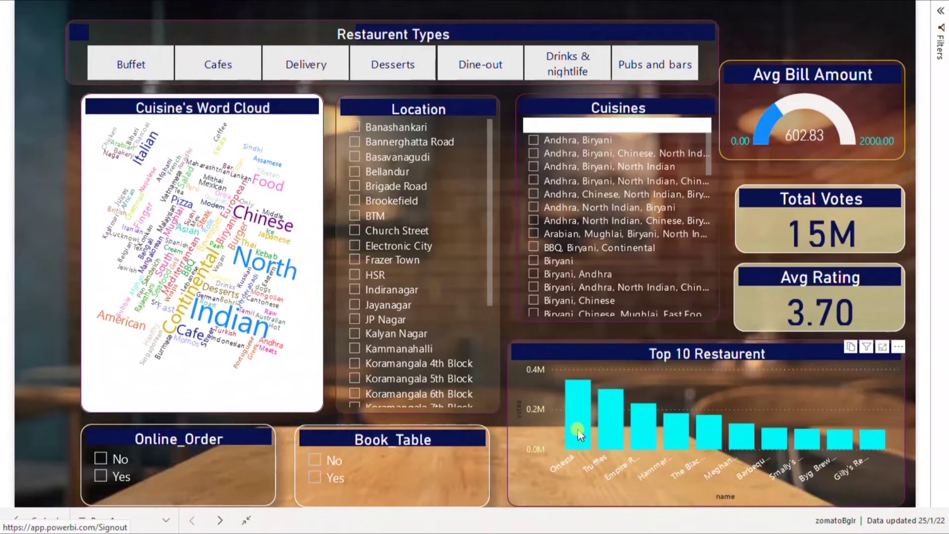
Step: Inspect the Onesta bar on the published Top 10 Restaurent chart in the browser
{"action": "mouse_move", "coordinate": [579, 423]}
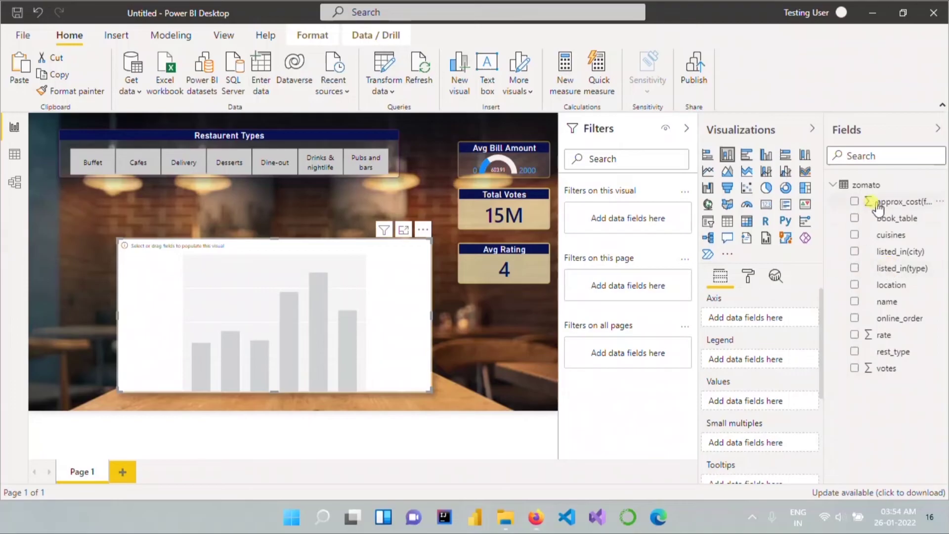
Step: Plot votes by restaurant name, then widen the chart and shift it left
{"action": "left_click", "coordinate": [855, 302]}
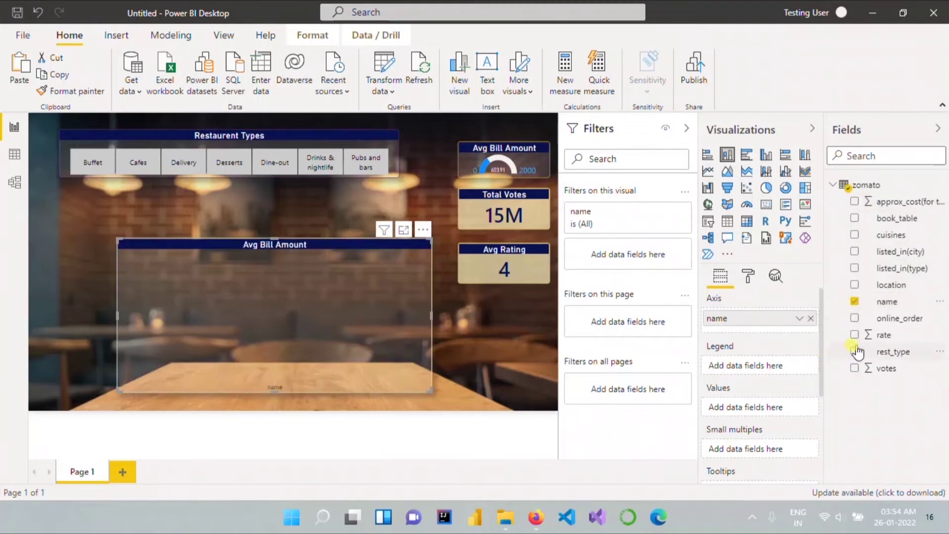
{"action": "left_click", "coordinate": [854, 369]}
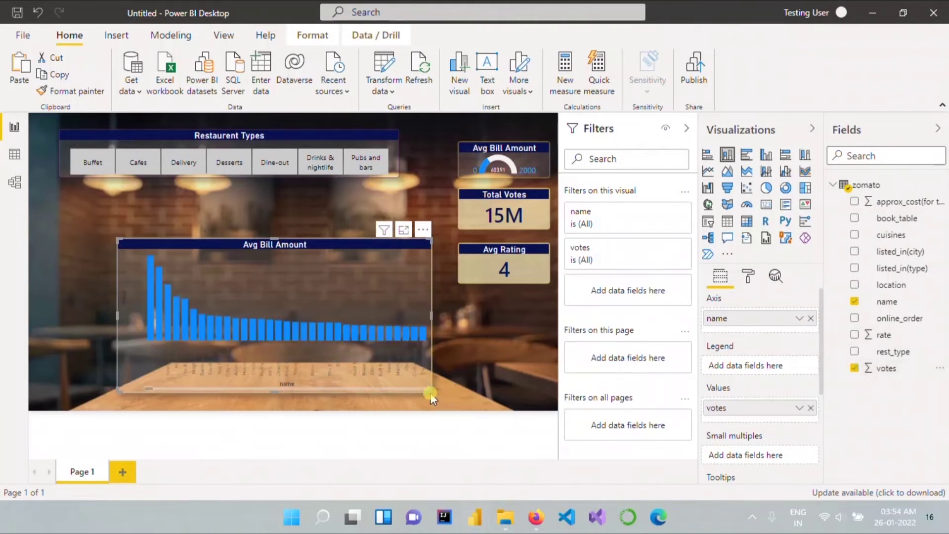
{"action": "left_click_drag", "start_coordinate": [429, 393], "coordinate": [480, 386]}
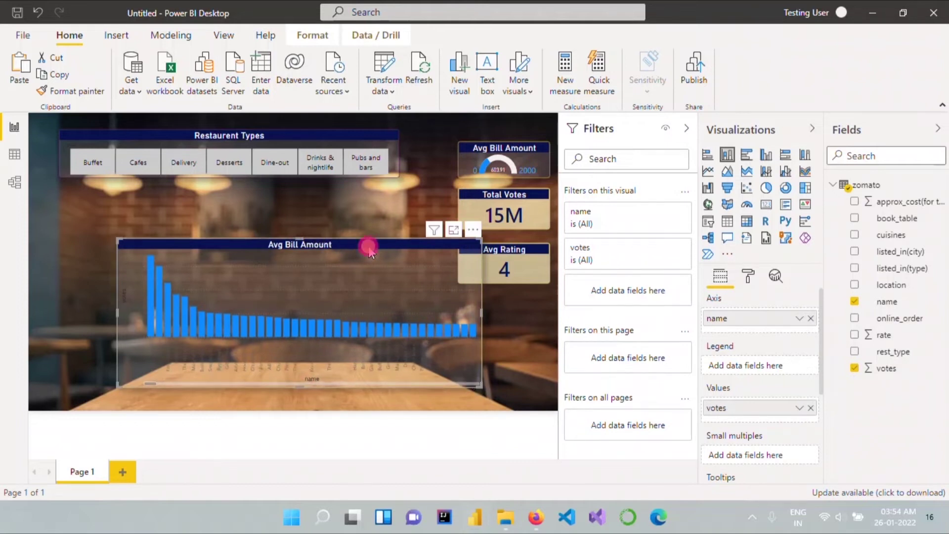
{"action": "left_click_drag", "start_coordinate": [369, 246], "coordinate": [330, 235]}
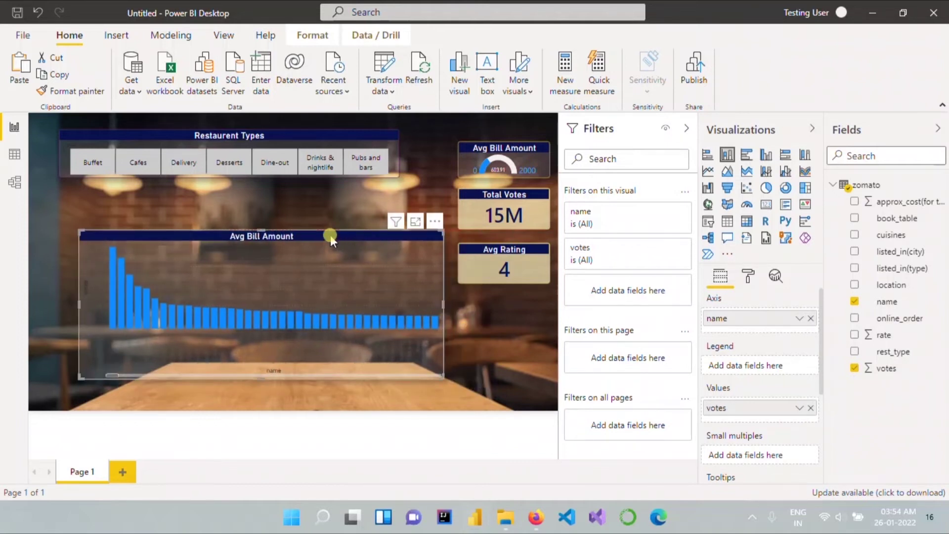
{"action": "left_click", "coordinate": [748, 278]}
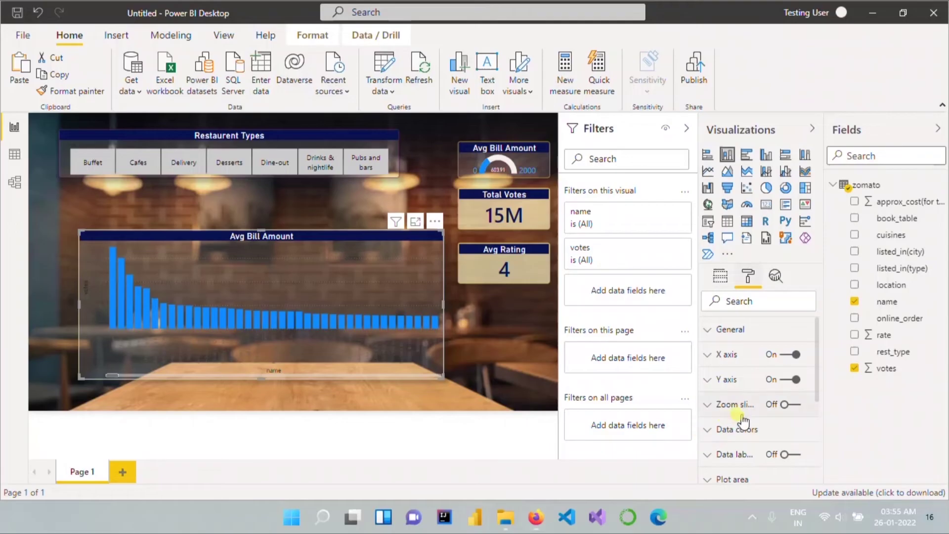
Step: Replace the chart's Avg Bill Amount title with 'Top 10 Restaurent'
{"action": "scroll", "coordinate": [724, 437], "scroll_direction": "down", "scroll_amount": 2}
{"action": "scroll", "coordinate": [725, 438], "scroll_direction": "down", "scroll_amount": 1}
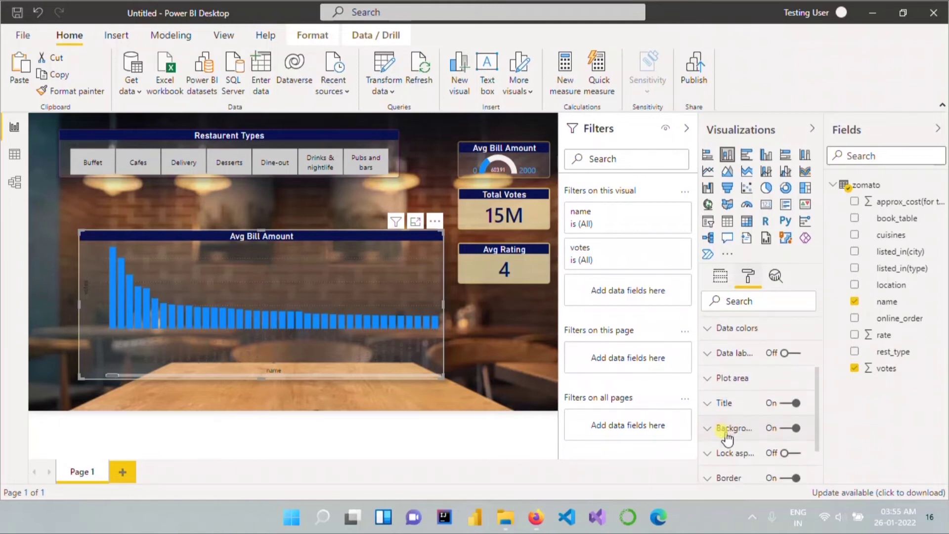
{"action": "left_click", "coordinate": [703, 402]}
{"action": "triple_click", "coordinate": [771, 445]}
{"action": "type", "text": "Top 10 Restaurent"}
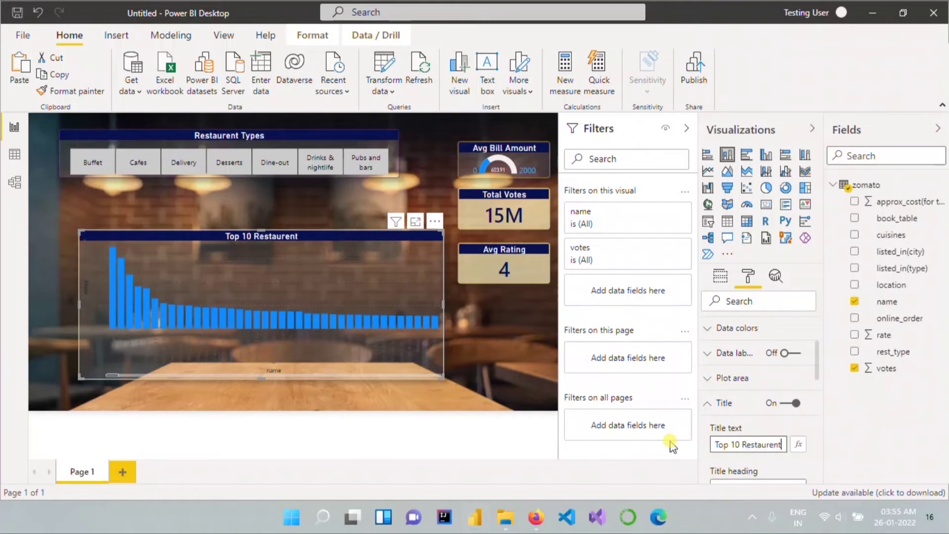
{"action": "left_click", "coordinate": [816, 450]}
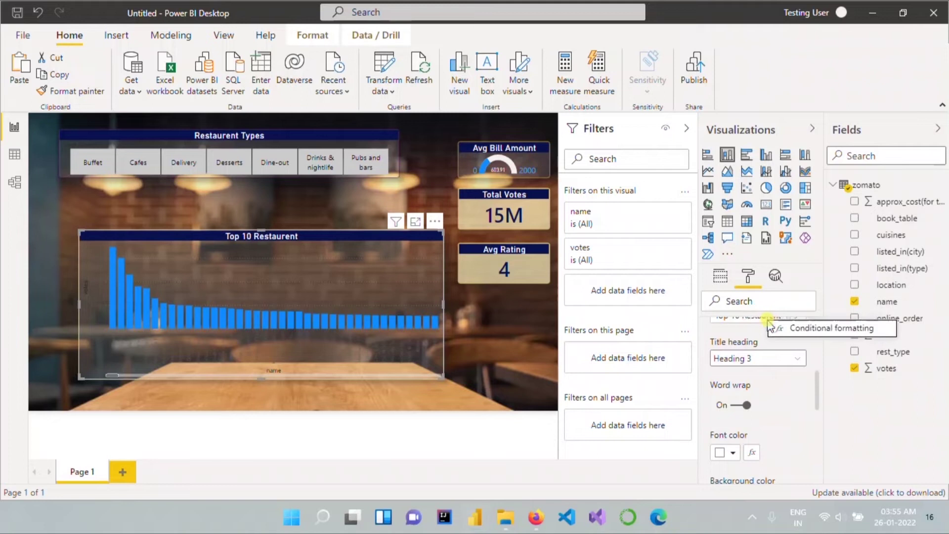
{"action": "scroll", "coordinate": [758, 340], "scroll_direction": "up", "scroll_amount": 1}
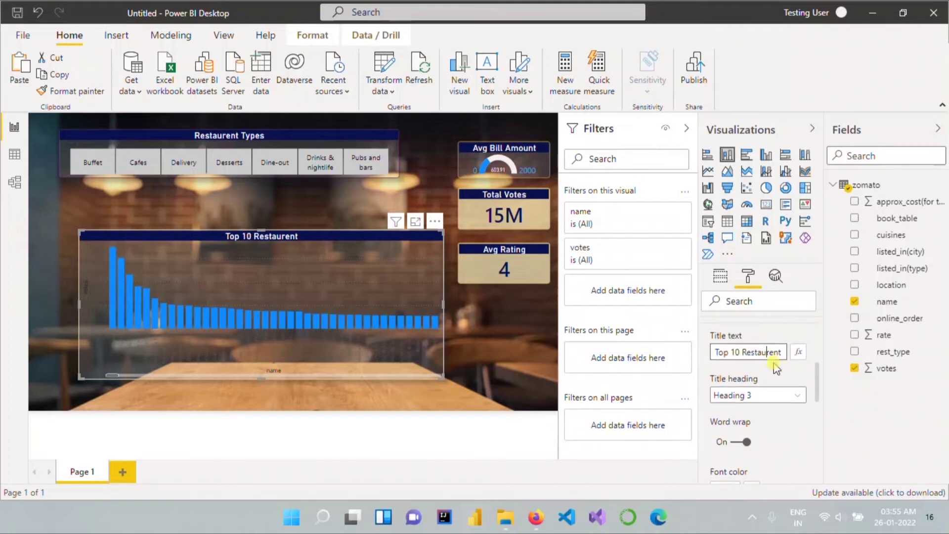
{"action": "left_click", "coordinate": [782, 388]}
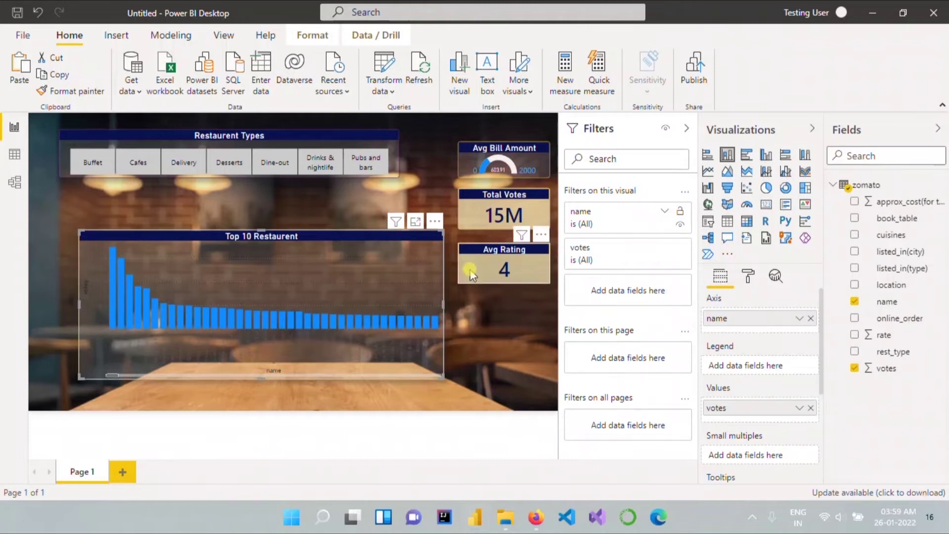
Step: Apply a Top N filter on name showing the top 10 by votes, then compare with the published report
{"action": "left_click", "coordinate": [663, 213]}
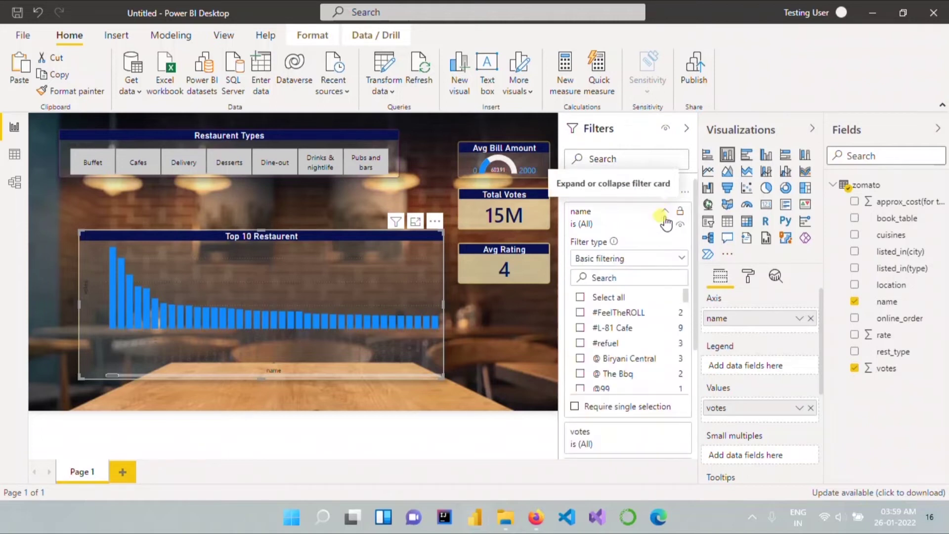
{"action": "left_click", "coordinate": [678, 258]}
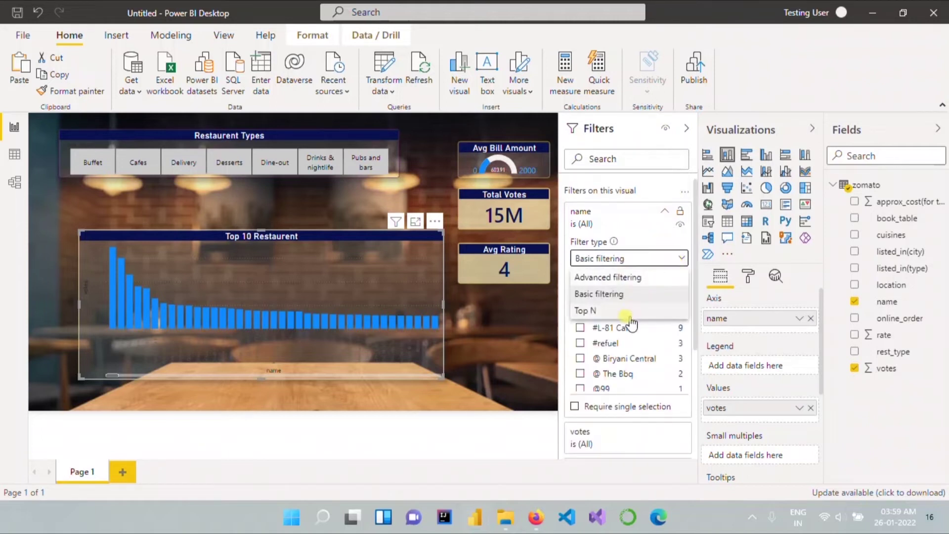
{"action": "left_click", "coordinate": [588, 311]}
{"action": "left_click", "coordinate": [664, 295]}
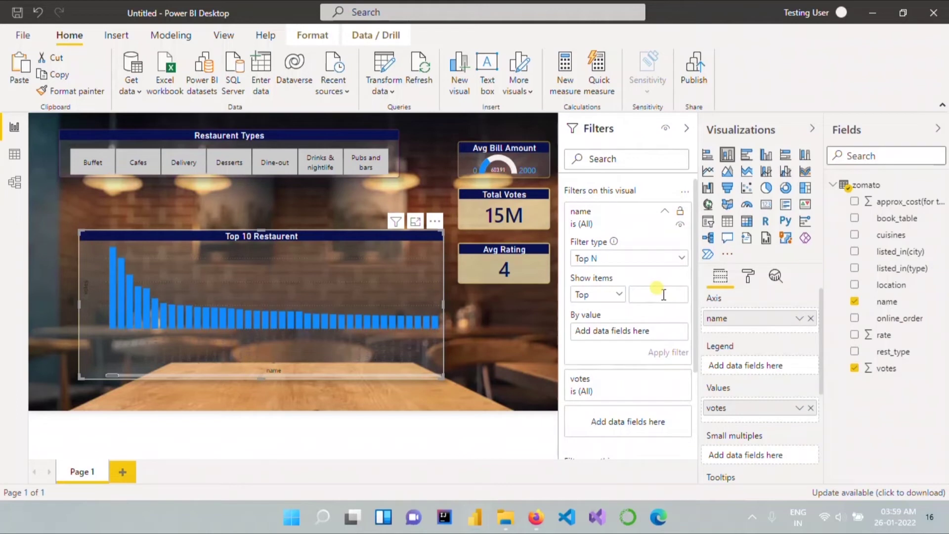
{"action": "left_click", "coordinate": [642, 331]}
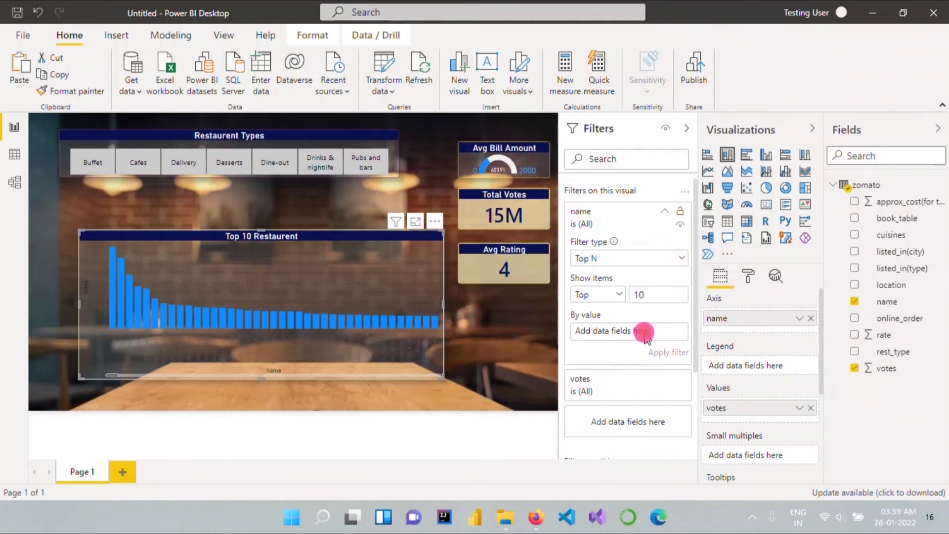
{"action": "left_click_drag", "start_coordinate": [882, 368], "coordinate": [627, 342]}
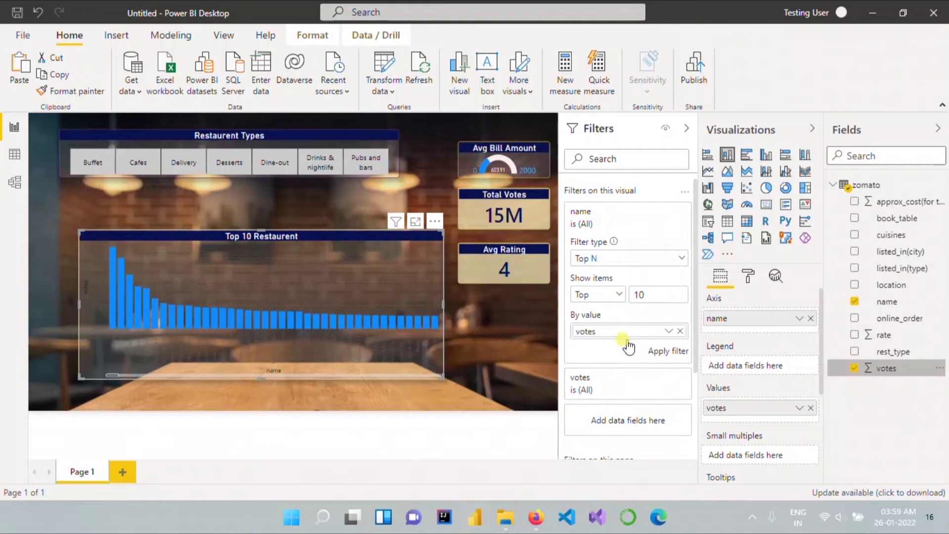
{"action": "left_click", "coordinate": [668, 332]}
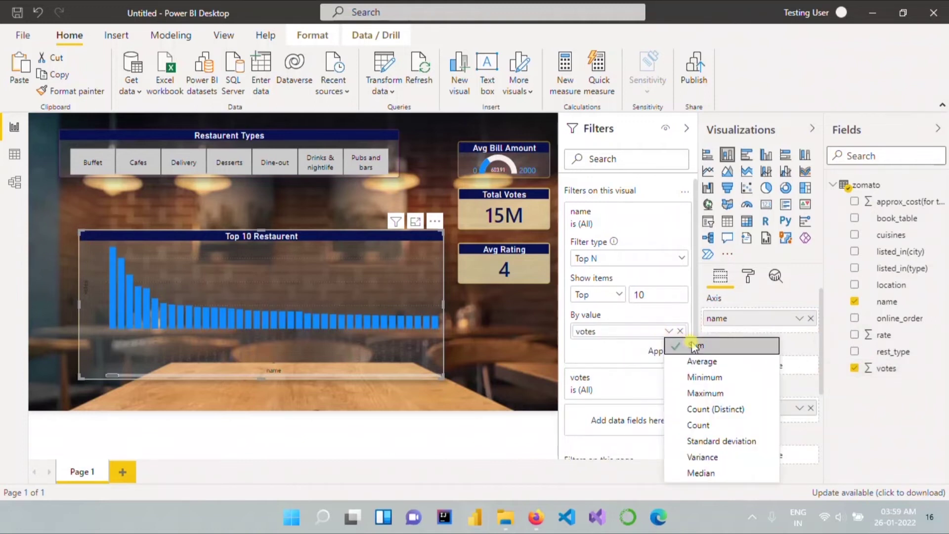
{"action": "left_click", "coordinate": [622, 354]}
{"action": "left_click", "coordinate": [665, 351]}
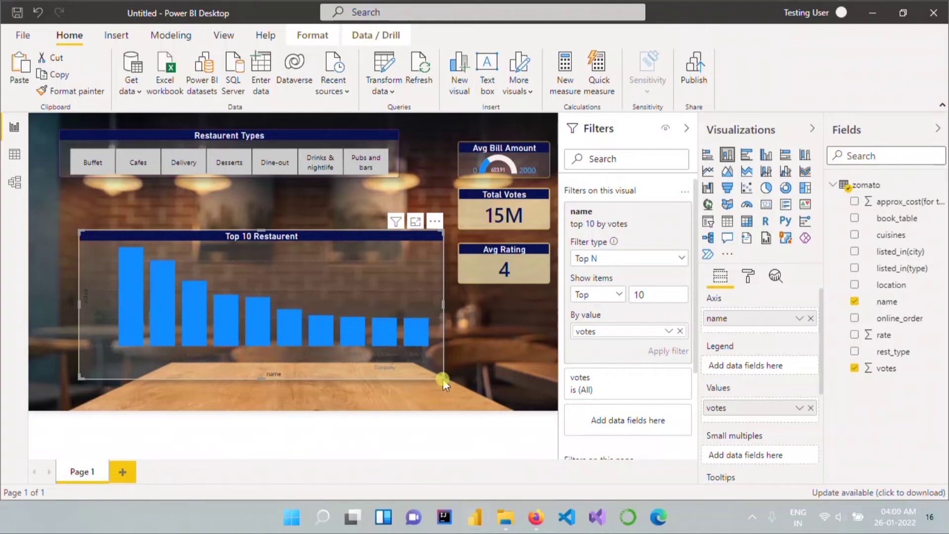
{"action": "key", "text": "alt+Tab"}
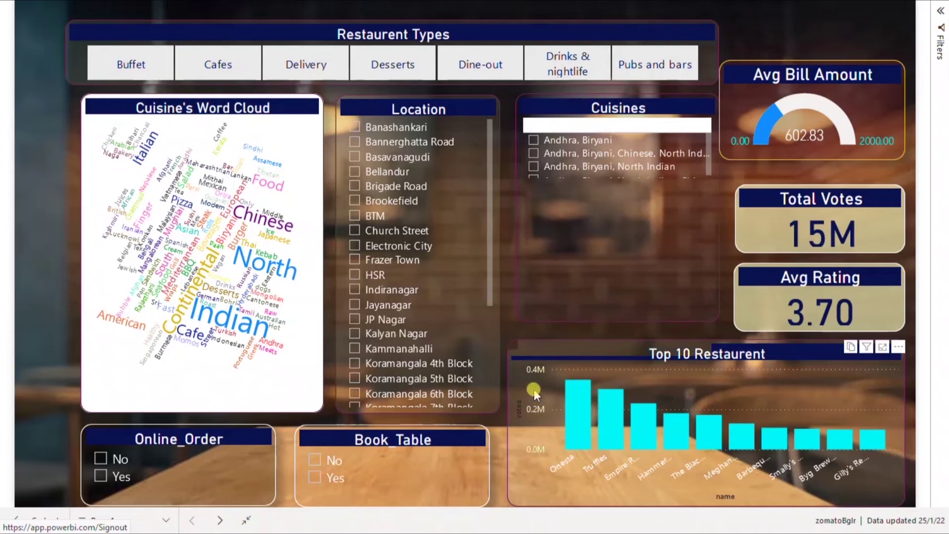
{"action": "key", "text": "alt+Tab"}
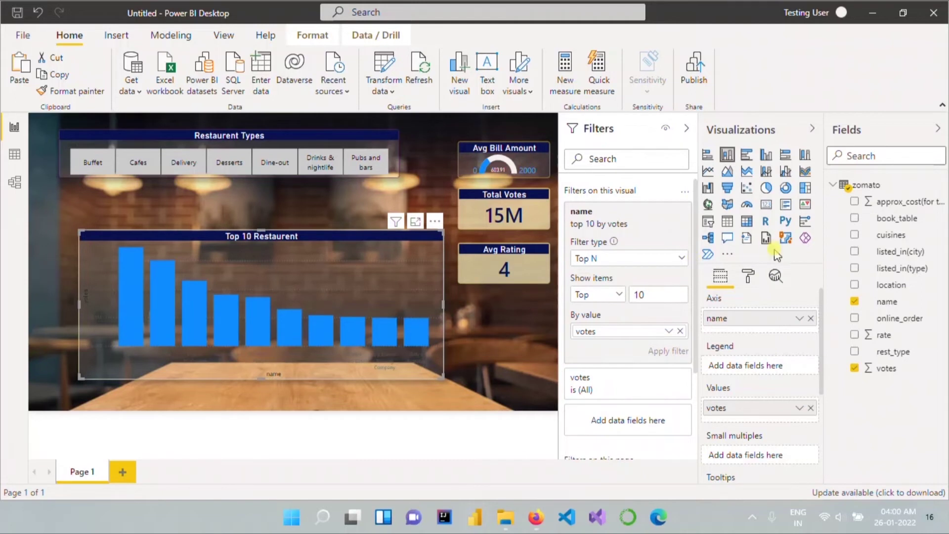
Step: Make the chart's X axis labels white at 10 pt text size
{"action": "left_click", "coordinate": [747, 277]}
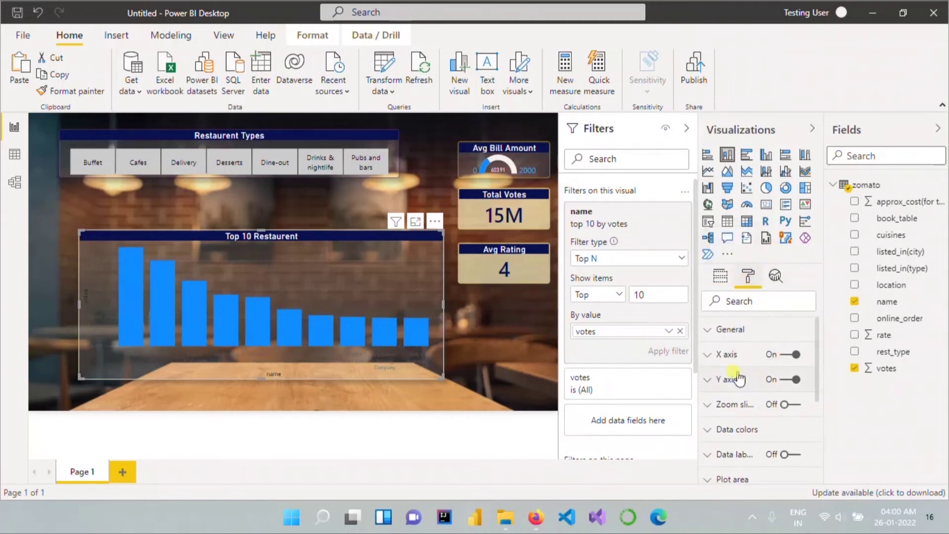
{"action": "left_click", "coordinate": [708, 331]}
{"action": "scroll", "coordinate": [774, 368], "scroll_direction": "down", "scroll_amount": 5}
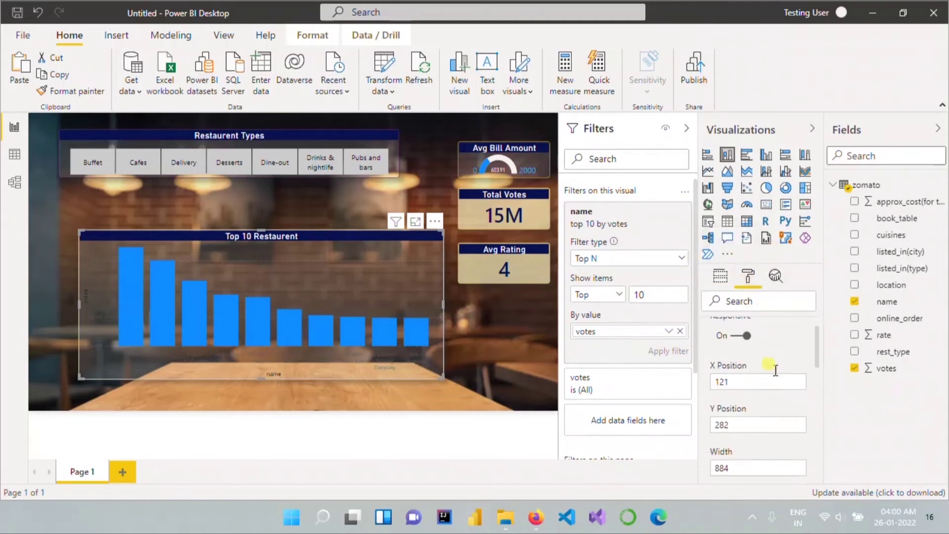
{"action": "scroll", "coordinate": [775, 376], "scroll_direction": "down", "scroll_amount": 3}
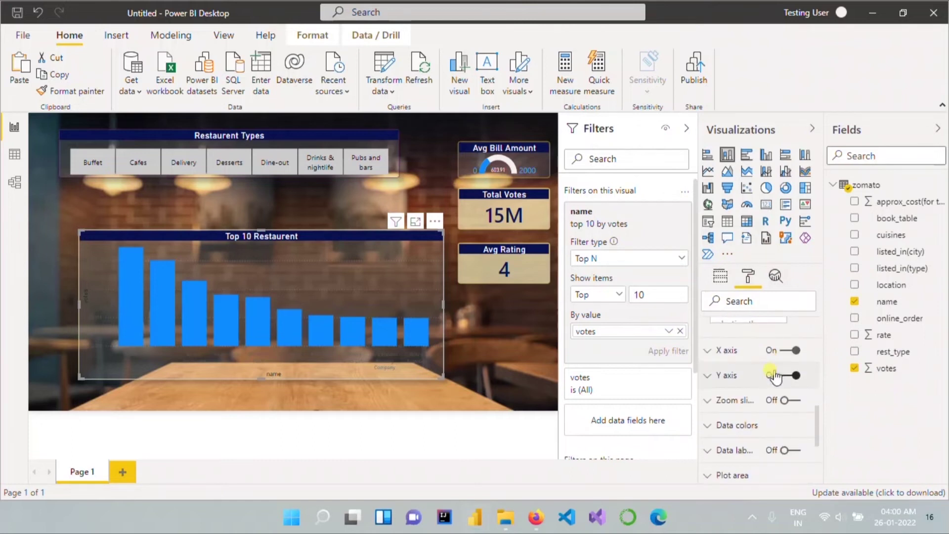
{"action": "left_click", "coordinate": [708, 352]}
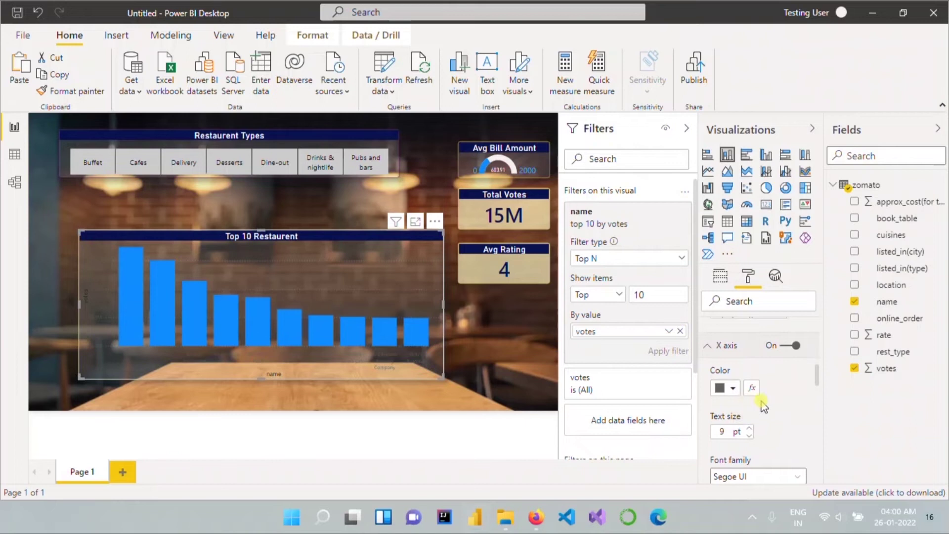
{"action": "left_click", "coordinate": [734, 389]}
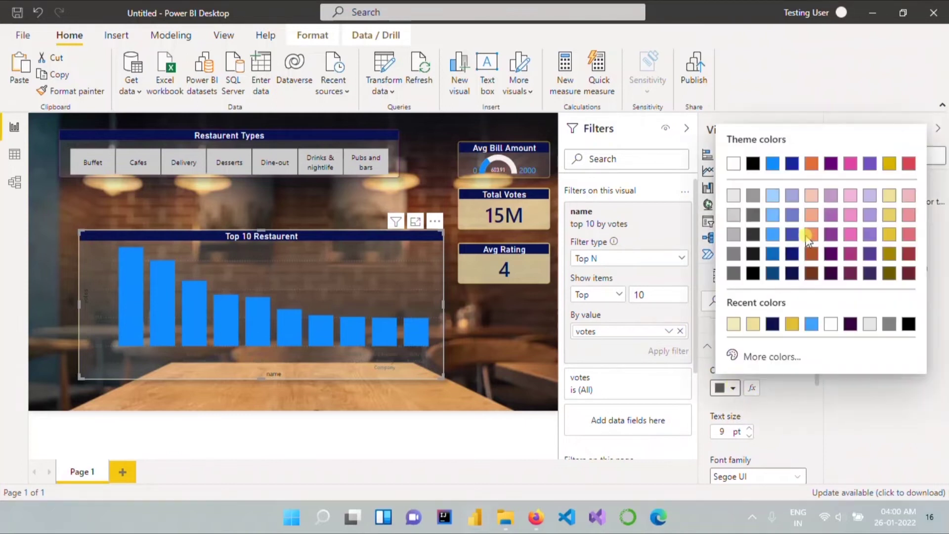
{"action": "left_click", "coordinate": [733, 163]}
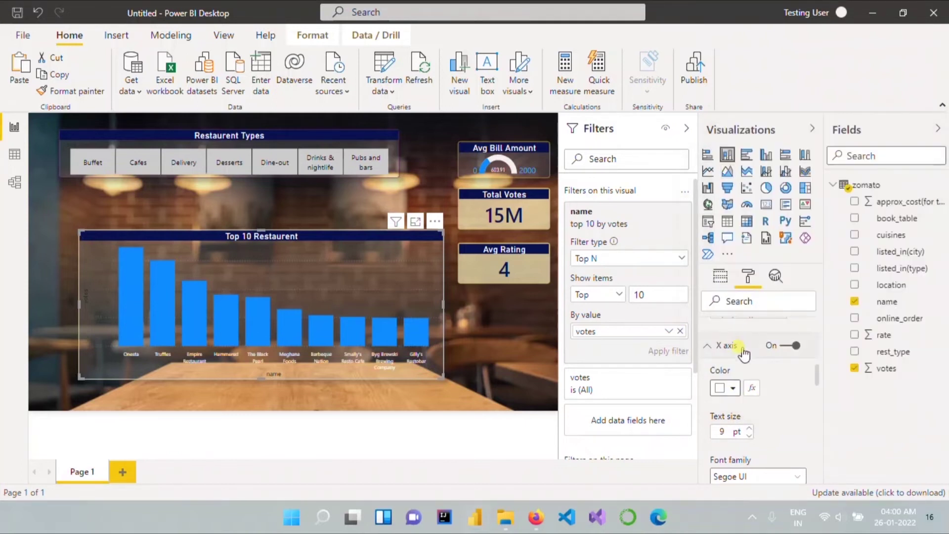
{"action": "left_click", "coordinate": [749, 431]}
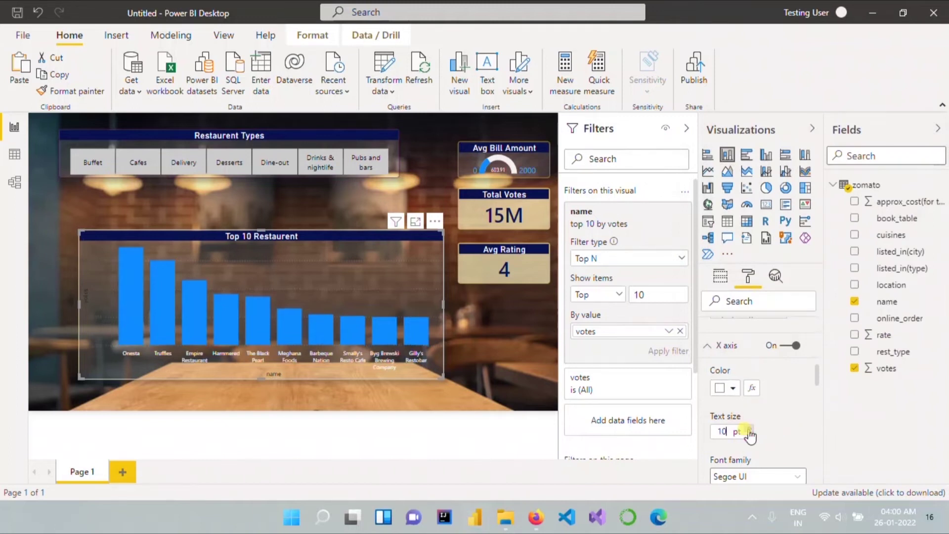
Step: Set the X axis title colour to white, then revert it to black after comparing
{"action": "scroll", "coordinate": [785, 433], "scroll_direction": "down", "scroll_amount": 5}
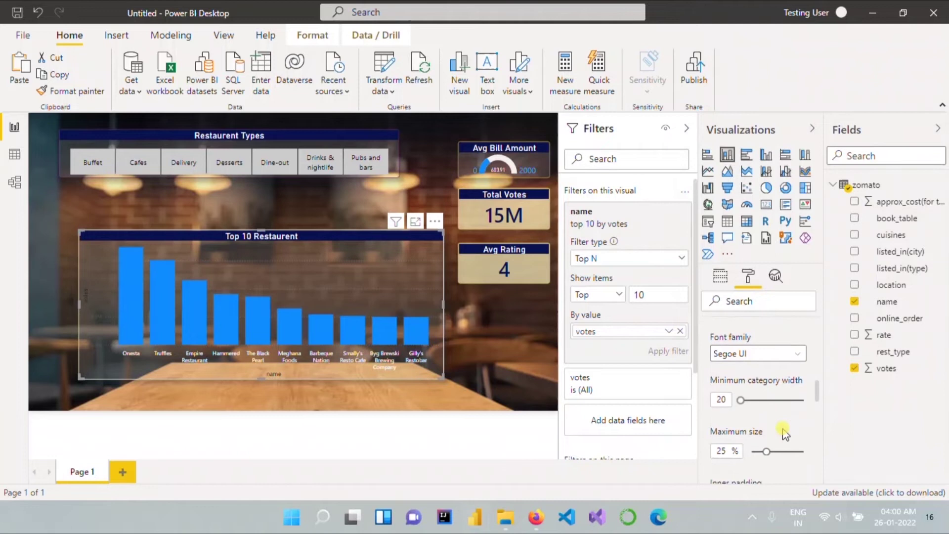
{"action": "scroll", "coordinate": [785, 432], "scroll_direction": "down", "scroll_amount": 5}
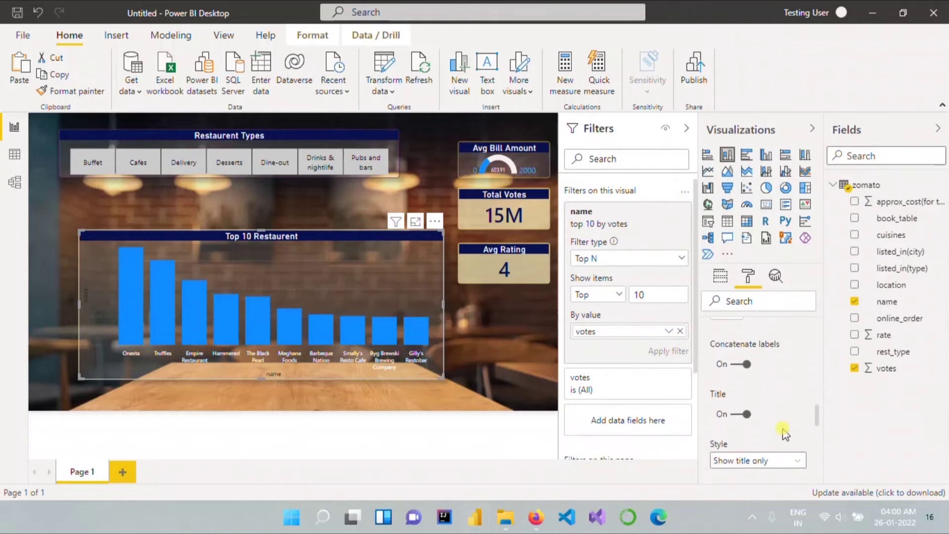
{"action": "scroll", "coordinate": [783, 435], "scroll_direction": "down", "scroll_amount": 3}
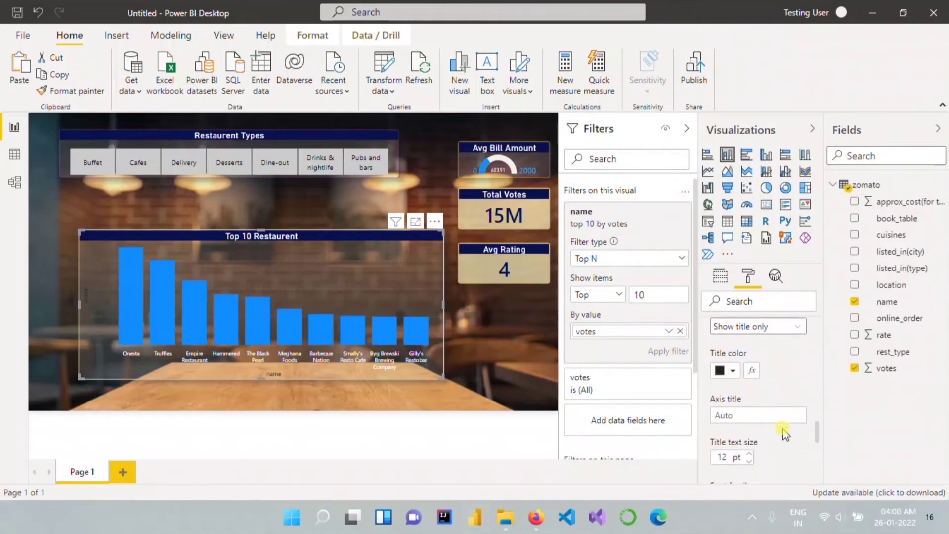
{"action": "left_click", "coordinate": [733, 371]}
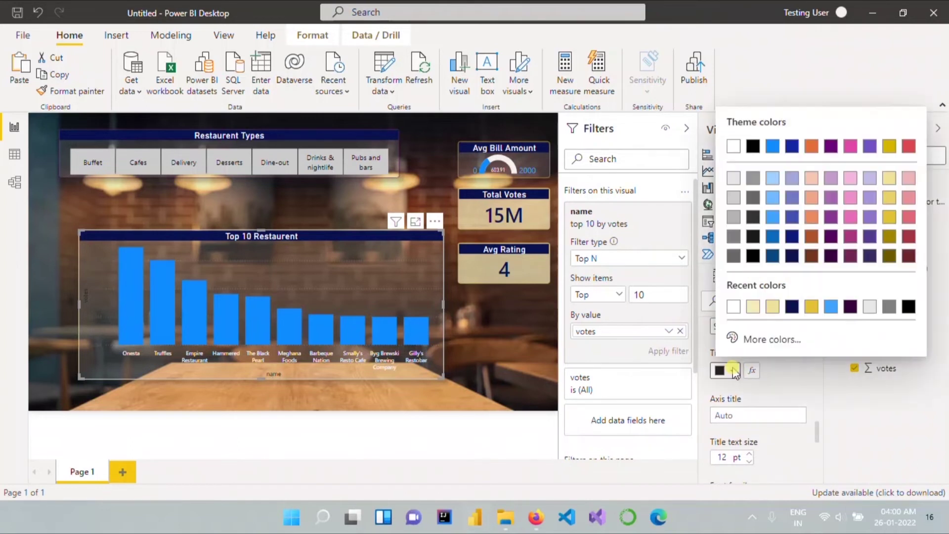
{"action": "left_click", "coordinate": [733, 147]}
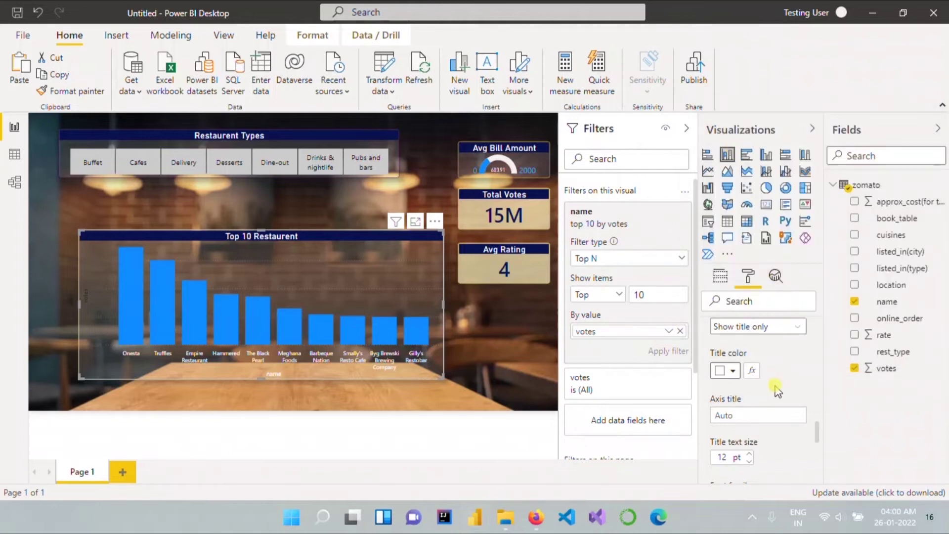
{"action": "key", "text": "alt+Tab"}
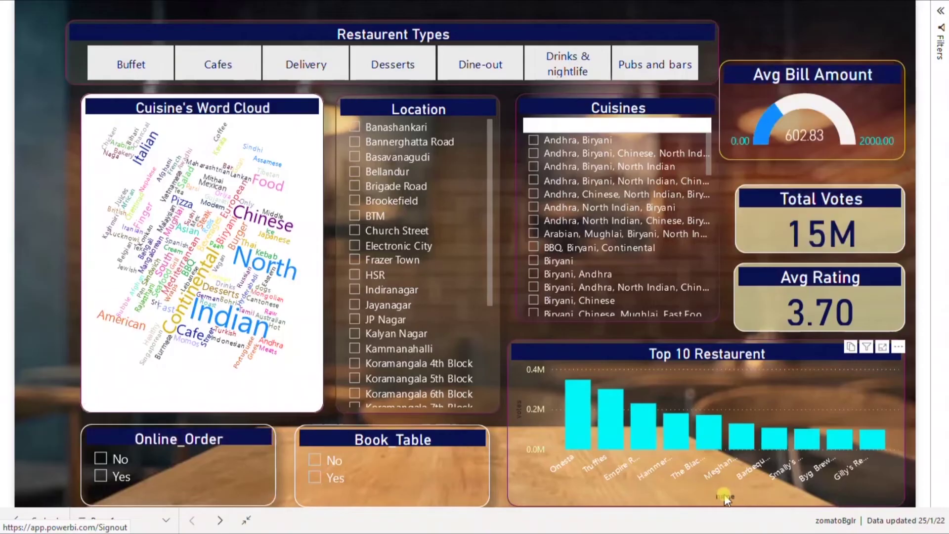
{"action": "key", "text": "alt+Tab"}
{"action": "left_click", "coordinate": [733, 371]}
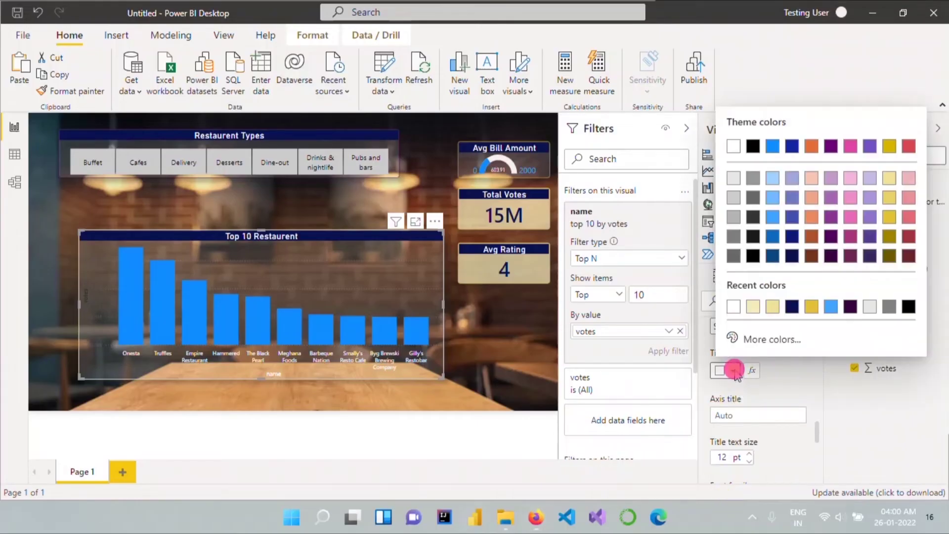
{"action": "left_click", "coordinate": [752, 256]}
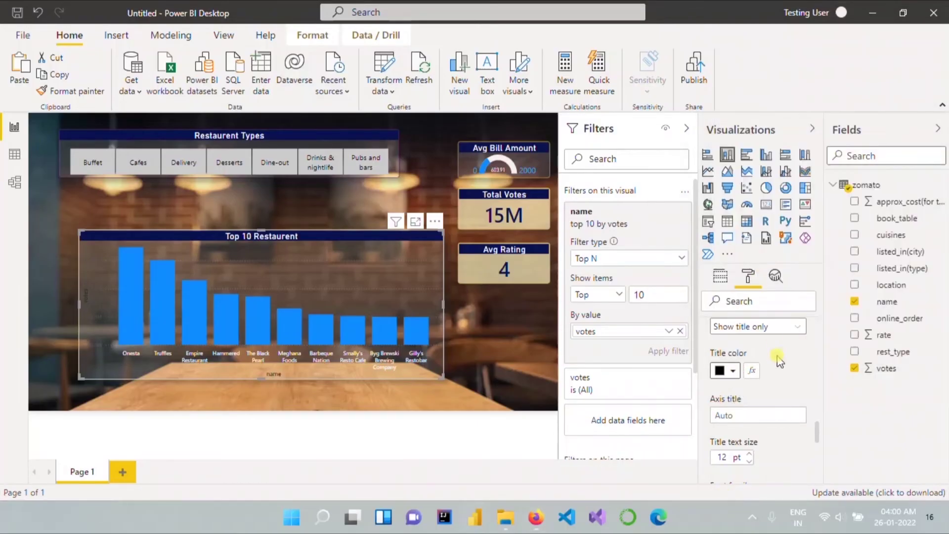
{"action": "scroll", "coordinate": [780, 370], "scroll_direction": "down", "scroll_amount": 5}
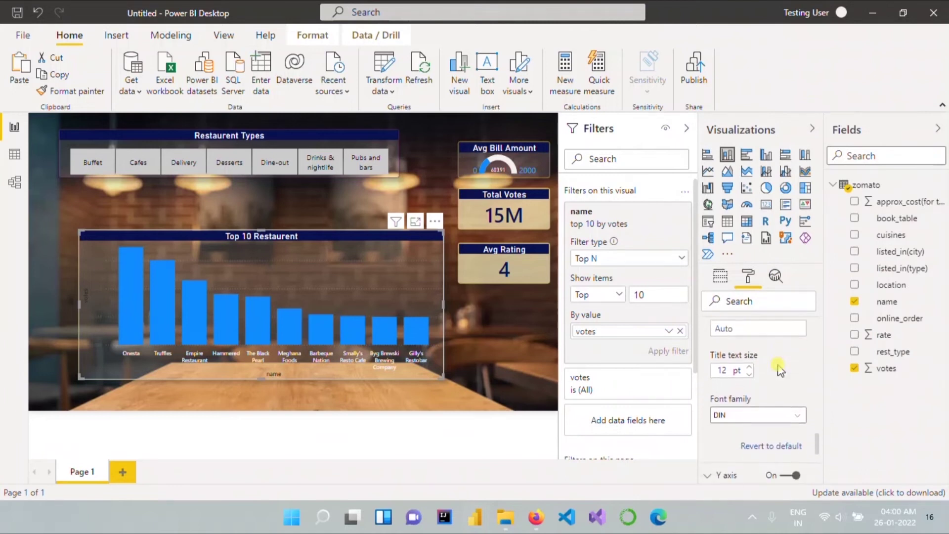
{"action": "left_click", "coordinate": [722, 390]}
{"action": "scroll", "coordinate": [722, 392], "scroll_direction": "down", "scroll_amount": 4}
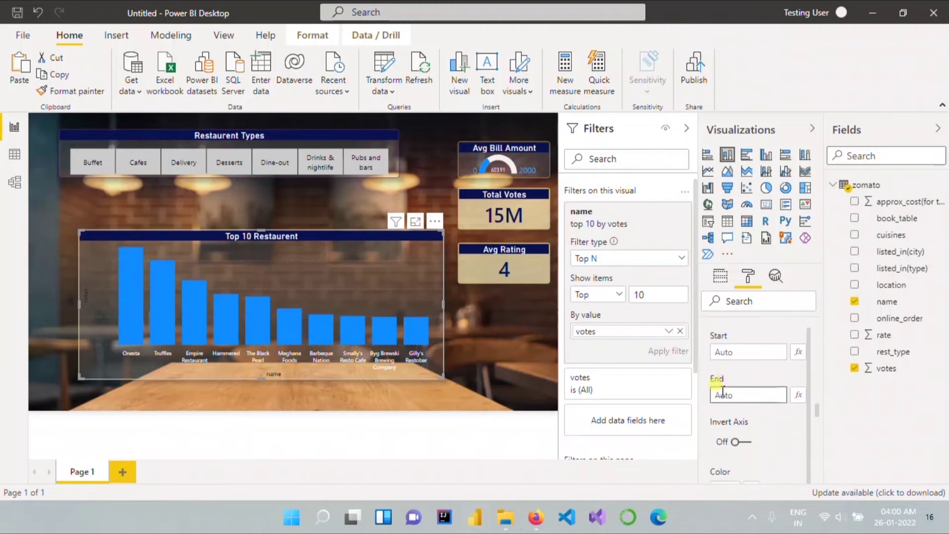
{"action": "scroll", "coordinate": [723, 392], "scroll_direction": "up", "scroll_amount": 1}
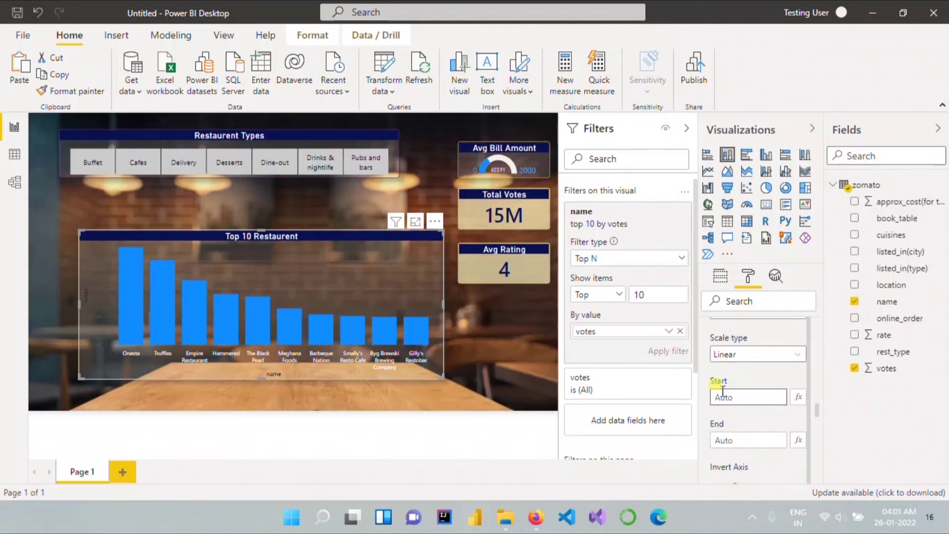
{"action": "scroll", "coordinate": [723, 391], "scroll_direction": "down", "scroll_amount": 1}
{"action": "scroll", "coordinate": [723, 394], "scroll_direction": "down", "scroll_amount": 1}
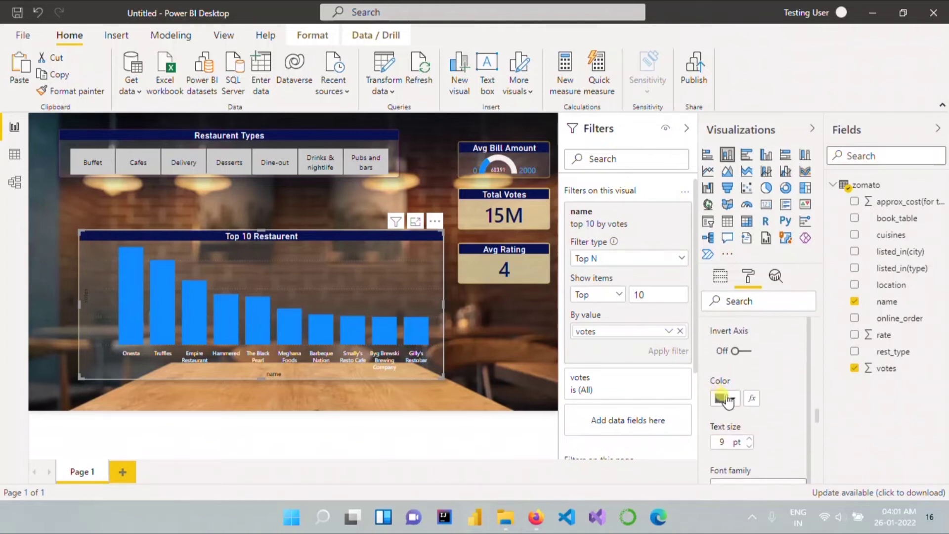
{"action": "left_click", "coordinate": [733, 403]}
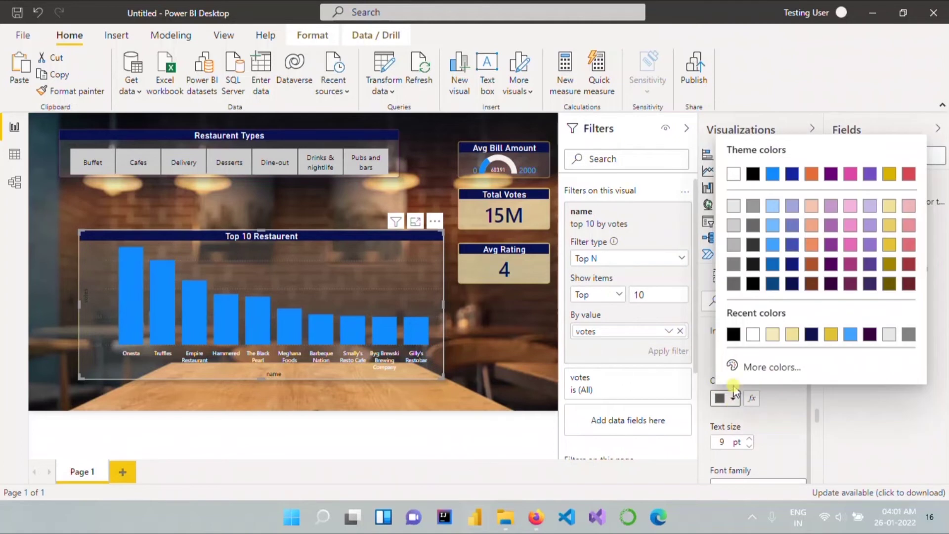
{"action": "left_click", "coordinate": [732, 173]}
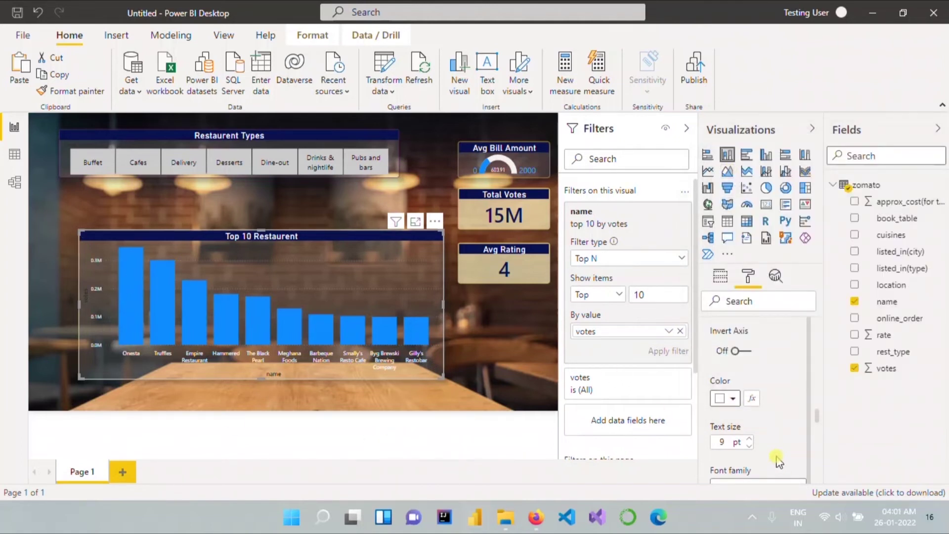
{"action": "left_click", "coordinate": [747, 439]}
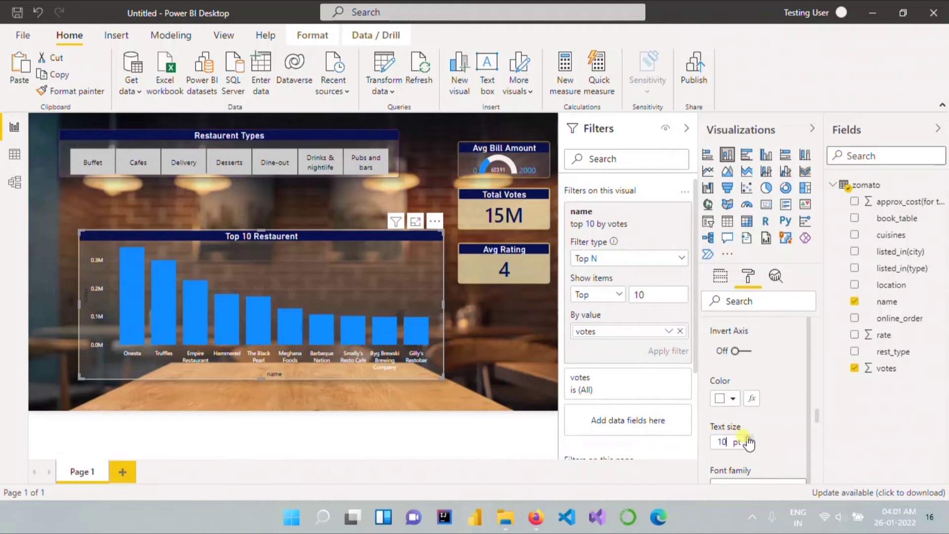
{"action": "scroll", "coordinate": [771, 445], "scroll_direction": "down", "scroll_amount": 5}
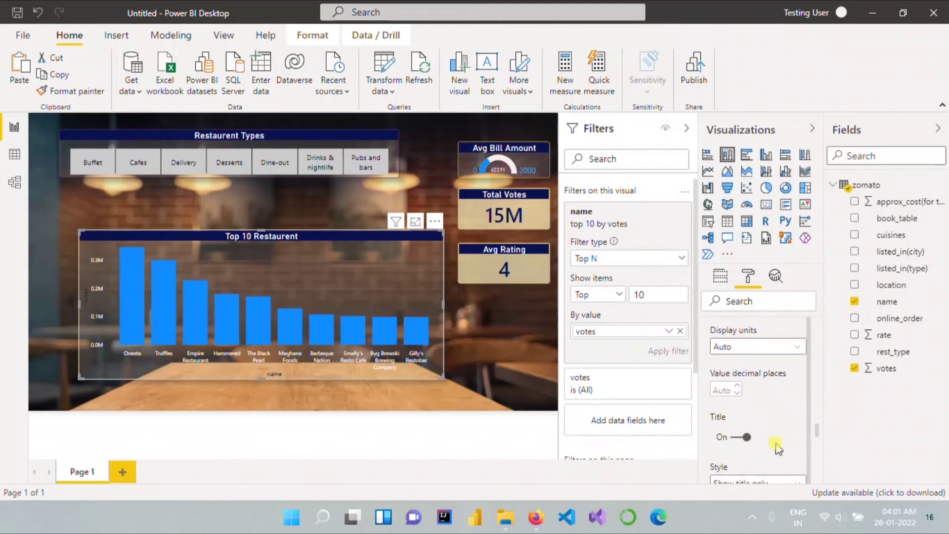
{"action": "scroll", "coordinate": [778, 447], "scroll_direction": "down", "scroll_amount": 1}
{"action": "scroll", "coordinate": [778, 447], "scroll_direction": "up", "scroll_amount": 3}
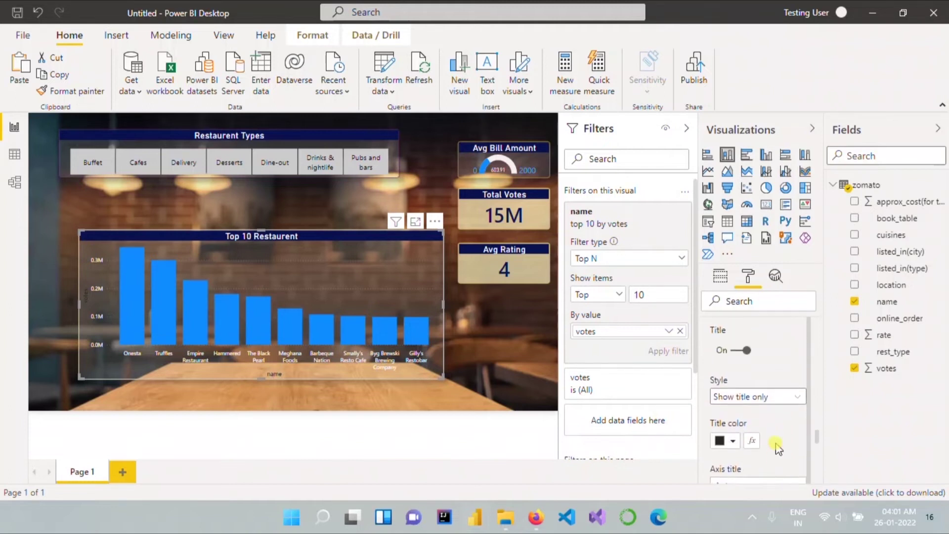
{"action": "scroll", "coordinate": [778, 447], "scroll_direction": "up", "scroll_amount": 1}
{"action": "scroll", "coordinate": [777, 447], "scroll_direction": "down", "scroll_amount": 1}
{"action": "scroll", "coordinate": [777, 447], "scroll_direction": "up", "scroll_amount": 1}
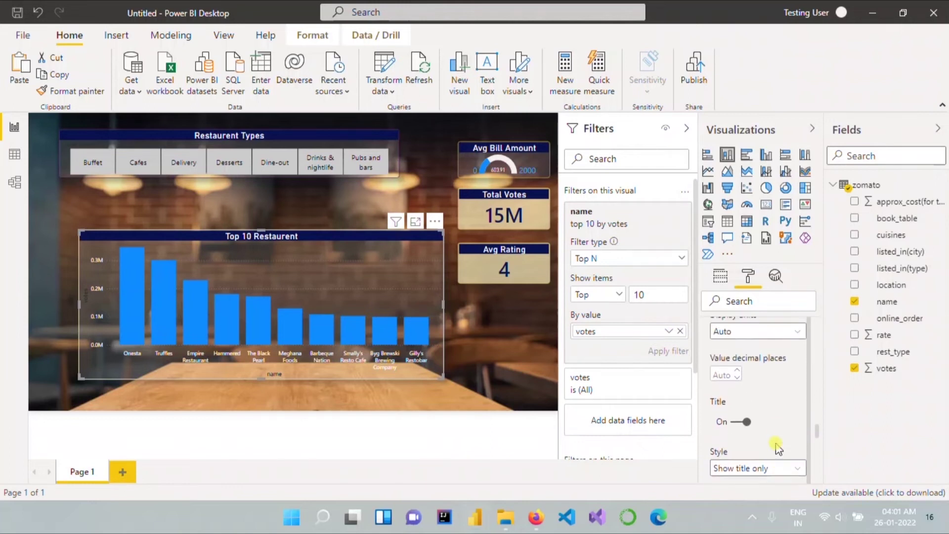
{"action": "scroll", "coordinate": [778, 447], "scroll_direction": "down", "scroll_amount": 2}
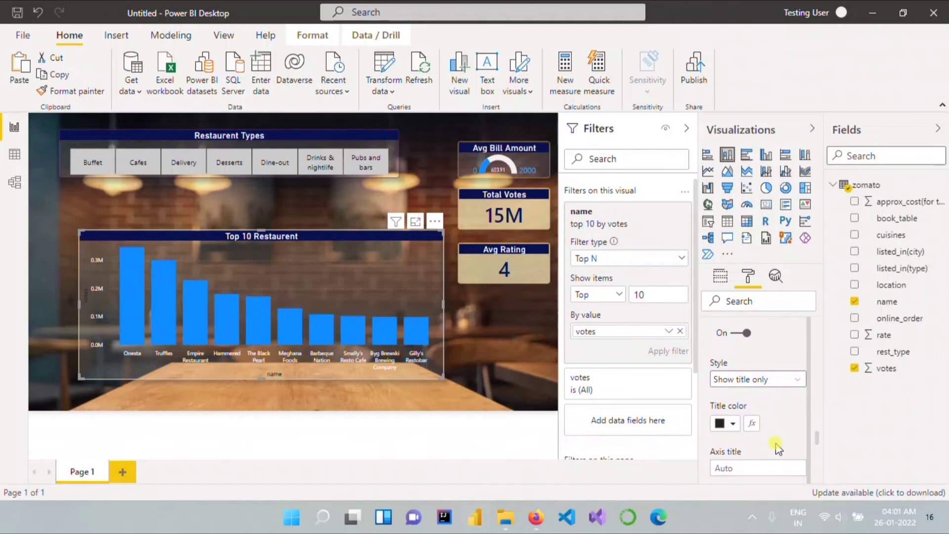
{"action": "scroll", "coordinate": [778, 448], "scroll_direction": "up", "scroll_amount": 1}
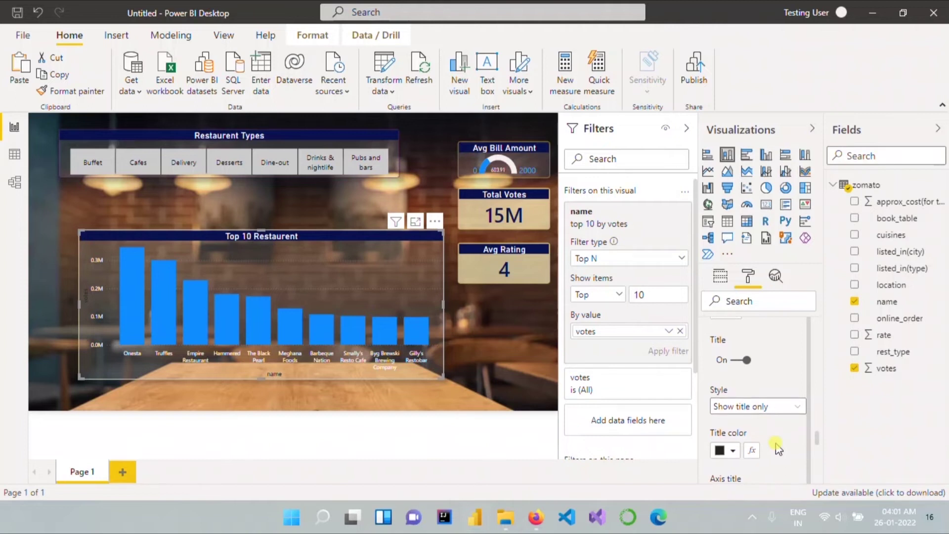
{"action": "scroll", "coordinate": [778, 448], "scroll_direction": "up", "scroll_amount": 1}
{"action": "scroll", "coordinate": [778, 450], "scroll_direction": "down", "scroll_amount": 2}
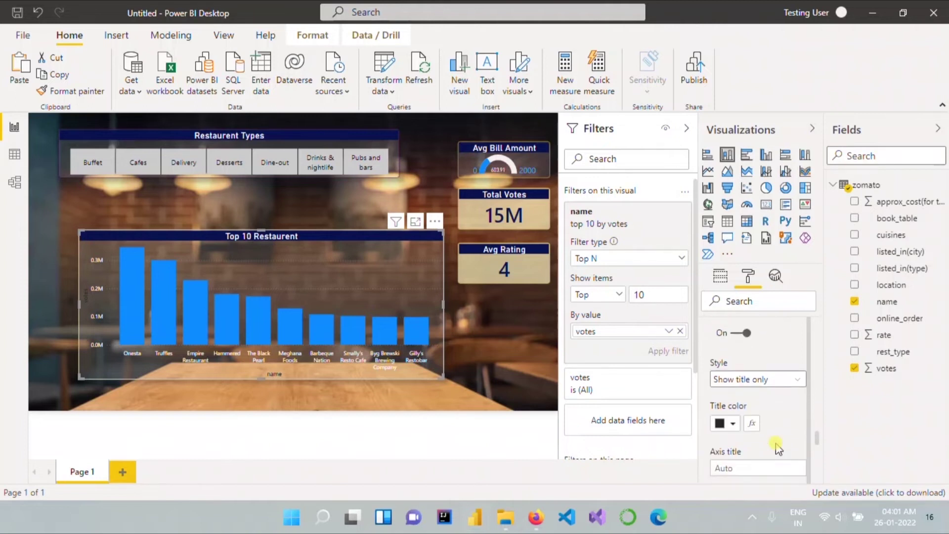
{"action": "scroll", "coordinate": [776, 444], "scroll_direction": "down", "scroll_amount": 8}
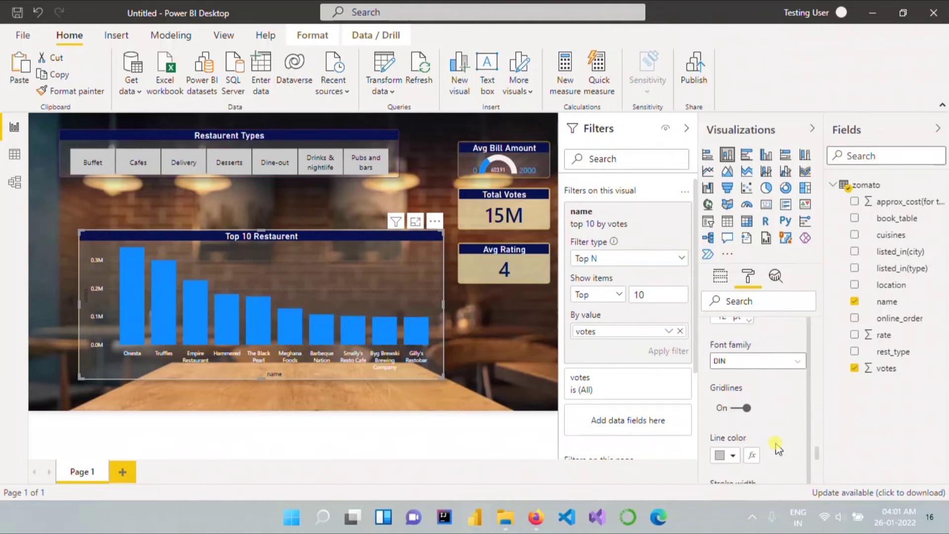
{"action": "scroll", "coordinate": [779, 447], "scroll_direction": "down", "scroll_amount": 4}
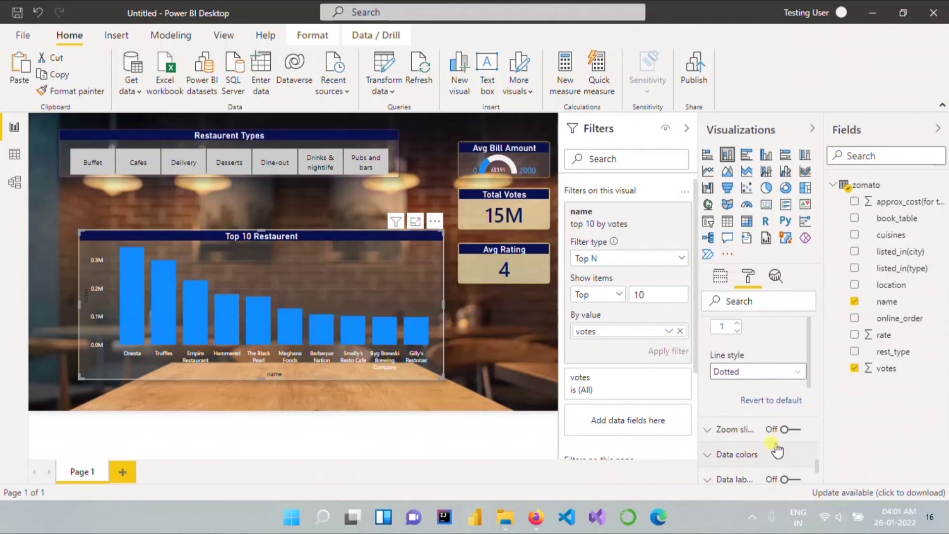
{"action": "scroll", "coordinate": [778, 449], "scroll_direction": "down", "scroll_amount": 2}
{"action": "scroll", "coordinate": [778, 448], "scroll_direction": "up", "scroll_amount": 6}
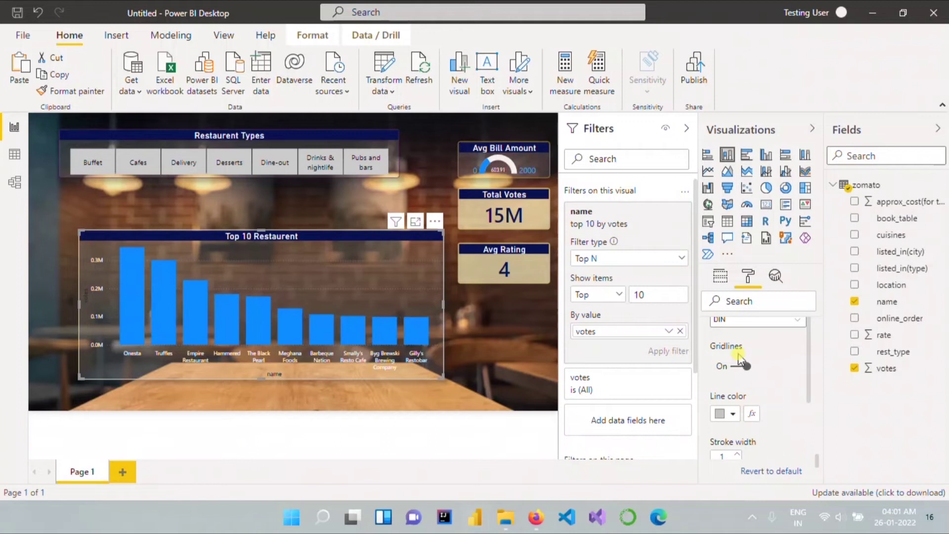
Step: Toggle the gridlines off and back on, and set the bars to light blue
{"action": "left_click", "coordinate": [741, 367]}
{"action": "left_click", "coordinate": [740, 368]}
{"action": "scroll", "coordinate": [780, 393], "scroll_direction": "down", "scroll_amount": 5}
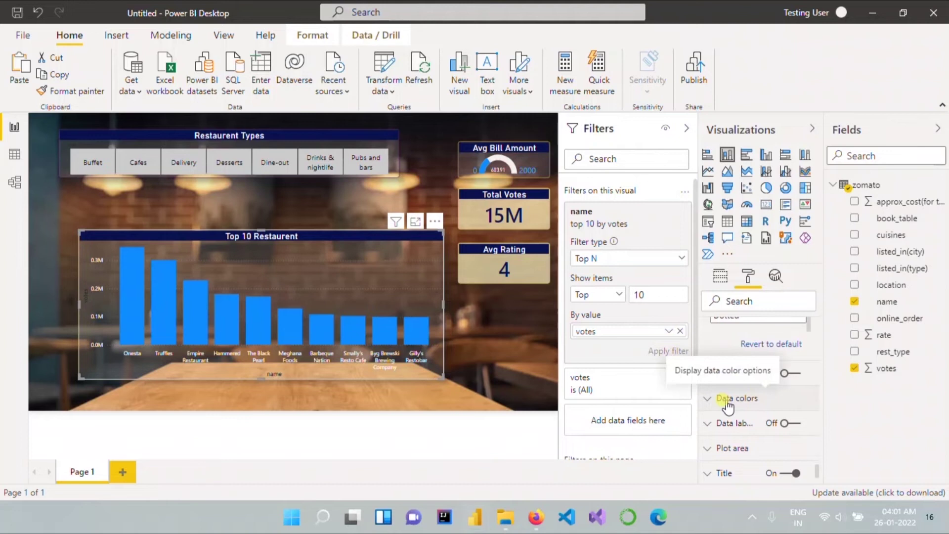
{"action": "left_click", "coordinate": [707, 402]}
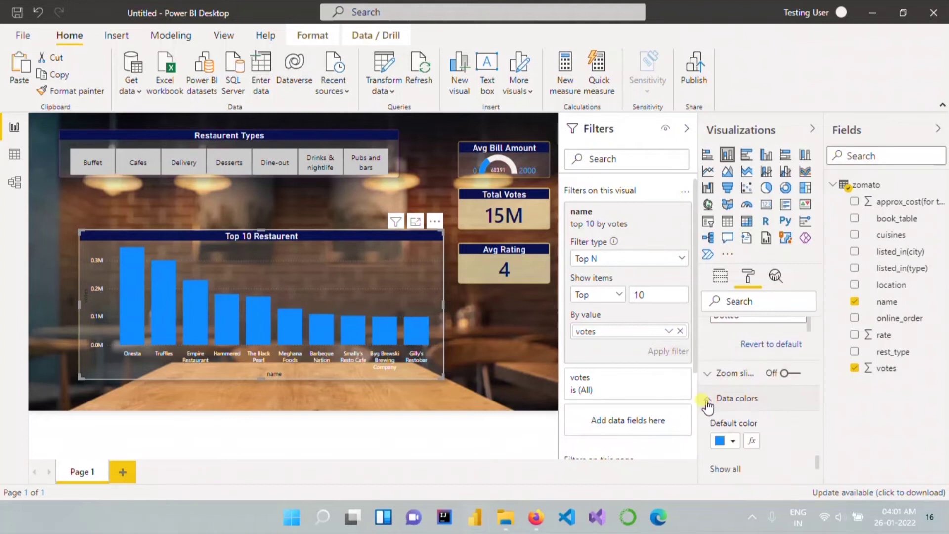
{"action": "left_click", "coordinate": [725, 441]}
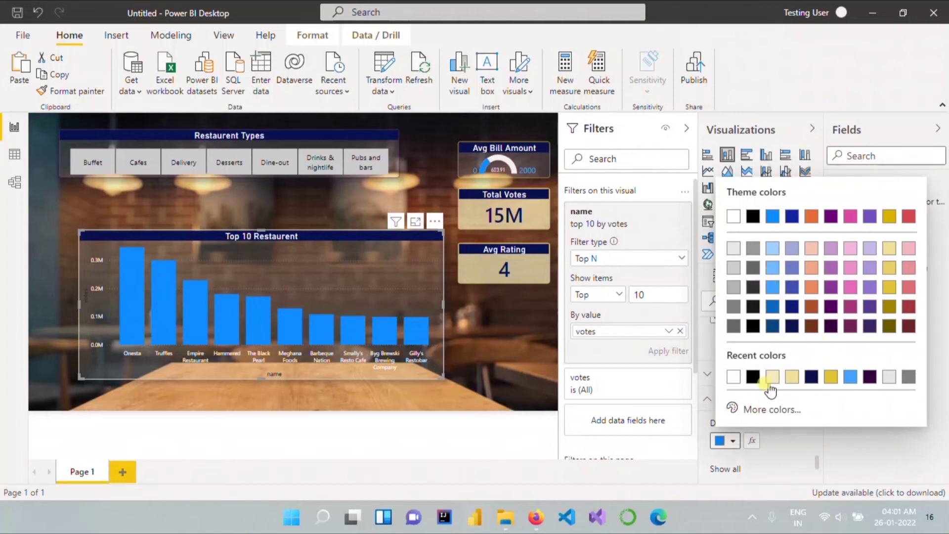
{"action": "left_click", "coordinate": [772, 266]}
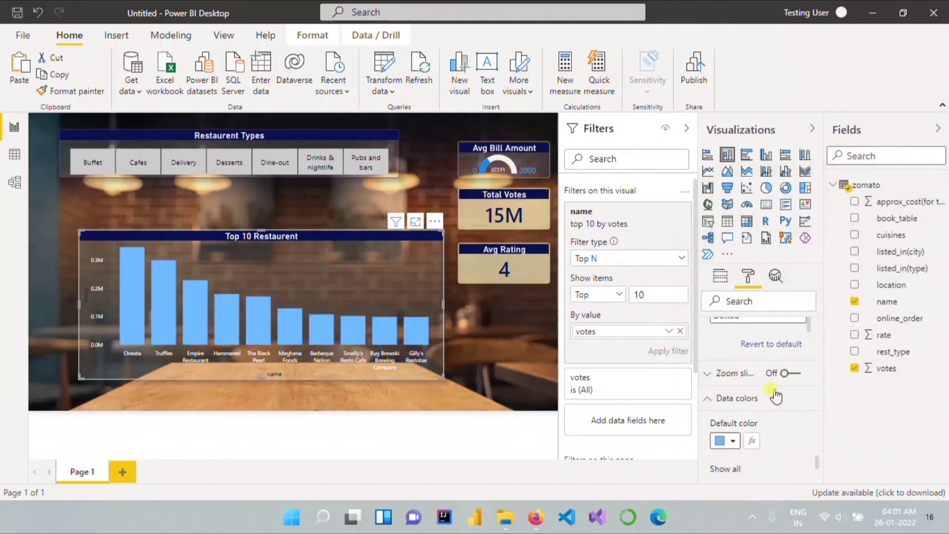
{"action": "left_click", "coordinate": [726, 442]}
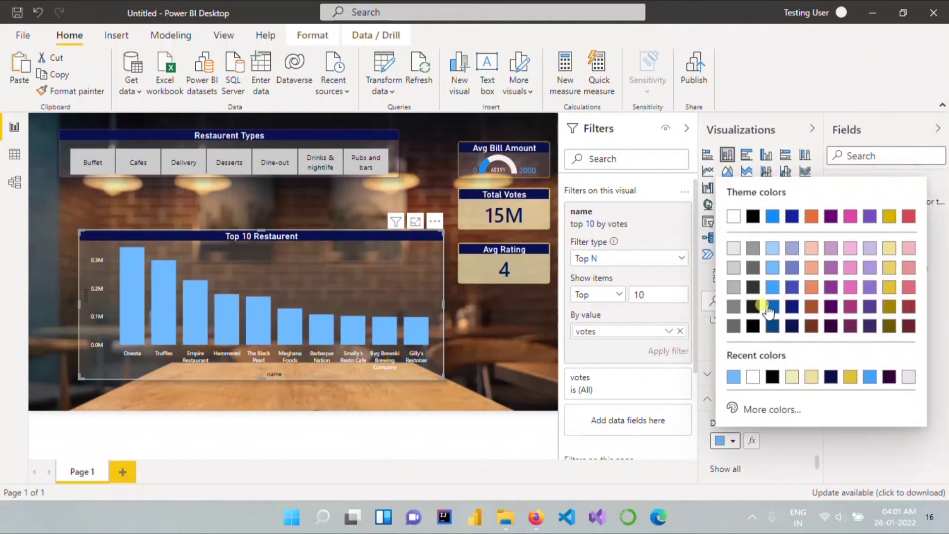
{"action": "left_click", "coordinate": [772, 267]}
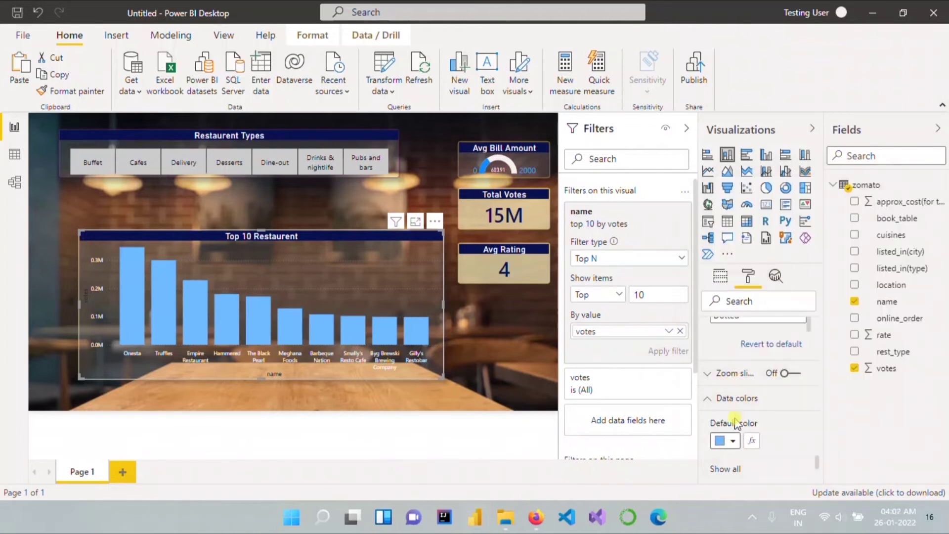
Step: Set the bar colour to a custom cyan, #01E3F7, in the colour picker
{"action": "left_click", "coordinate": [733, 442]}
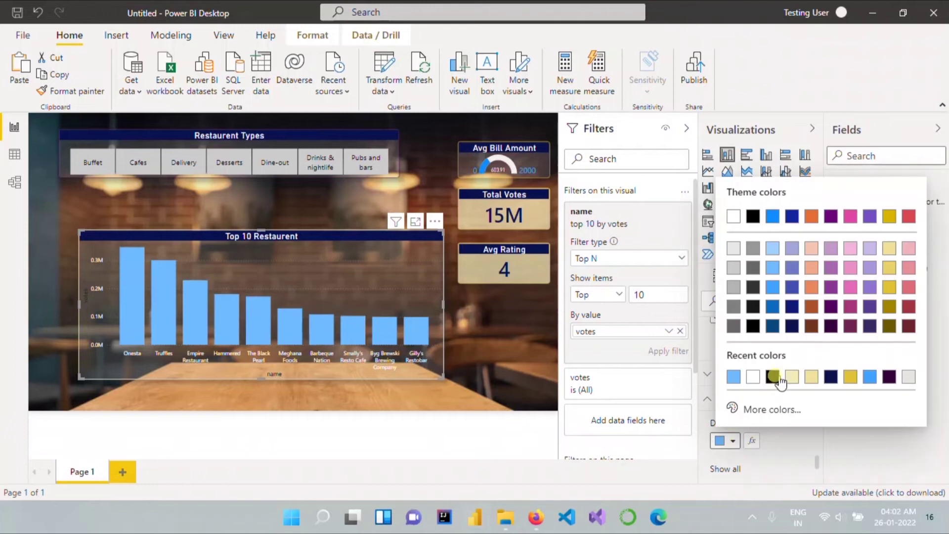
{"action": "left_click", "coordinate": [778, 409]}
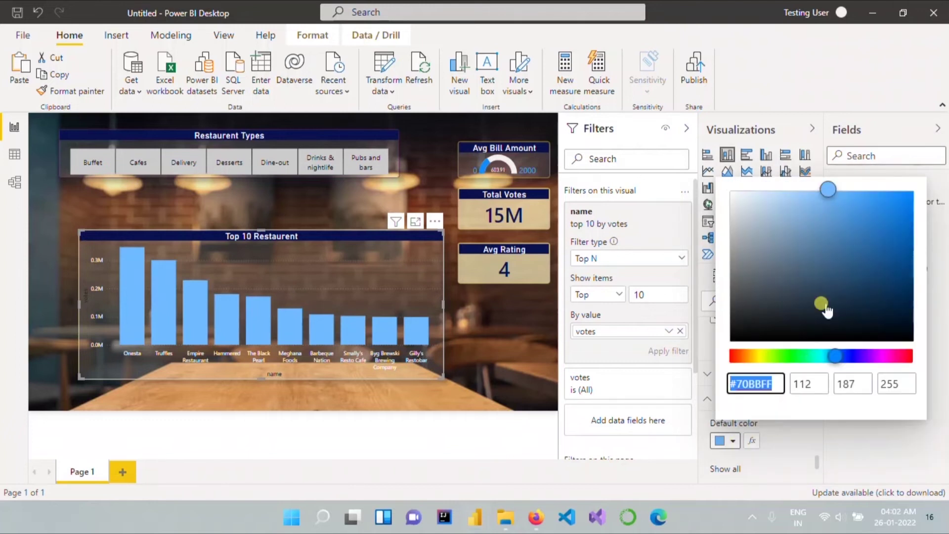
{"action": "left_click", "coordinate": [822, 355]}
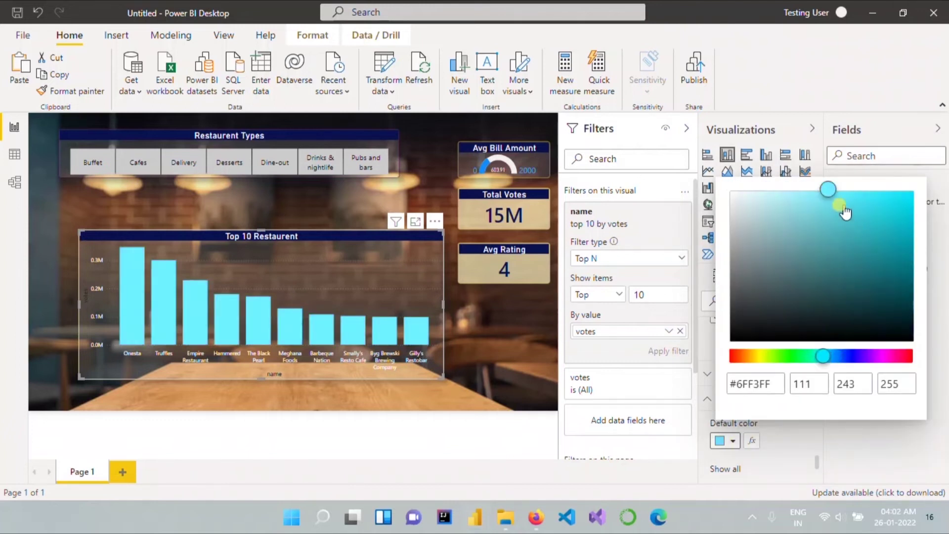
{"action": "left_click", "coordinate": [911, 198]}
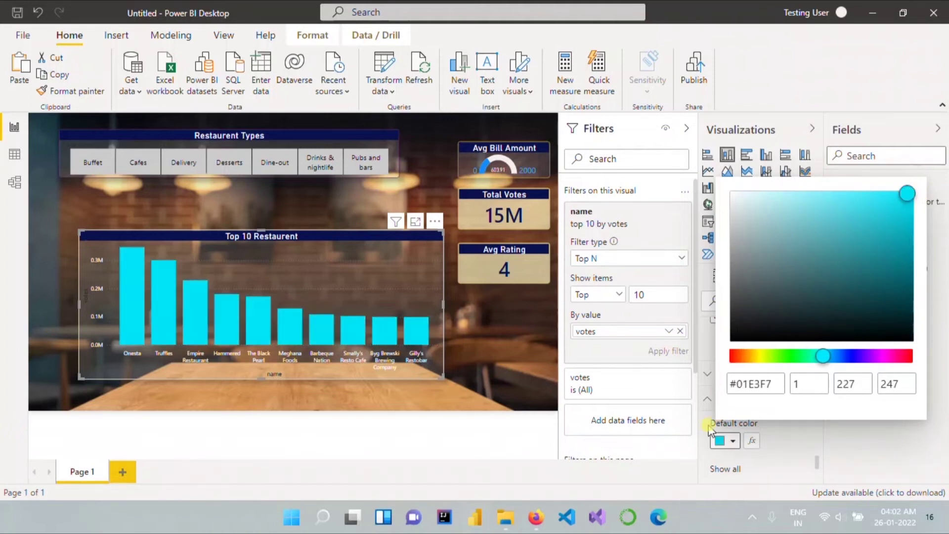
{"action": "left_click", "coordinate": [782, 462]}
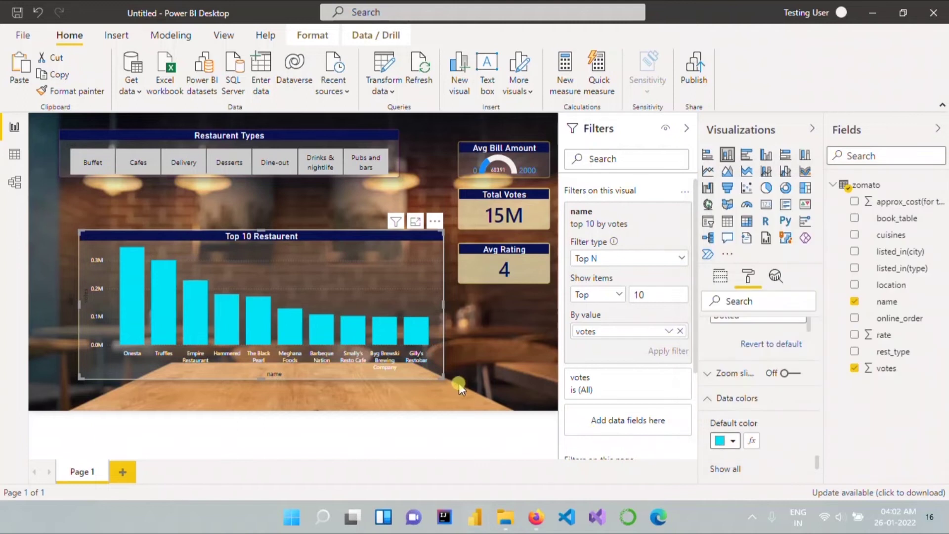
Step: Make the Top 10 Restaurent chart smaller and move it below the Avg Rating card
{"action": "left_click_drag", "start_coordinate": [439, 378], "coordinate": [356, 327]}
{"action": "left_click_drag", "start_coordinate": [314, 242], "coordinate": [507, 314]}
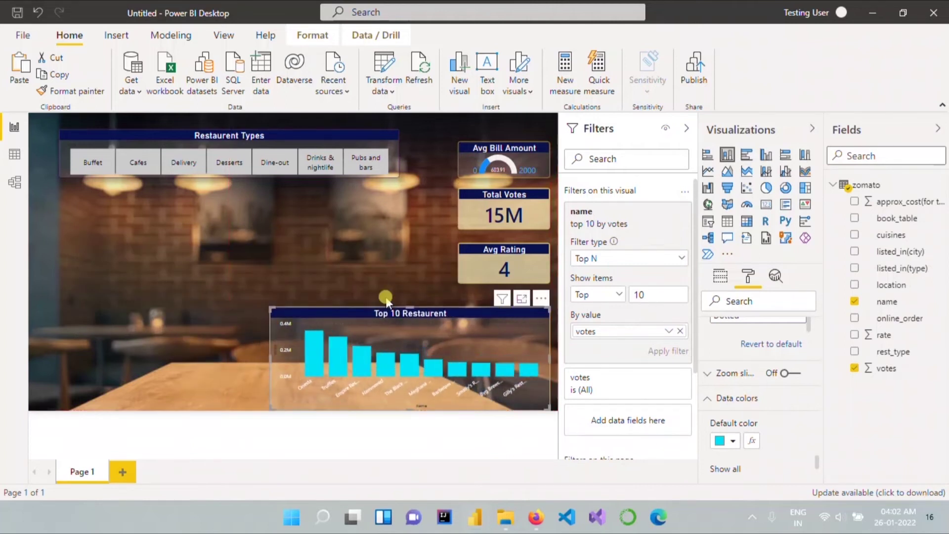
{"action": "left_click", "coordinate": [327, 269]}
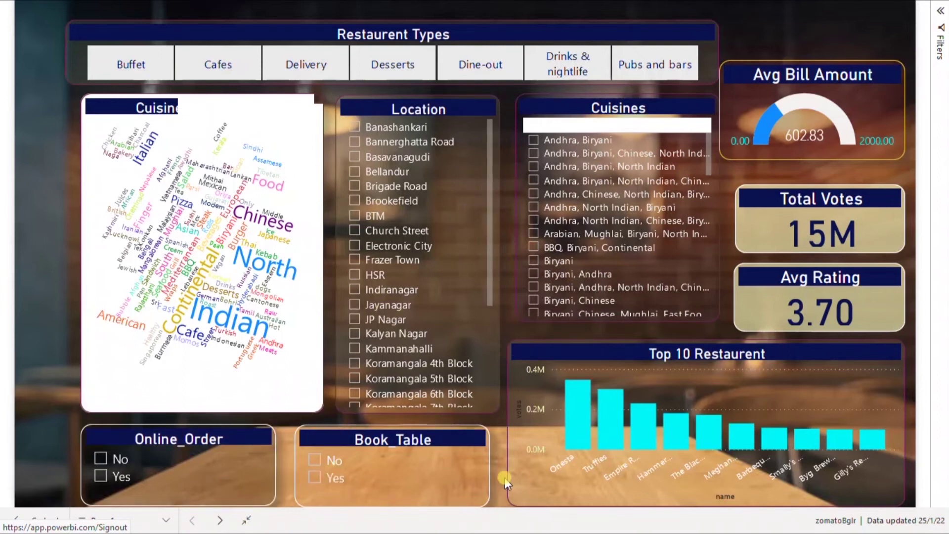
{"action": "key", "text": "alt+Tab"}
{"action": "key", "text": "alt+Tab"}
{"action": "key", "text": "alt+Tab"}
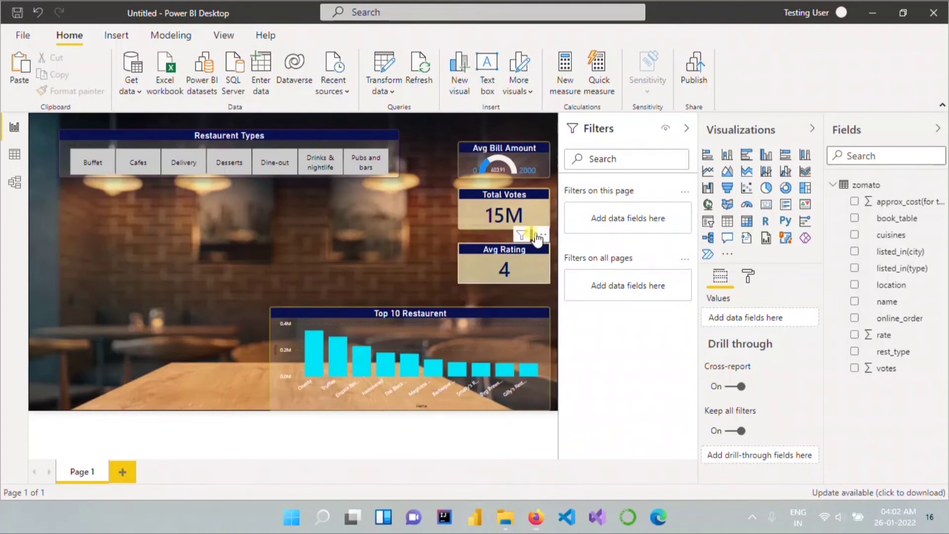
Step: Duplicate the Total Votes card with Ctrl+C/Ctrl+V and move the copy to the lower left
{"action": "left_click", "coordinate": [538, 194]}
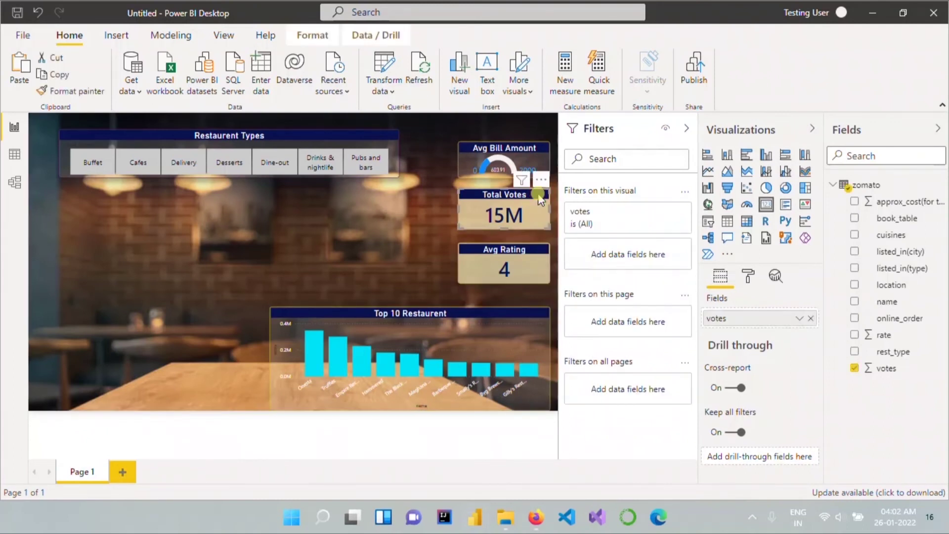
{"action": "key", "text": "ctrl+c"}
{"action": "key", "text": "ctrl+v"}
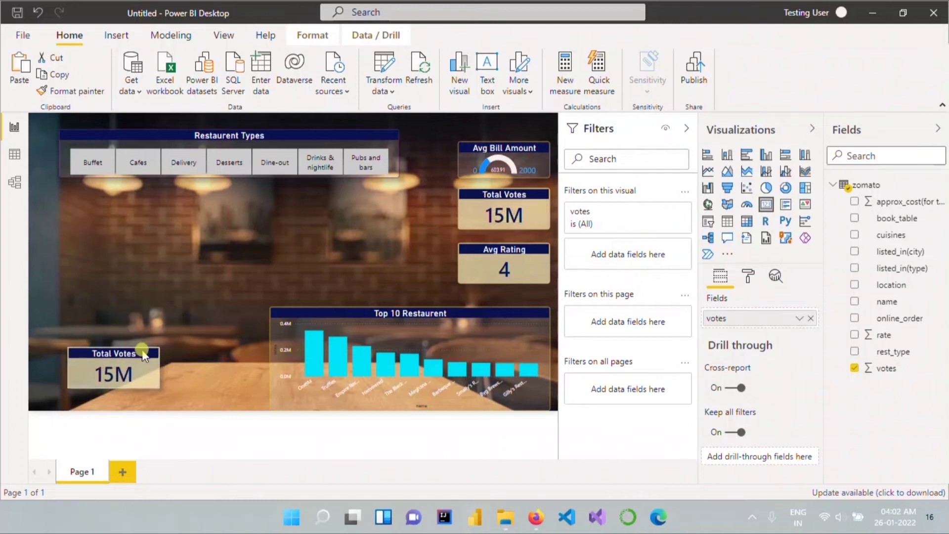
{"action": "left_click_drag", "start_coordinate": [143, 352], "coordinate": [122, 362]}
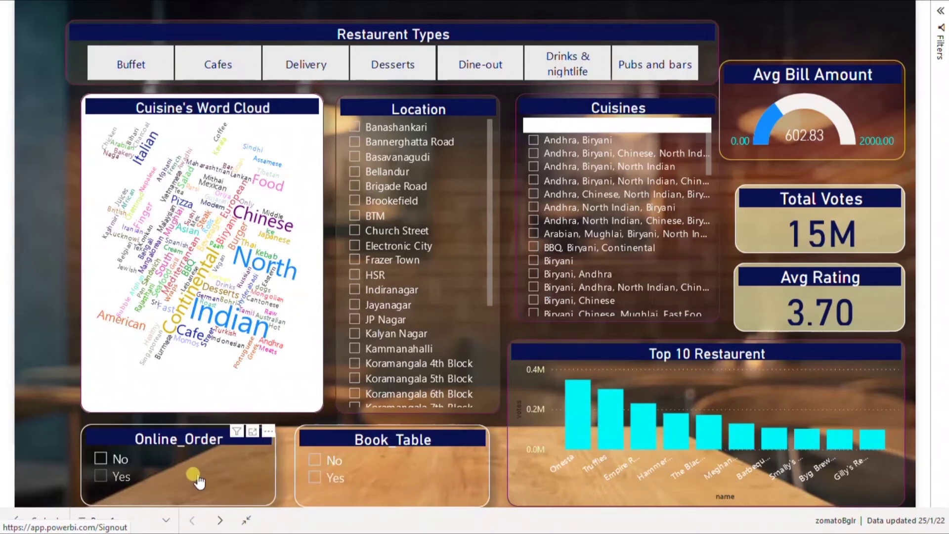
{"action": "key", "text": "alt+Tab"}
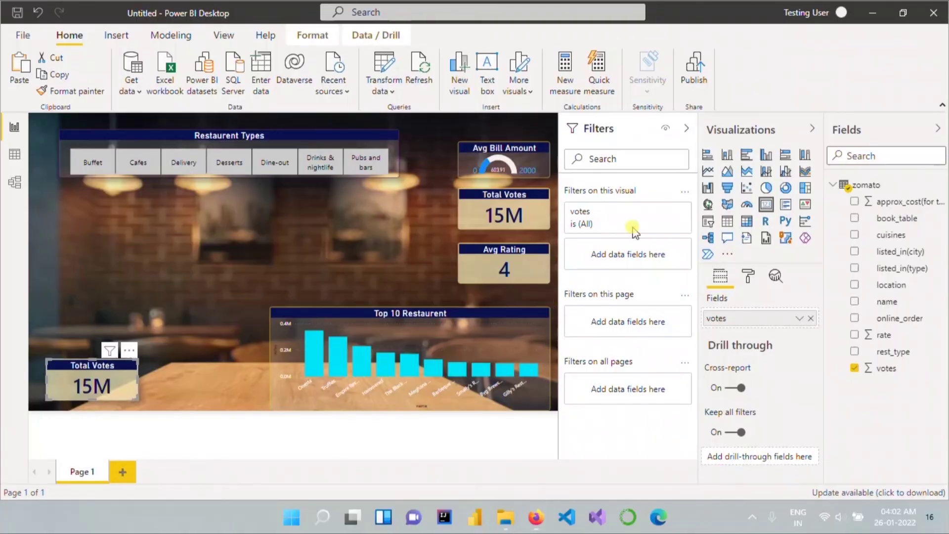
Step: Convert the copy into a slicer, enlarge it, and replace votes with online_order
{"action": "left_click", "coordinate": [707, 222]}
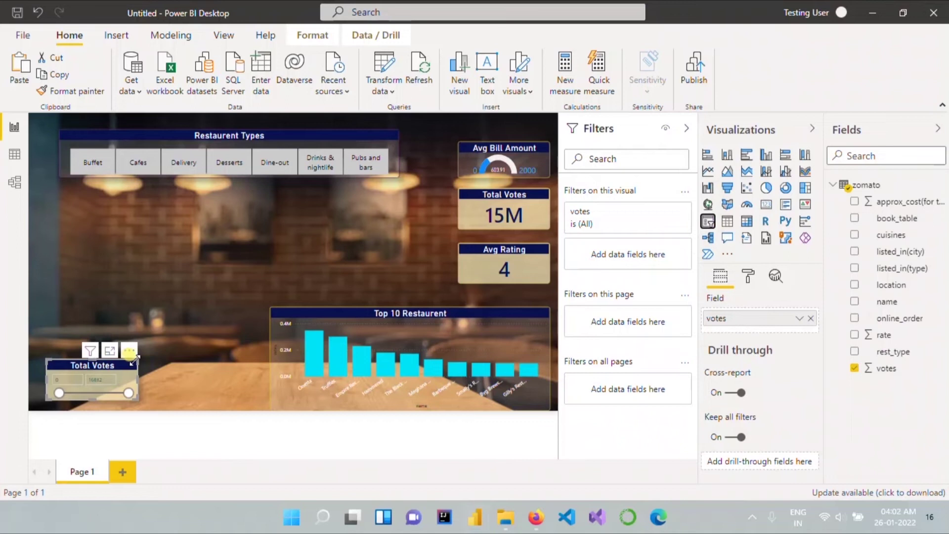
{"action": "left_click_drag", "start_coordinate": [137, 359], "coordinate": [161, 329]}
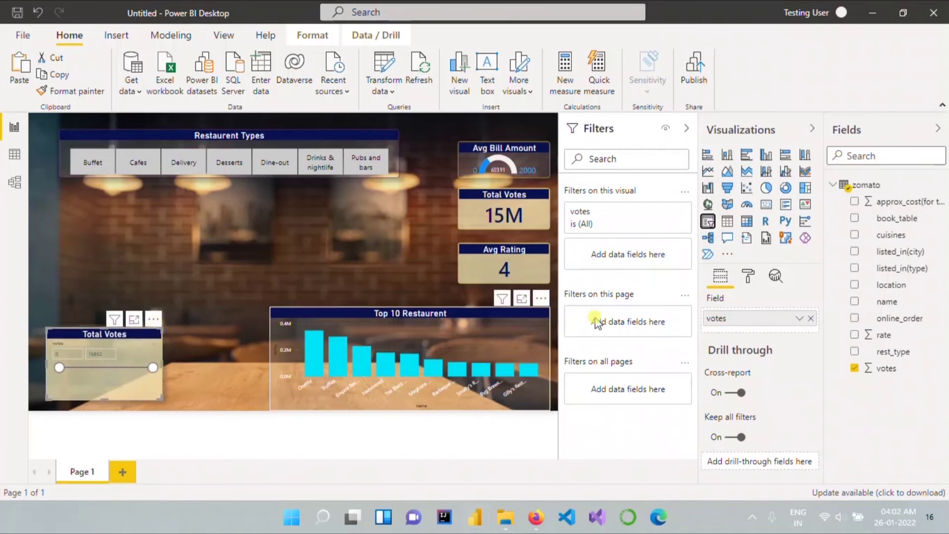
{"action": "left_click", "coordinate": [811, 319]}
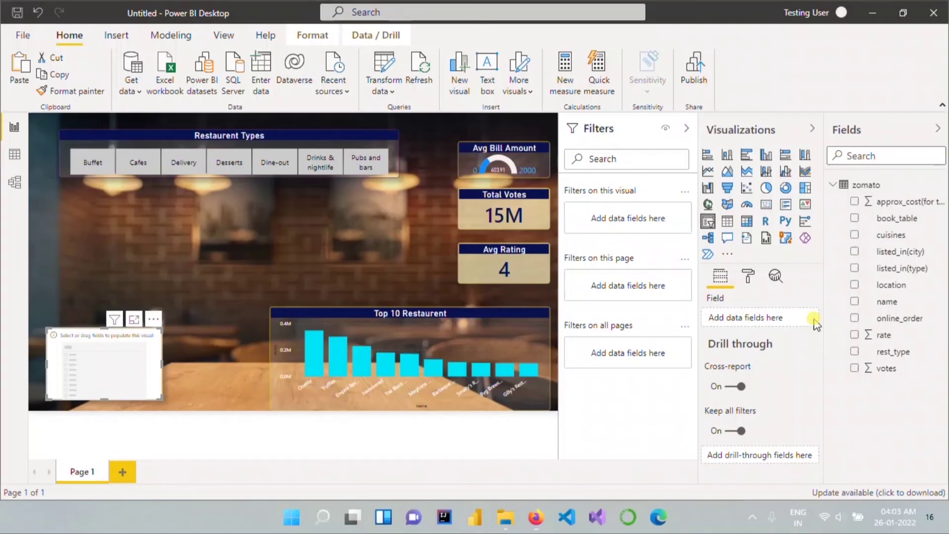
{"action": "left_click", "coordinate": [857, 322]}
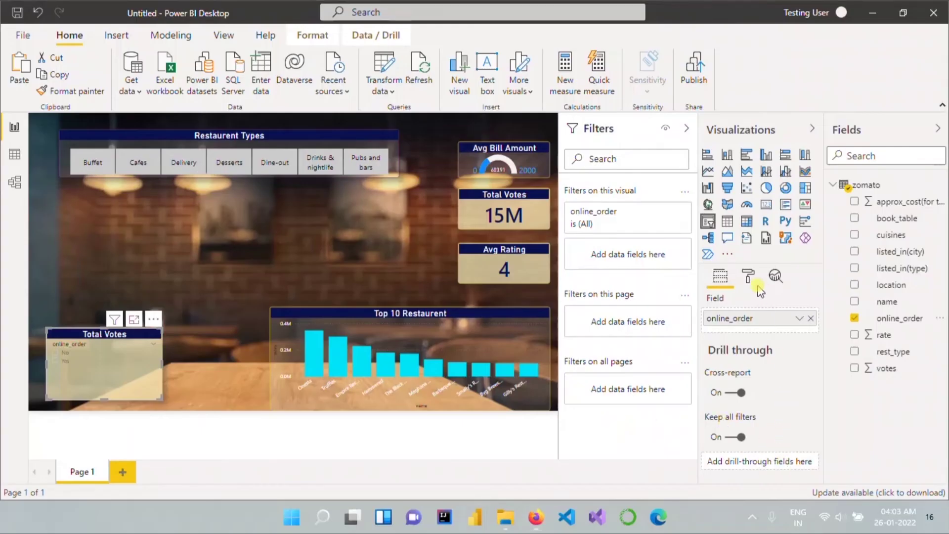
Step: Retitle the slicer Online_Order, then resize it shorter and slightly wider
{"action": "left_click", "coordinate": [748, 275]}
{"action": "left_click", "coordinate": [718, 430]}
{"action": "scroll", "coordinate": [720, 434], "scroll_direction": "down", "scroll_amount": 2}
{"action": "left_click", "coordinate": [763, 393]}
{"action": "key", "text": "ctrl+a"}
{"action": "type", "text": "ONline"}
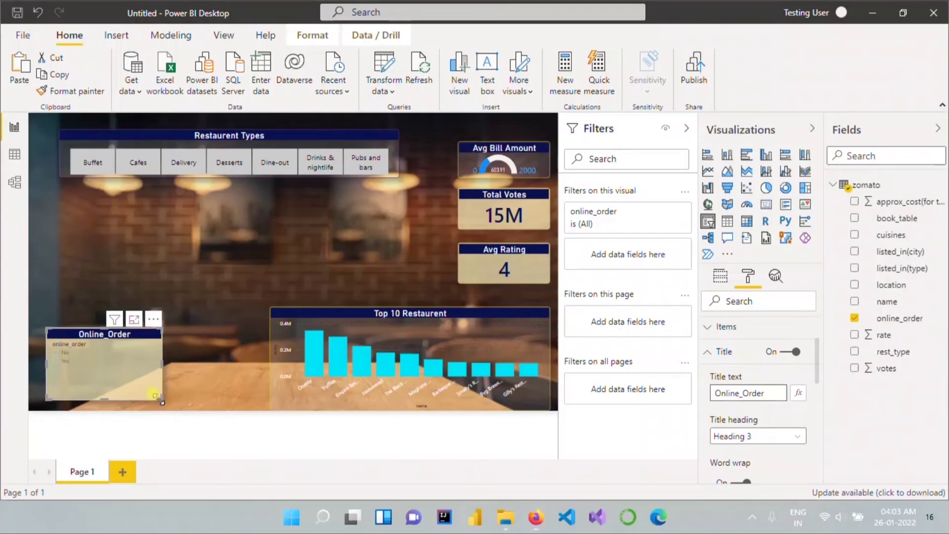
{"action": "left_click_drag", "start_coordinate": [161, 402], "coordinate": [175, 358]}
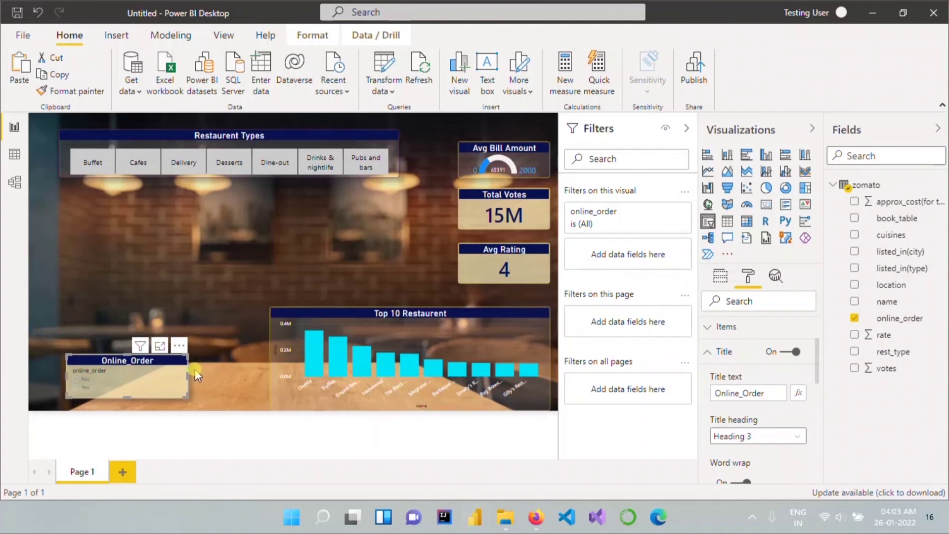
Step: Narrow the Online_Order slicer and make its No/Yes item text white
{"action": "left_click_drag", "start_coordinate": [190, 375], "coordinate": [159, 379]}
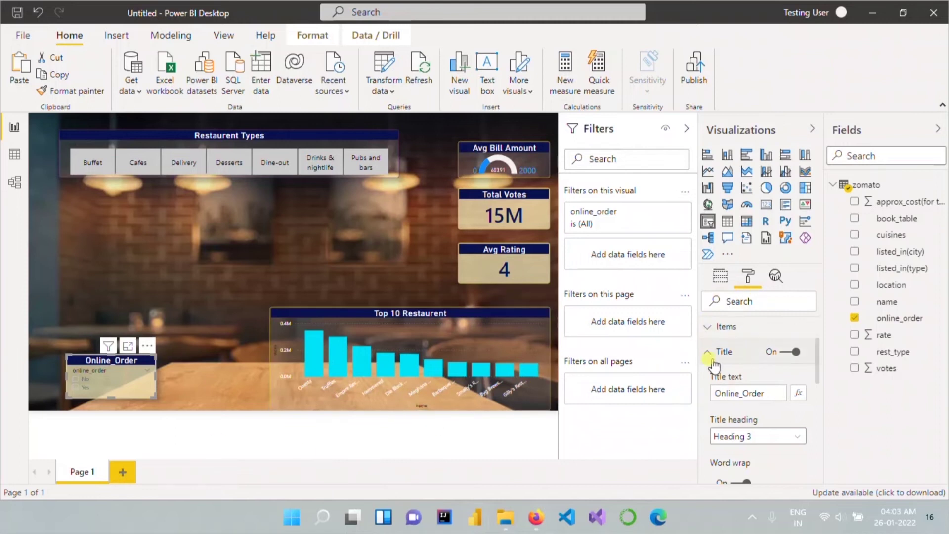
{"action": "left_click", "coordinate": [707, 357]}
{"action": "left_click", "coordinate": [707, 326]}
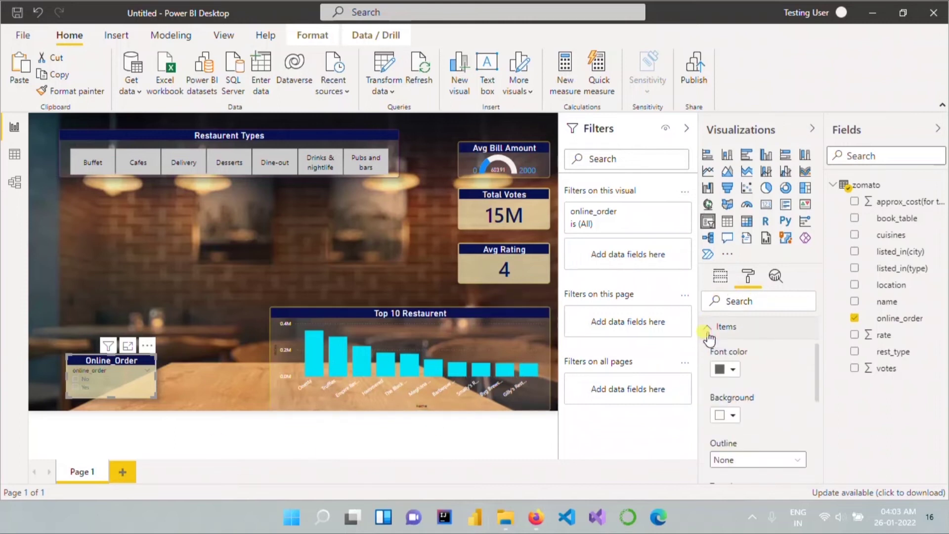
{"action": "left_click", "coordinate": [733, 370]}
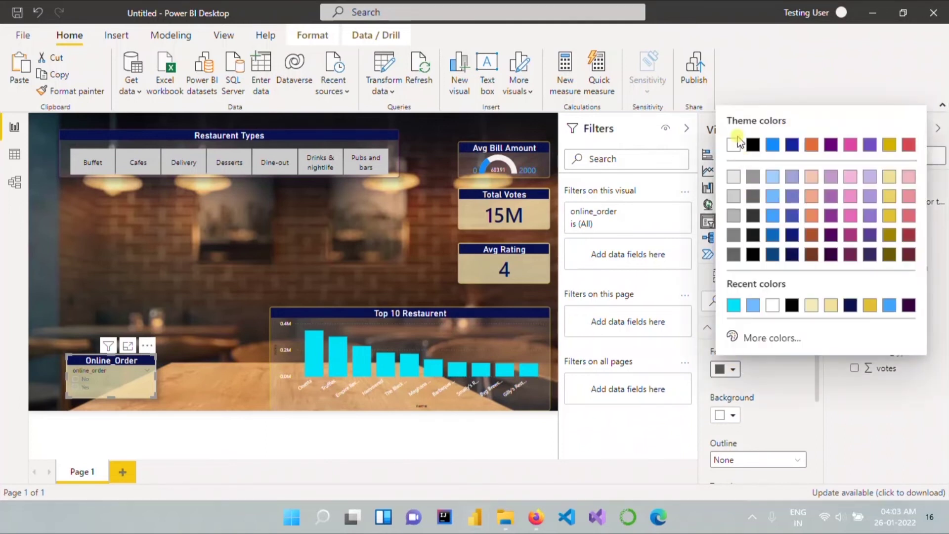
{"action": "left_click", "coordinate": [734, 144]}
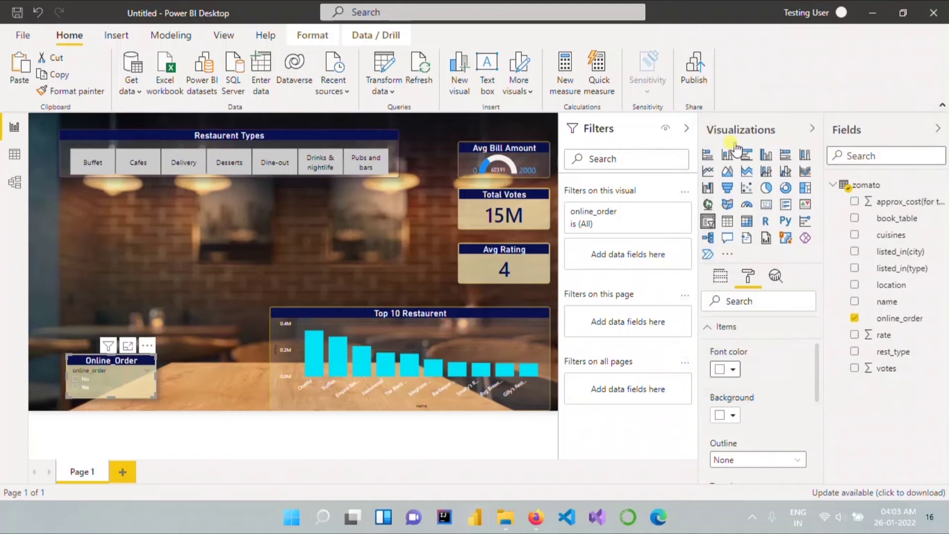
Step: Set the Online_Order slicer background transparency to 100%
{"action": "left_click", "coordinate": [704, 333]}
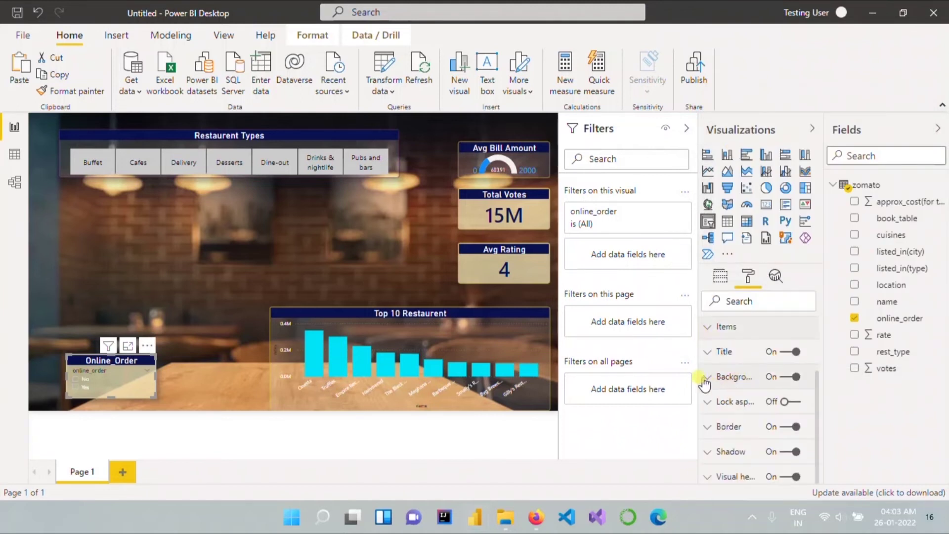
{"action": "left_click", "coordinate": [704, 379]}
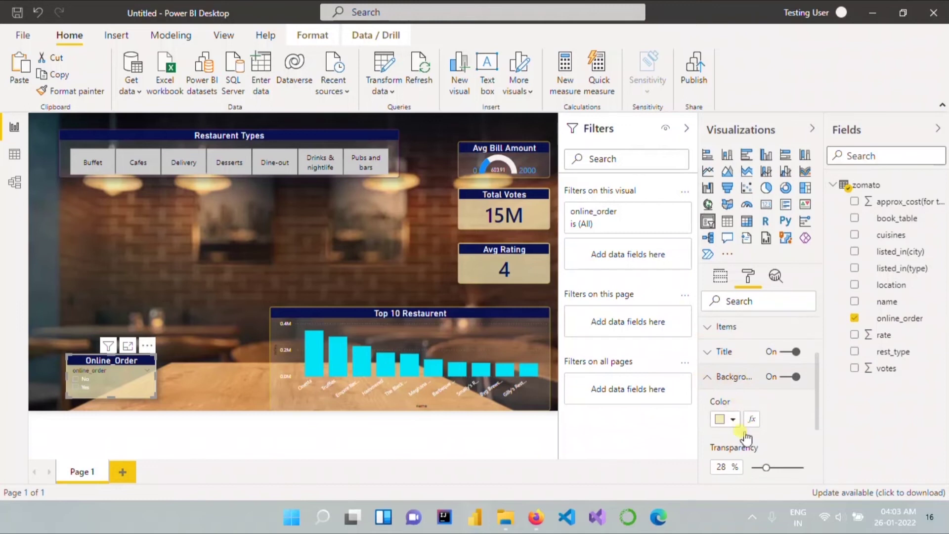
{"action": "left_click_drag", "start_coordinate": [765, 467], "coordinate": [823, 470]}
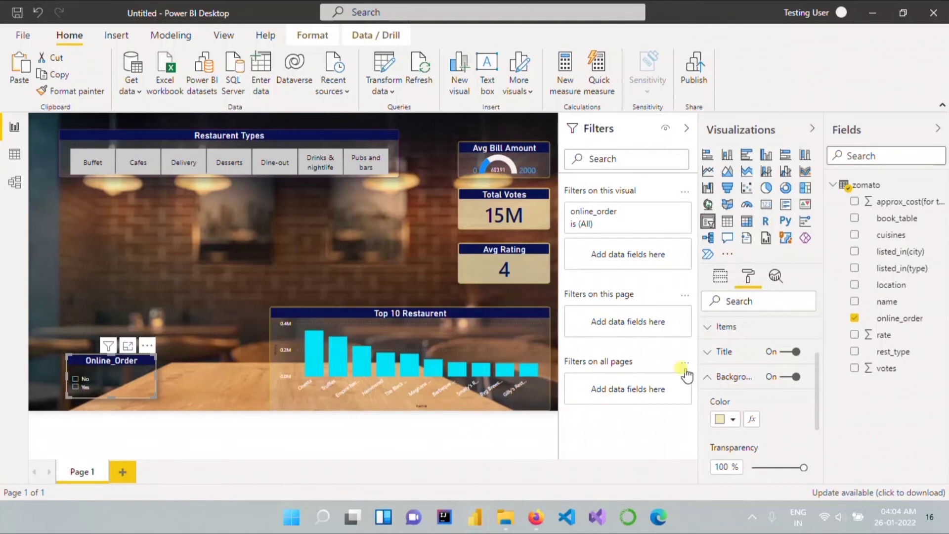
{"action": "left_click", "coordinate": [708, 379]}
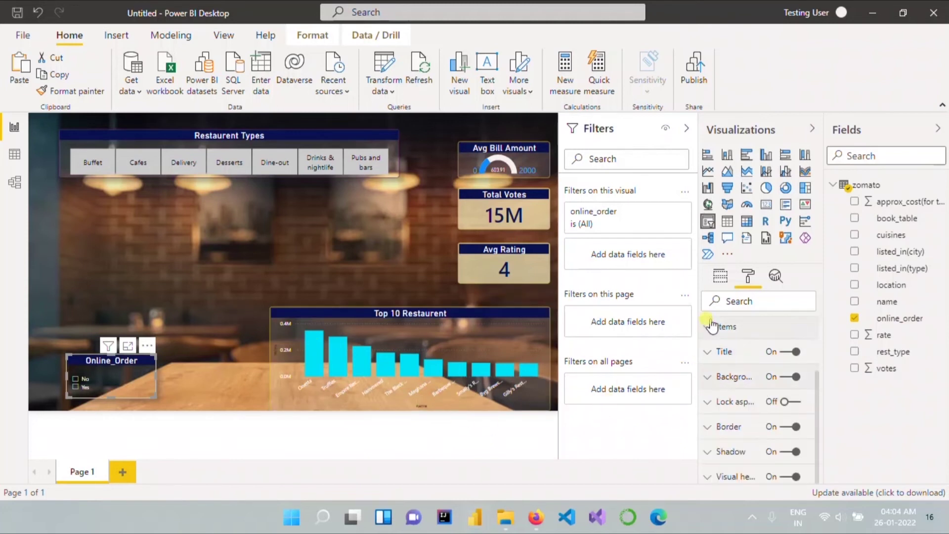
Step: Enlarge the slicer's item text to 13 pt and turn the slicer header off
{"action": "left_click", "coordinate": [708, 327]}
{"action": "scroll", "coordinate": [761, 433], "scroll_direction": "down", "scroll_amount": 3}
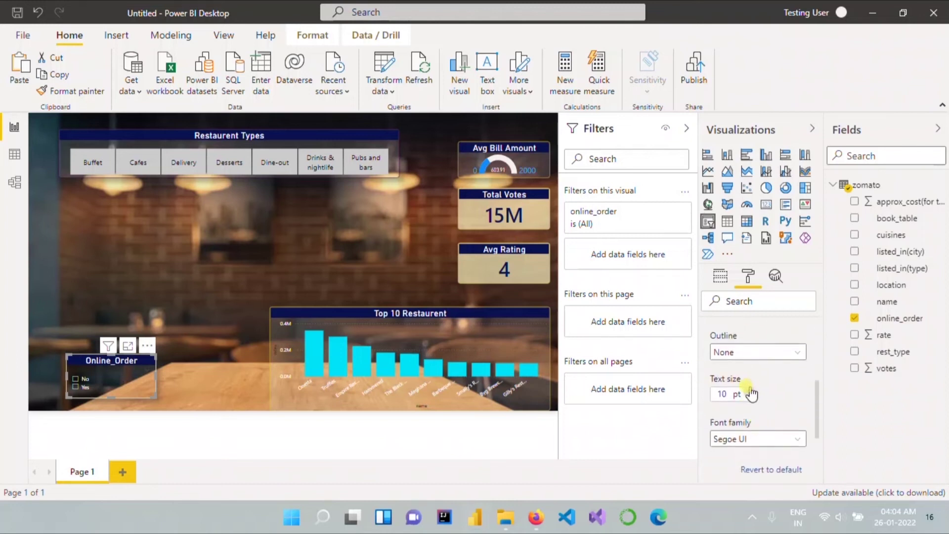
{"action": "left_click", "coordinate": [750, 391]}
{"action": "left_click", "coordinate": [750, 391]}
{"action": "scroll", "coordinate": [787, 395], "scroll_direction": "up", "scroll_amount": 5}
{"action": "scroll", "coordinate": [785, 395], "scroll_direction": "up", "scroll_amount": 1}
{"action": "left_click", "coordinate": [790, 374]}
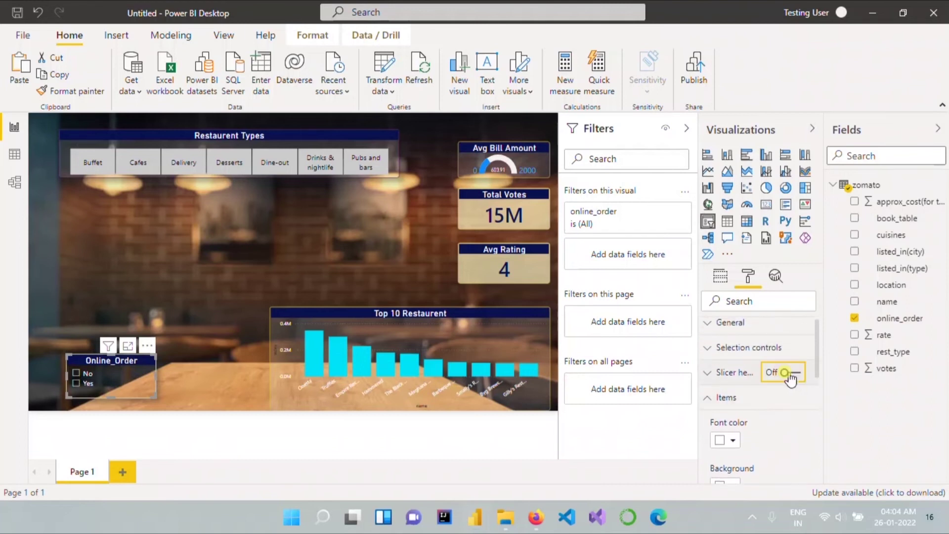
{"action": "left_click", "coordinate": [157, 397]}
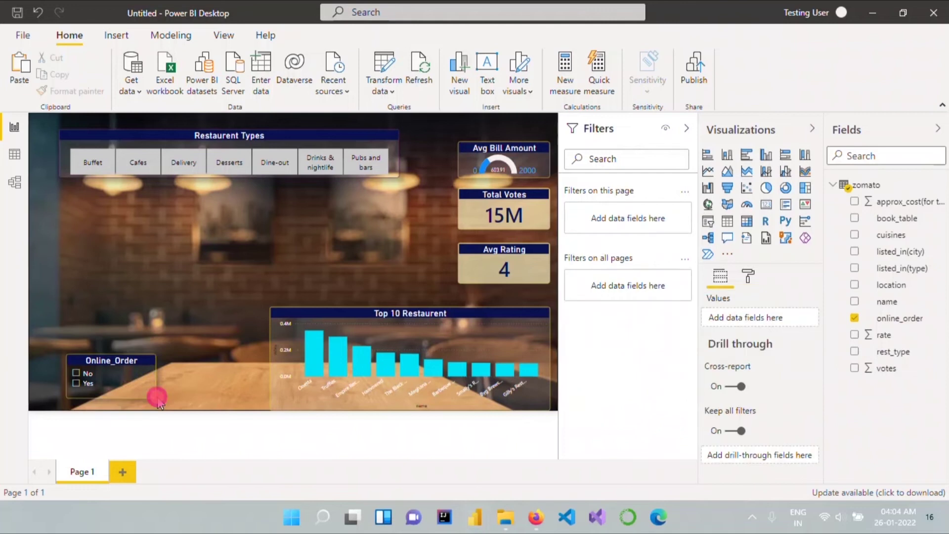
Step: Copy the Online_Order slicer beside it and replace its field with book_table
{"action": "left_click", "coordinate": [137, 356]}
{"action": "left_click_drag", "start_coordinate": [137, 357], "coordinate": [242, 363]}
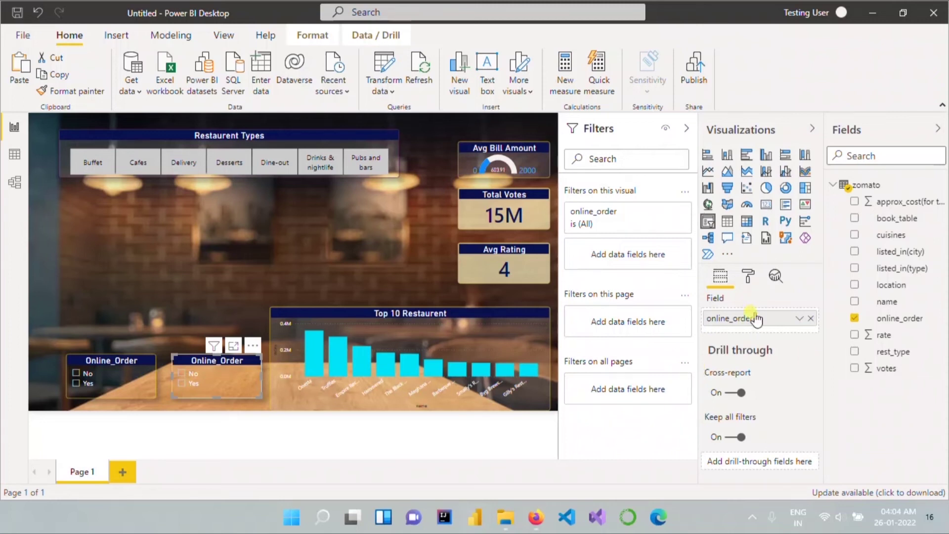
{"action": "left_click", "coordinate": [807, 319]}
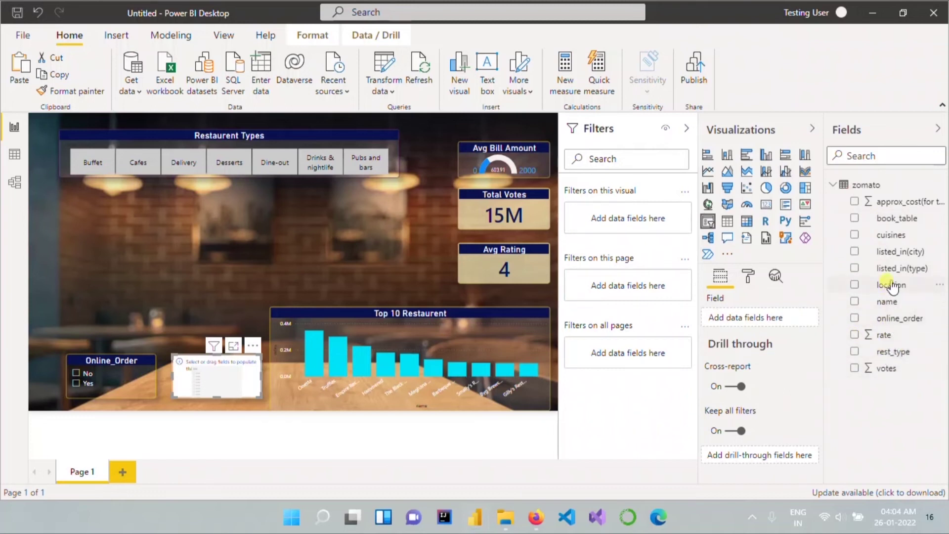
{"action": "left_click", "coordinate": [897, 223]}
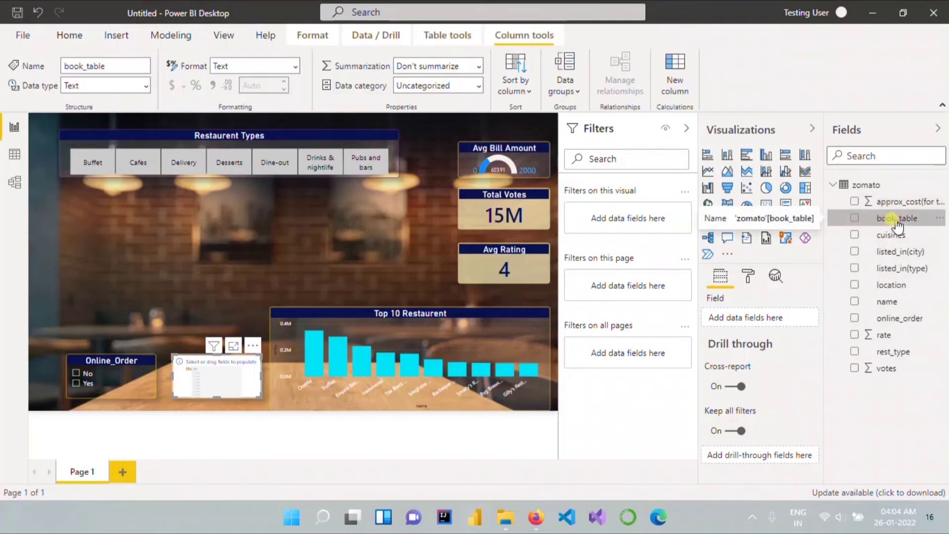
{"action": "left_click", "coordinate": [854, 219]}
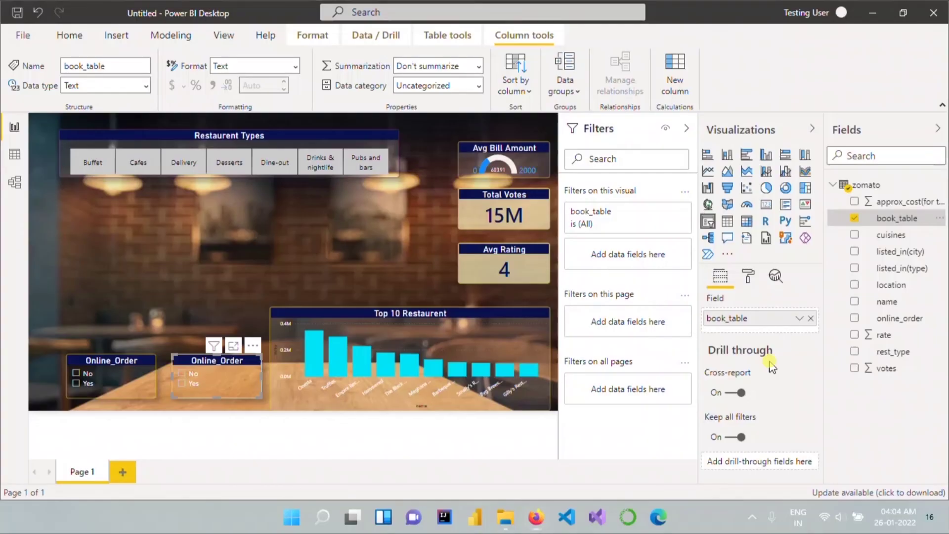
Step: Retitle the copied slicer Book_Table
{"action": "left_click", "coordinate": [749, 277]}
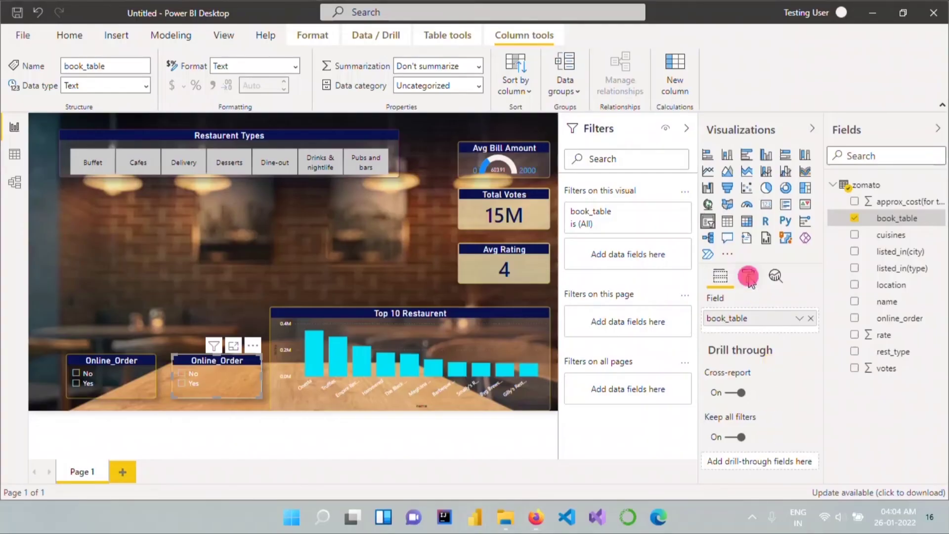
{"action": "left_click", "coordinate": [723, 429]}
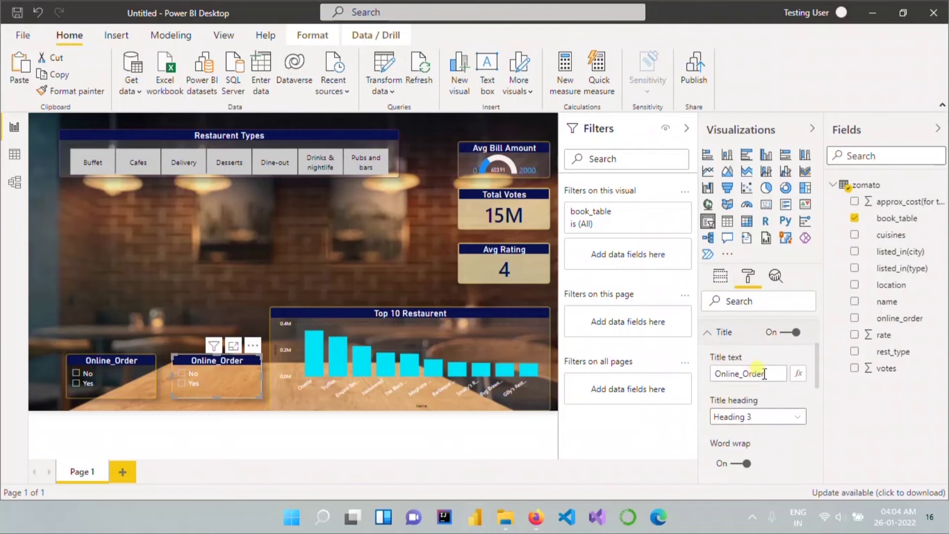
{"action": "left_click", "coordinate": [764, 374]}
{"action": "type", "text": "Book_Table"}
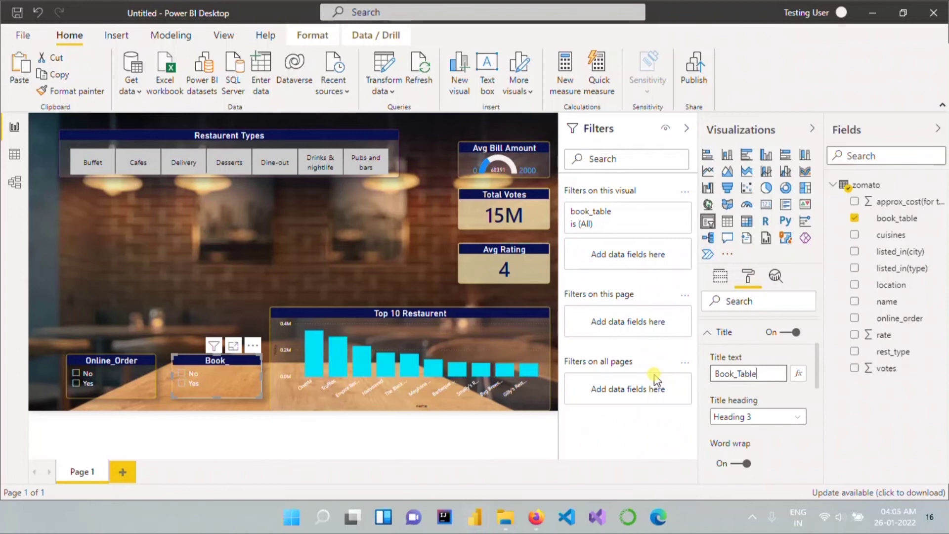
{"action": "left_click", "coordinate": [282, 301]}
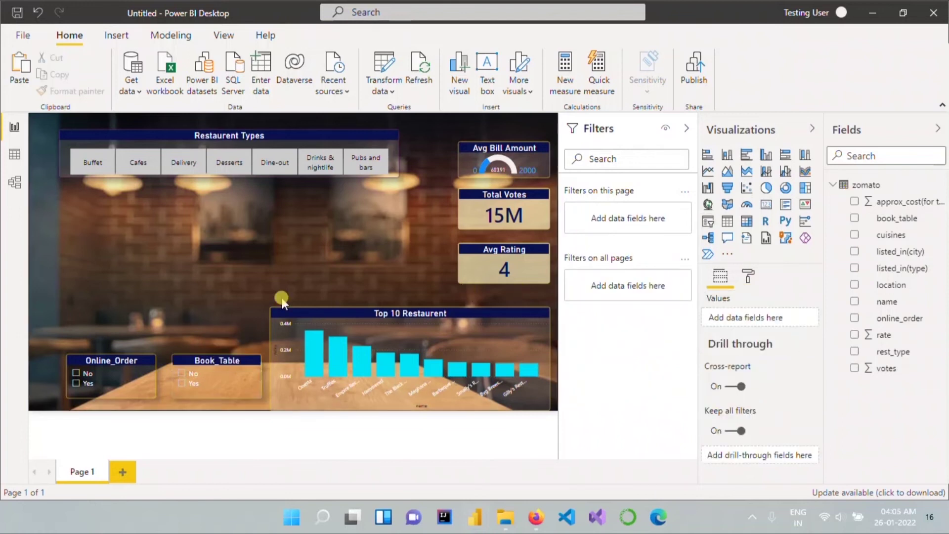
Step: Duplicate the Online_Order slicer below Restaurant Types, enlarge it, and switch its field to location
{"action": "left_click", "coordinate": [144, 368]}
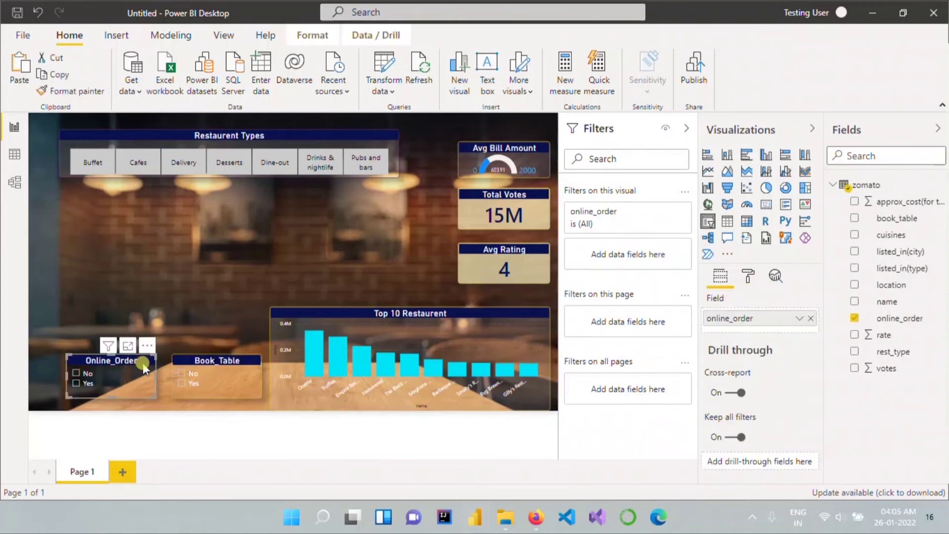
{"action": "key", "text": "ctrl+c"}
{"action": "key", "text": "ctrl+v"}
{"action": "left_click_drag", "start_coordinate": [145, 366], "coordinate": [141, 199]}
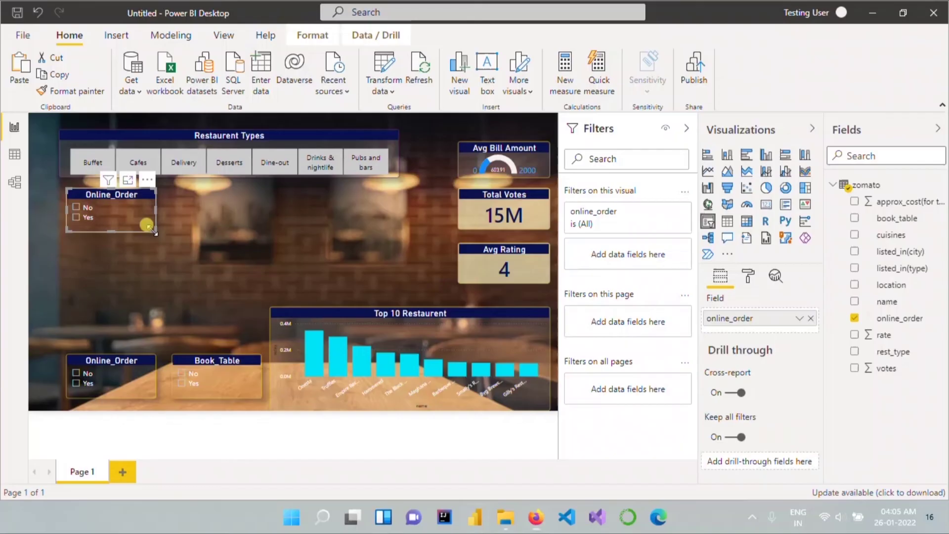
{"action": "left_click_drag", "start_coordinate": [153, 231], "coordinate": [184, 341]}
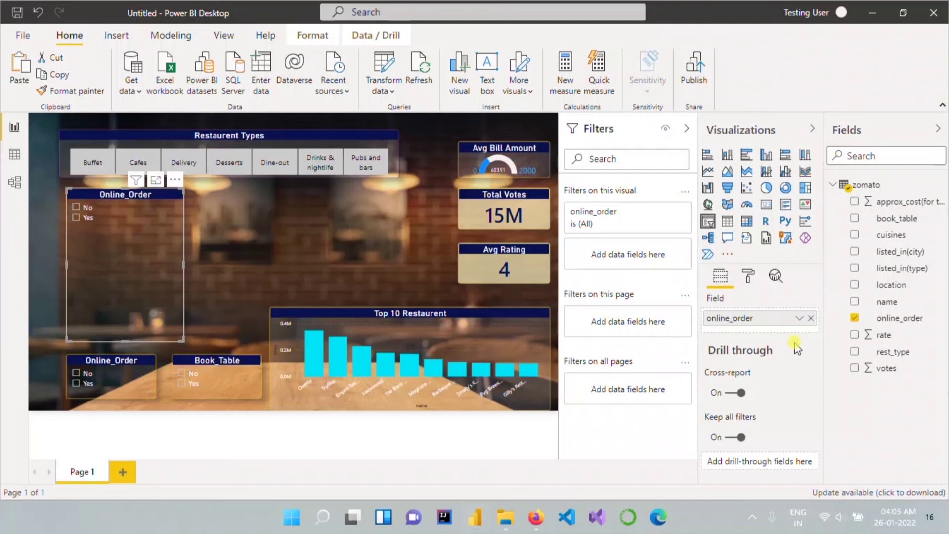
{"action": "left_click", "coordinate": [810, 319]}
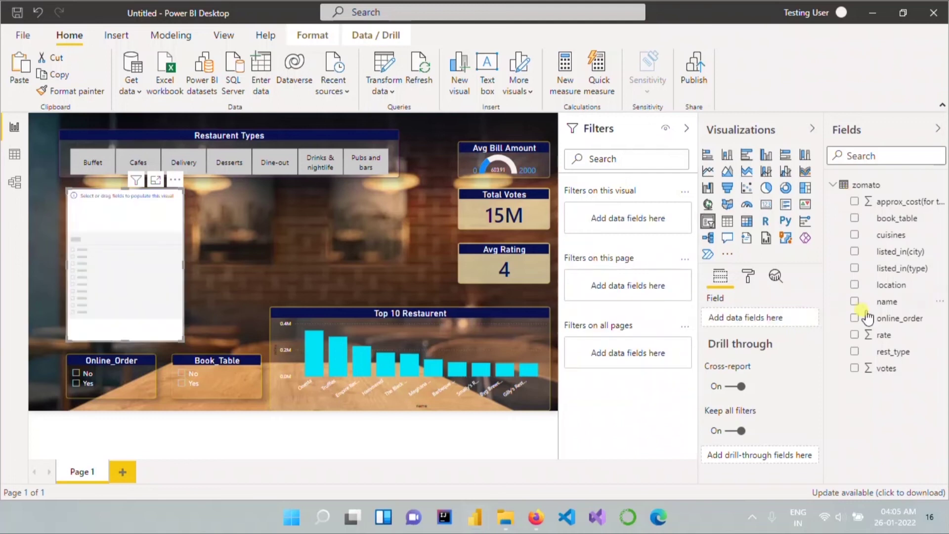
{"action": "left_click", "coordinate": [855, 286]}
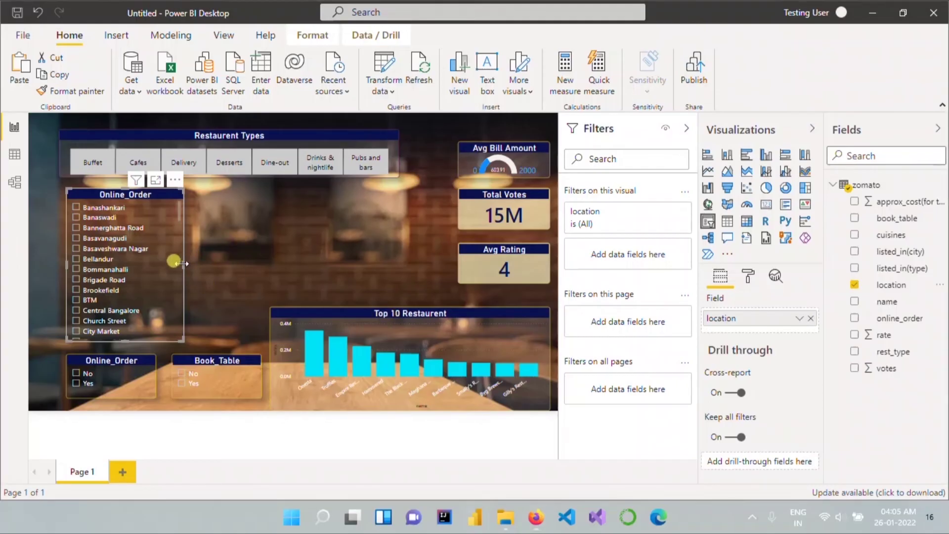
{"action": "left_click_drag", "start_coordinate": [184, 264], "coordinate": [171, 264]}
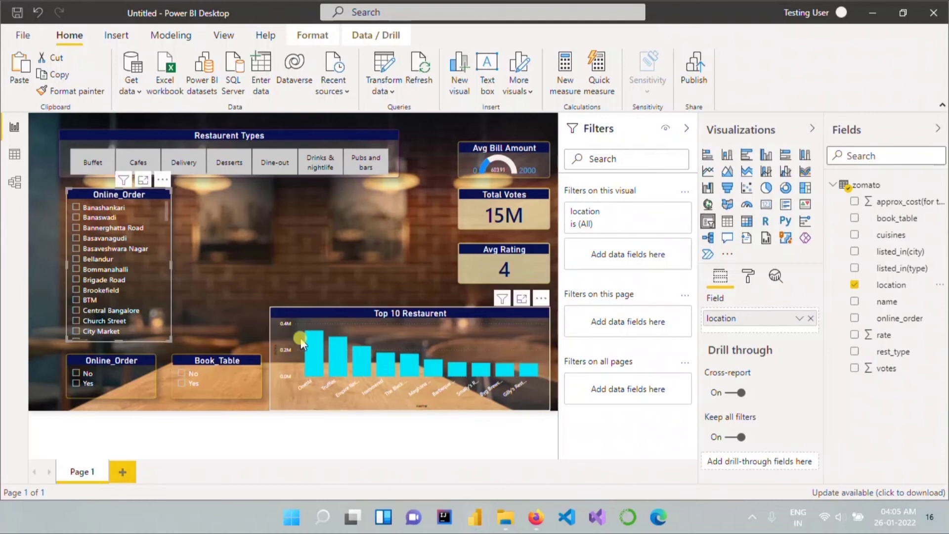
Step: Narrow and shorten the Top 10 Restaurant chart and move the location slicer to the canvas centre
{"action": "left_click", "coordinate": [278, 312]}
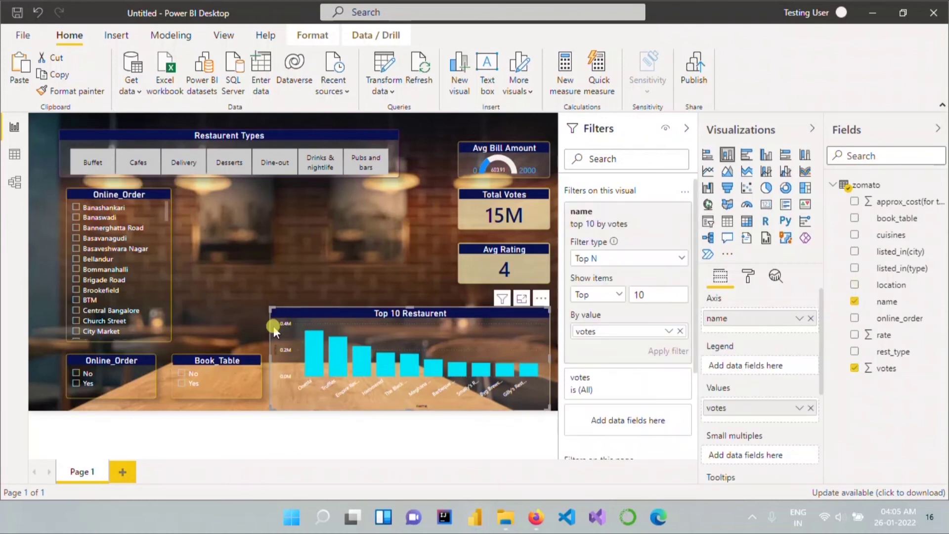
{"action": "left_click_drag", "start_coordinate": [272, 358], "coordinate": [327, 357]}
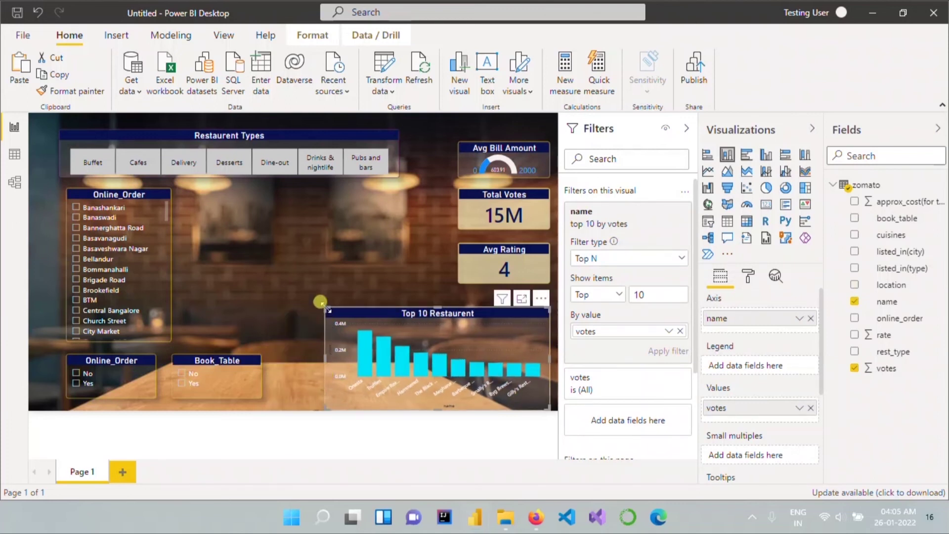
{"action": "left_click_drag", "start_coordinate": [326, 309], "coordinate": [309, 324]}
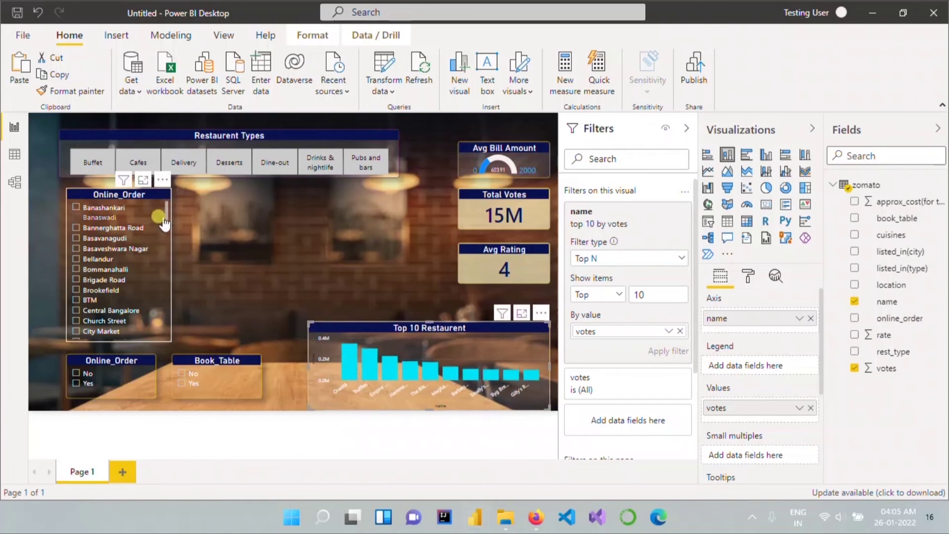
{"action": "left_click_drag", "start_coordinate": [157, 190], "coordinate": [287, 198]}
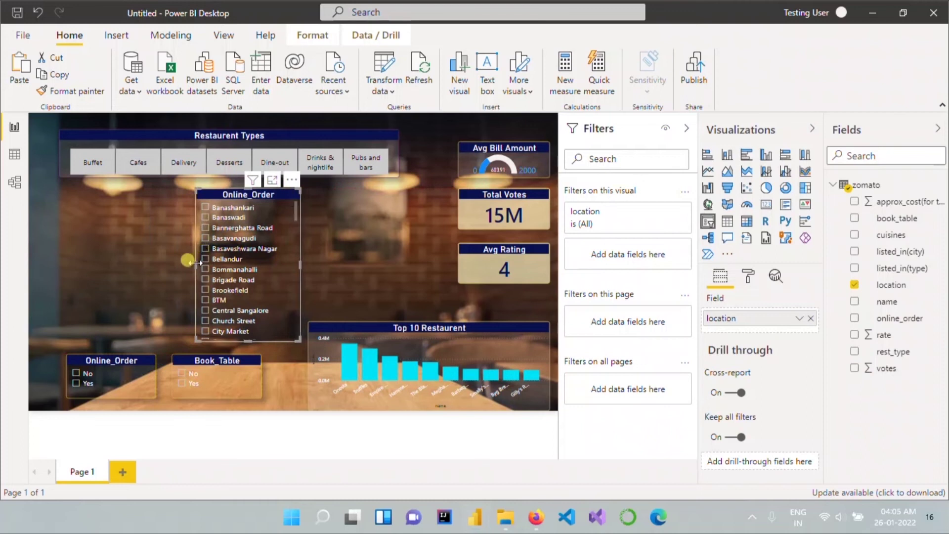
{"action": "left_click_drag", "start_coordinate": [194, 264], "coordinate": [209, 263]}
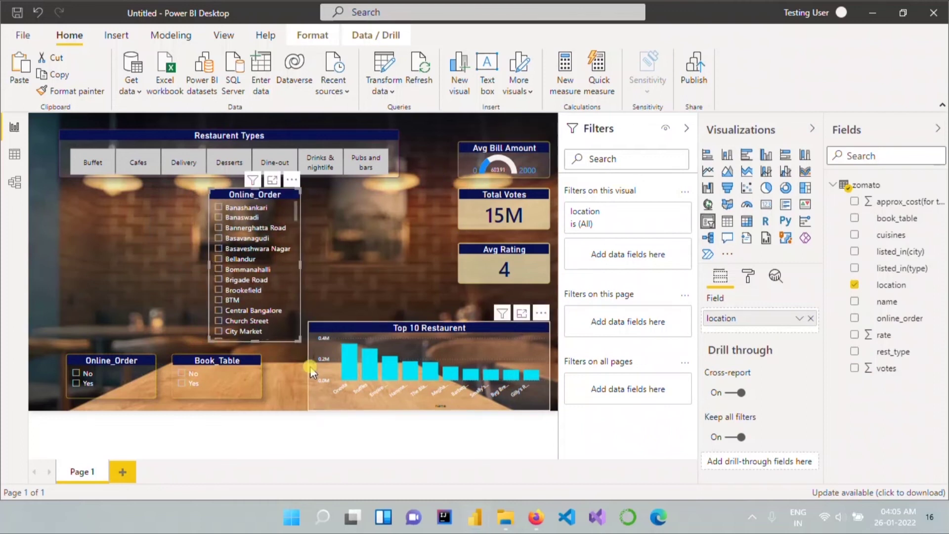
{"action": "left_click", "coordinate": [345, 321]}
{"action": "left_click", "coordinate": [346, 323]}
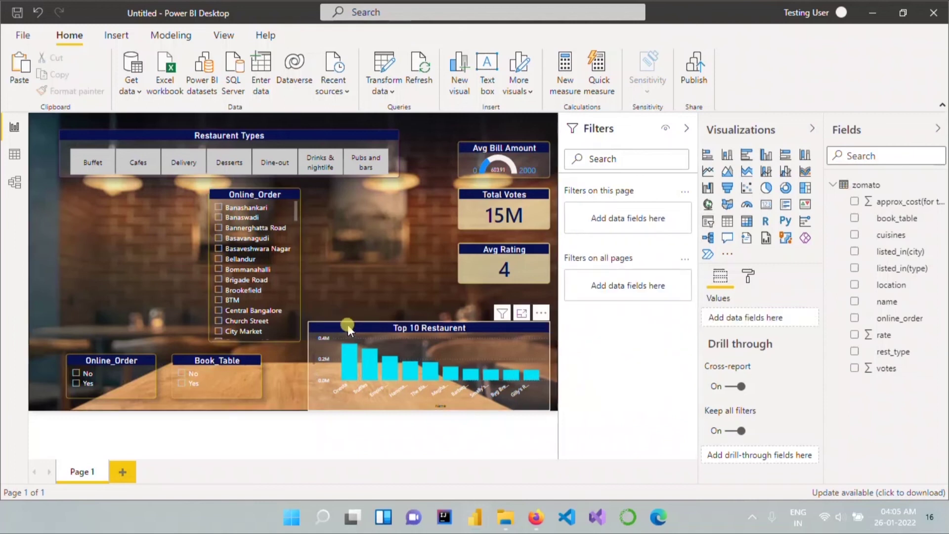
{"action": "left_click_drag", "start_coordinate": [304, 366], "coordinate": [333, 379]}
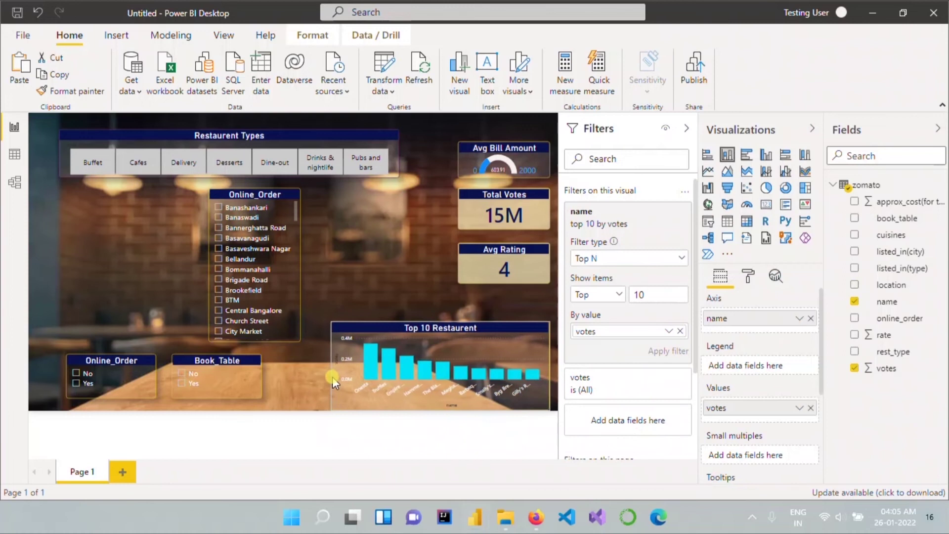
{"action": "left_click_drag", "start_coordinate": [330, 322], "coordinate": [329, 330]}
{"action": "left_click_drag", "start_coordinate": [288, 197], "coordinate": [307, 195]}
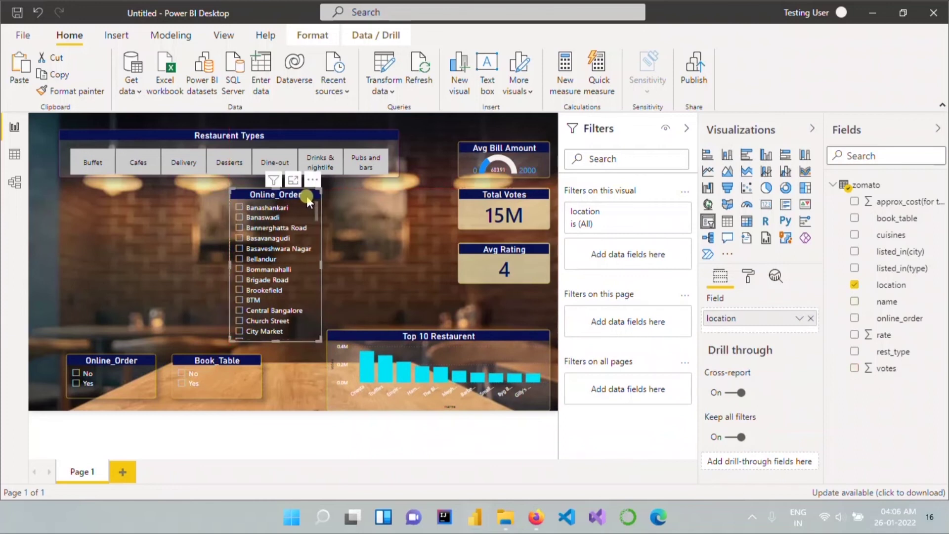
Step: Undo an accidentally added Q&A visual on the empty canvas
{"action": "double_click", "coordinate": [403, 262]}
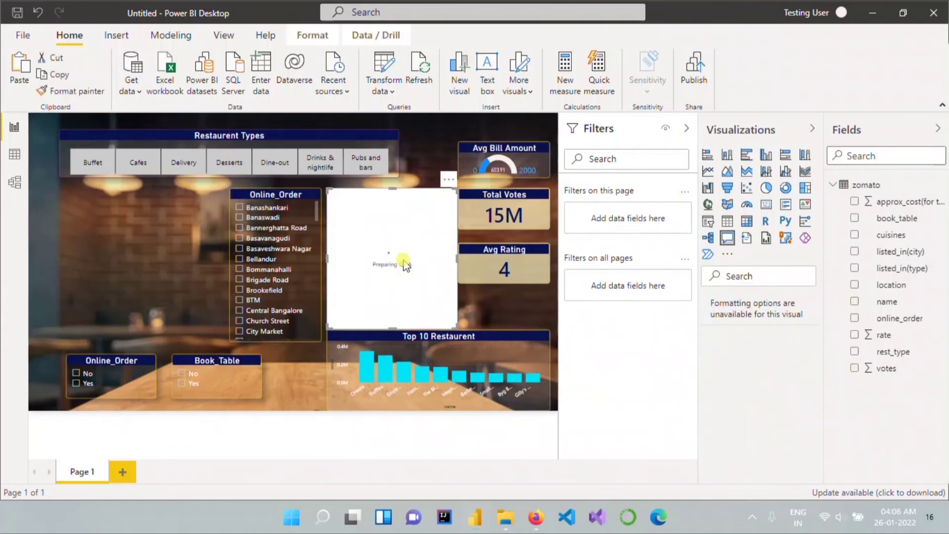
{"action": "key", "text": "Escape"}
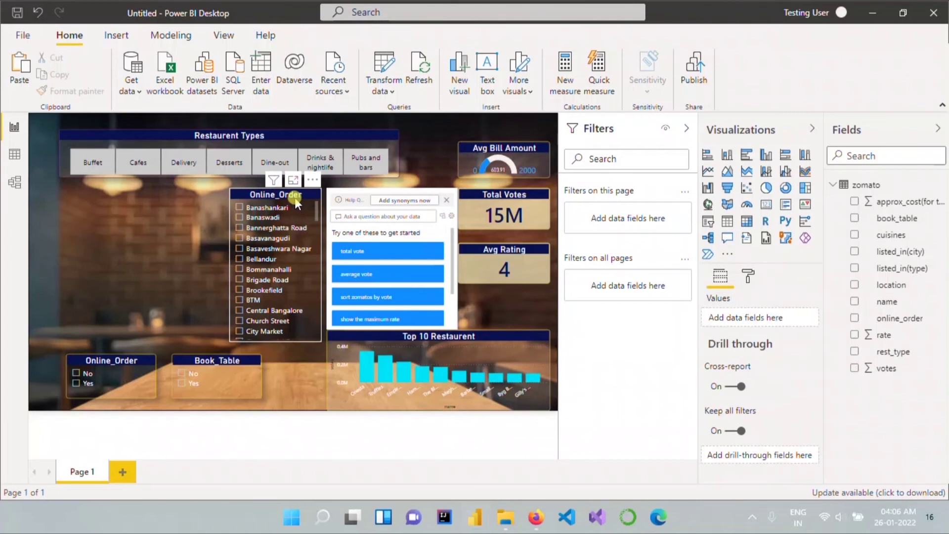
{"action": "left_click", "coordinate": [446, 199]}
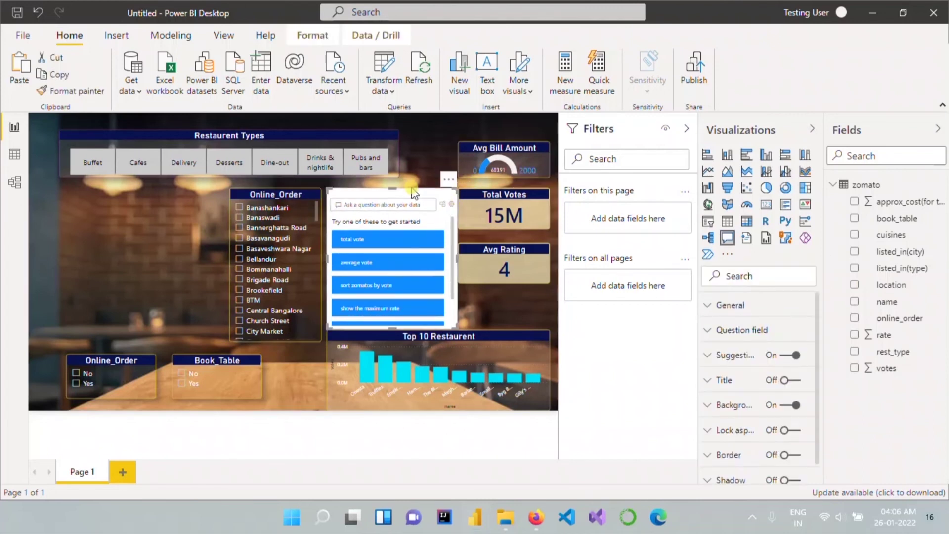
{"action": "left_click", "coordinate": [427, 146]}
{"action": "key", "text": "ctrl+z"}
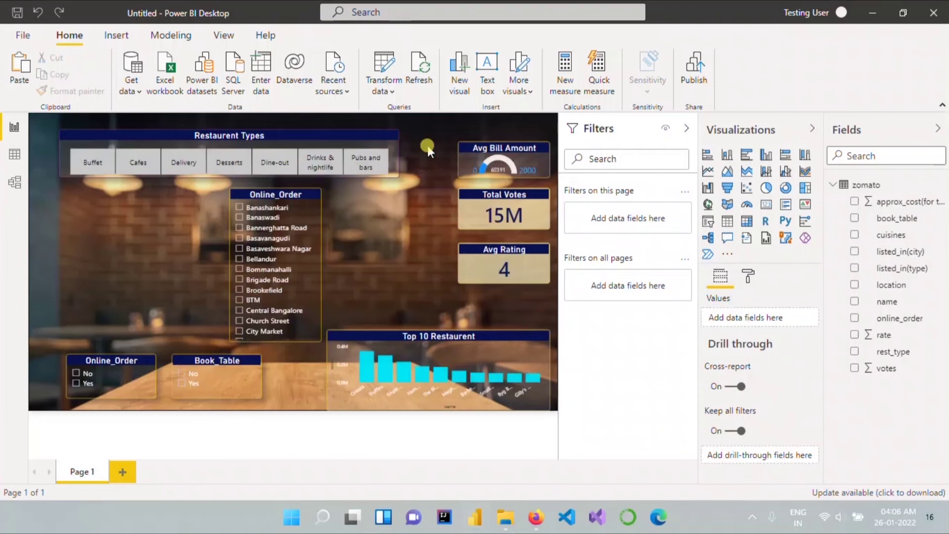
Step: Duplicate the location slicer, placing the copy to the right of the original
{"action": "left_click", "coordinate": [302, 191]}
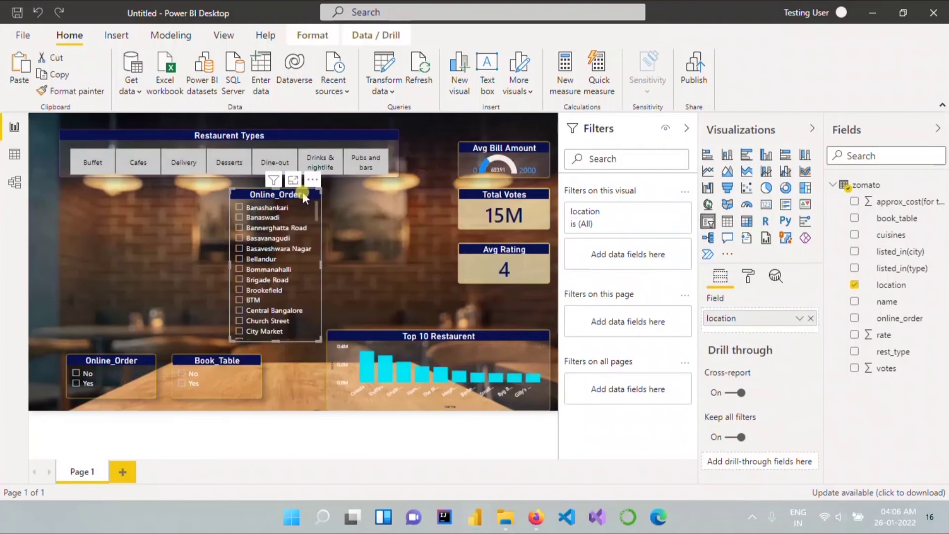
{"action": "key", "text": "ctrl+c"}
{"action": "key", "text": "ctrl+v"}
{"action": "left_click_drag", "start_coordinate": [303, 192], "coordinate": [419, 188]}
{"action": "left_click", "coordinate": [304, 195]}
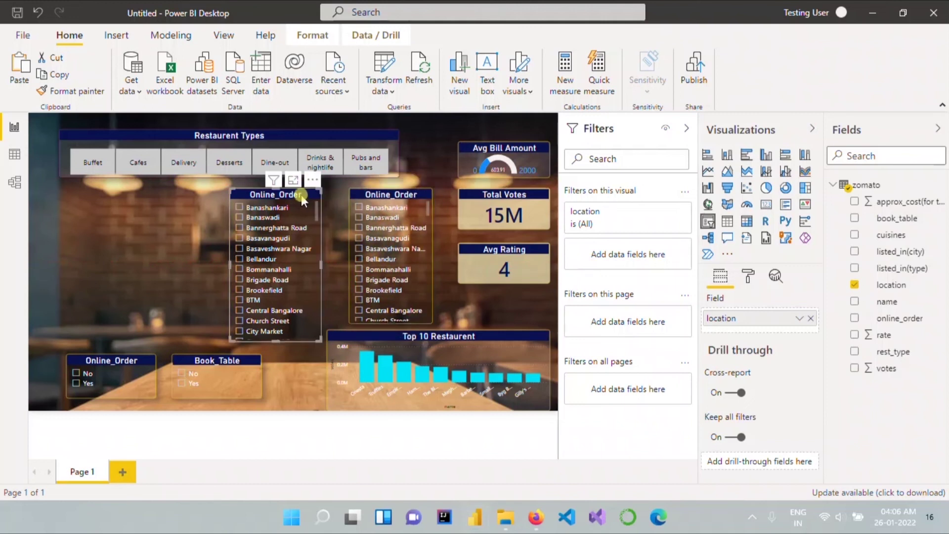
{"action": "left_click", "coordinate": [750, 273]}
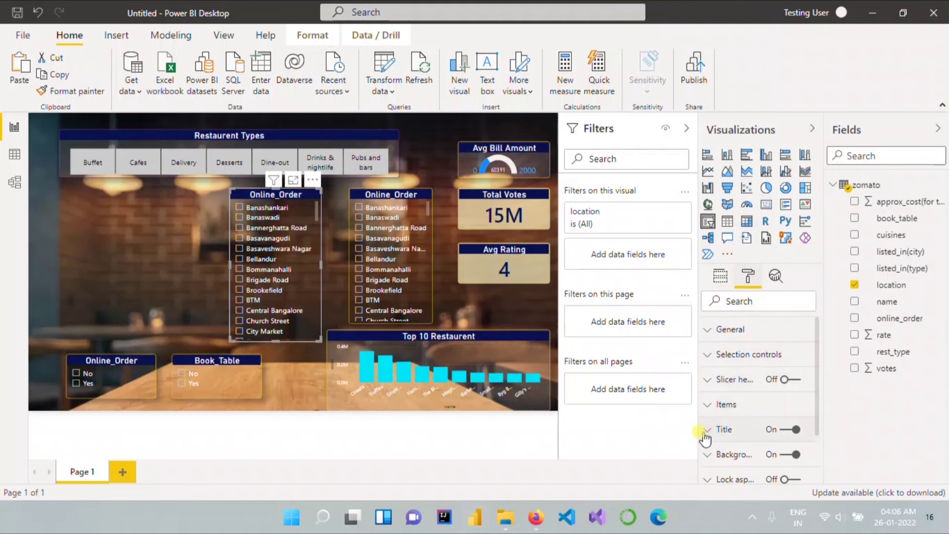
{"action": "left_click", "coordinate": [705, 435]}
{"action": "scroll", "coordinate": [799, 404], "scroll_direction": "down", "scroll_amount": 3}
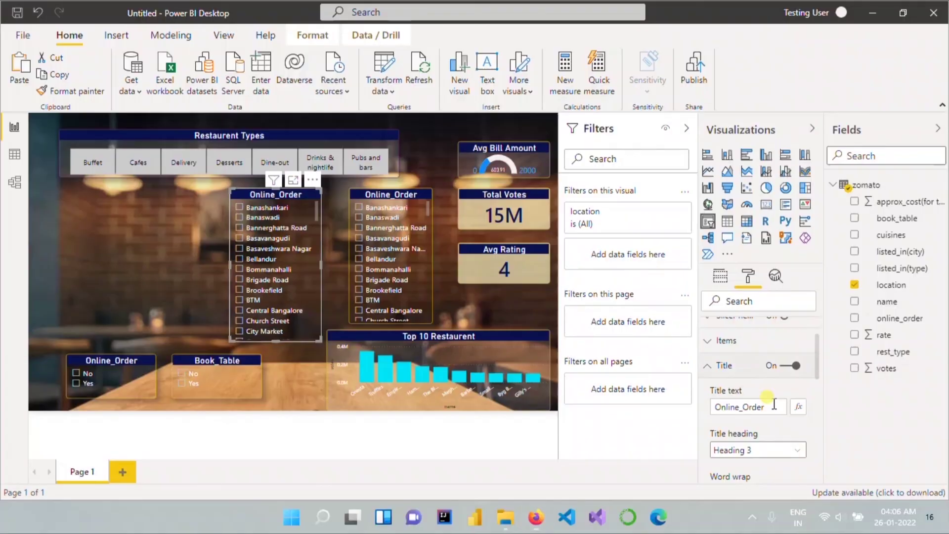
Step: Change the left slicer's title from Online_Order to Location
{"action": "double_click", "coordinate": [774, 405]}
{"action": "type", "text": "Location"}
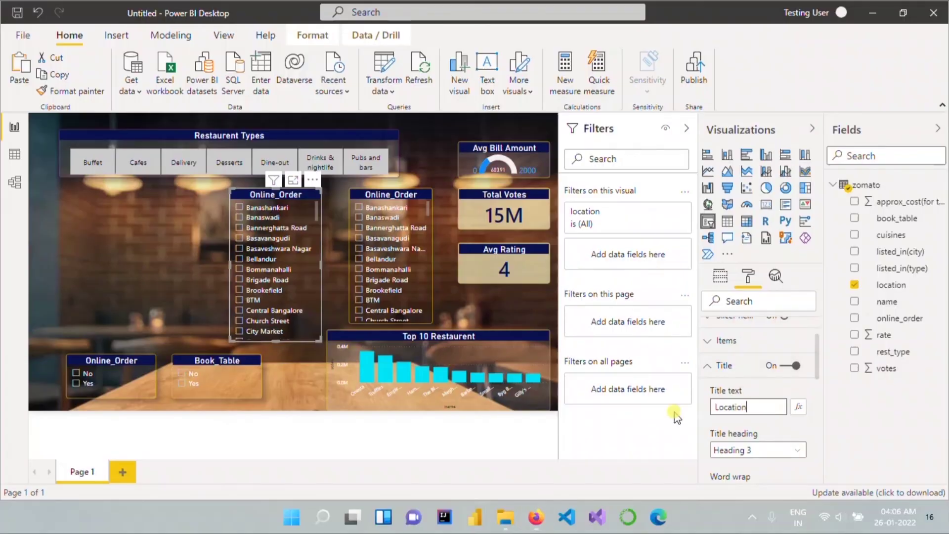
{"action": "key", "text": "Return"}
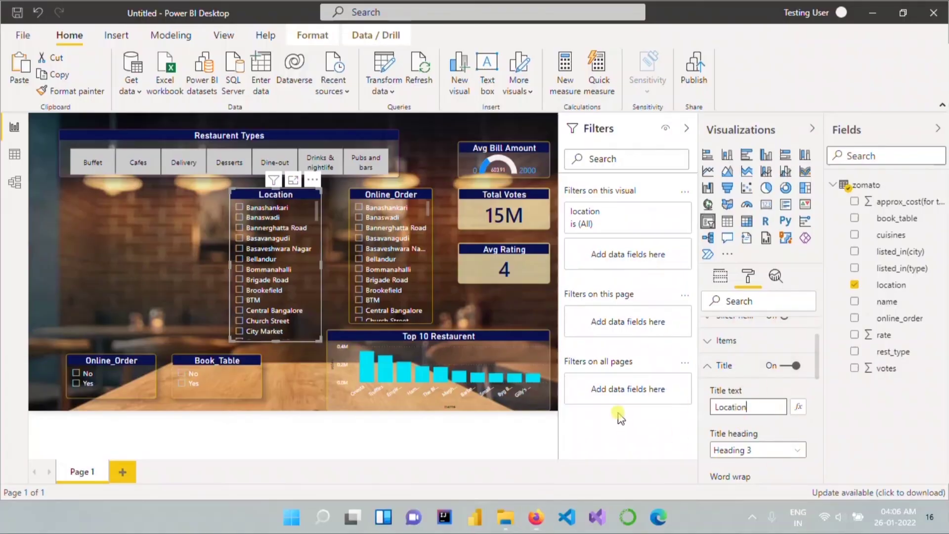
{"action": "left_click", "coordinate": [583, 445]}
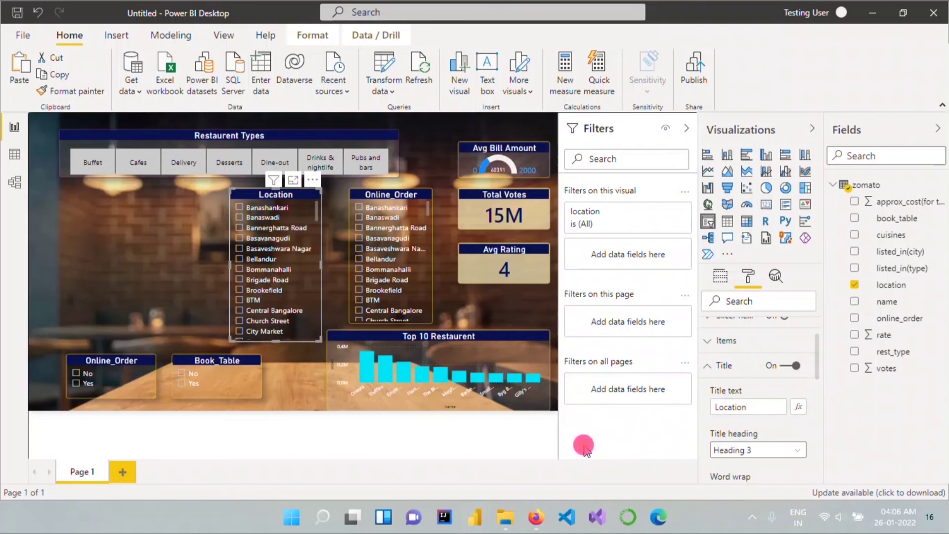
Step: Change the right duplicate slicer's title to Cuisines
{"action": "left_click", "coordinate": [401, 196]}
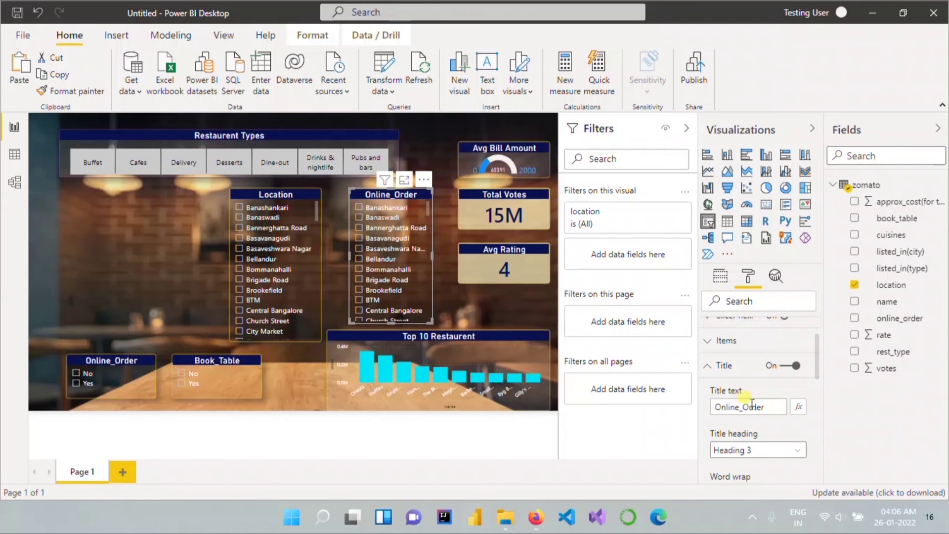
{"action": "left_click_drag", "start_coordinate": [771, 405], "coordinate": [684, 409]}
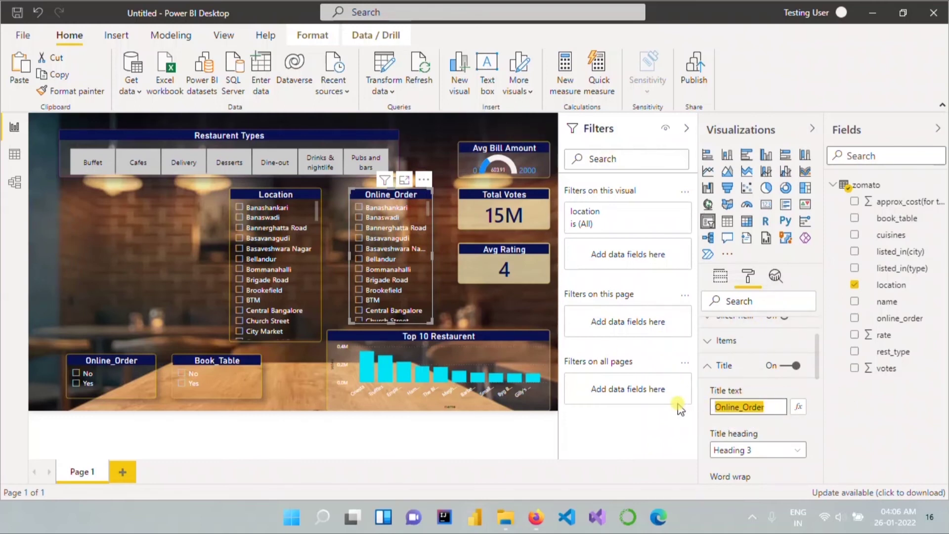
{"action": "type", "text": "Cuisines"}
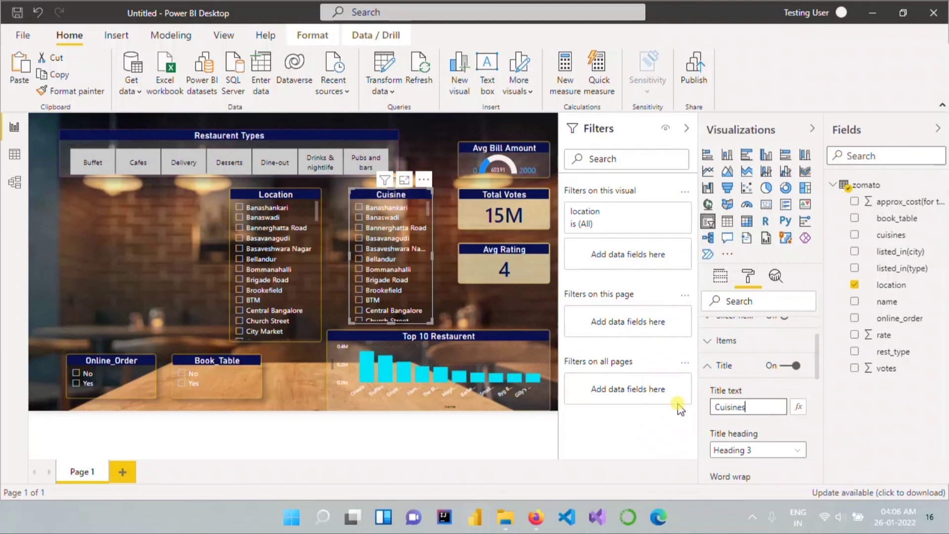
{"action": "left_click", "coordinate": [639, 447]}
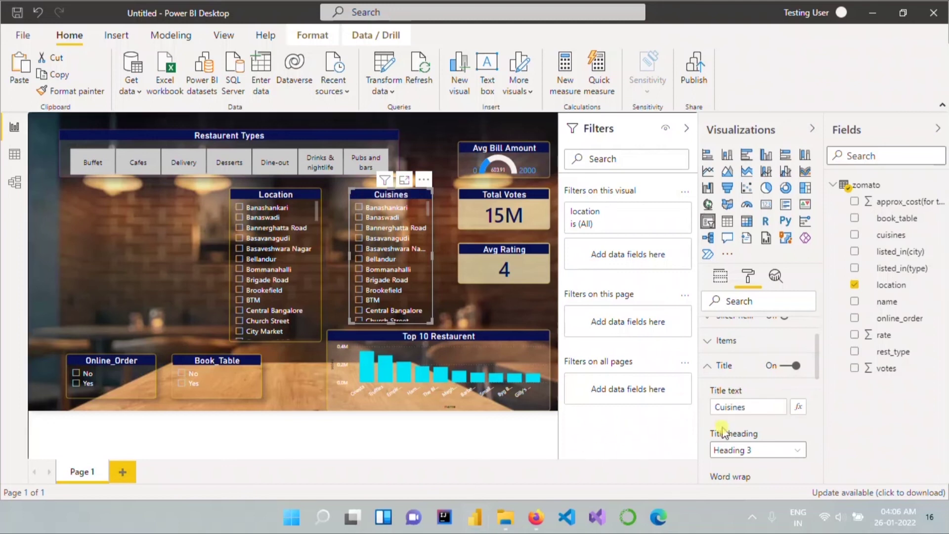
{"action": "left_click", "coordinate": [719, 276]}
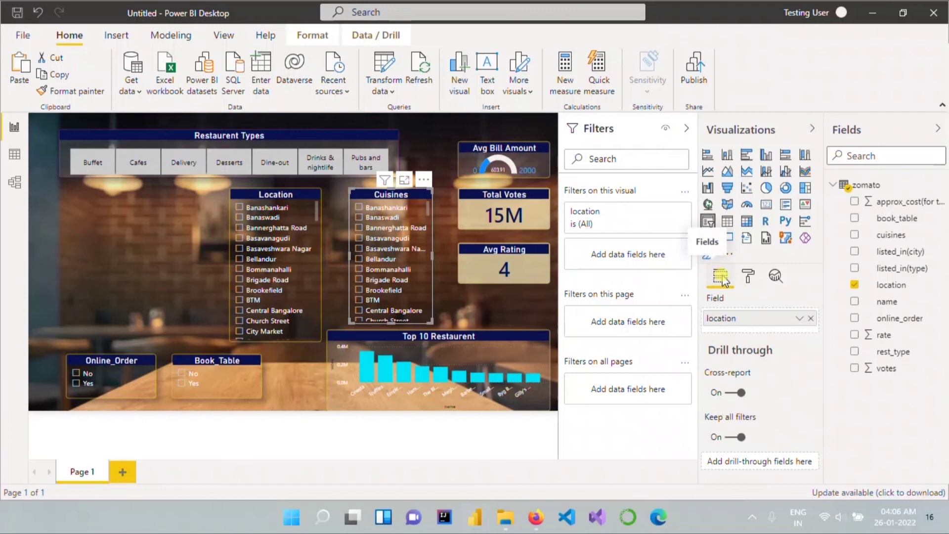
Step: Swap the Cuisines slicer's field from location to cuisines
{"action": "left_click", "coordinate": [810, 318]}
{"action": "left_click", "coordinate": [854, 234]}
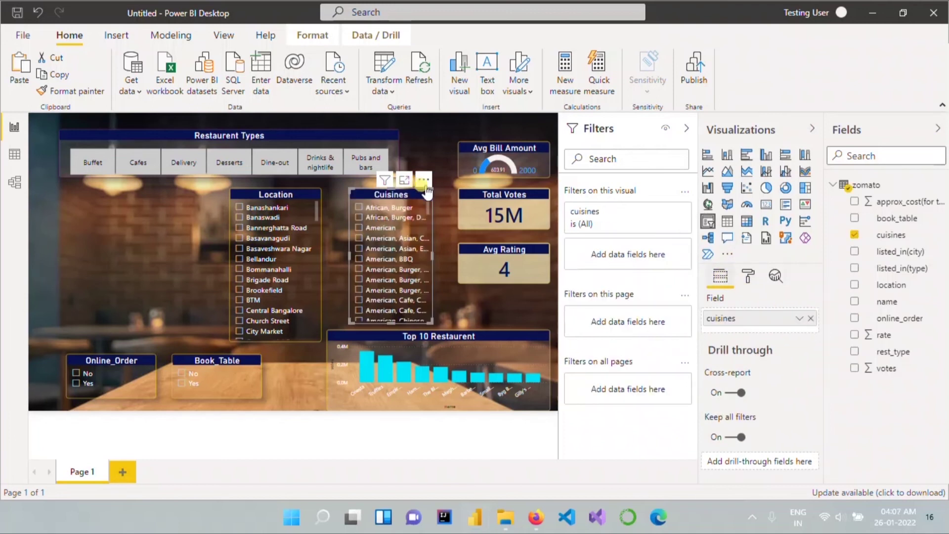
{"action": "left_click", "coordinate": [423, 179]}
{"action": "left_click", "coordinate": [441, 155]}
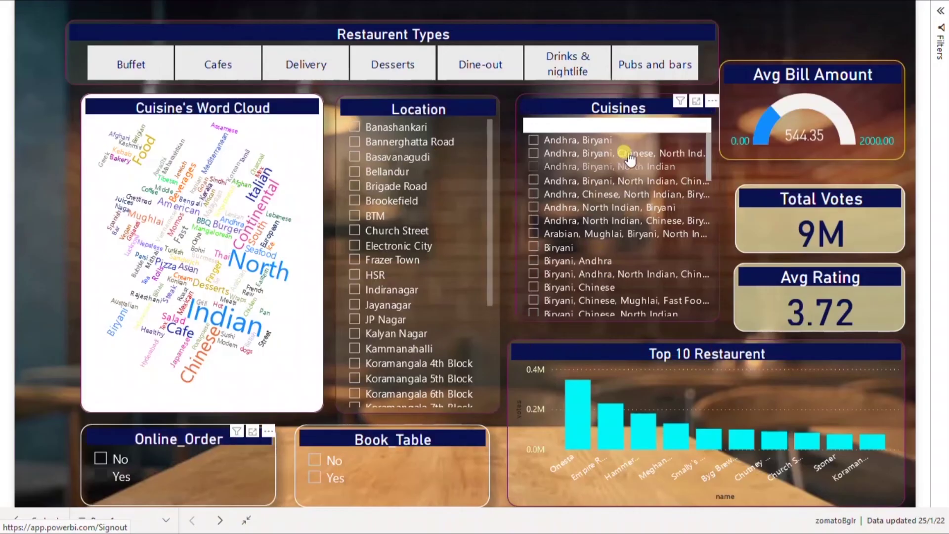
Step: Search the cuisine list for biryani and enable the Search option on the Cuisines slicer
{"action": "left_click", "coordinate": [598, 127]}
{"action": "key", "text": "ctrl+v"}
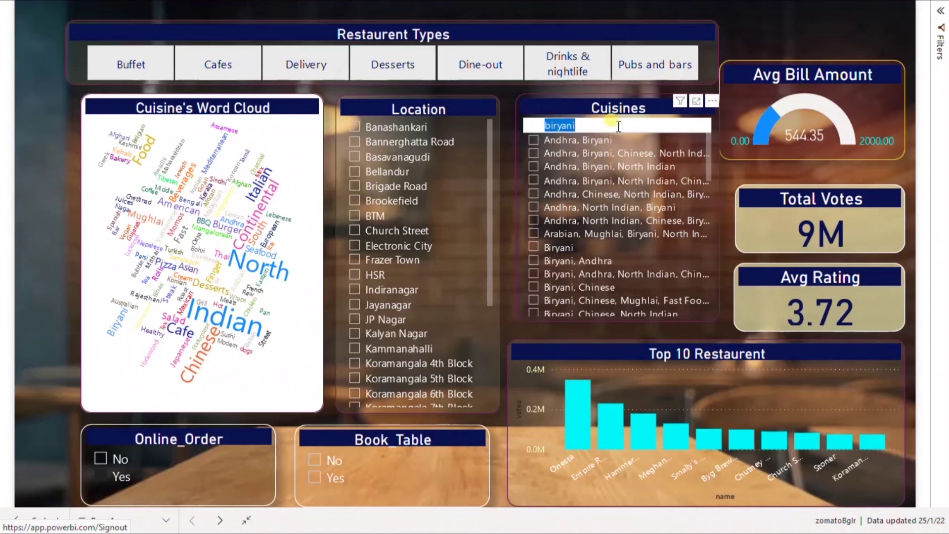
{"action": "mouse_move", "coordinate": [680, 101]}
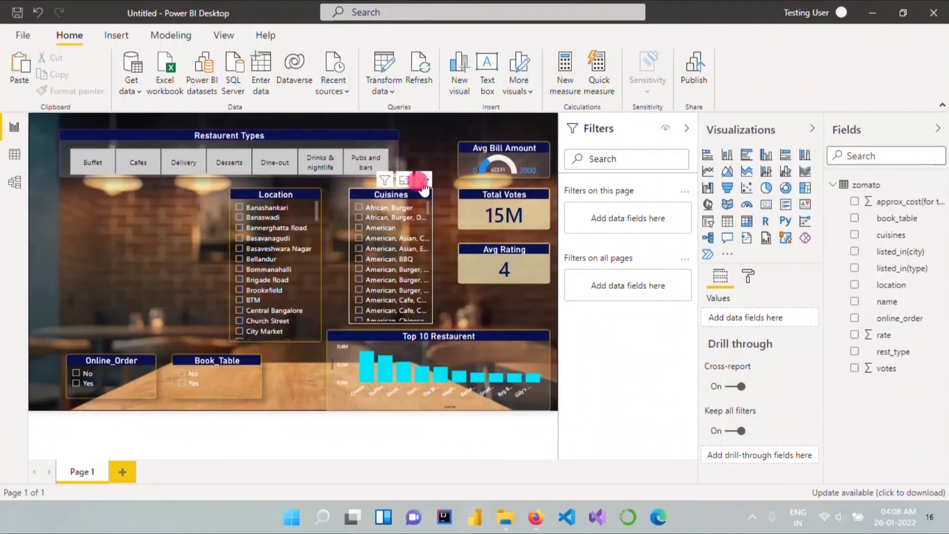
{"action": "left_click", "coordinate": [423, 179]}
{"action": "left_click", "coordinate": [451, 197]}
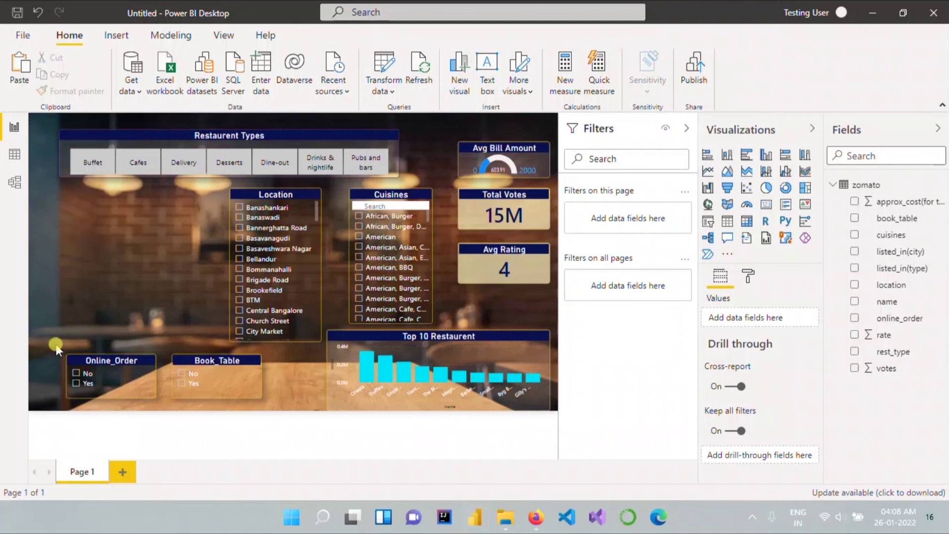
{"action": "left_click", "coordinate": [132, 297]}
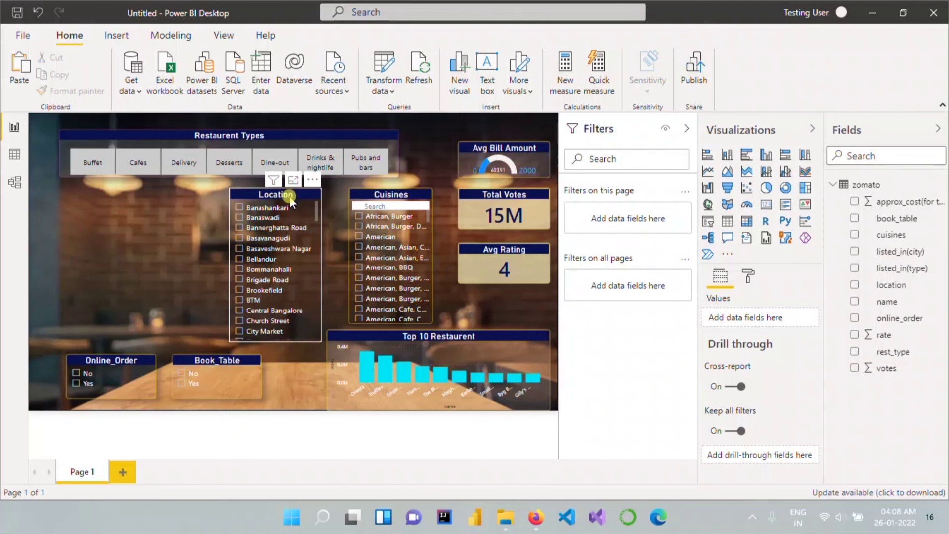
Step: Move the Location slicer copy to the left, widen it, and switch its field to cuisines
{"action": "left_click", "coordinate": [301, 193]}
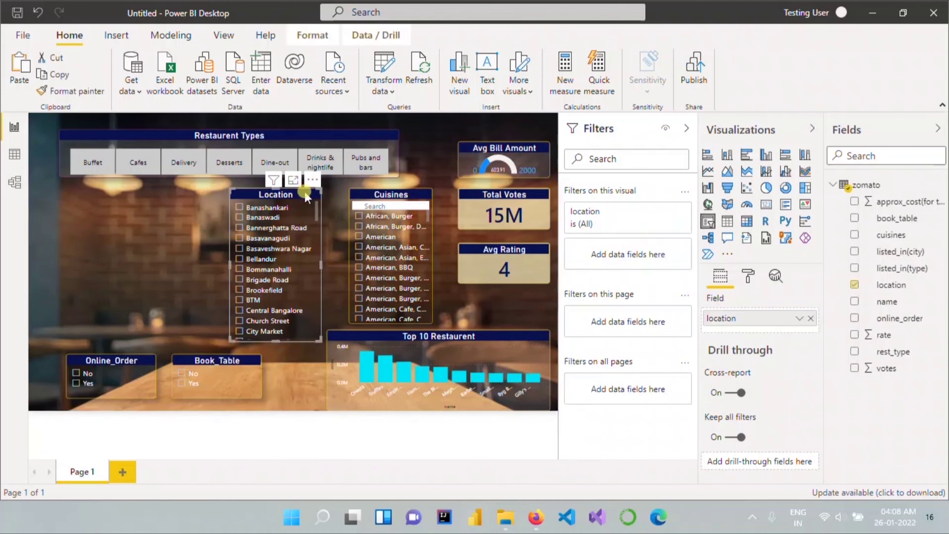
{"action": "left_click_drag", "start_coordinate": [304, 191], "coordinate": [154, 190]}
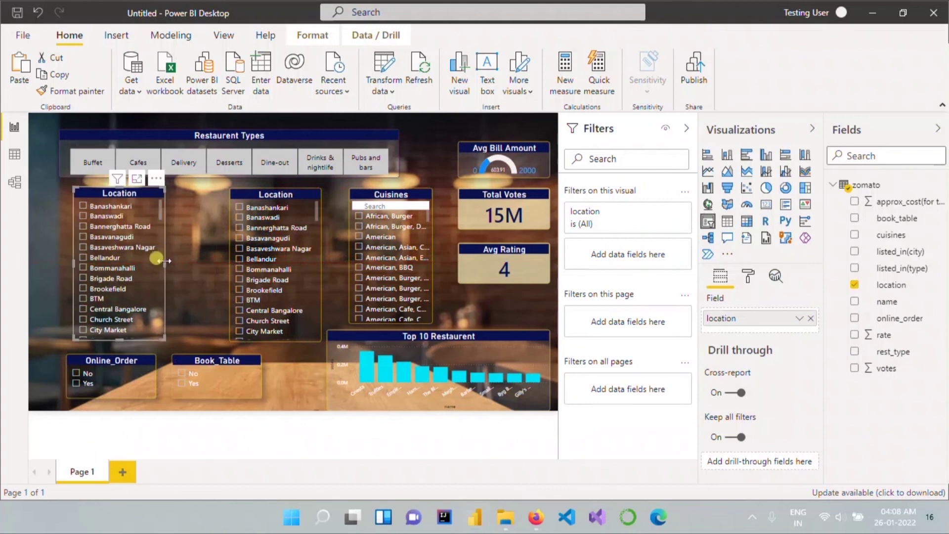
{"action": "left_click_drag", "start_coordinate": [164, 260], "coordinate": [219, 266]}
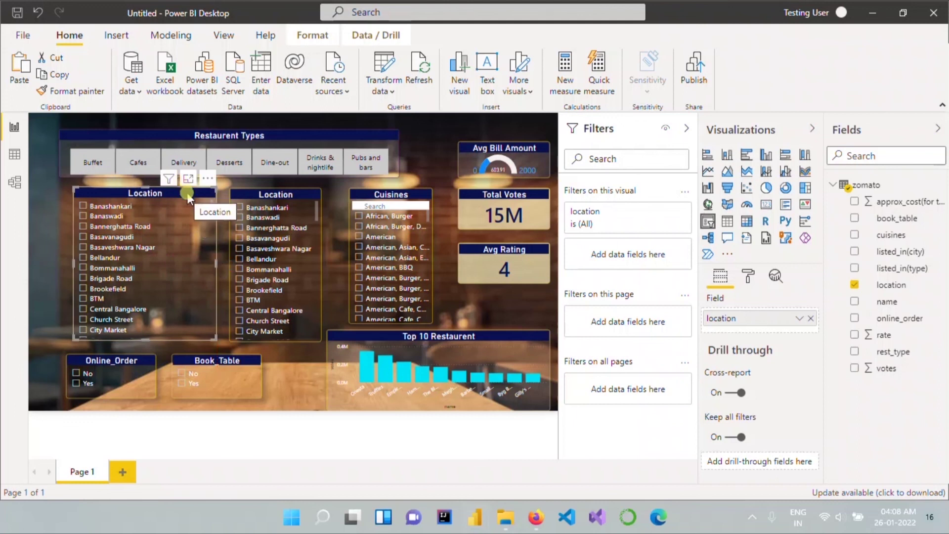
{"action": "left_click", "coordinate": [809, 320]}
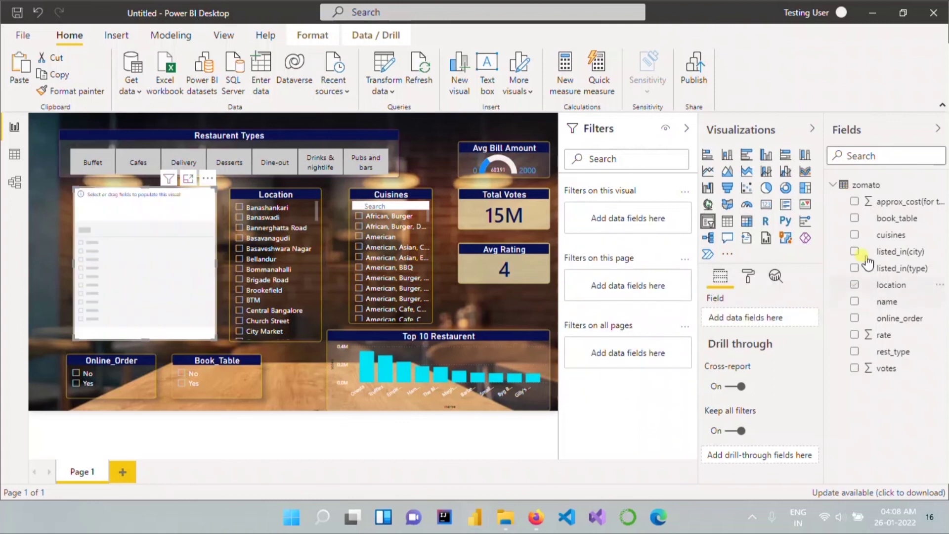
{"action": "left_click", "coordinate": [854, 234]}
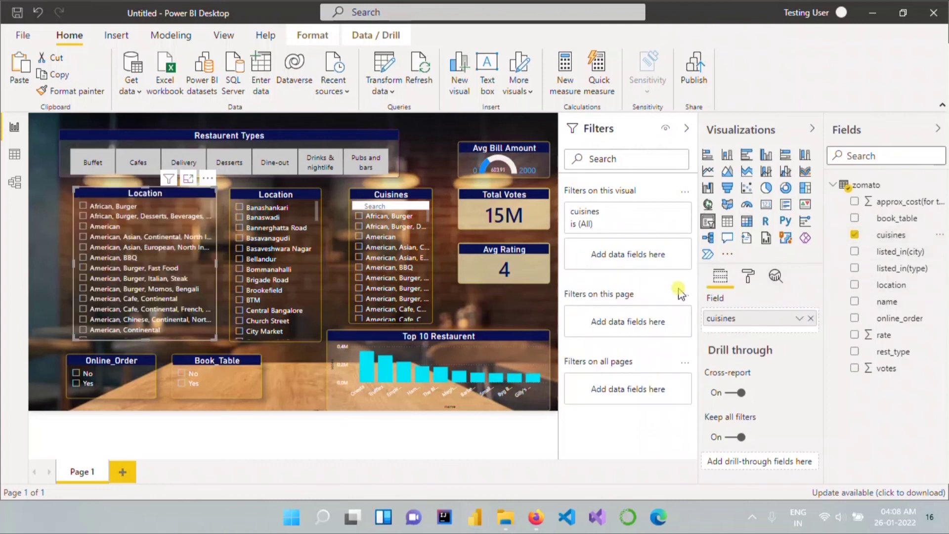
Step: Set the slicer's title text to "Cuisine's Word Cloud"
{"action": "left_click", "coordinate": [749, 277]}
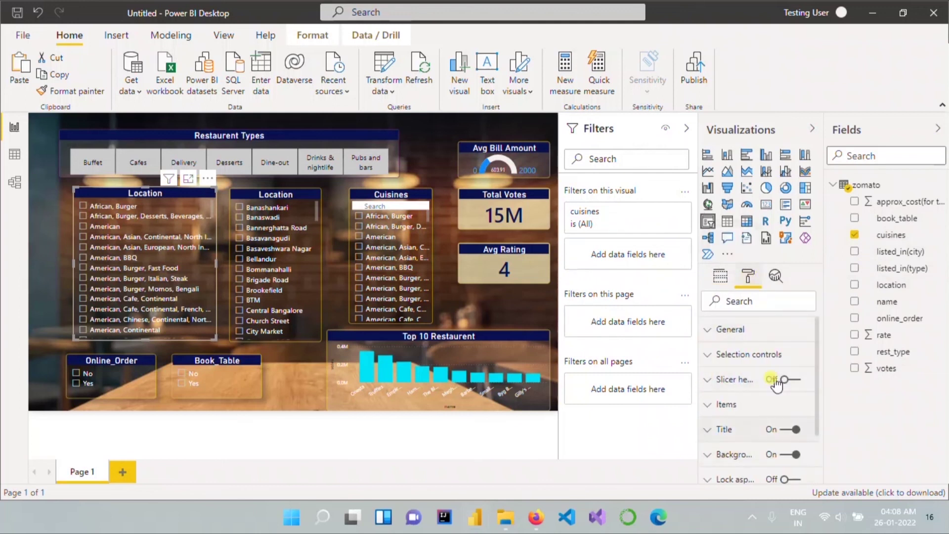
{"action": "scroll", "coordinate": [777, 380], "scroll_direction": "down", "scroll_amount": 3}
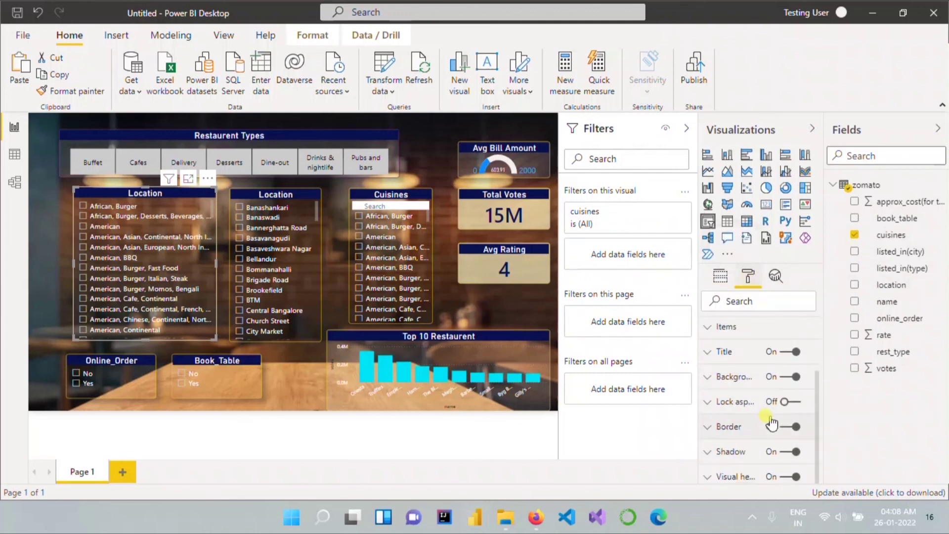
{"action": "left_click", "coordinate": [724, 352]}
{"action": "left_click_drag", "start_coordinate": [771, 393], "coordinate": [670, 398]}
{"action": "left_click", "coordinate": [669, 397]}
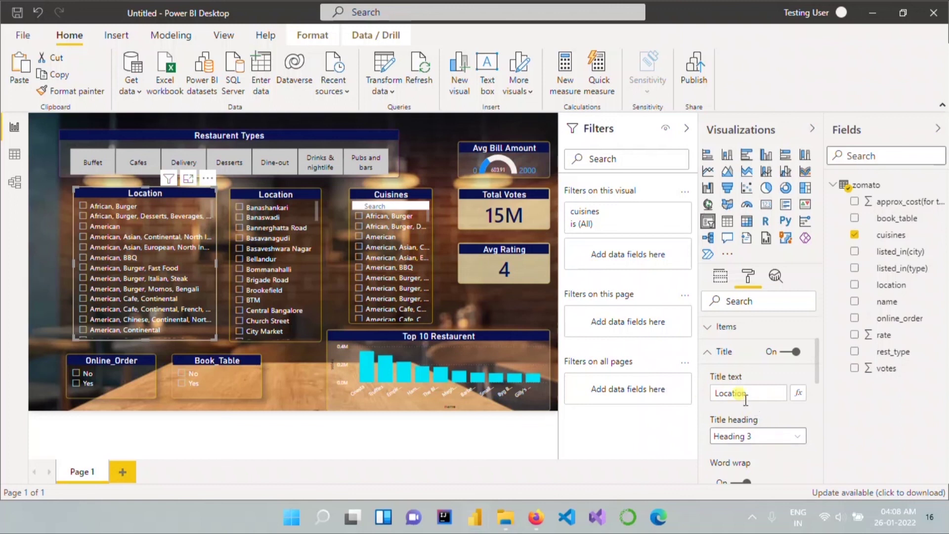
{"action": "left_click_drag", "start_coordinate": [762, 394], "coordinate": [635, 394]}
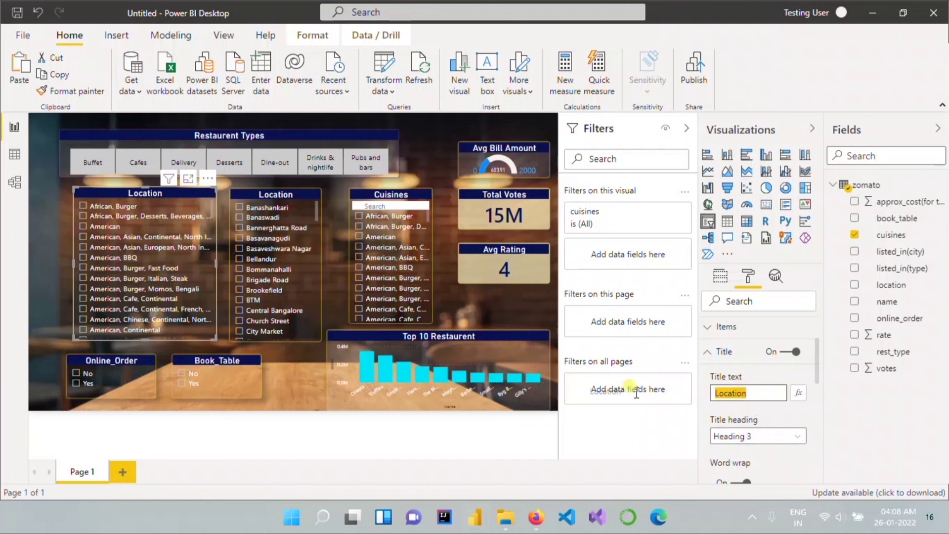
{"action": "type", "text": "Cui"}
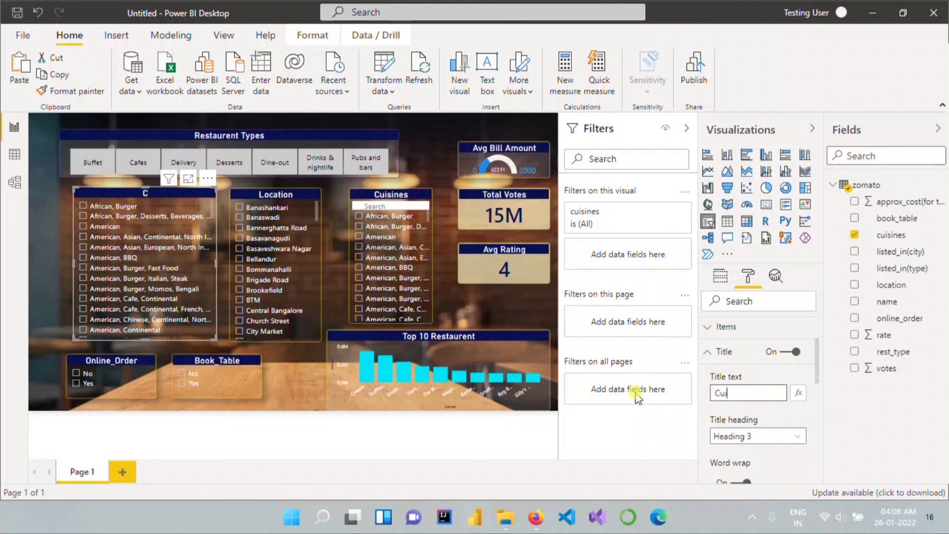
{"action": "type", "text": "sines"}
{"action": "key", "text": "BackSpace"}
{"action": "type", "text": "'s Word Cloud"}
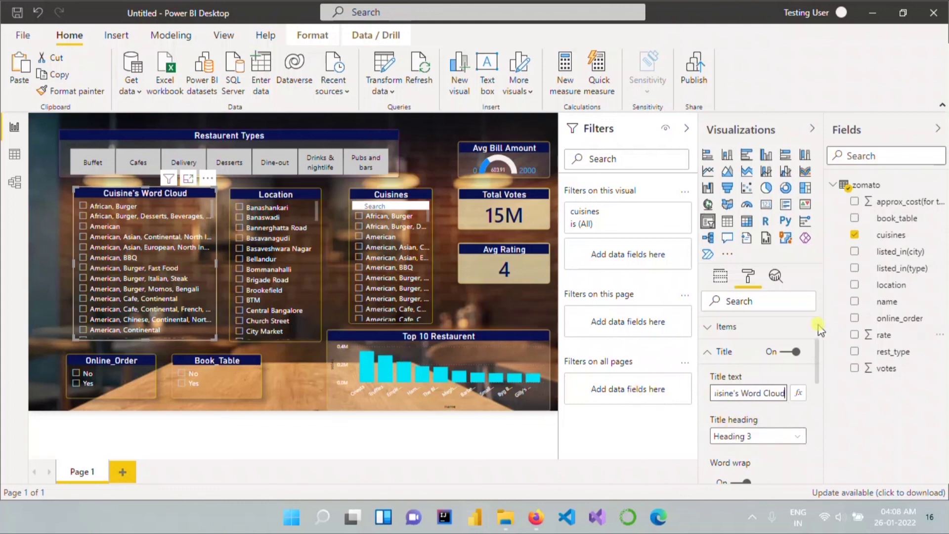
{"action": "left_click", "coordinate": [727, 255]}
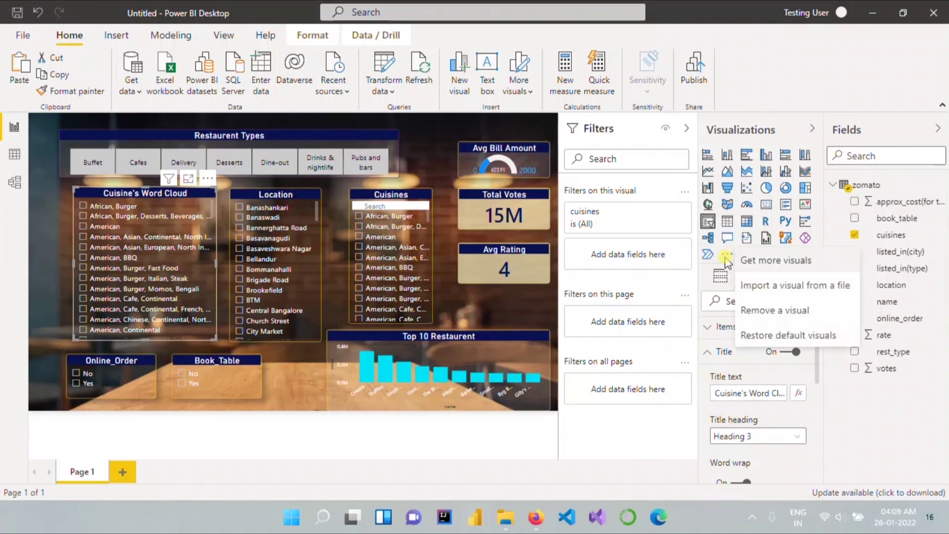
Step: Import Microsoft's Word Cloud custom visual from the visuals catalogue into the report
{"action": "left_click", "coordinate": [767, 260]}
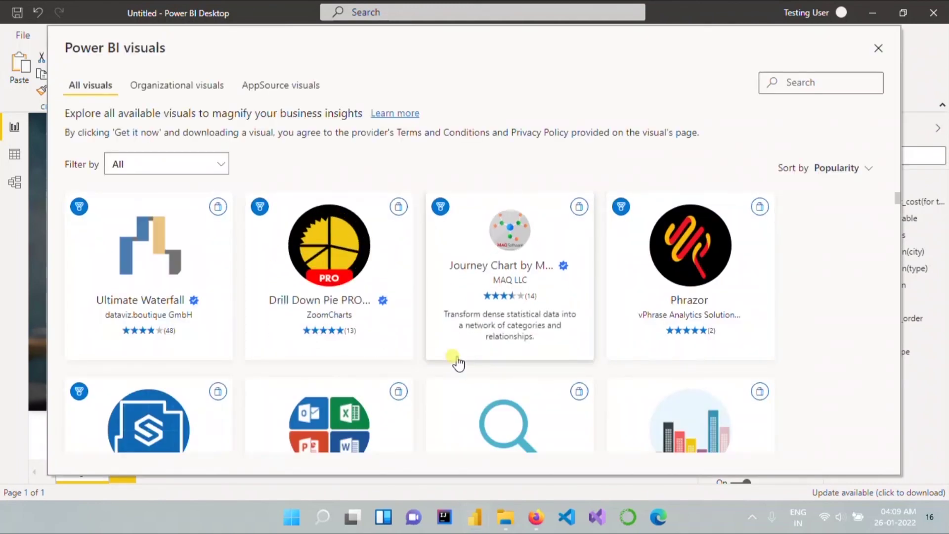
{"action": "scroll", "coordinate": [456, 363], "scroll_direction": "down", "scroll_amount": 1}
{"action": "scroll", "coordinate": [455, 363], "scroll_direction": "down", "scroll_amount": 3}
{"action": "scroll", "coordinate": [452, 361], "scroll_direction": "down", "scroll_amount": 1}
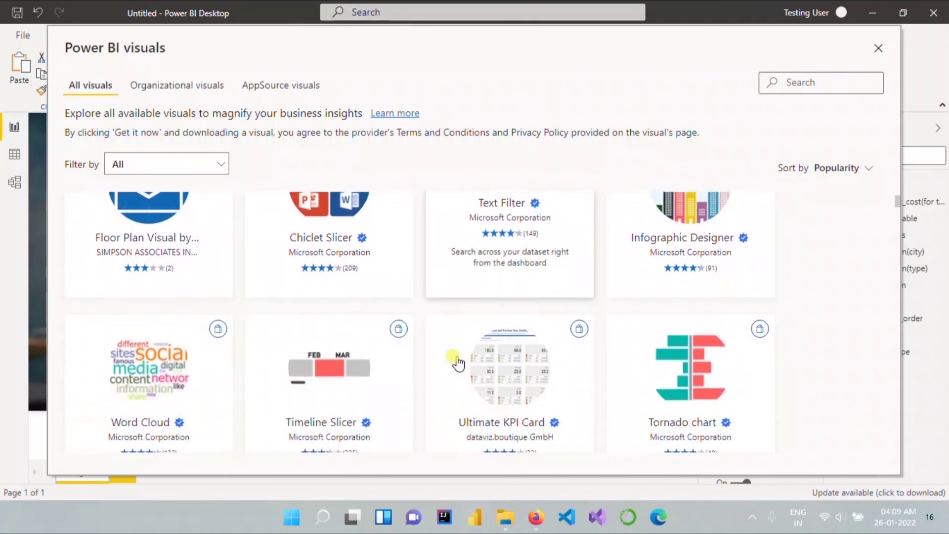
{"action": "left_click", "coordinate": [138, 374]}
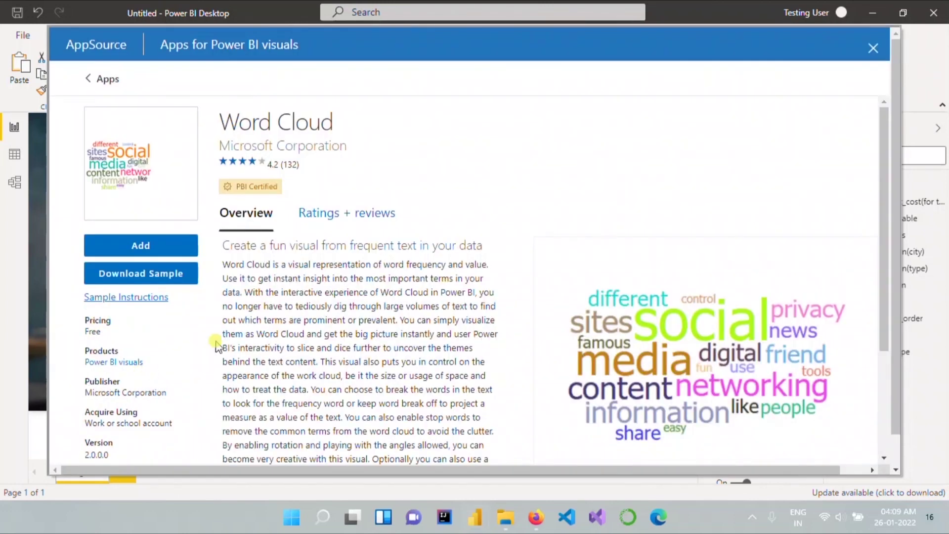
{"action": "left_click", "coordinate": [178, 247]}
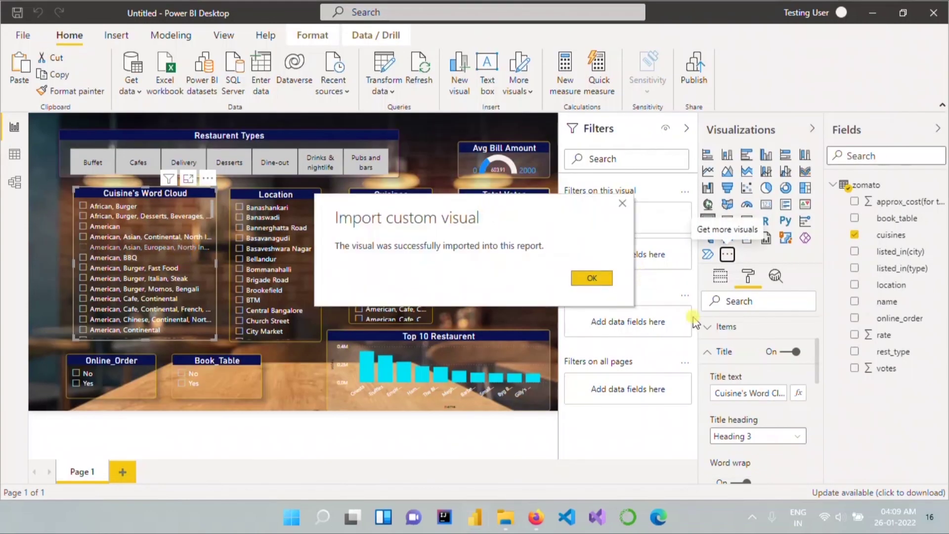
{"action": "left_click", "coordinate": [581, 279]}
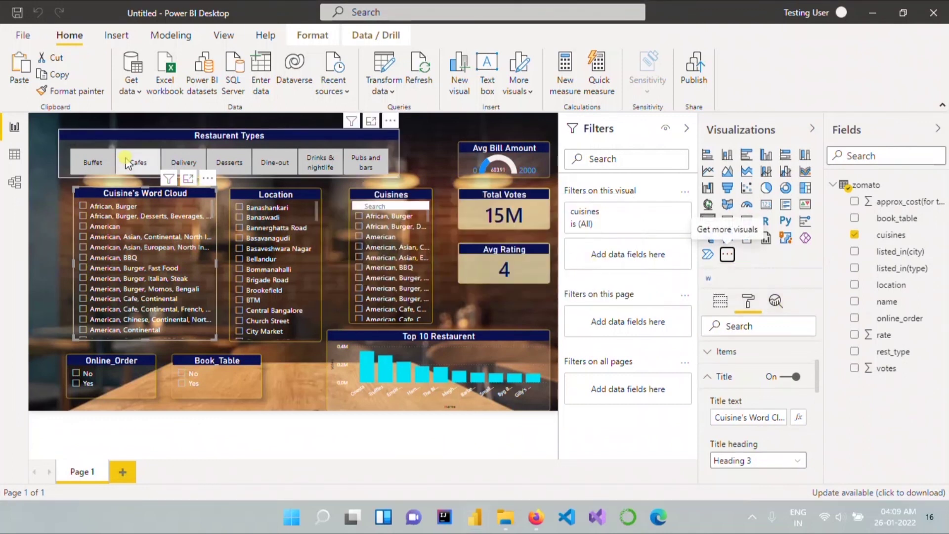
Step: Convert the cuisines slicer to a Word Cloud on an opaque white background; shift Book_Table right
{"action": "left_click", "coordinate": [707, 277]}
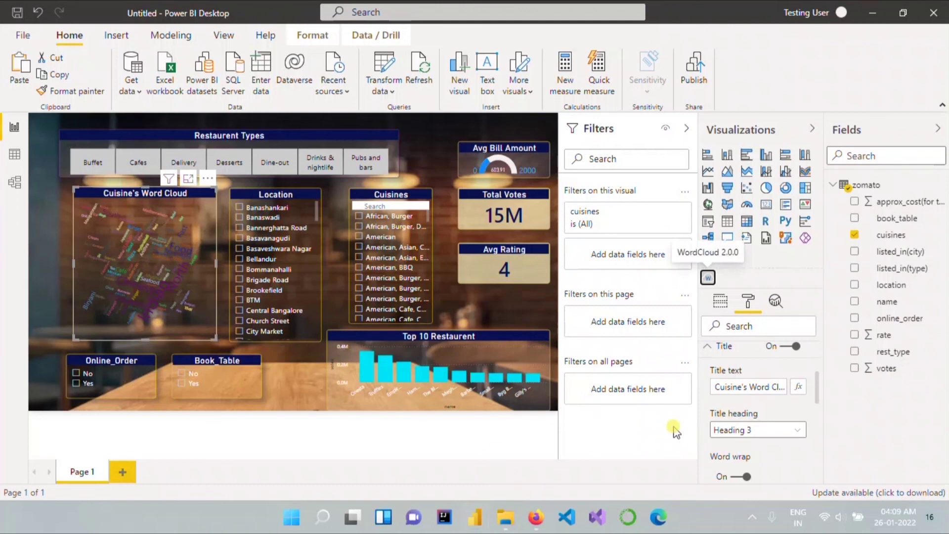
{"action": "left_click", "coordinate": [706, 346]}
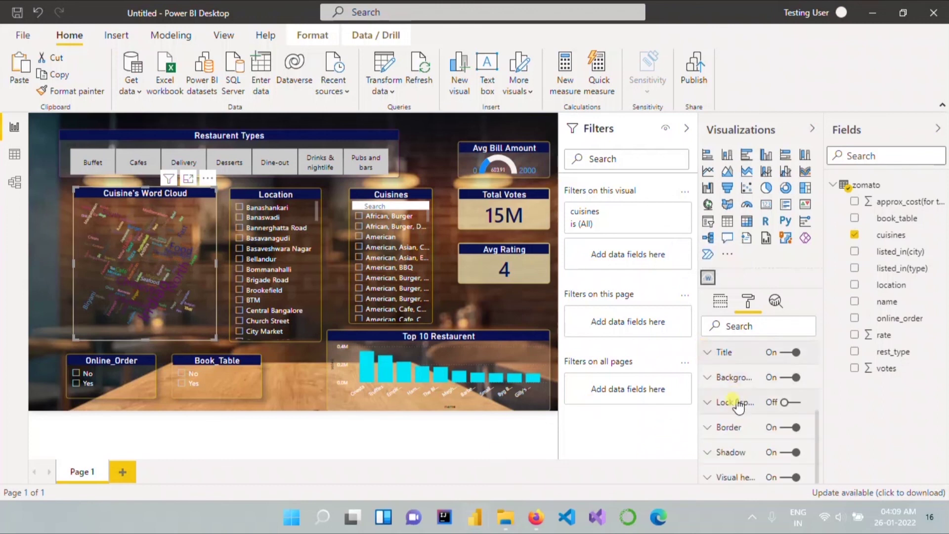
{"action": "left_click", "coordinate": [711, 379]}
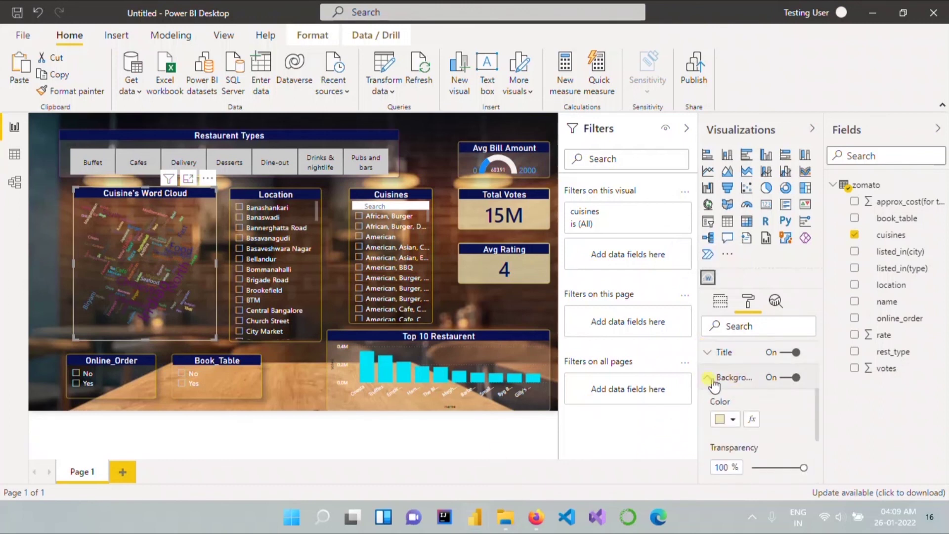
{"action": "left_click", "coordinate": [733, 419]}
{"action": "left_click", "coordinate": [733, 194]}
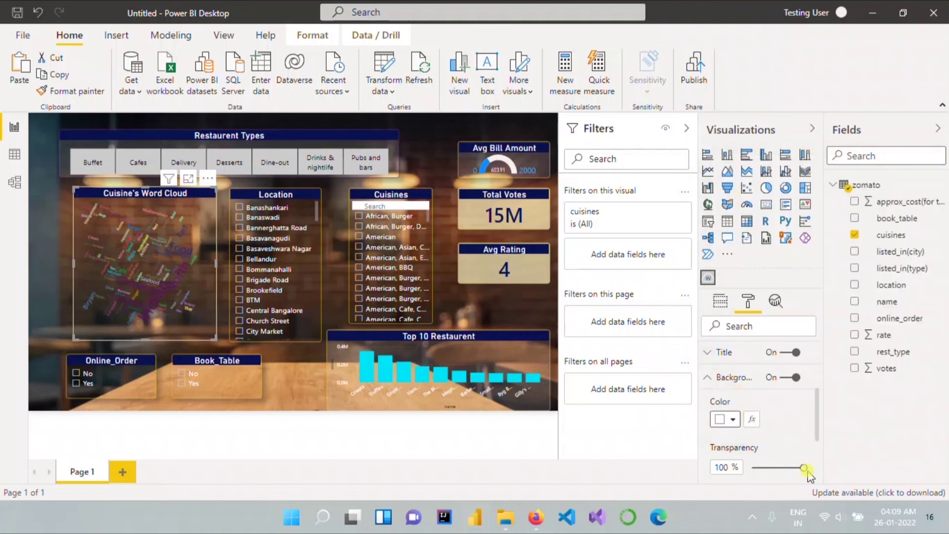
{"action": "left_click_drag", "start_coordinate": [795, 460], "coordinate": [716, 469]}
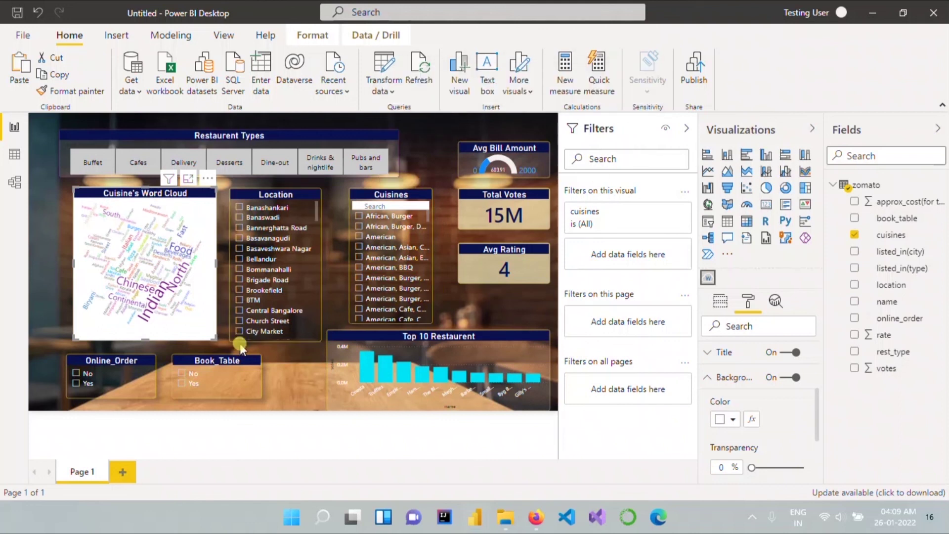
{"action": "left_click_drag", "start_coordinate": [241, 358], "coordinate": [272, 357]}
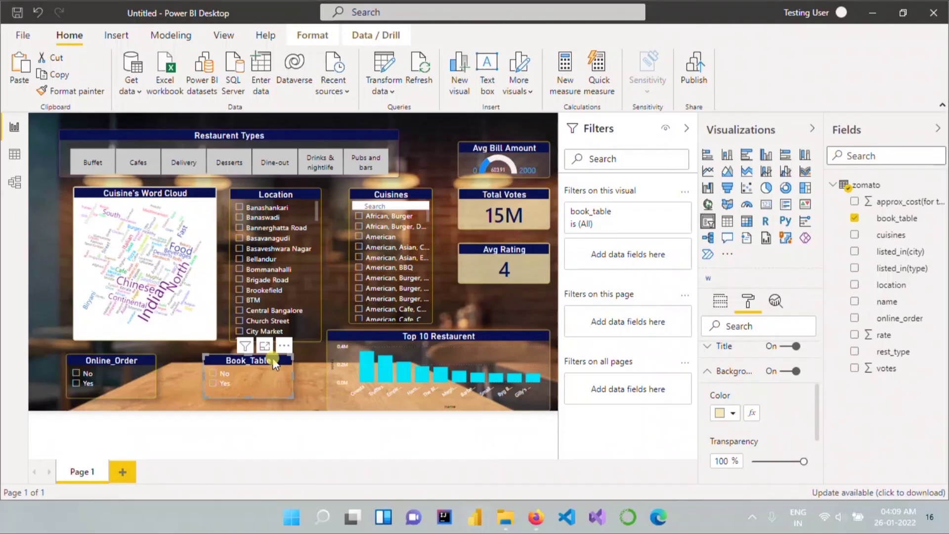
Step: Switch to the Firefox window showing the published Zomato report with its cuisine word cloud
{"action": "key", "text": "alt+Tab"}
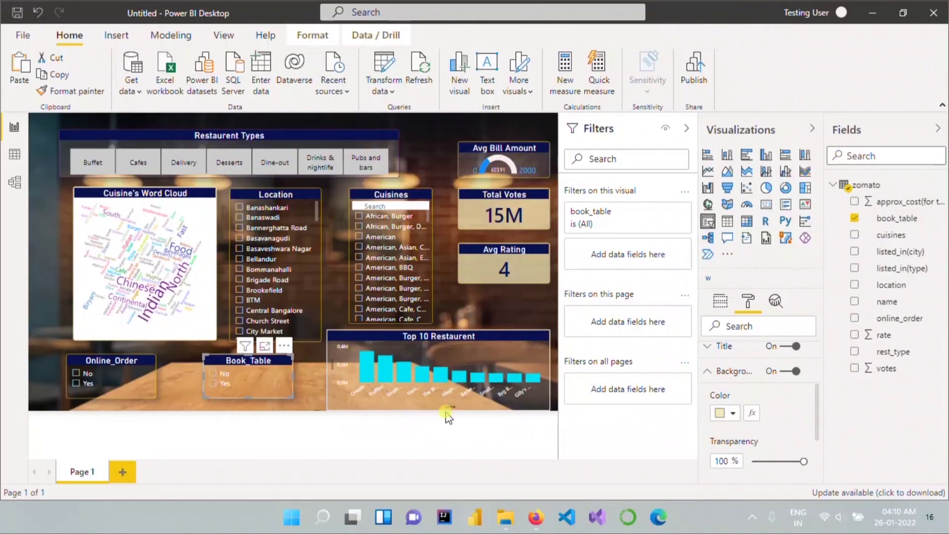
{"action": "key", "text": "super+Tab"}
{"action": "left_click", "coordinate": [466, 207]}
{"action": "key", "text": "alt+Tab"}
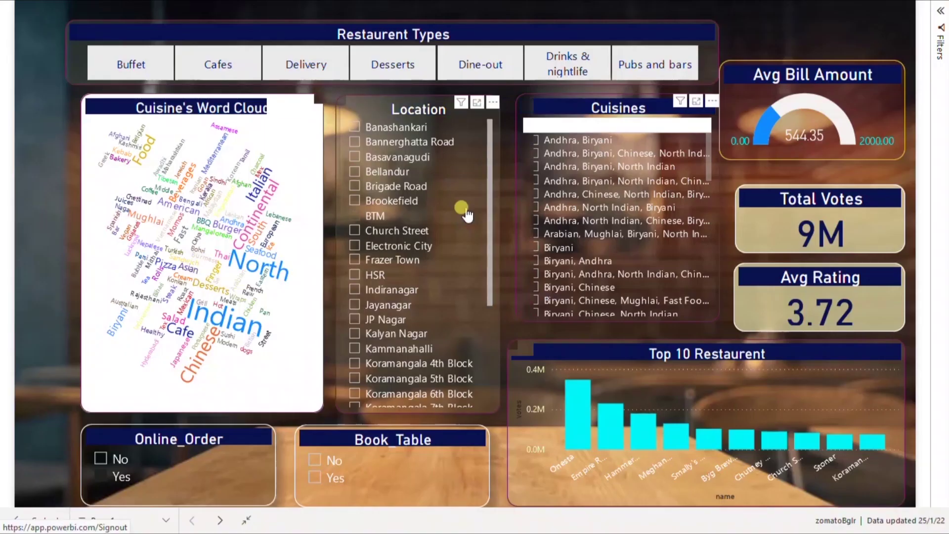